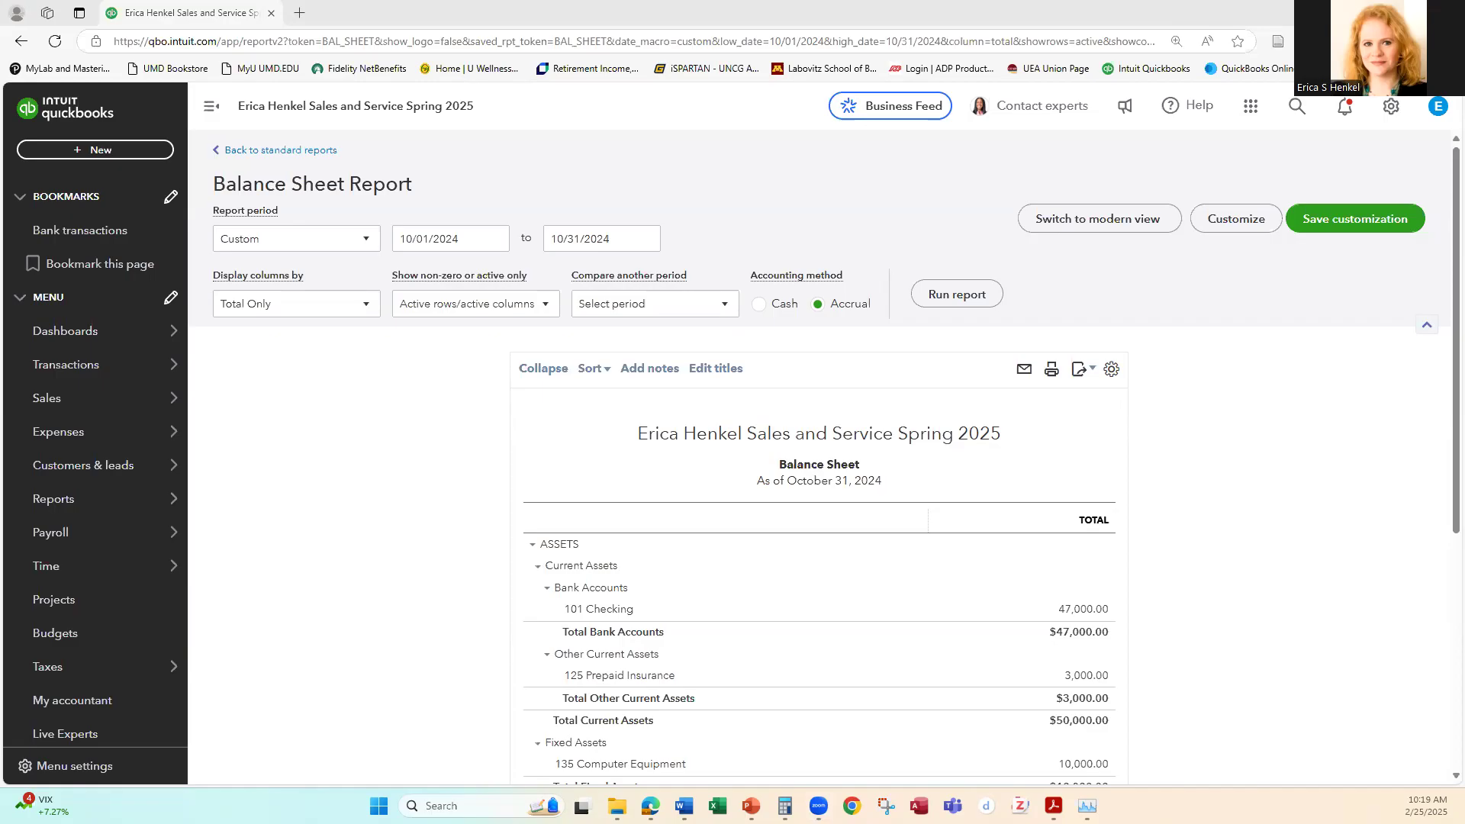
{"action": "left_click", "coordinate": [100, 150]}
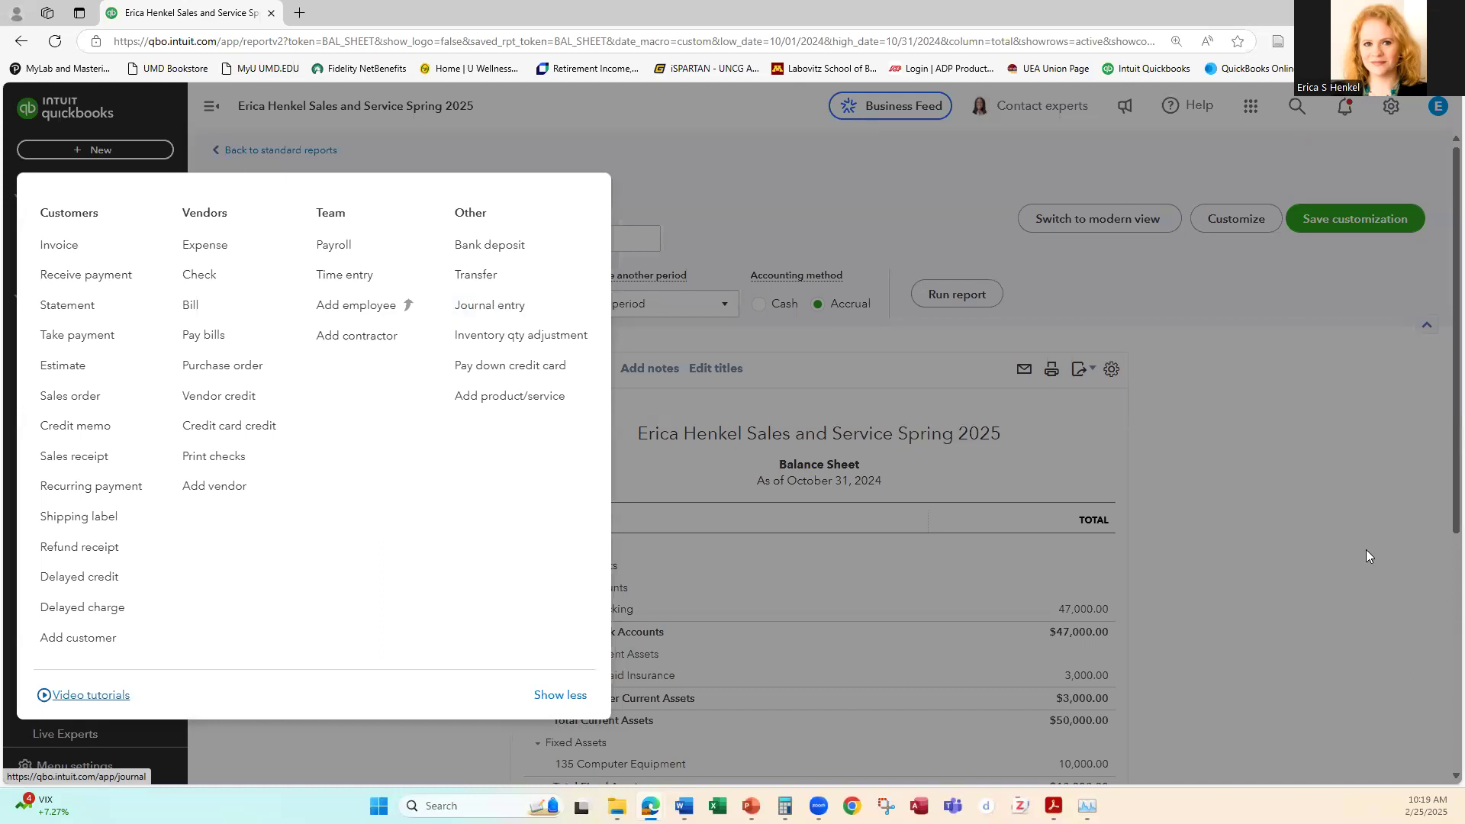
{"action": "left_click", "coordinate": [1244, 522]}
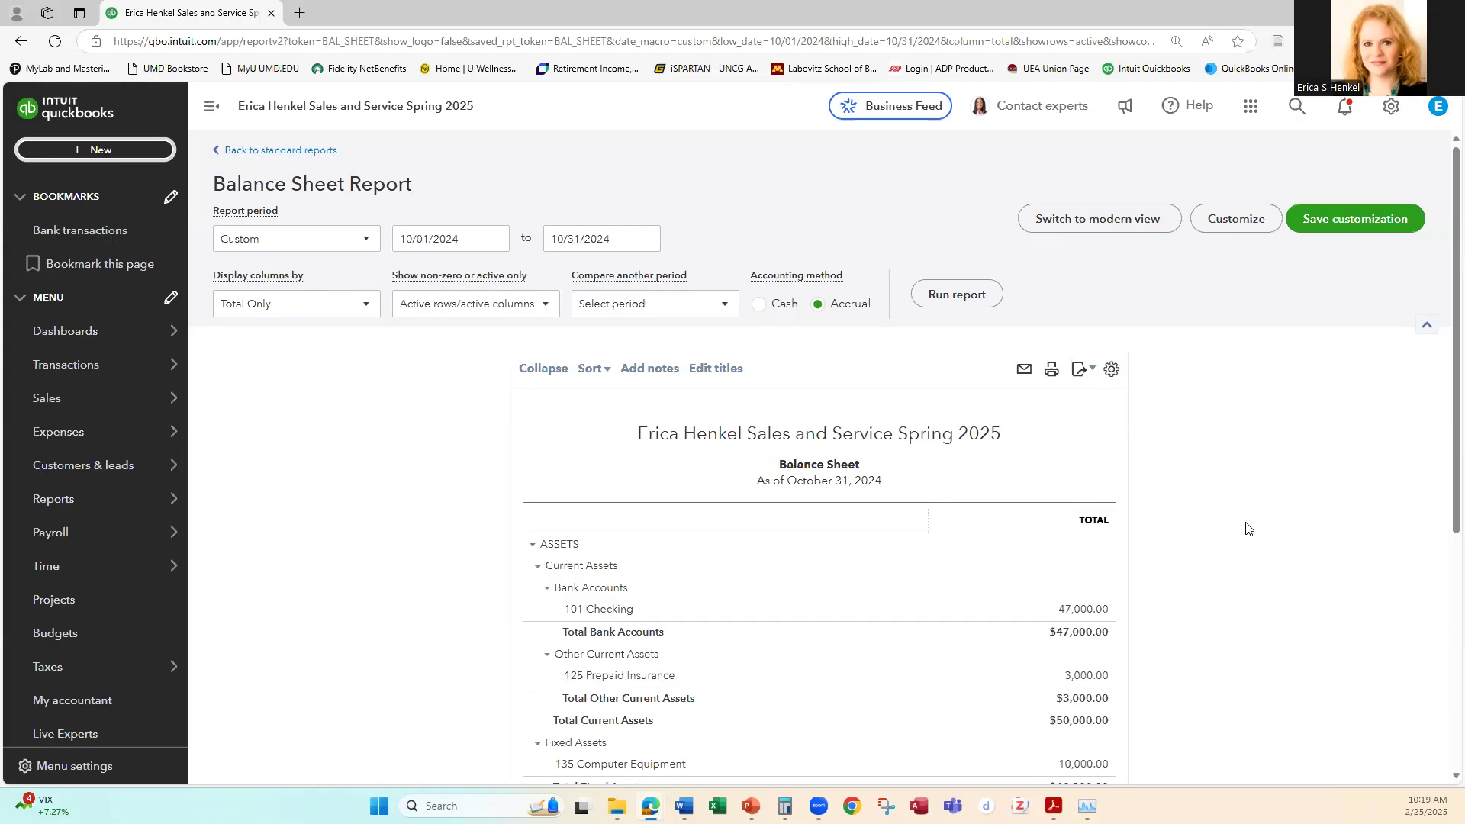
{"action": "scroll", "coordinate": [1244, 511], "scroll_direction": "down", "scroll_amount": 2}
{"action": "scroll", "coordinate": [1241, 509], "scroll_direction": "down", "scroll_amount": 1}
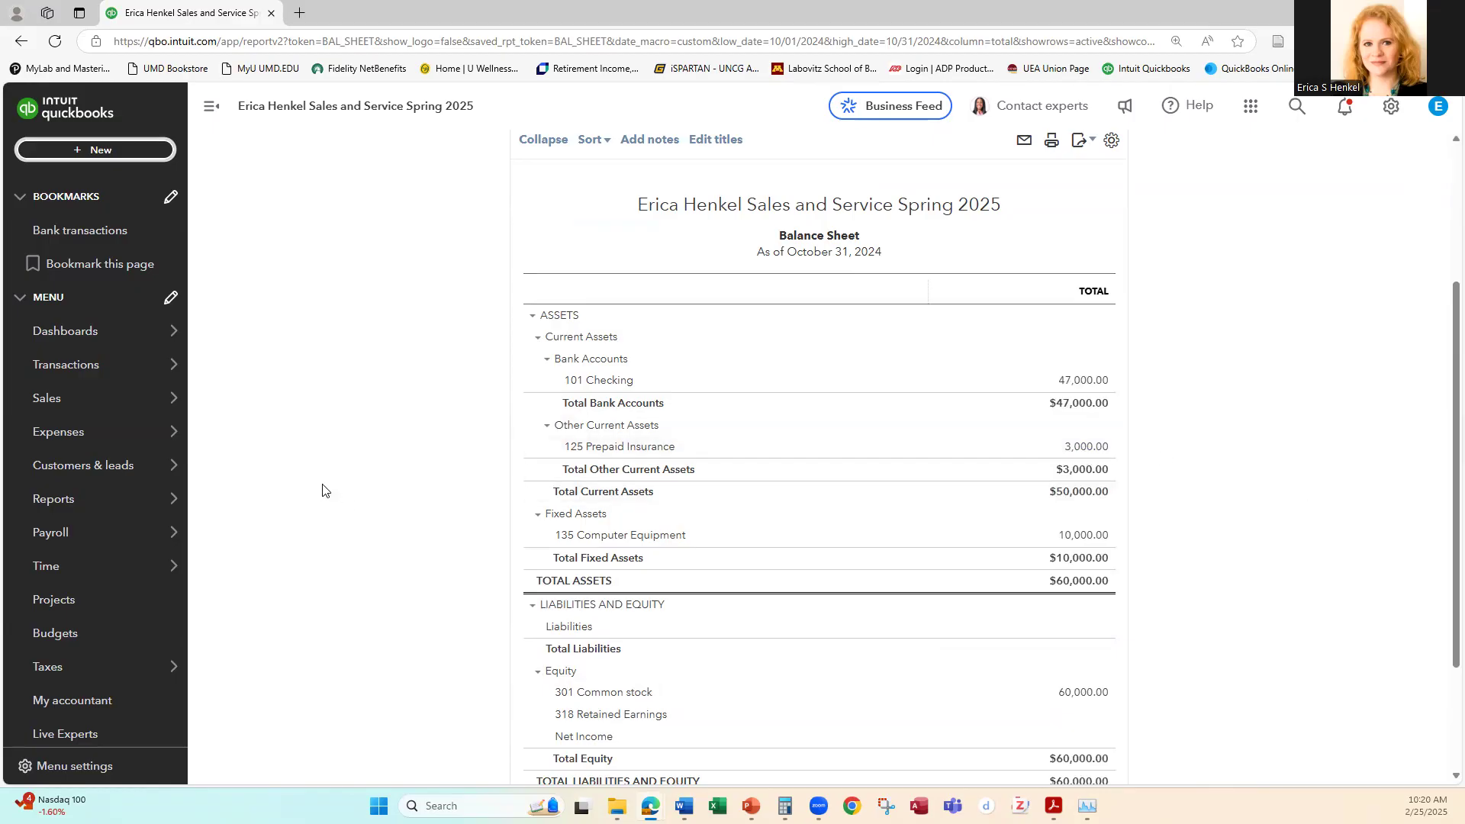
Step: Open the Balance Sheet from the standard reports
{"action": "mouse_move", "coordinate": [52, 505]}
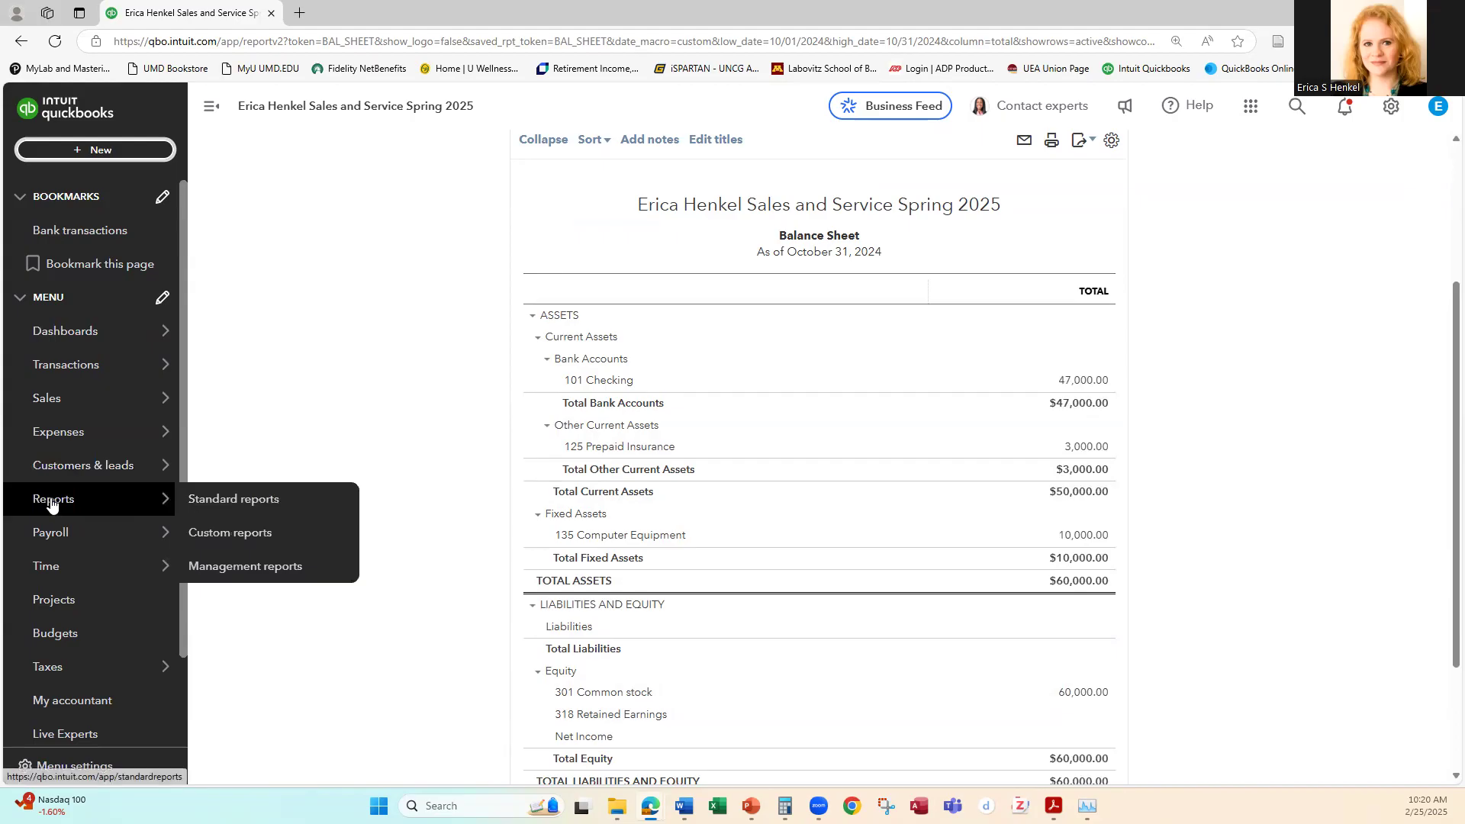
{"action": "left_click", "coordinate": [234, 502]}
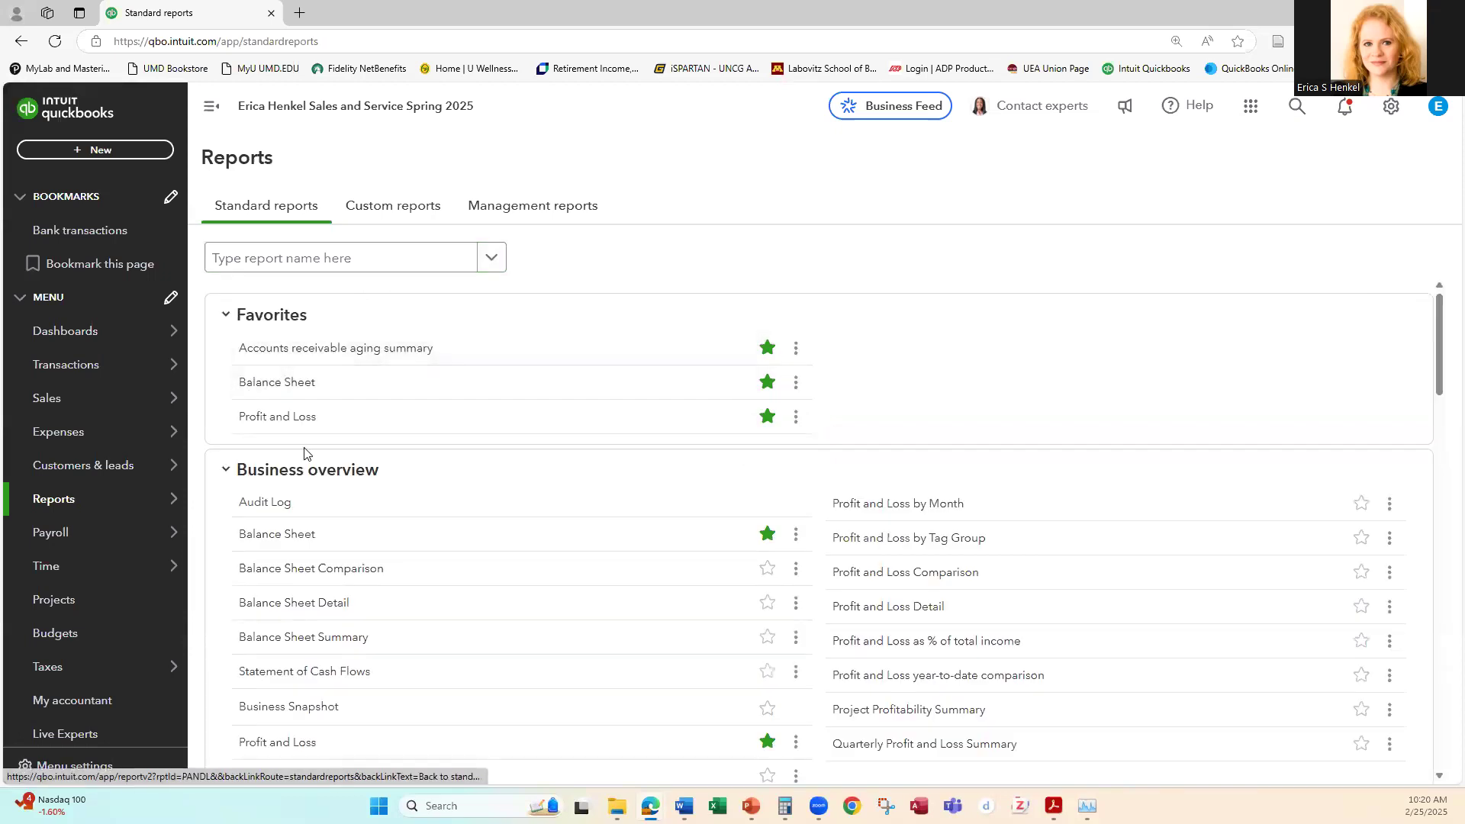
{"action": "left_click", "coordinate": [288, 257]}
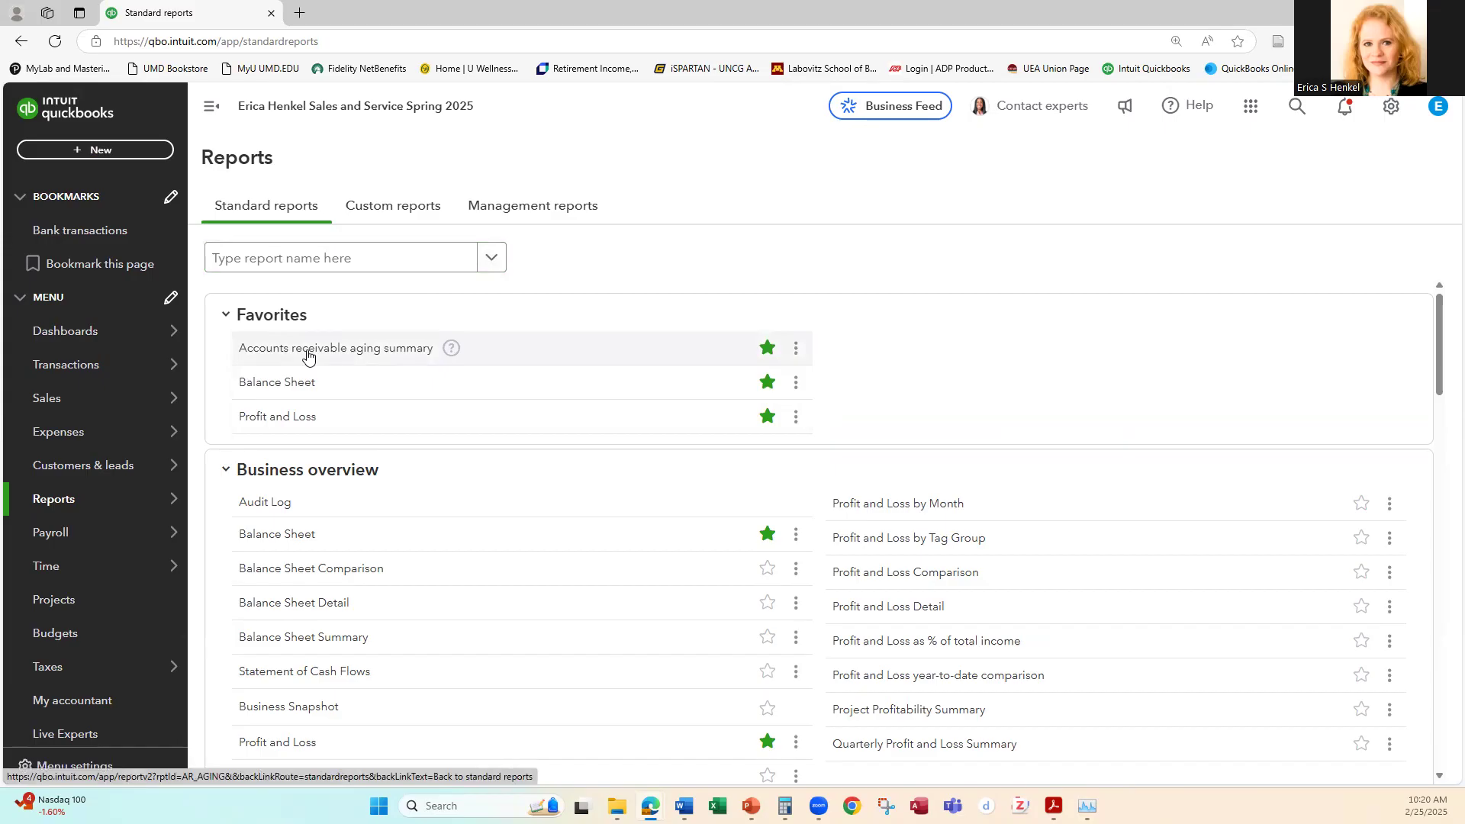
{"action": "left_click", "coordinate": [768, 350]}
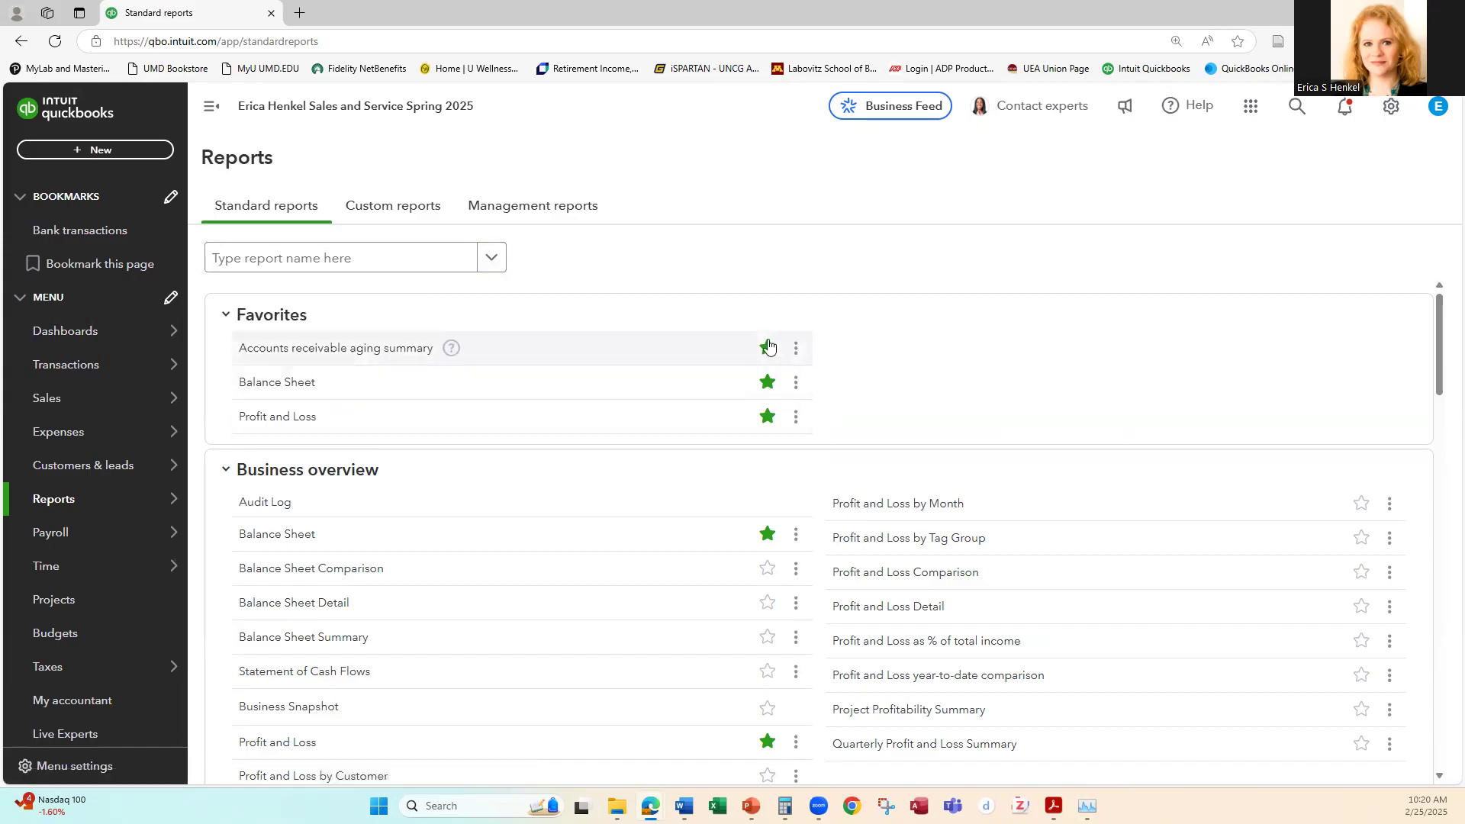
{"action": "left_click", "coordinate": [768, 351]}
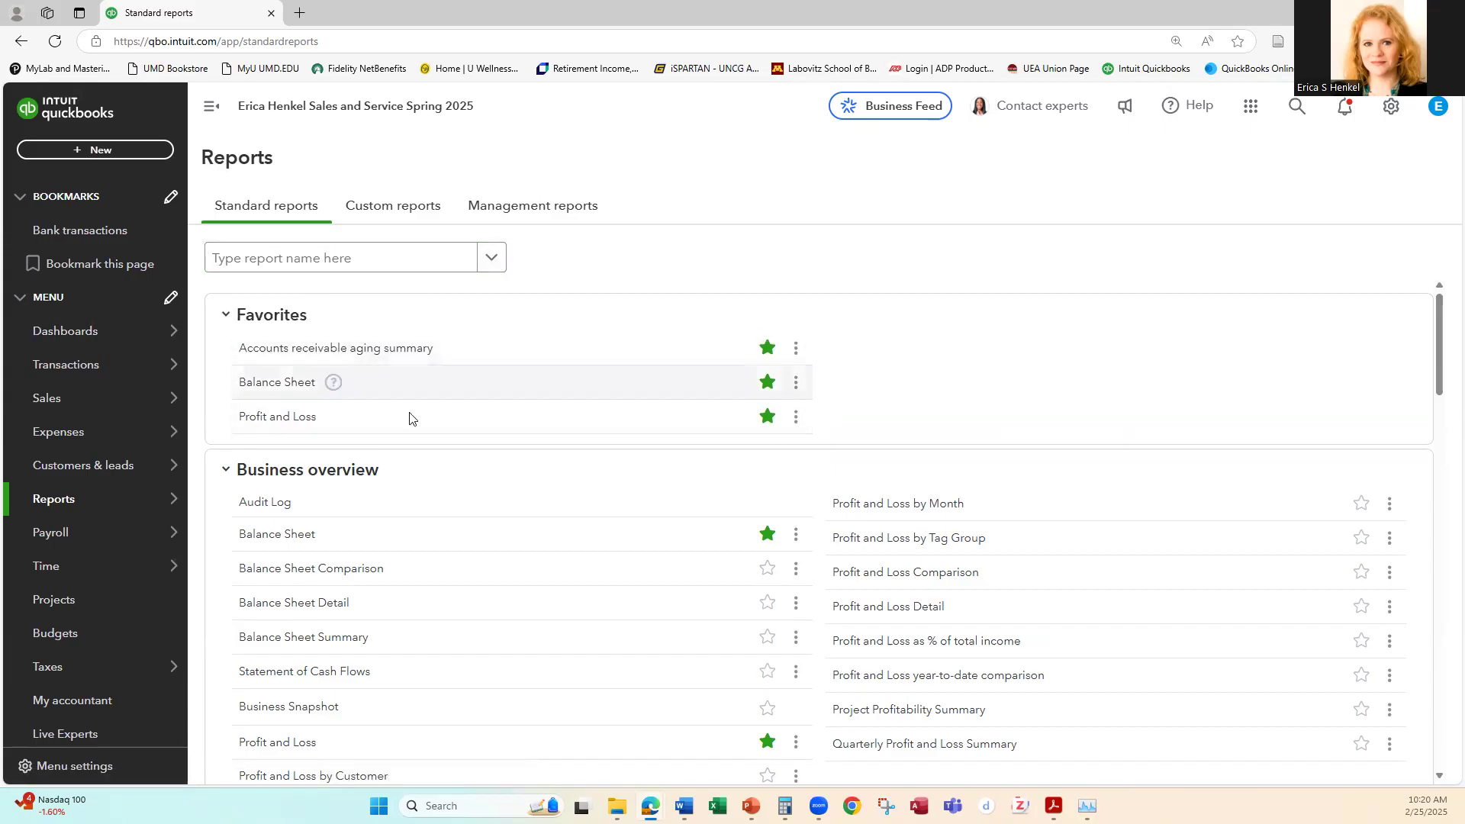
{"action": "left_click", "coordinate": [277, 385]}
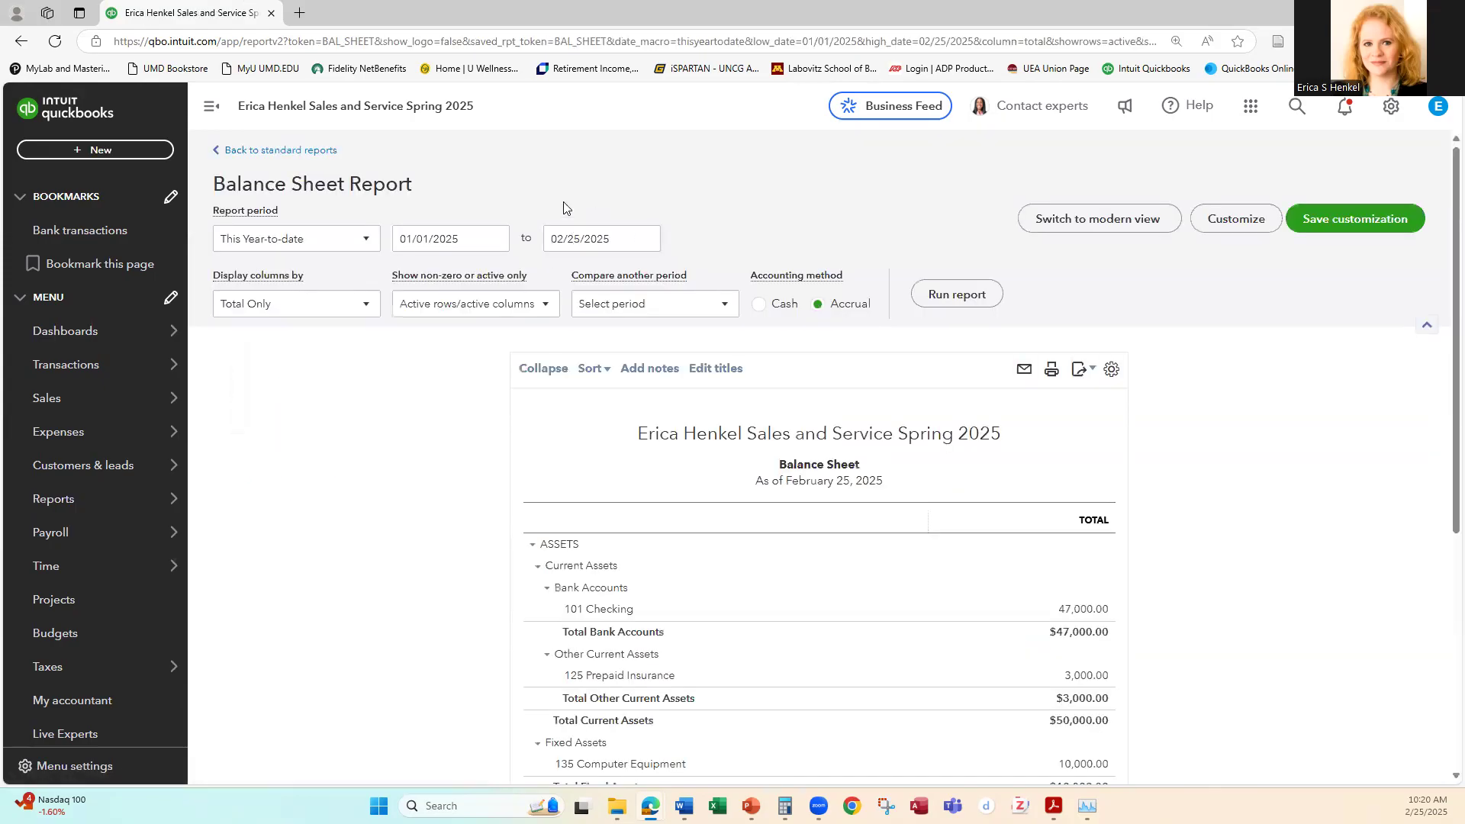
Step: Run the Balance Sheet for the custom period 10/01/2024 to 10/31/2024
{"action": "left_click", "coordinate": [493, 239]}
{"action": "left_click", "coordinate": [409, 283]}
{"action": "left_click", "coordinate": [409, 283]}
{"action": "left_click", "coordinate": [409, 282]}
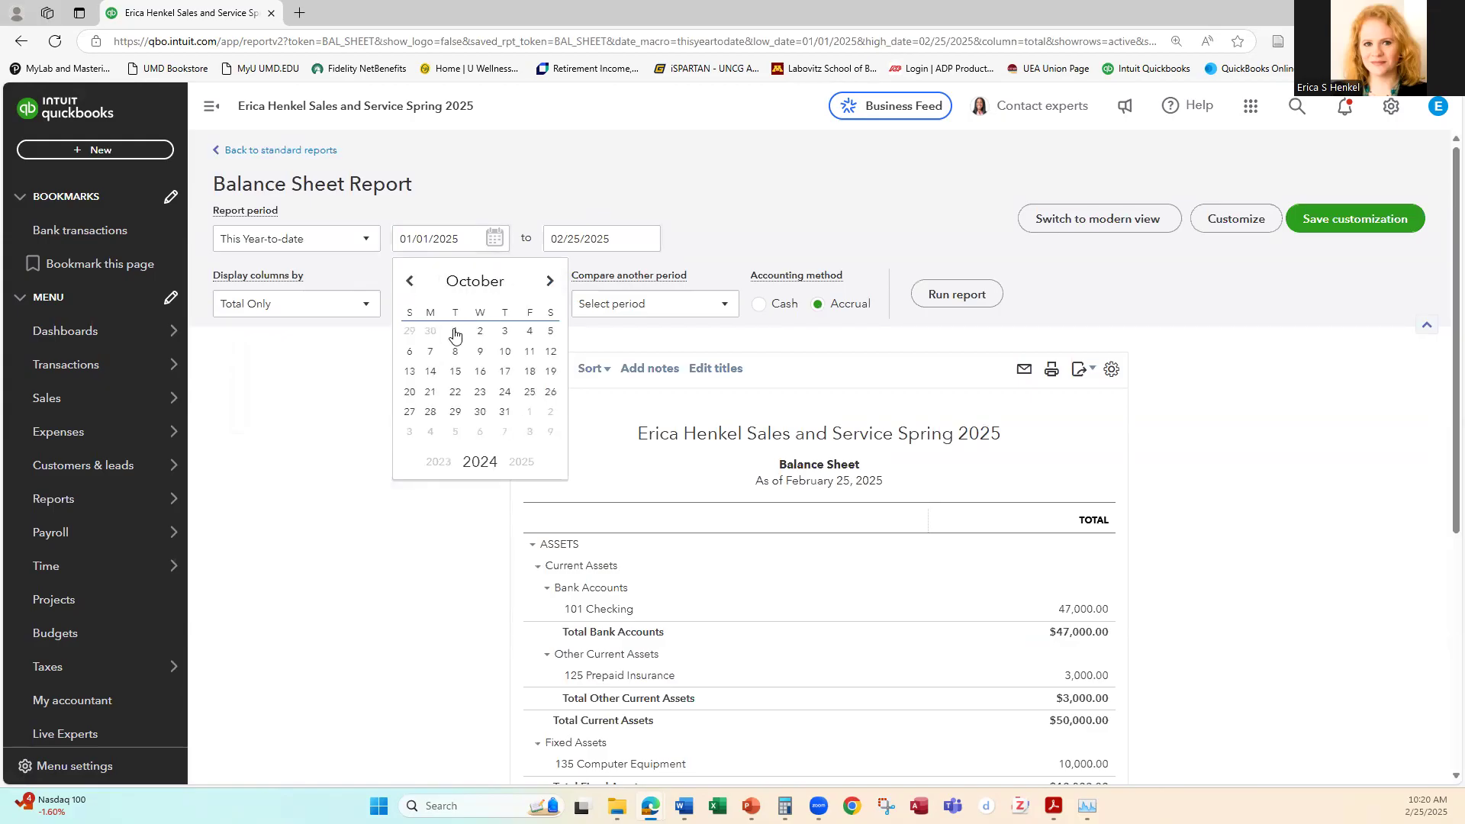
{"action": "left_click", "coordinate": [456, 332]}
{"action": "left_click", "coordinate": [646, 239]}
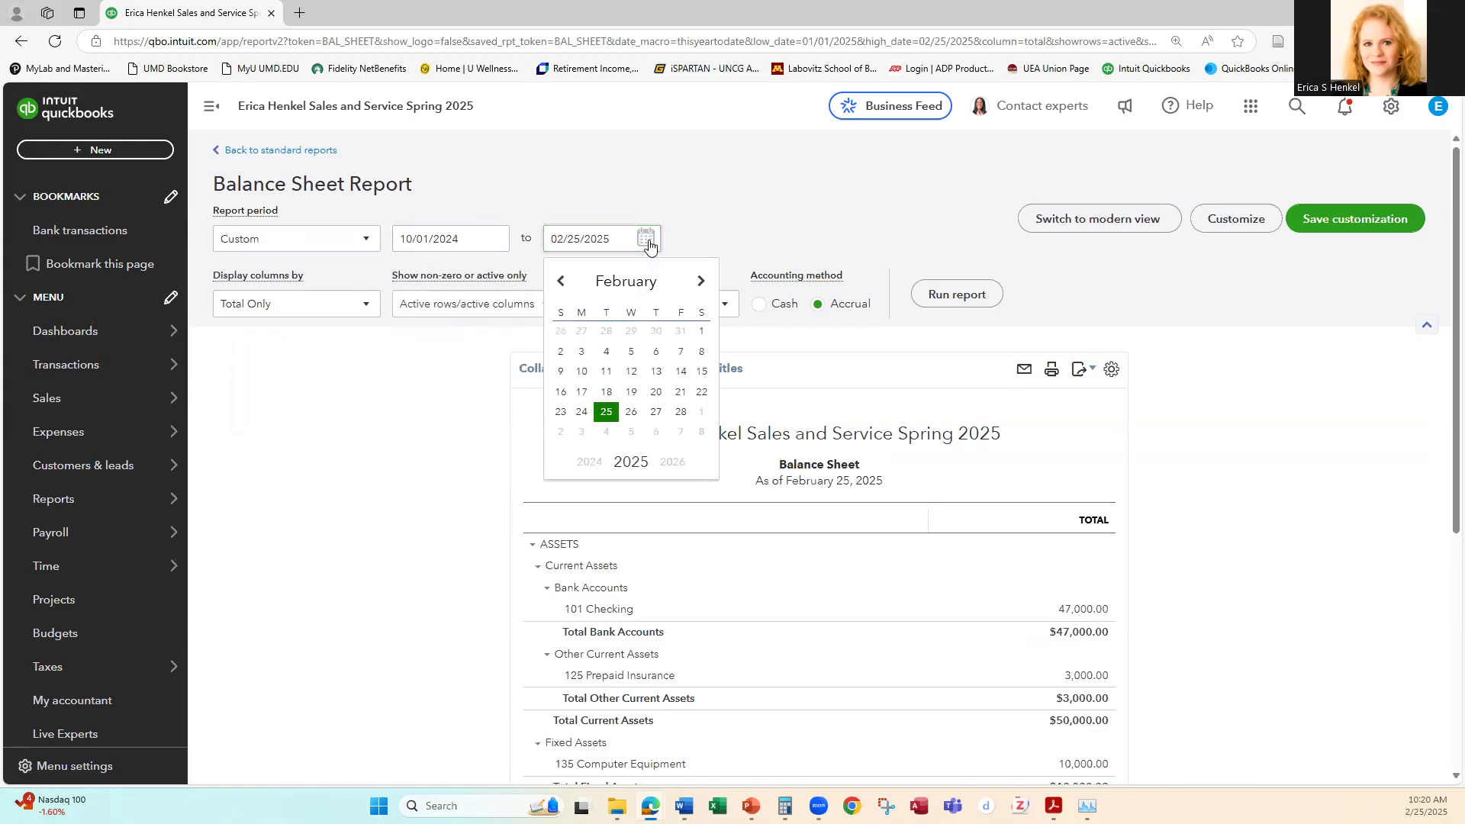
{"action": "left_click", "coordinate": [561, 282]}
{"action": "left_click", "coordinate": [561, 282]}
{"action": "left_click", "coordinate": [560, 282]}
{"action": "left_click", "coordinate": [560, 284]}
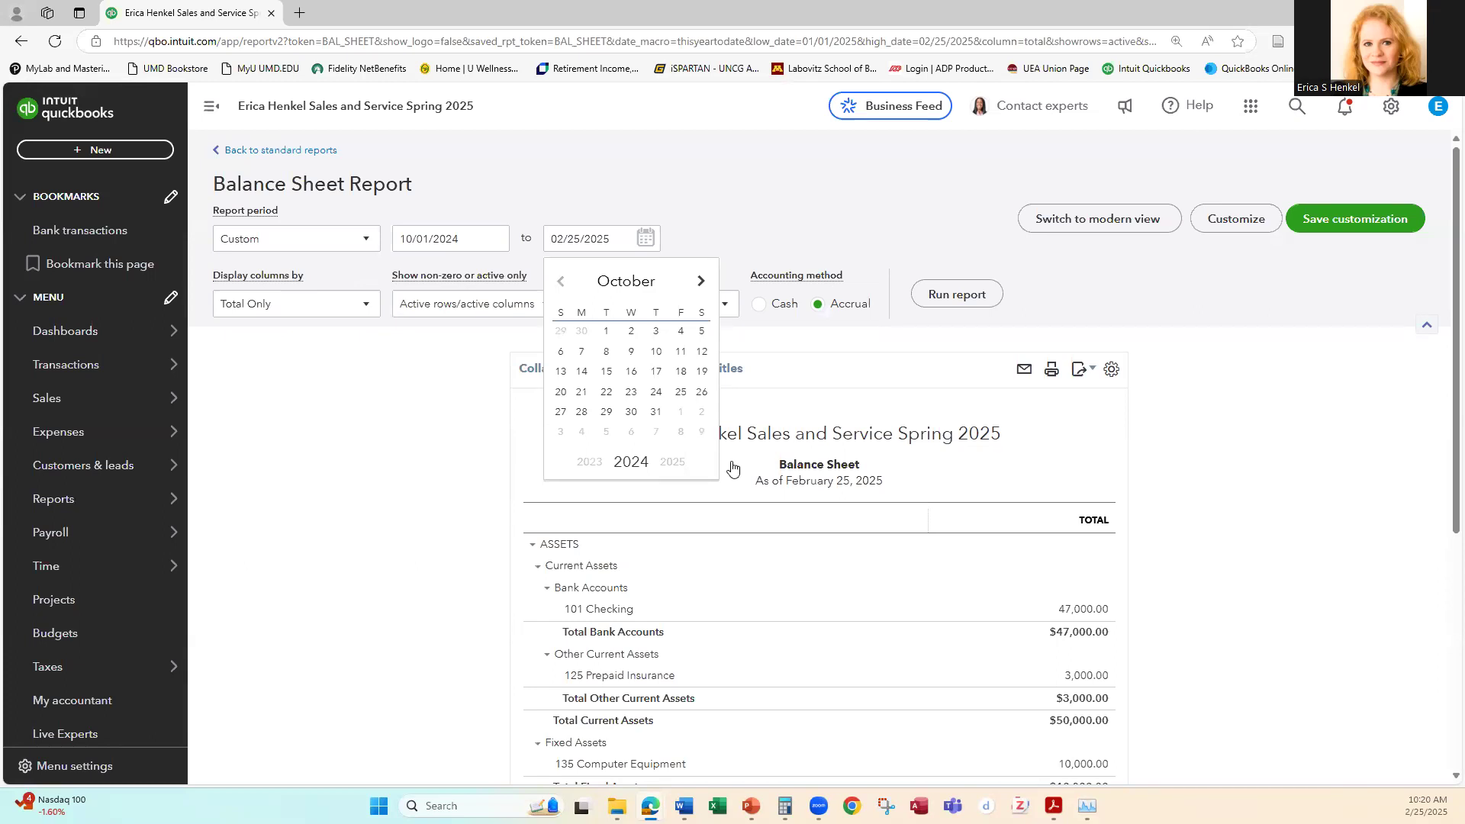
{"action": "left_click", "coordinate": [655, 412]}
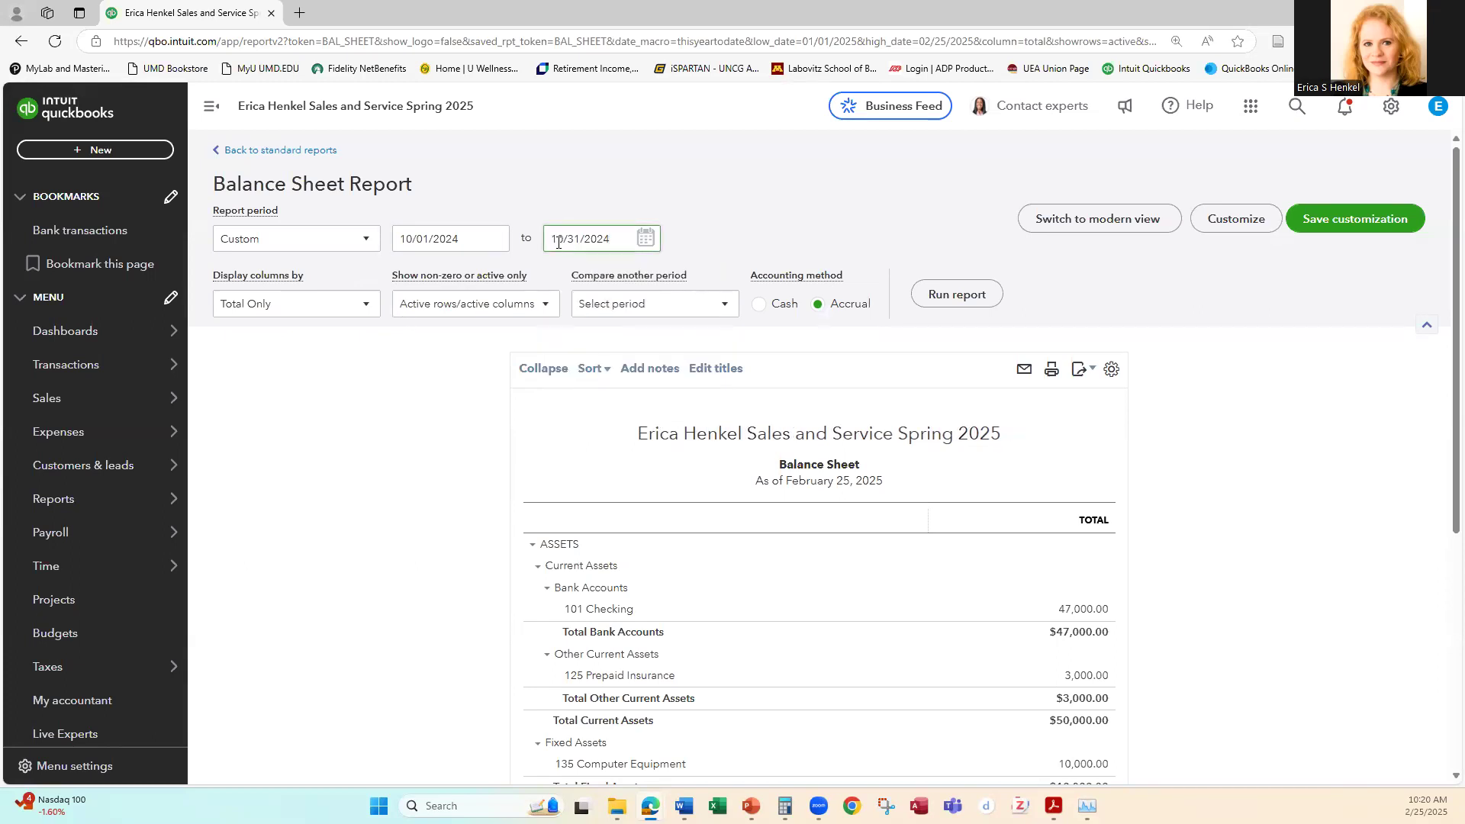
{"action": "left_click", "coordinate": [957, 296]}
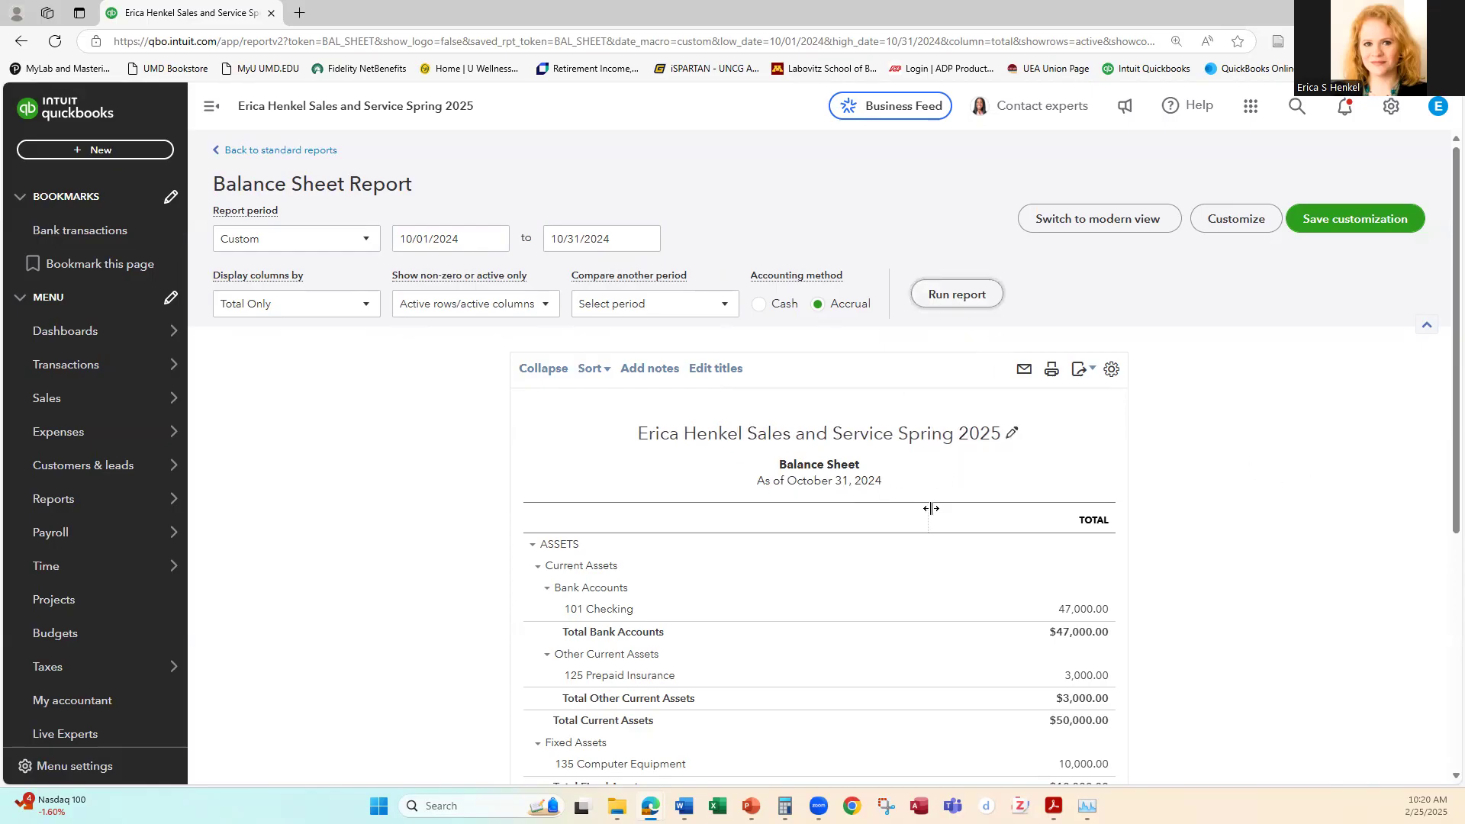
Step: Drill into the transactions behind the 125 Prepaid Insurance total and return to the Balance Sheet
{"action": "scroll", "coordinate": [1144, 500], "scroll_direction": "down", "scroll_amount": 2}
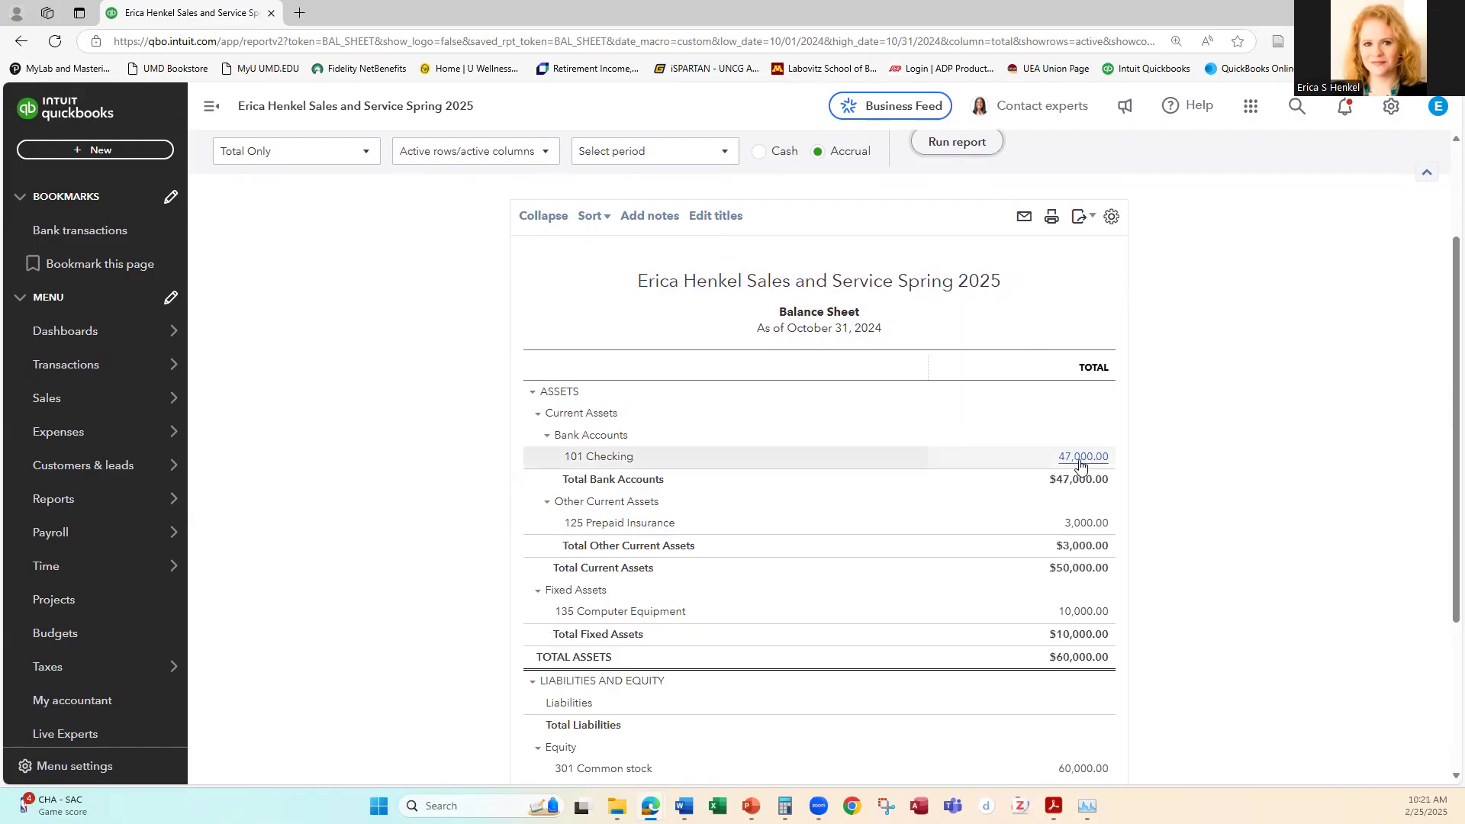
{"action": "left_click", "coordinate": [1079, 525]}
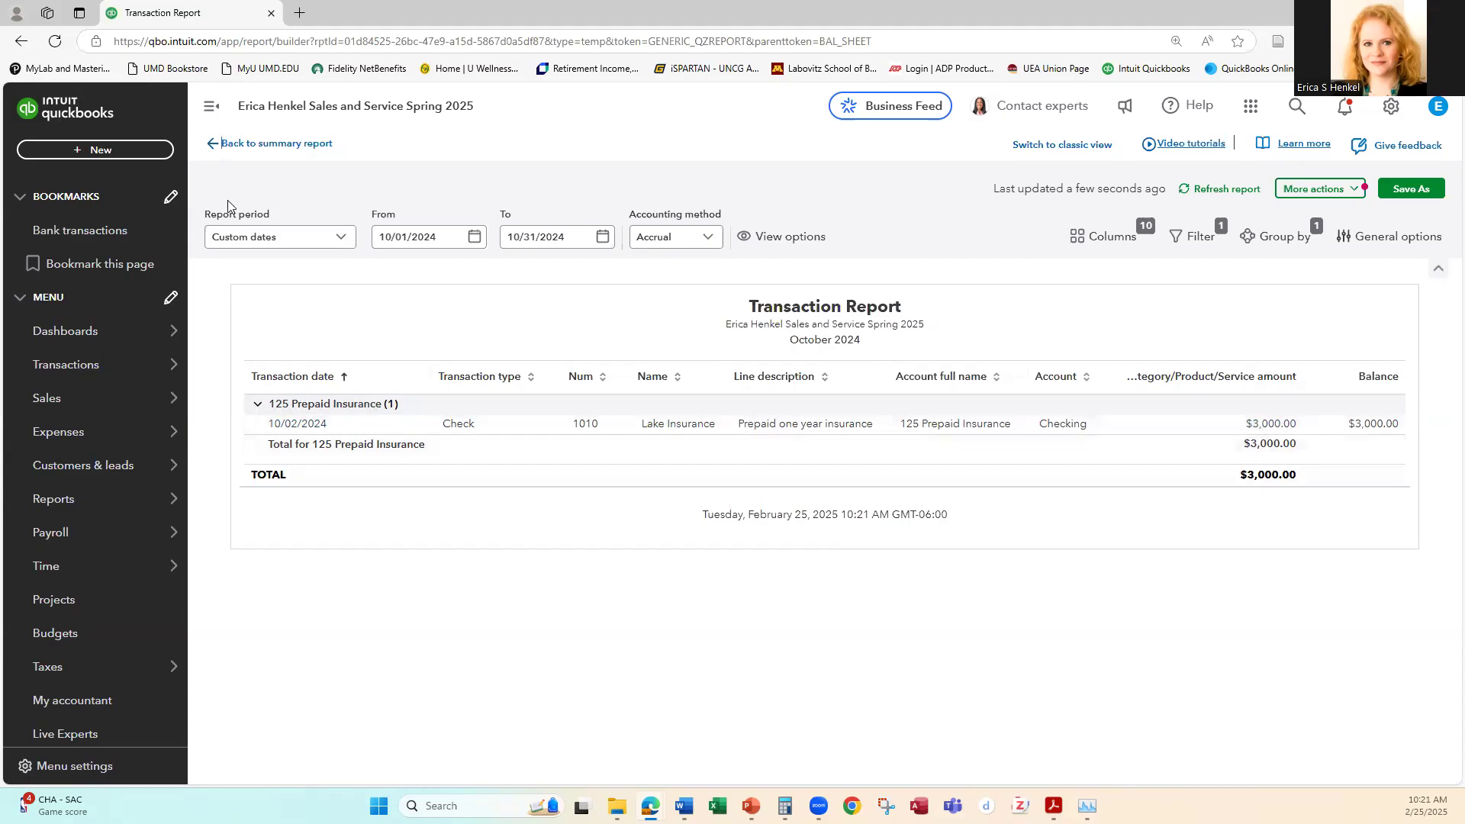
{"action": "left_click", "coordinate": [258, 145]}
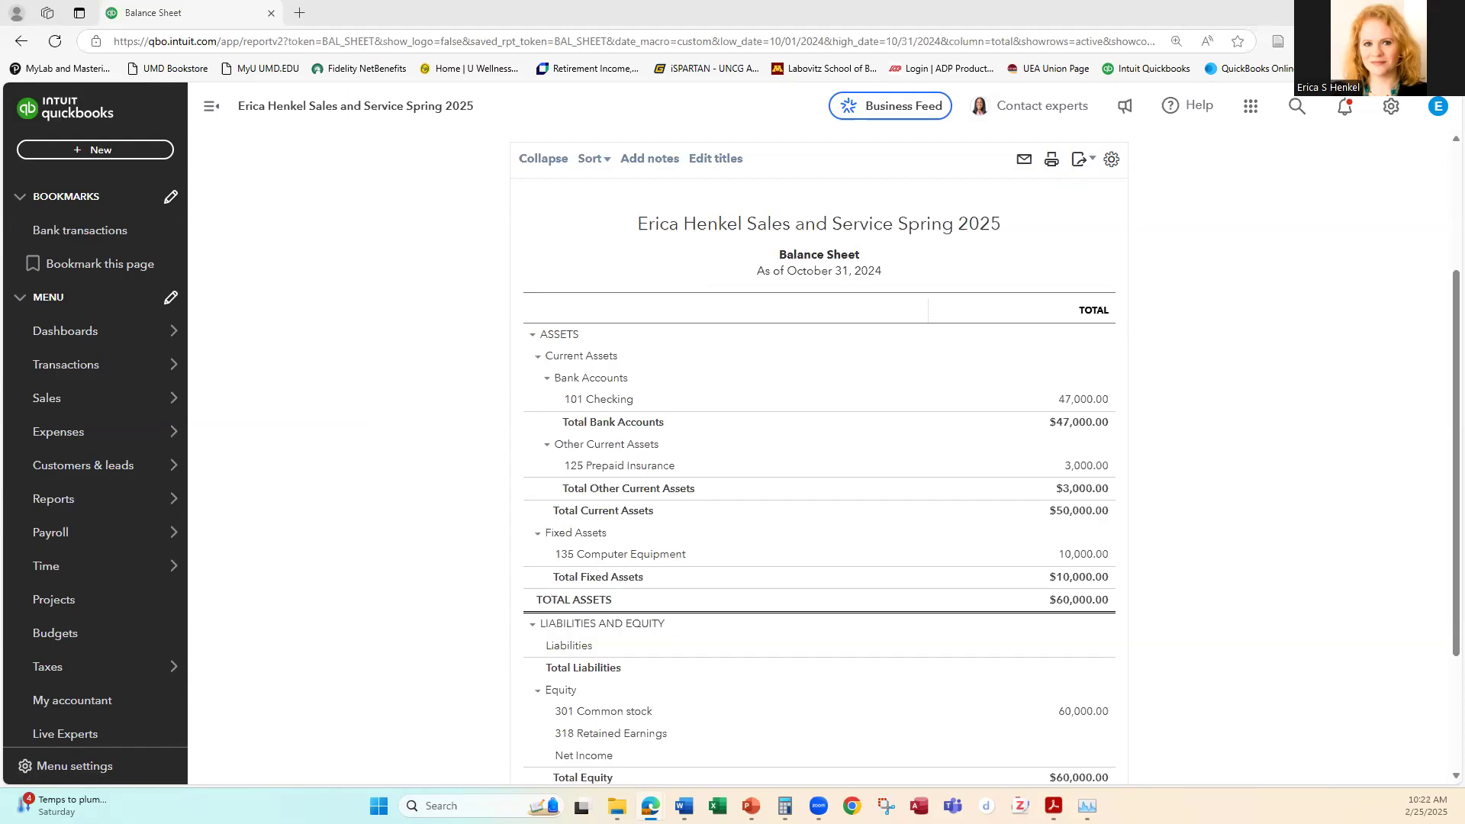
Step: Open the Sales section of the company's account settings and accept the Intuit 10% back offer
{"action": "left_click", "coordinate": [1392, 107]}
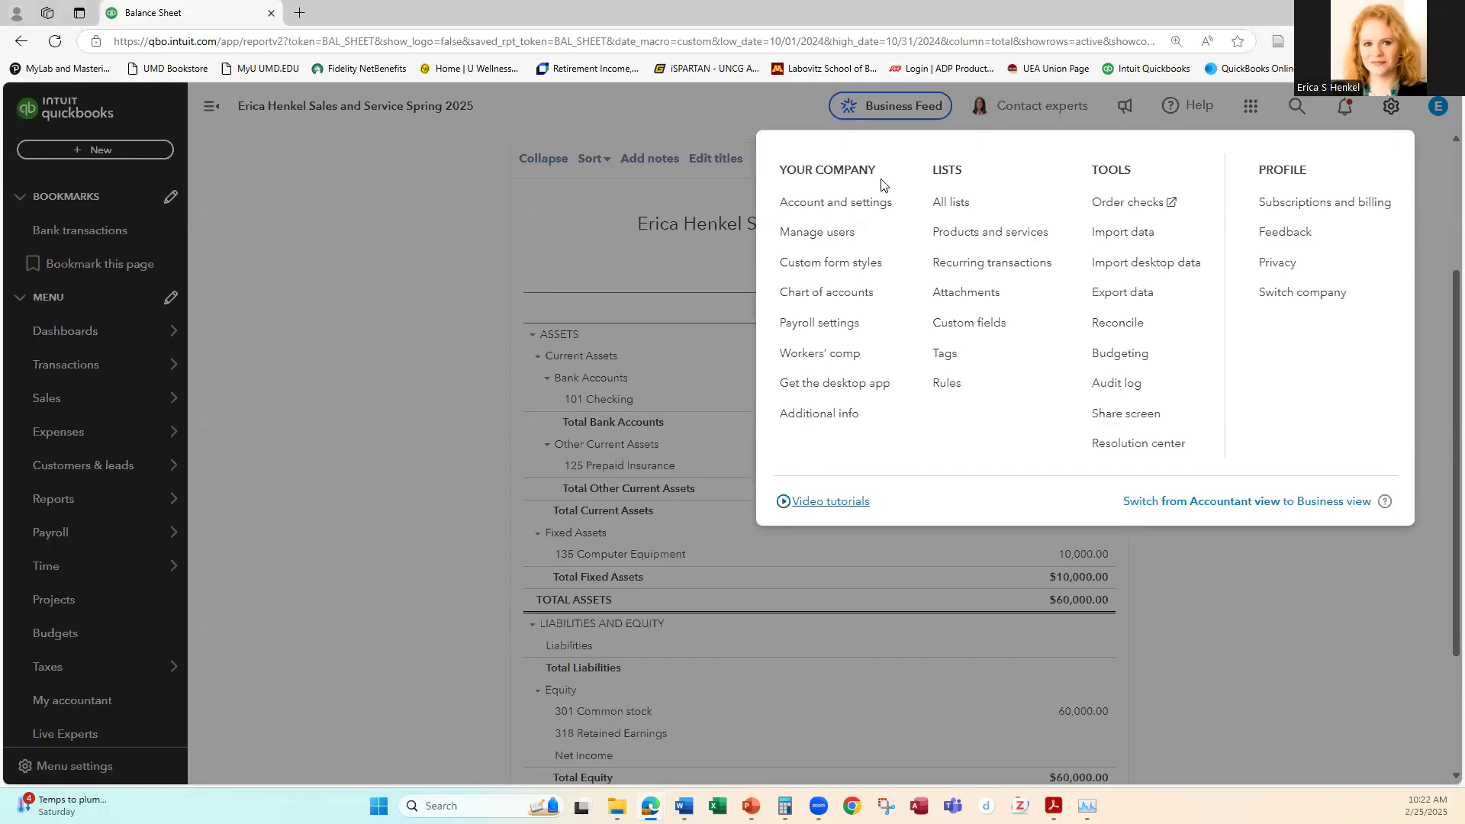
{"action": "left_click", "coordinate": [834, 202]}
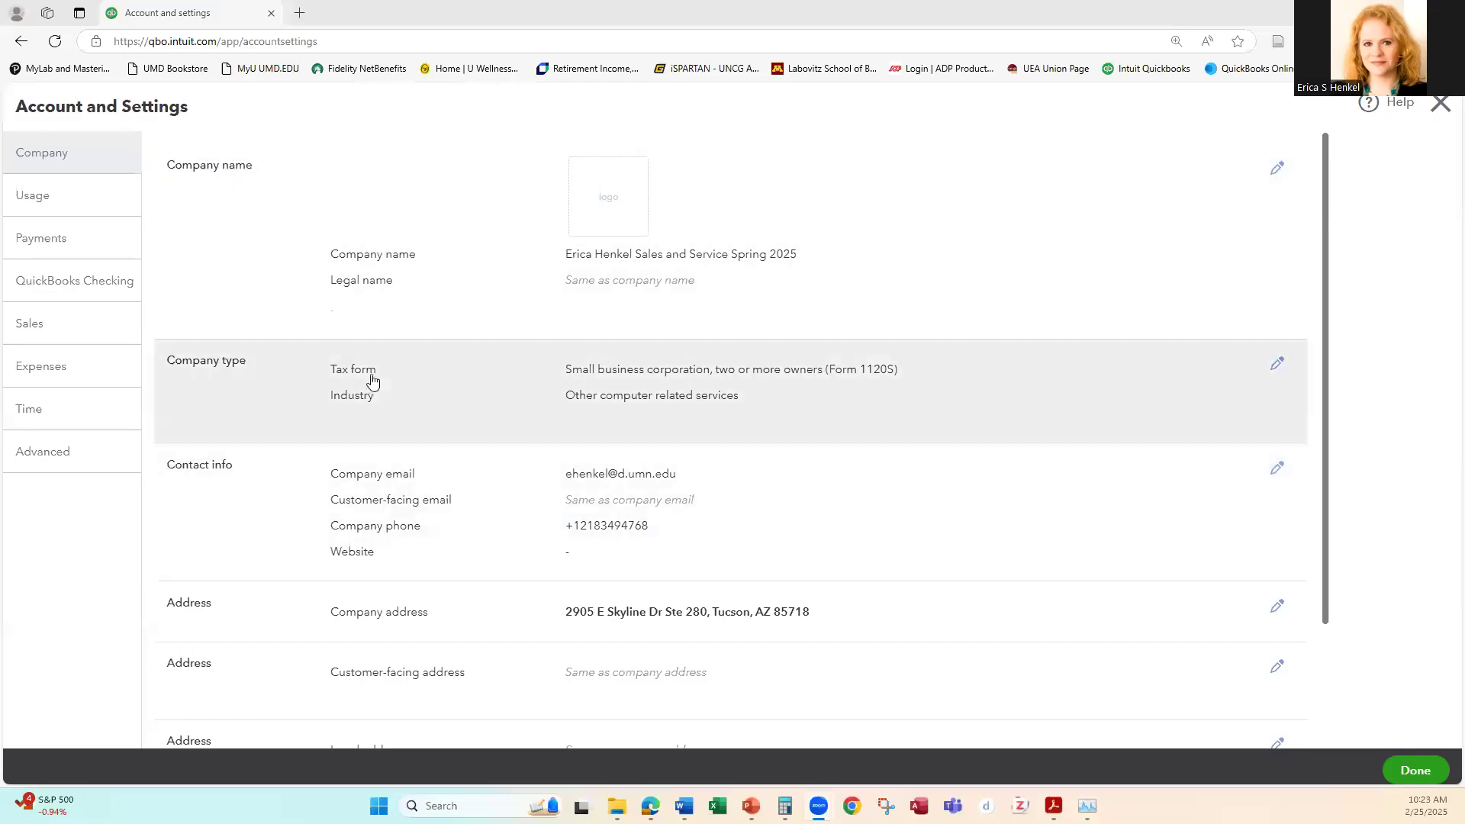
{"action": "left_click", "coordinate": [29, 328]}
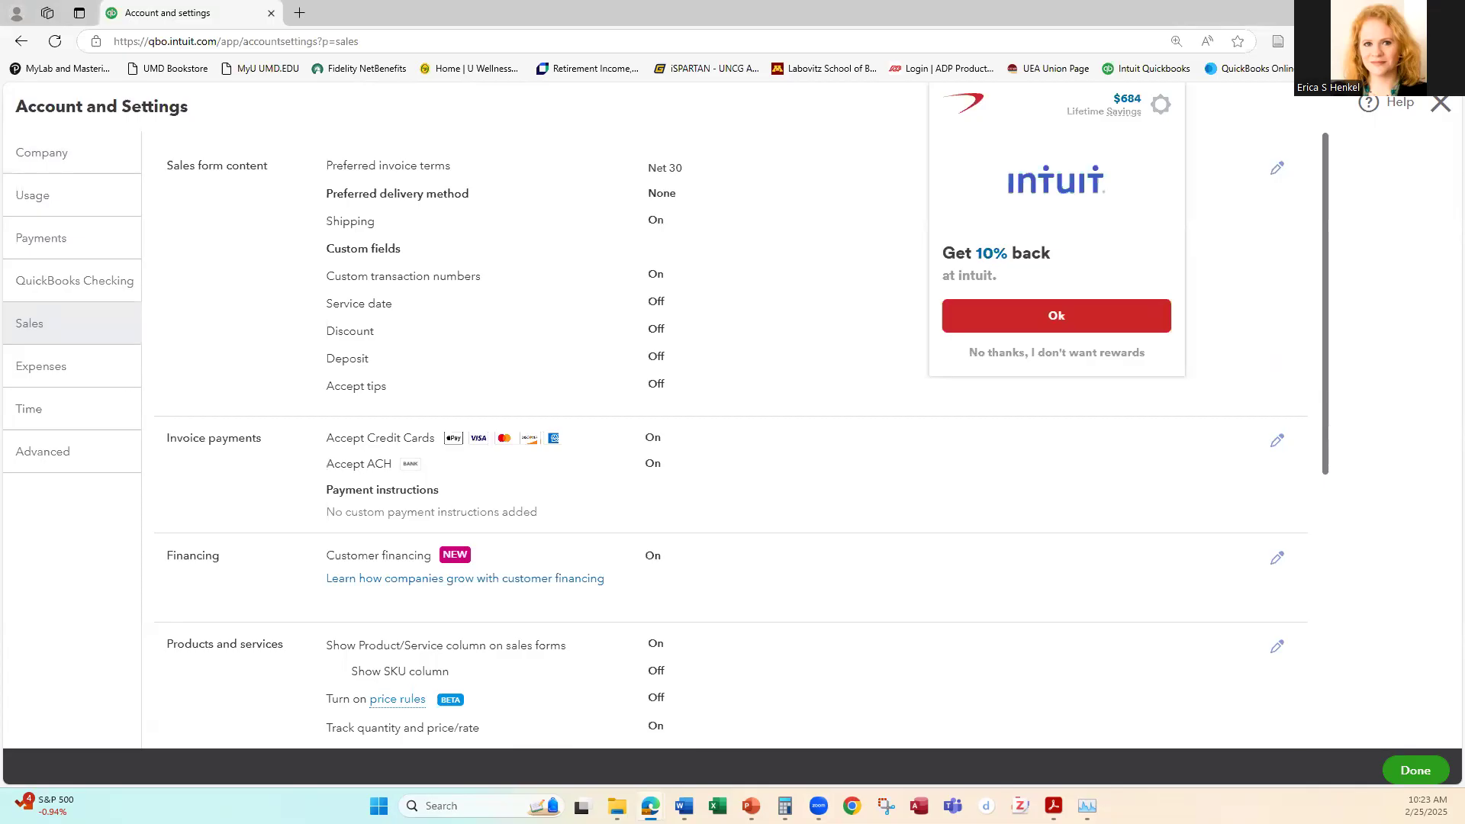
{"action": "left_click", "coordinate": [1046, 319]}
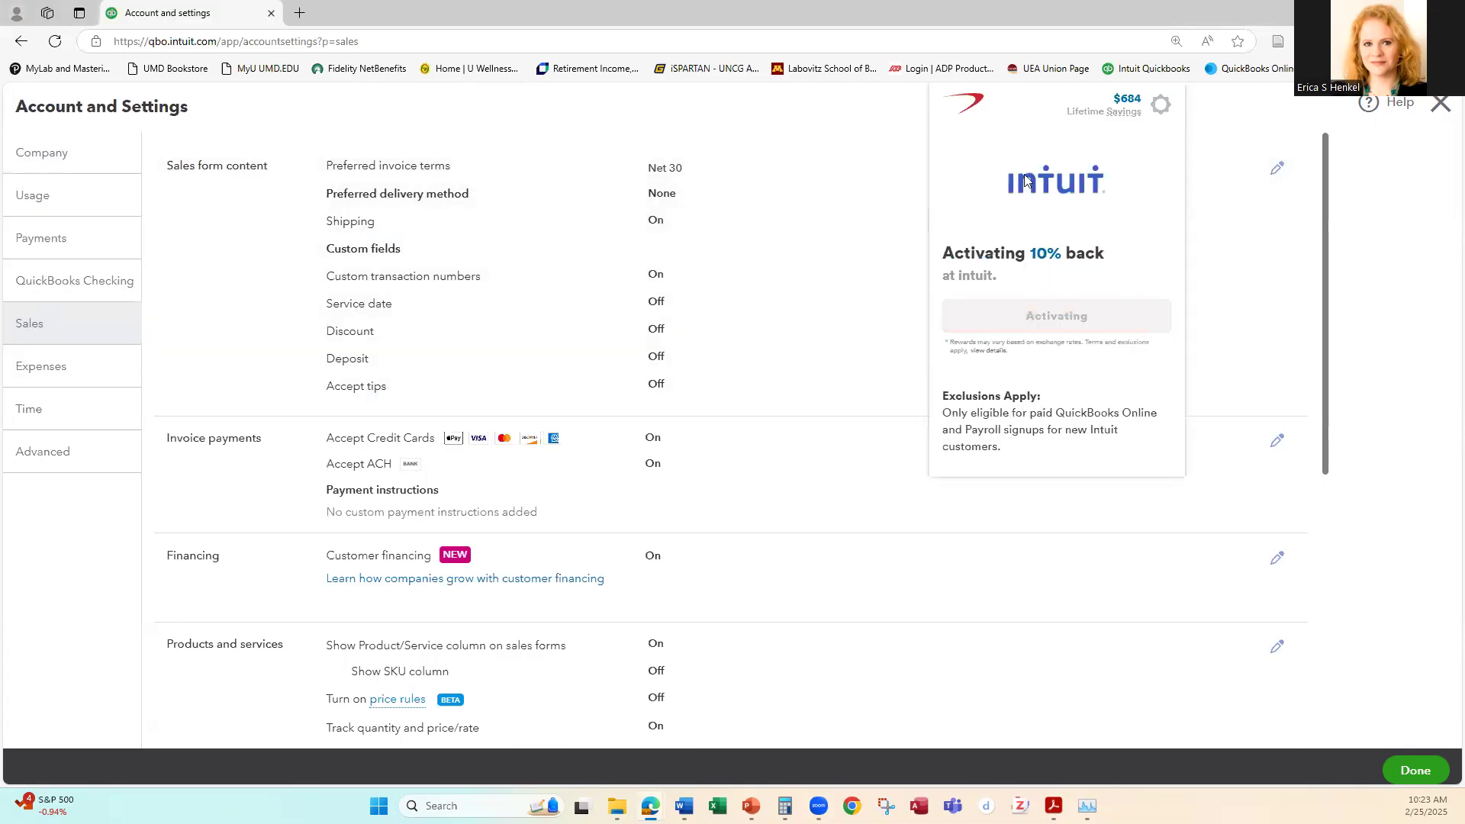
Step: Set the preferred delivery method in the sales form content to Print later and save the section
{"action": "left_click", "coordinate": [792, 192]}
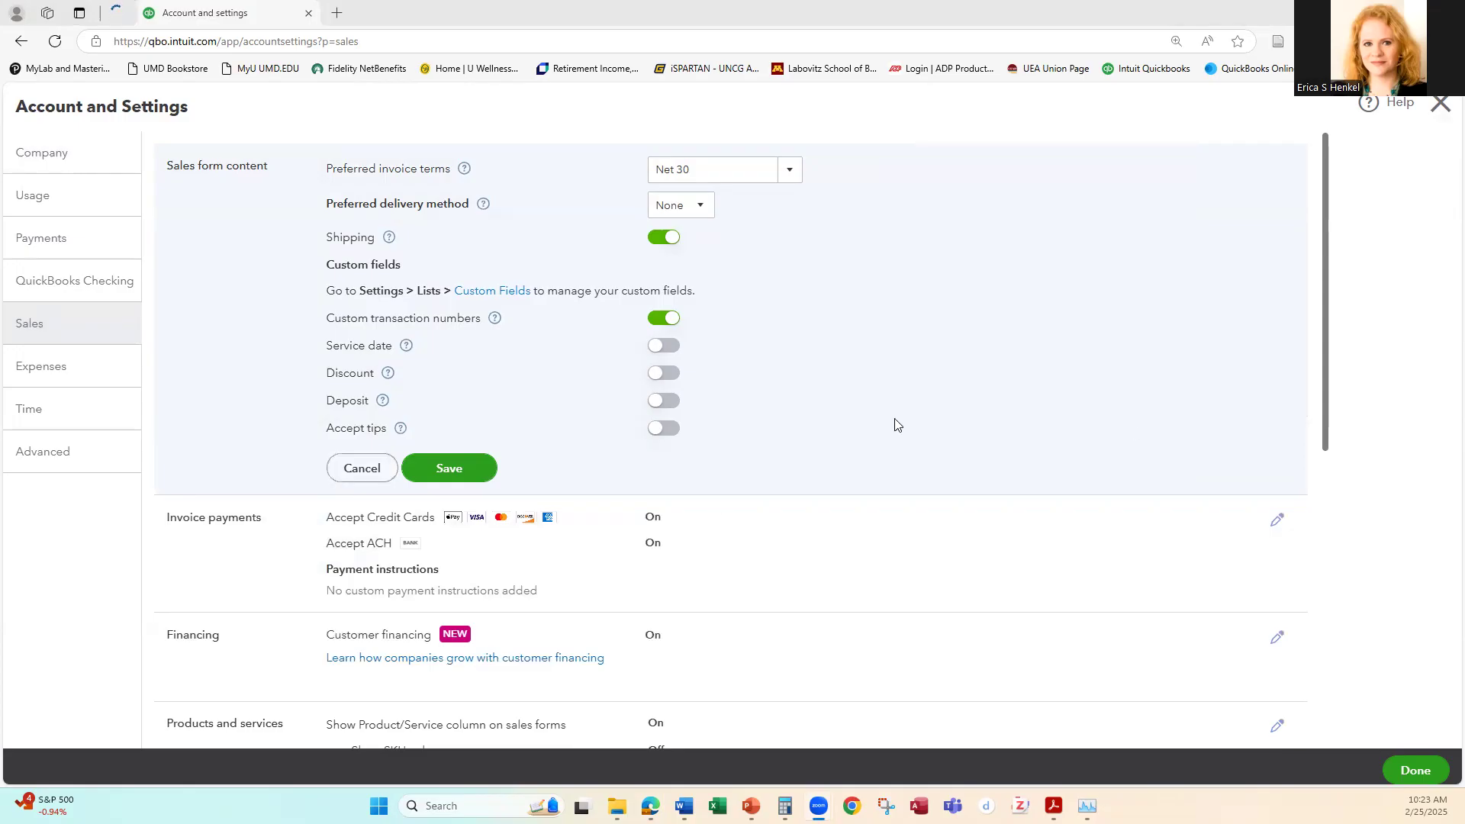
{"action": "left_click", "coordinate": [37, 330]}
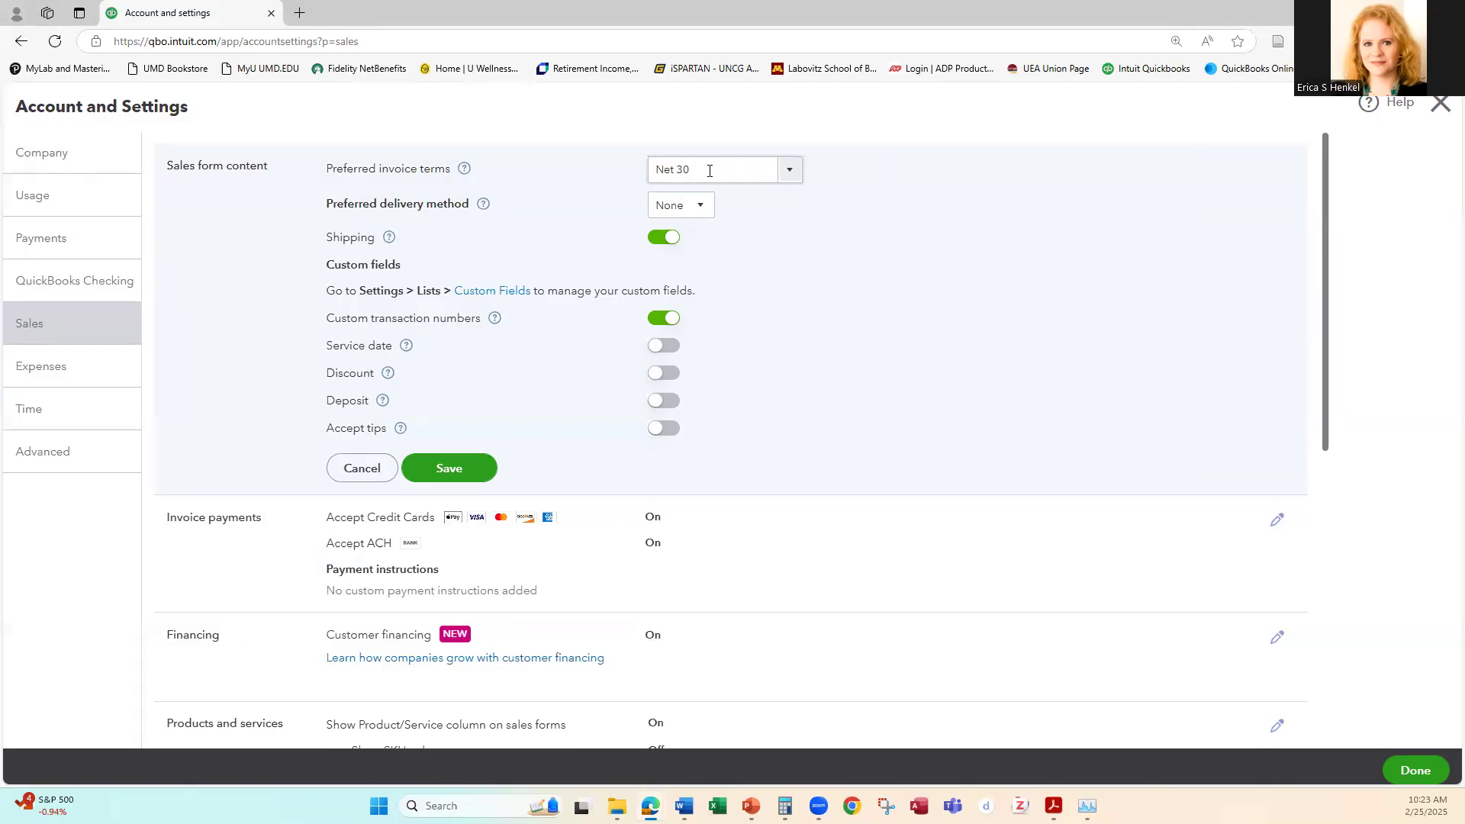
{"action": "left_click", "coordinate": [696, 206]}
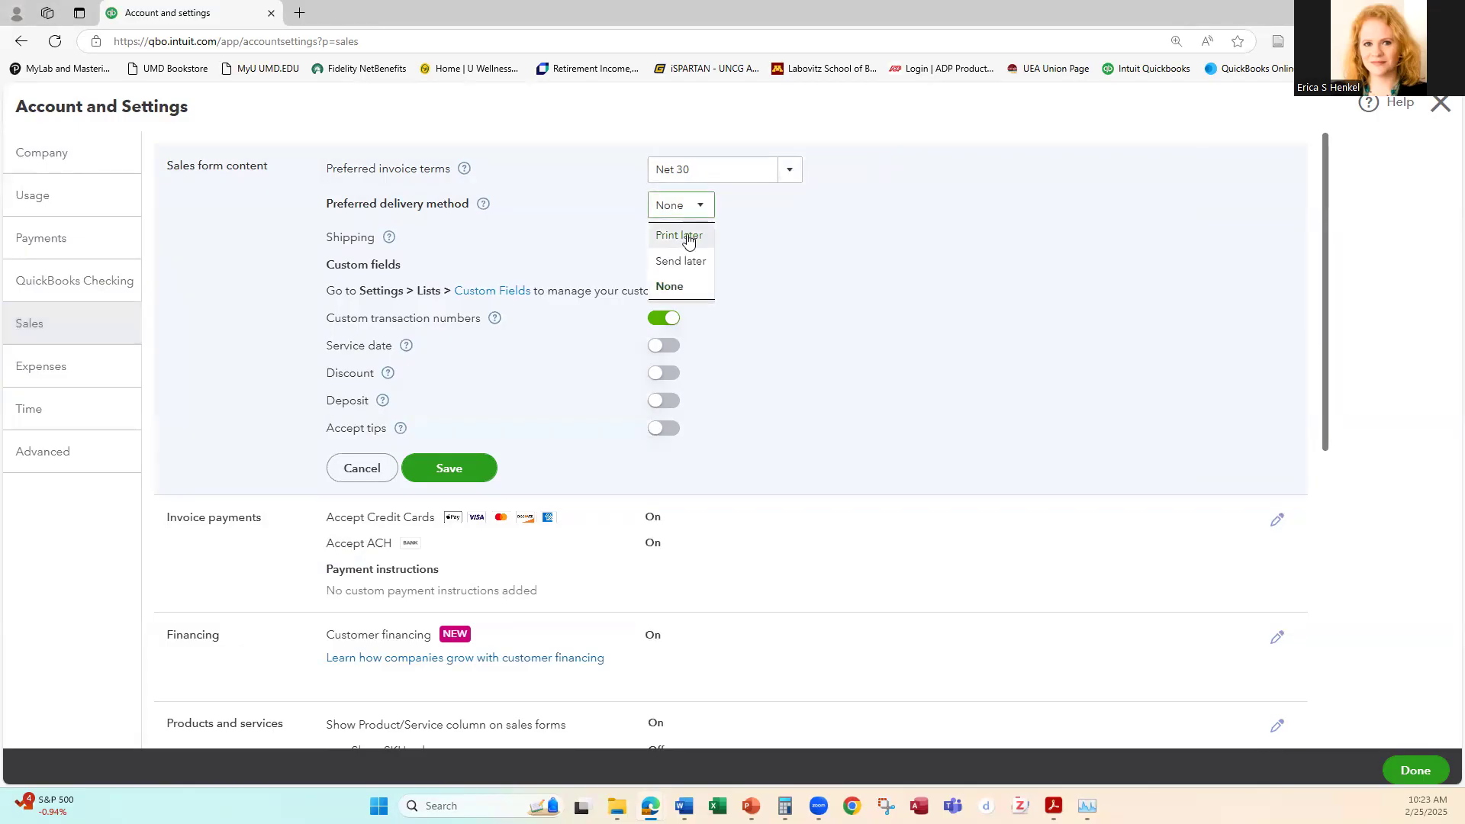
{"action": "left_click", "coordinate": [689, 238]}
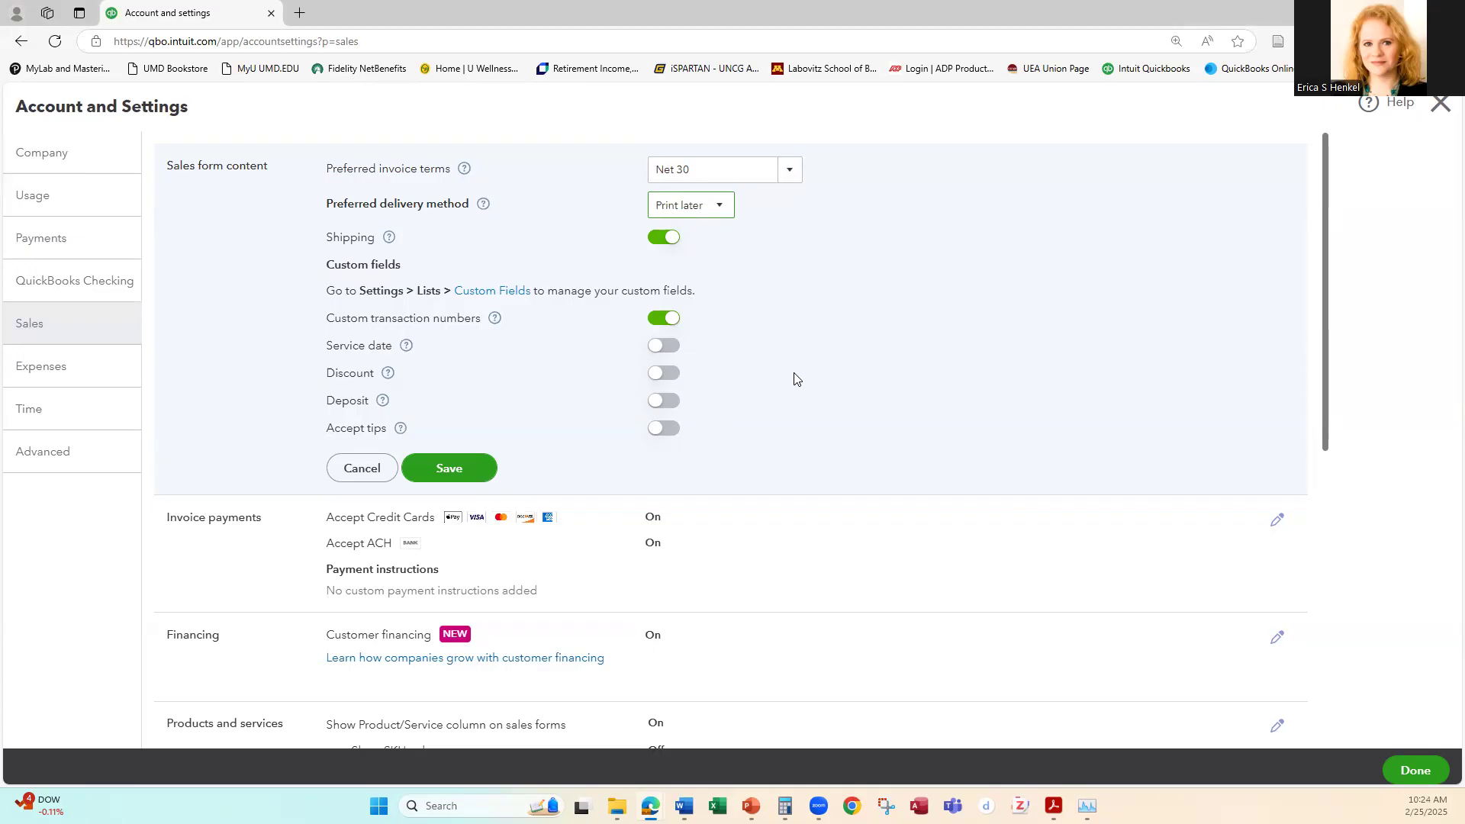
{"action": "scroll", "coordinate": [794, 380], "scroll_direction": "down", "scroll_amount": 1}
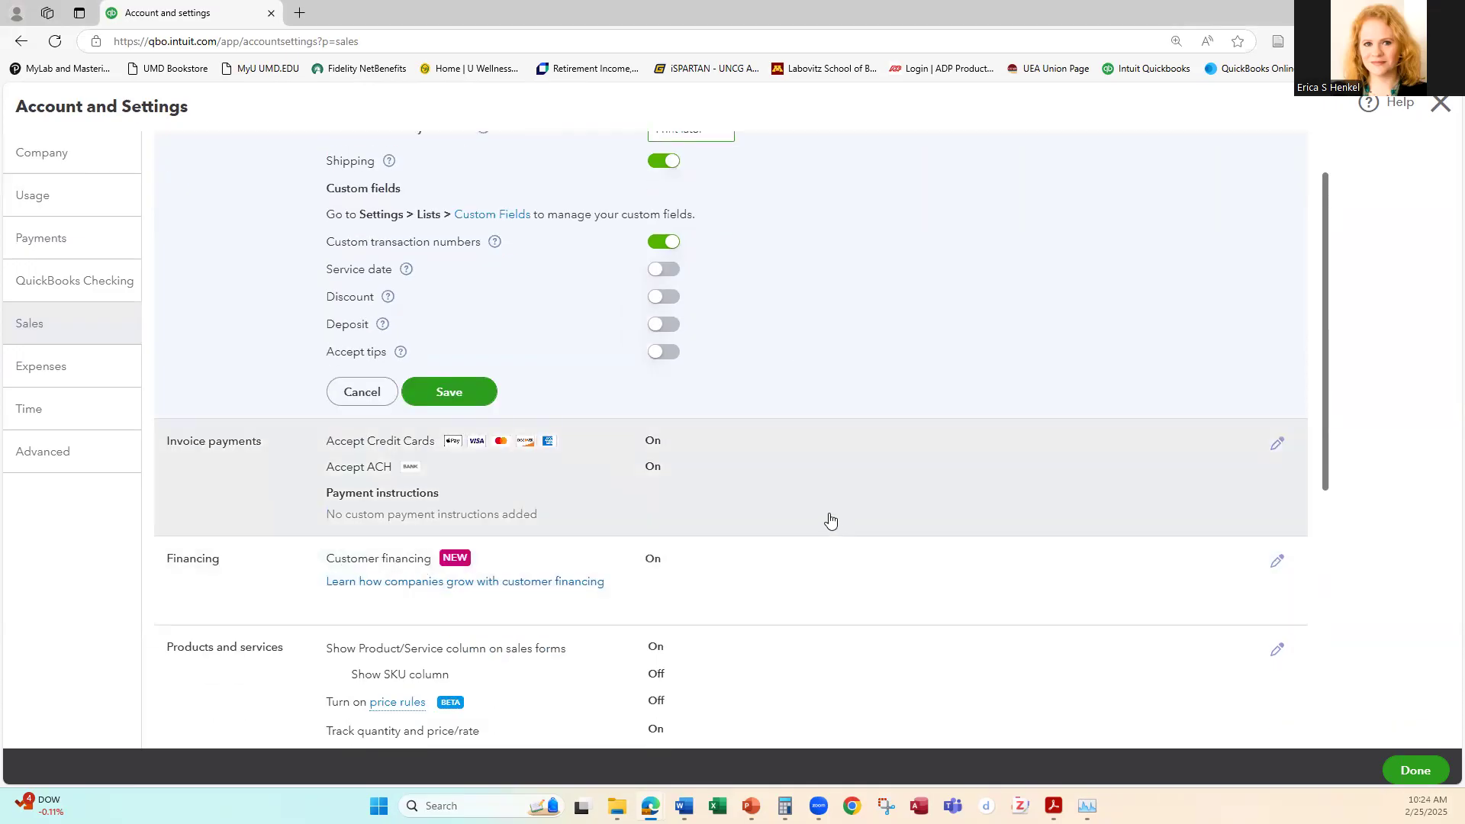
{"action": "scroll", "coordinate": [828, 519], "scroll_direction": "down", "scroll_amount": 2}
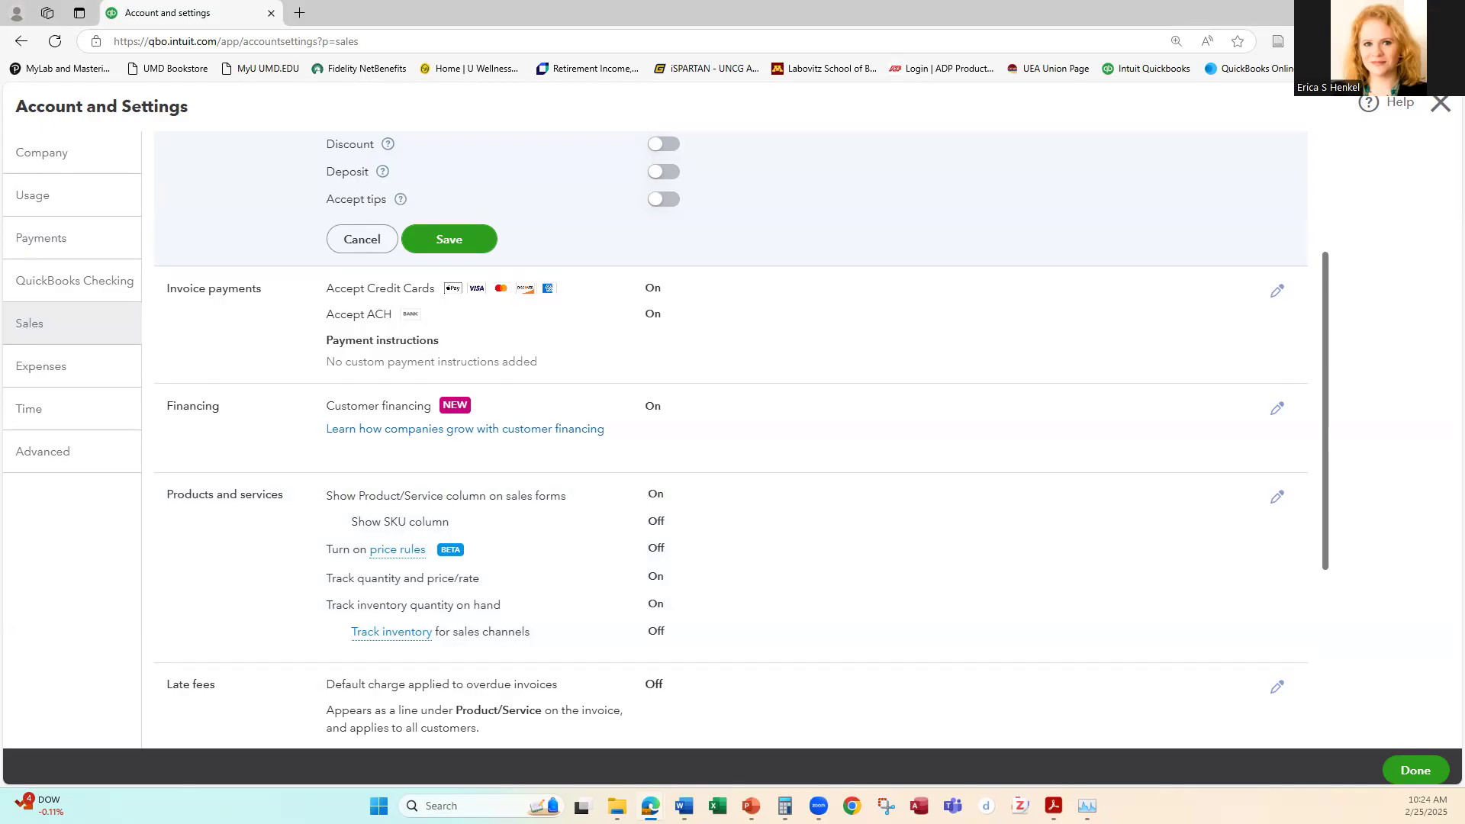
{"action": "left_click", "coordinate": [41, 369]}
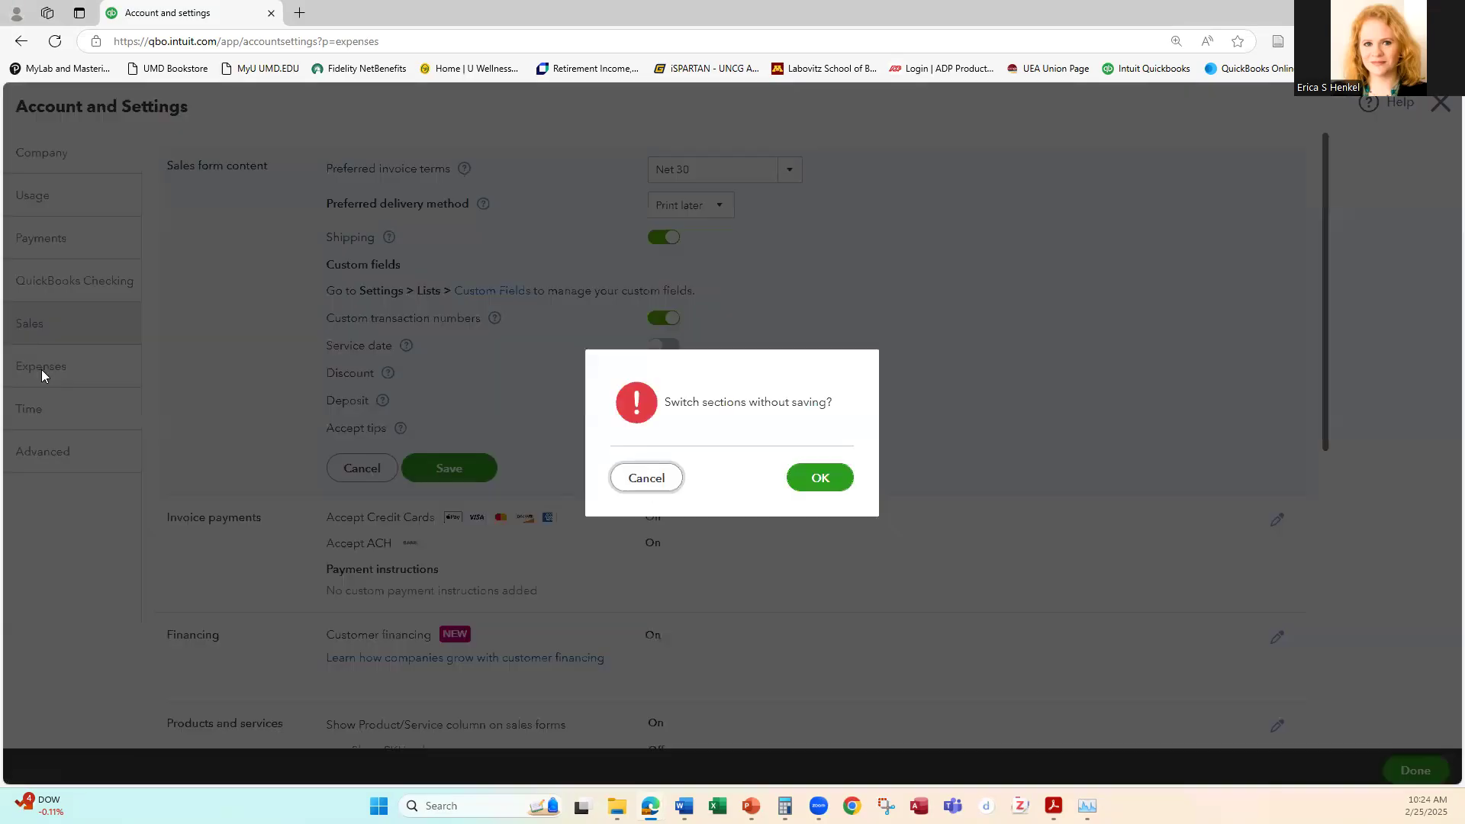
{"action": "left_click", "coordinate": [647, 478]}
{"action": "left_click", "coordinate": [447, 468]}
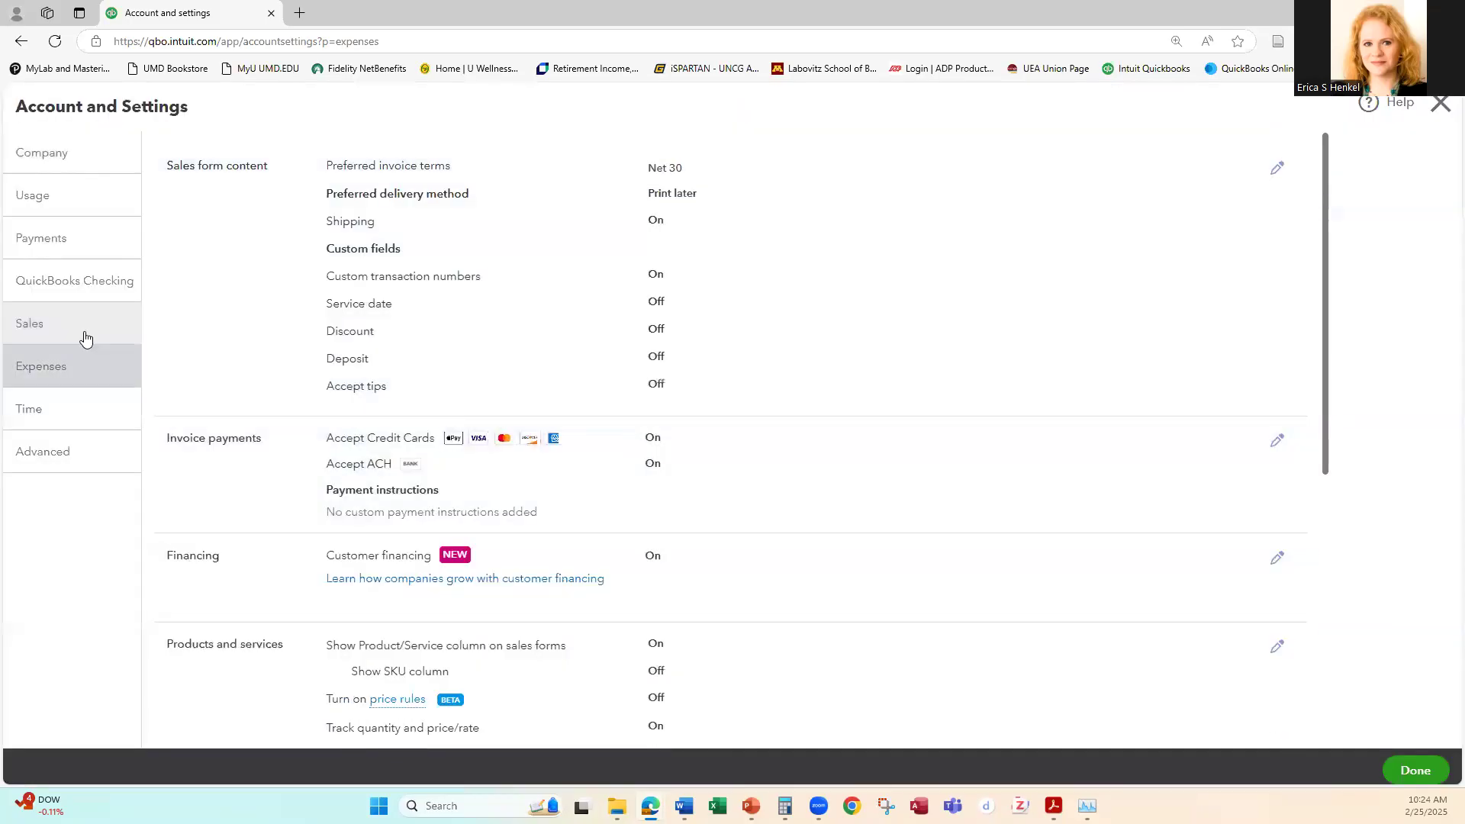
Step: In the bills and expenses settings, turn on tracking expenses and items by customer, set default bill payment terms to Net 30, and save
{"action": "left_click", "coordinate": [44, 369]}
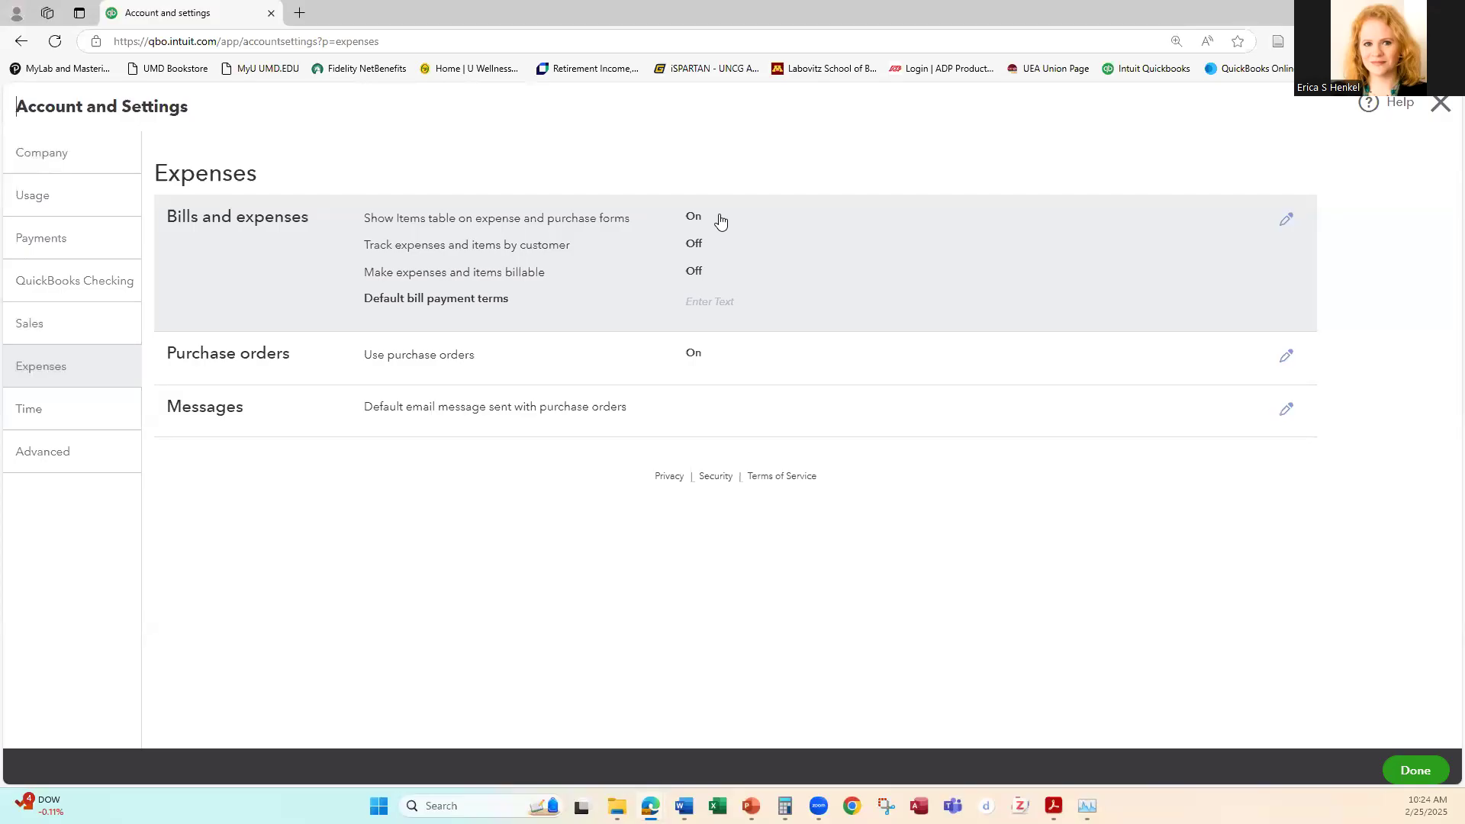
{"action": "left_click", "coordinate": [1287, 220]}
{"action": "left_click", "coordinate": [708, 246]}
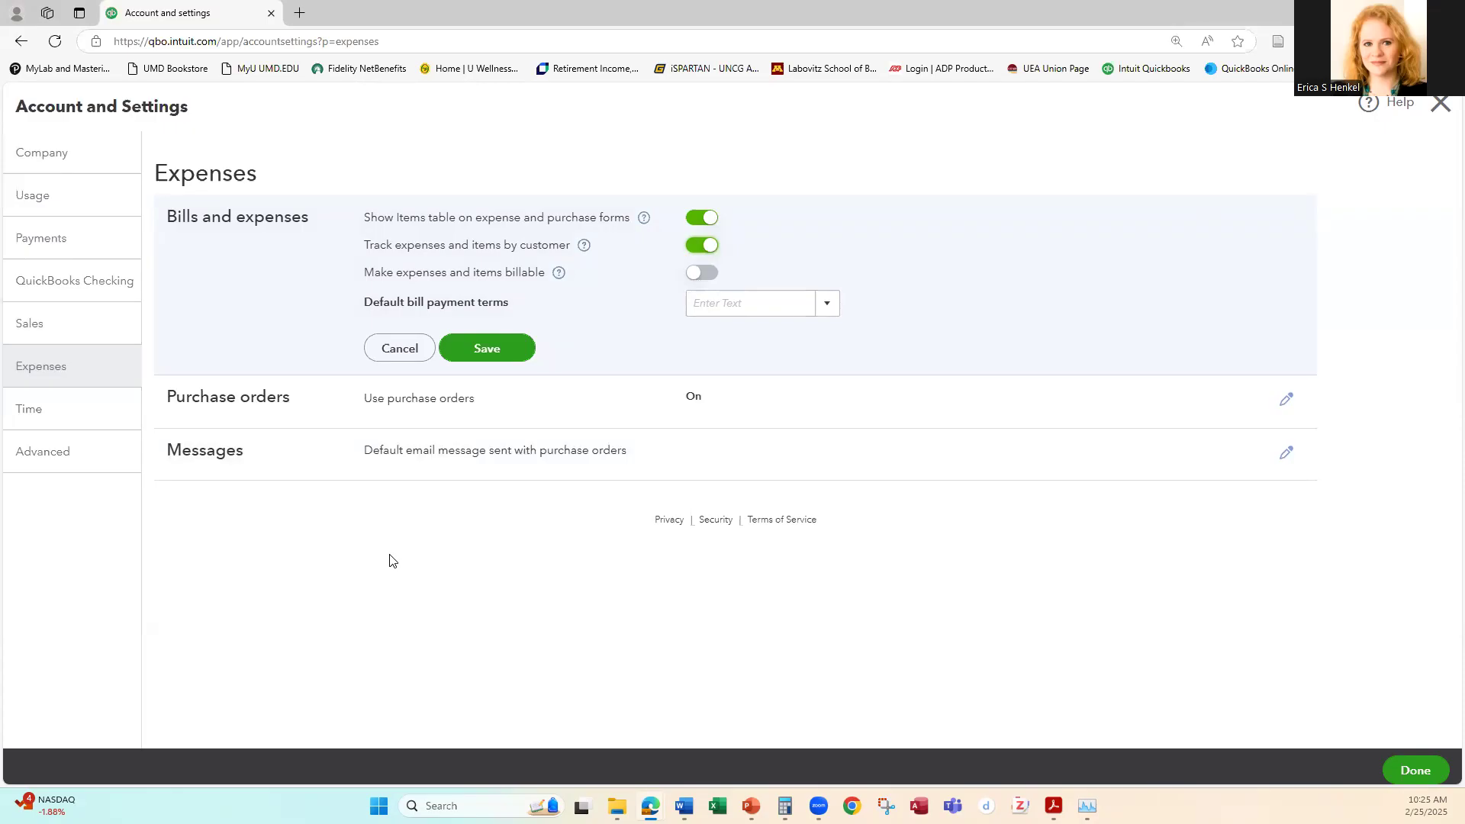
{"action": "left_click", "coordinate": [823, 302]}
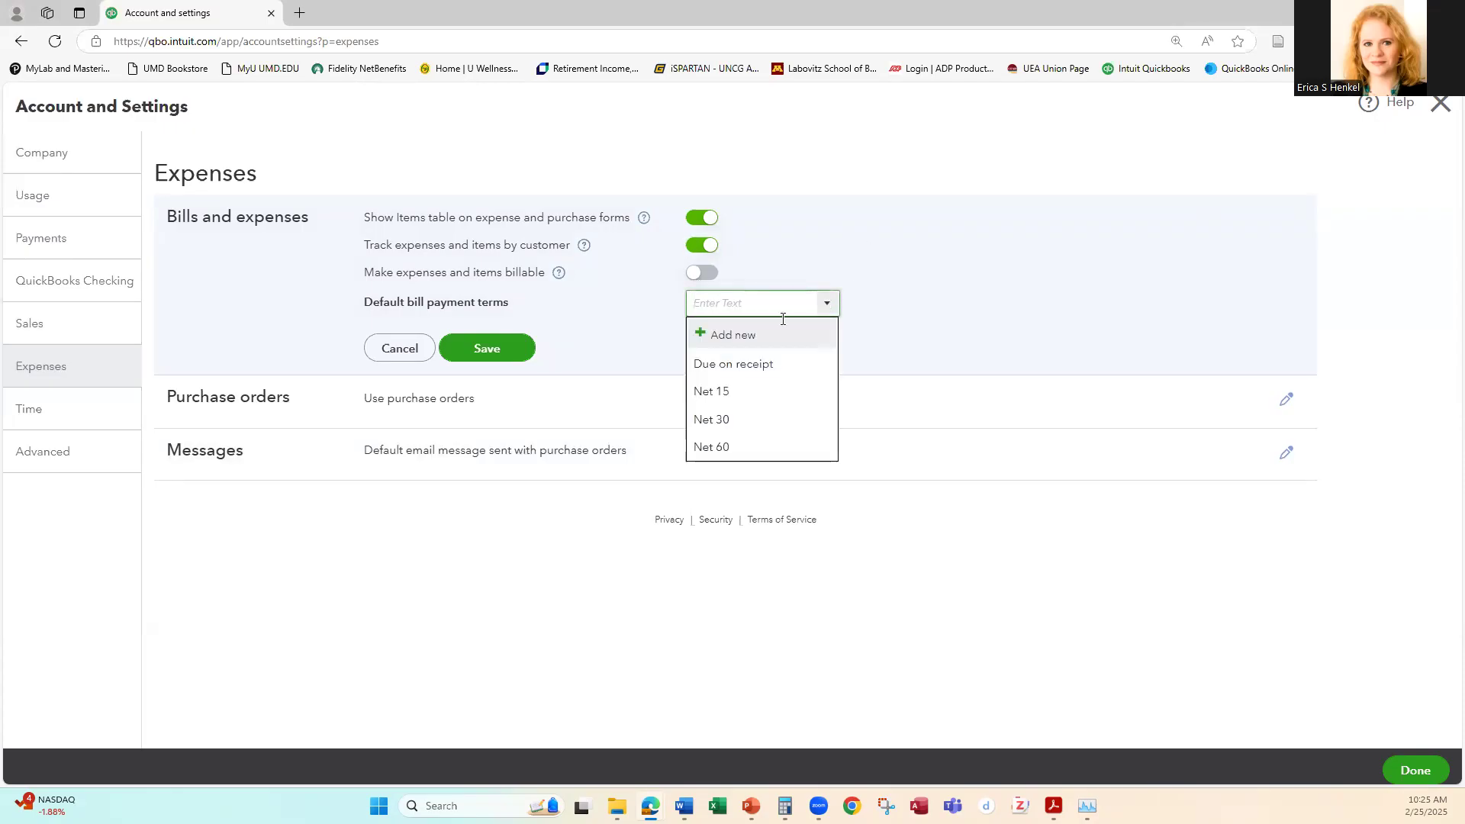
{"action": "left_click", "coordinate": [725, 422]}
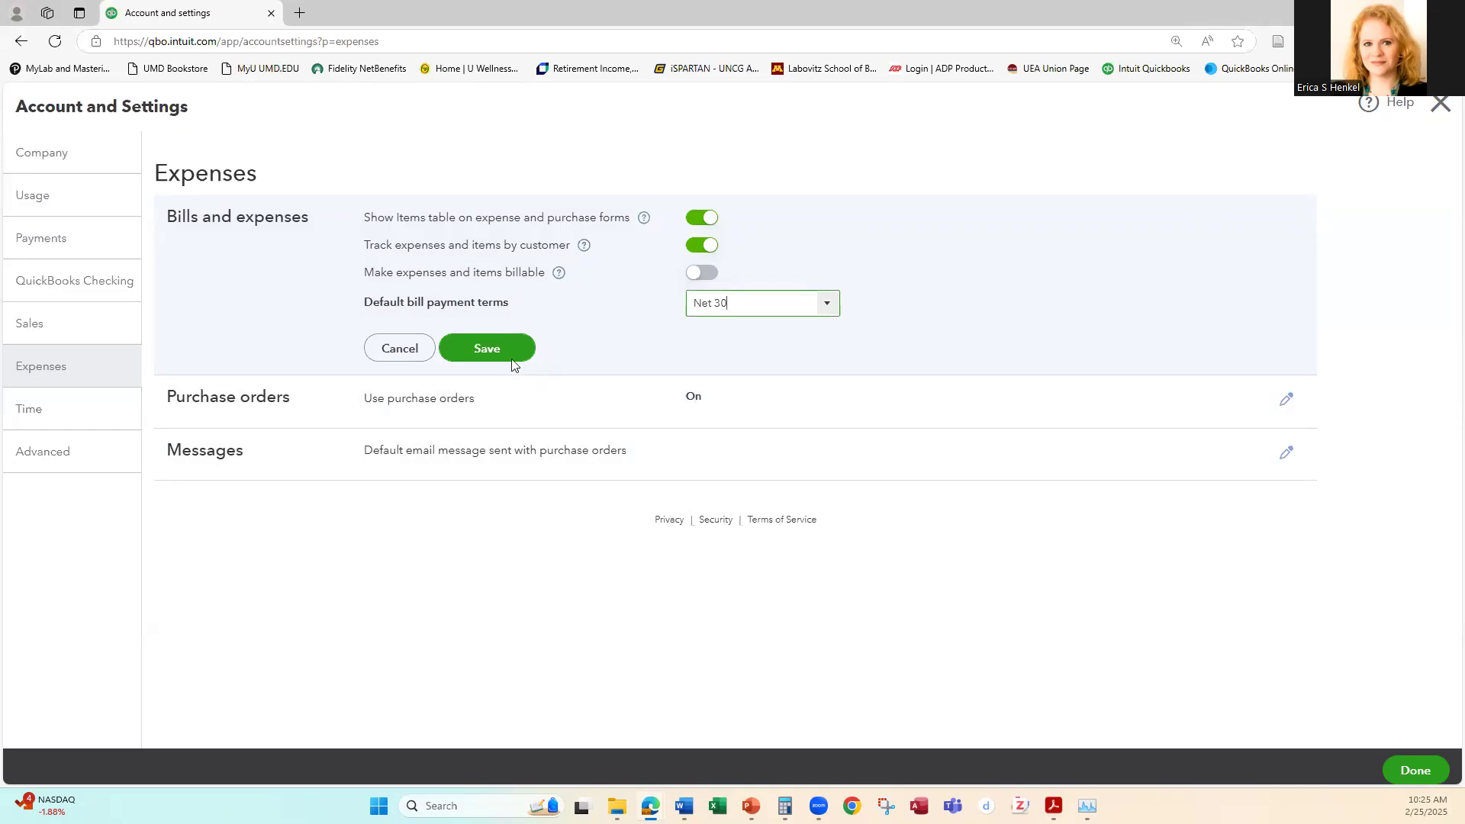
{"action": "left_click", "coordinate": [482, 350]}
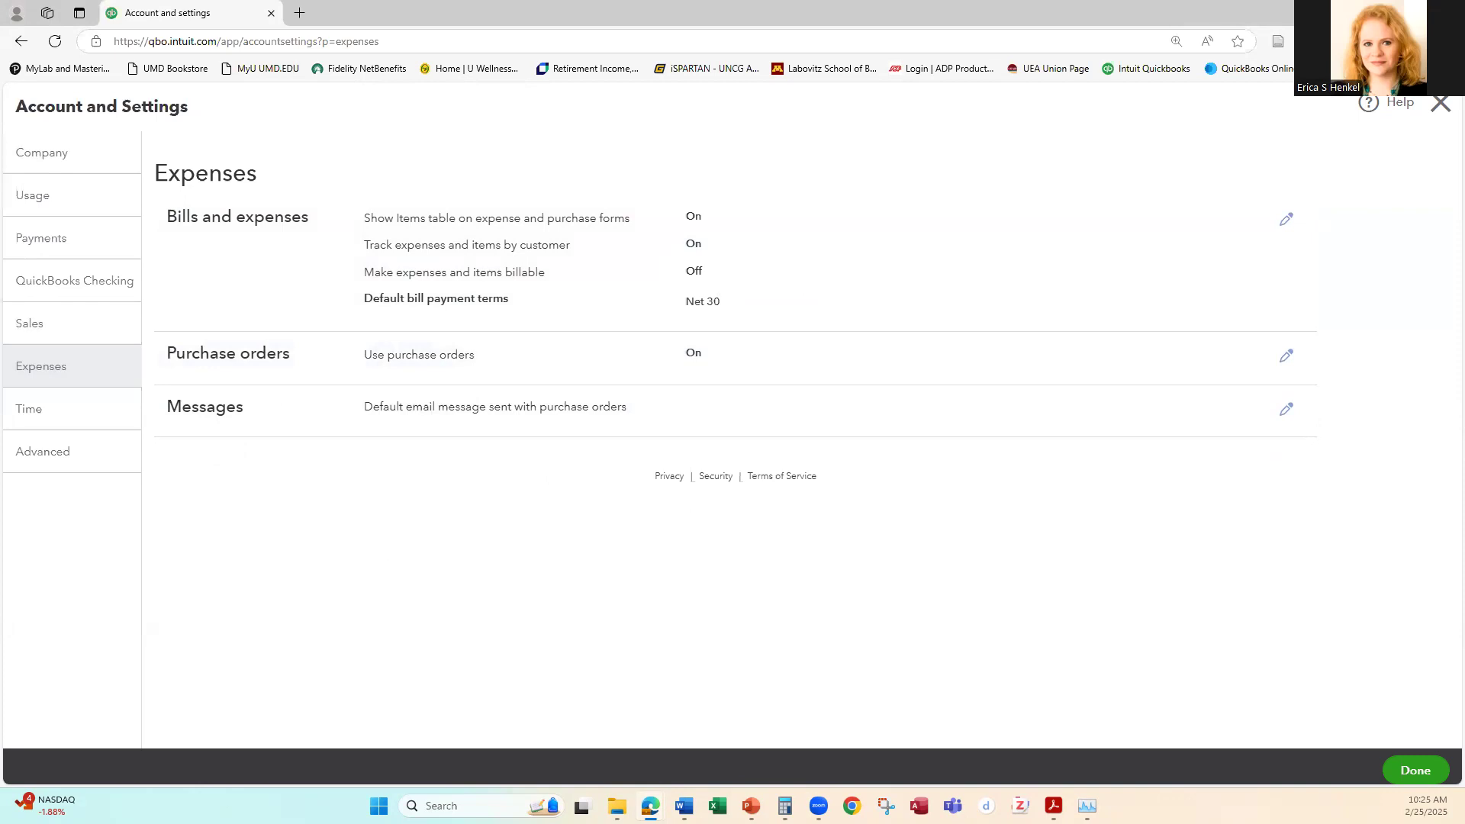
Step: In the advanced account settings, set the inactivity sign-out to 3 hours, save the other preferences and leave the settings
{"action": "left_click", "coordinate": [33, 455]}
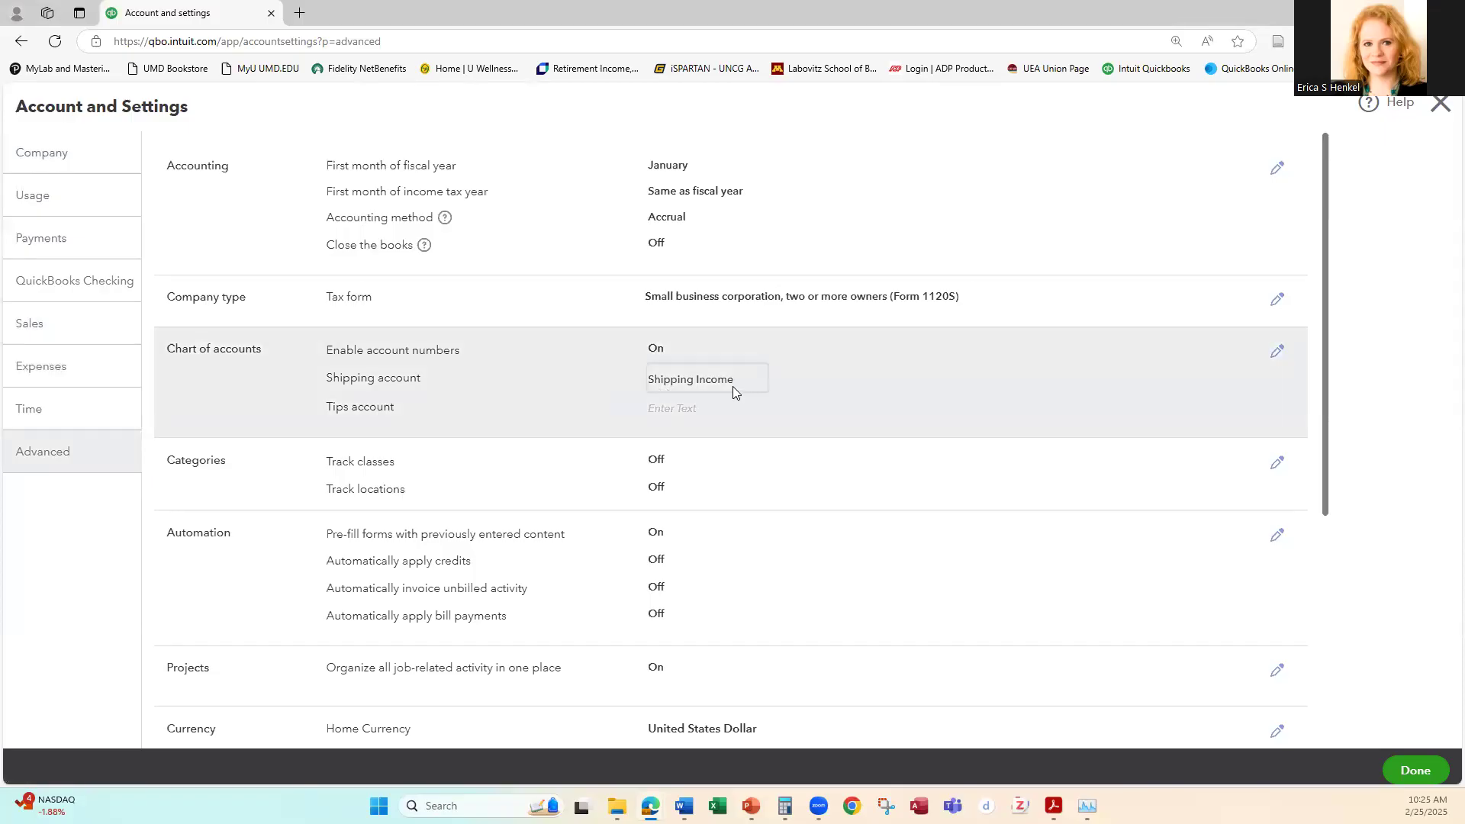
{"action": "scroll", "coordinate": [739, 380], "scroll_direction": "down", "scroll_amount": 5}
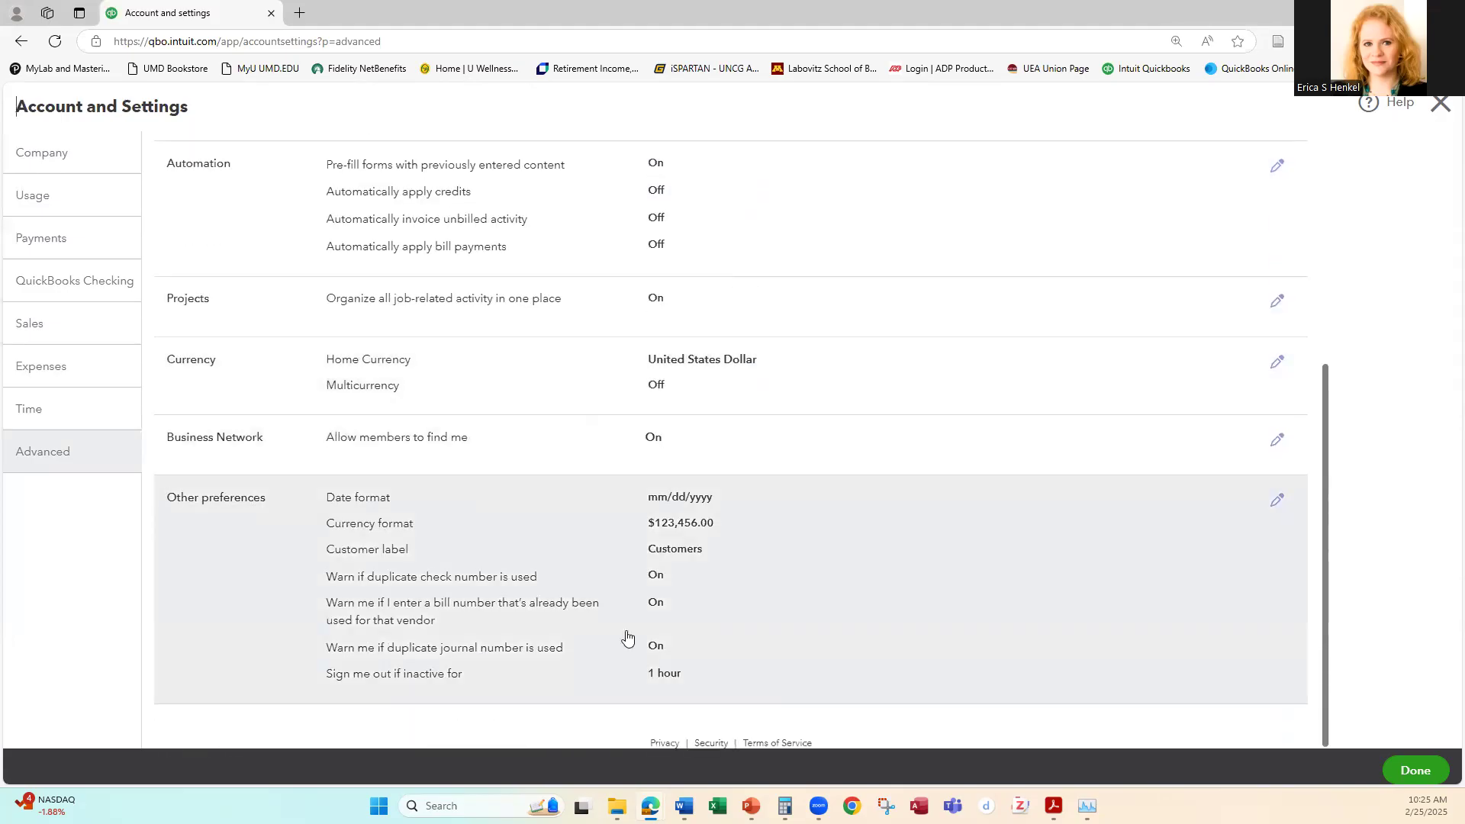
{"action": "left_click", "coordinate": [1282, 501]}
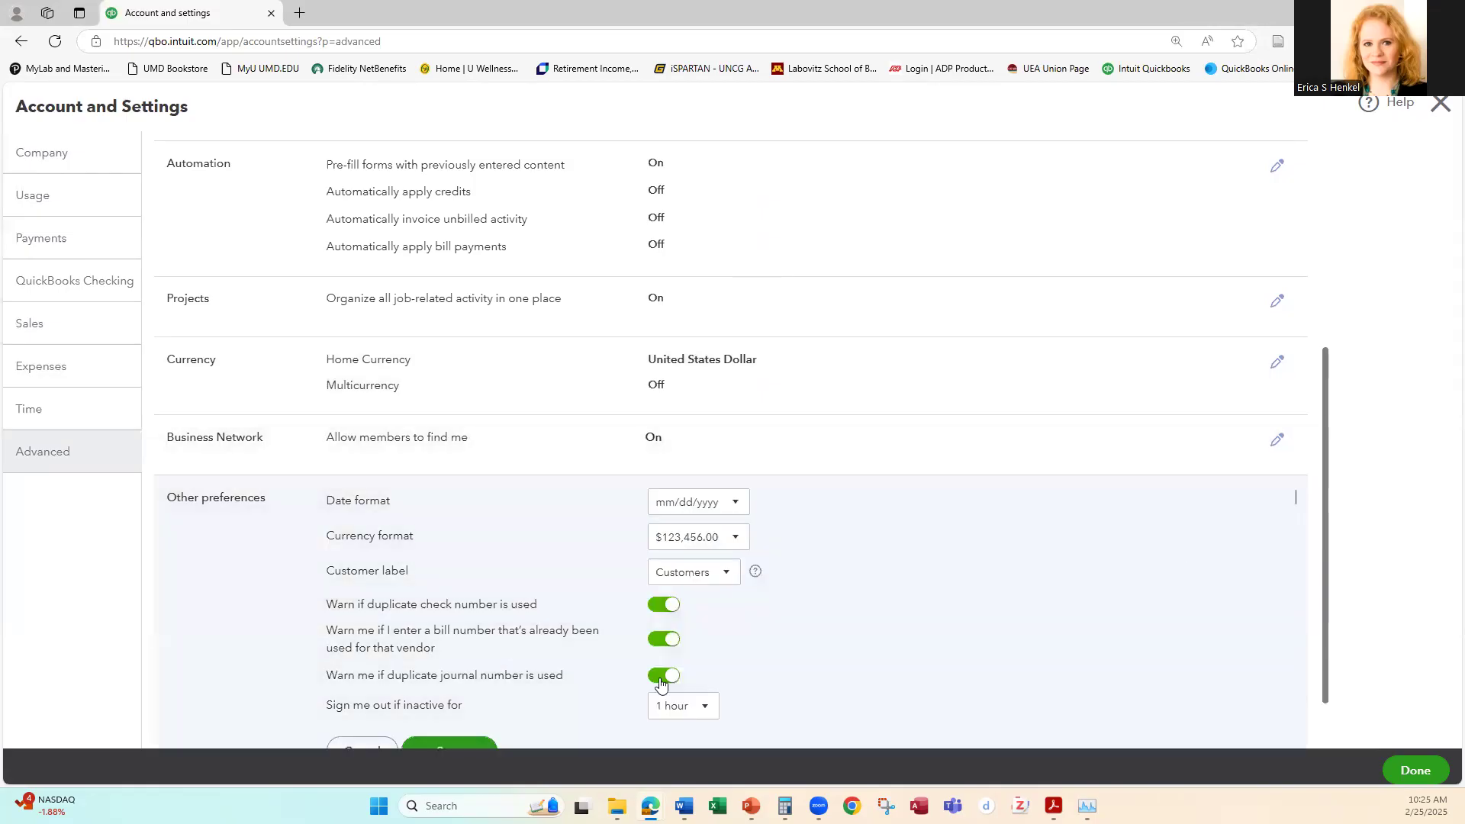
{"action": "scroll", "coordinate": [844, 599], "scroll_direction": "down", "scroll_amount": 1}
{"action": "left_click", "coordinate": [706, 639]}
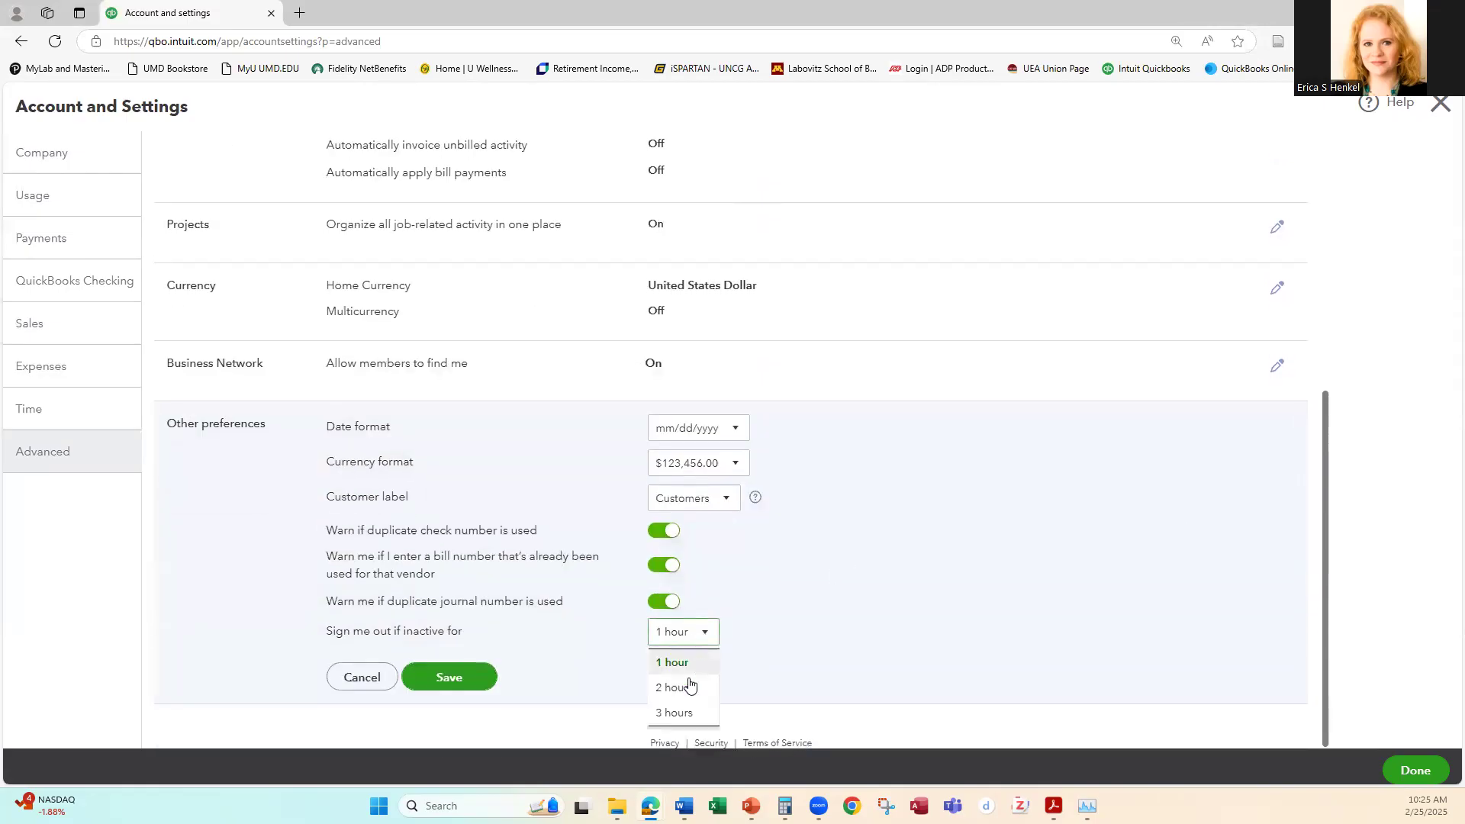
{"action": "left_click", "coordinate": [674, 713]}
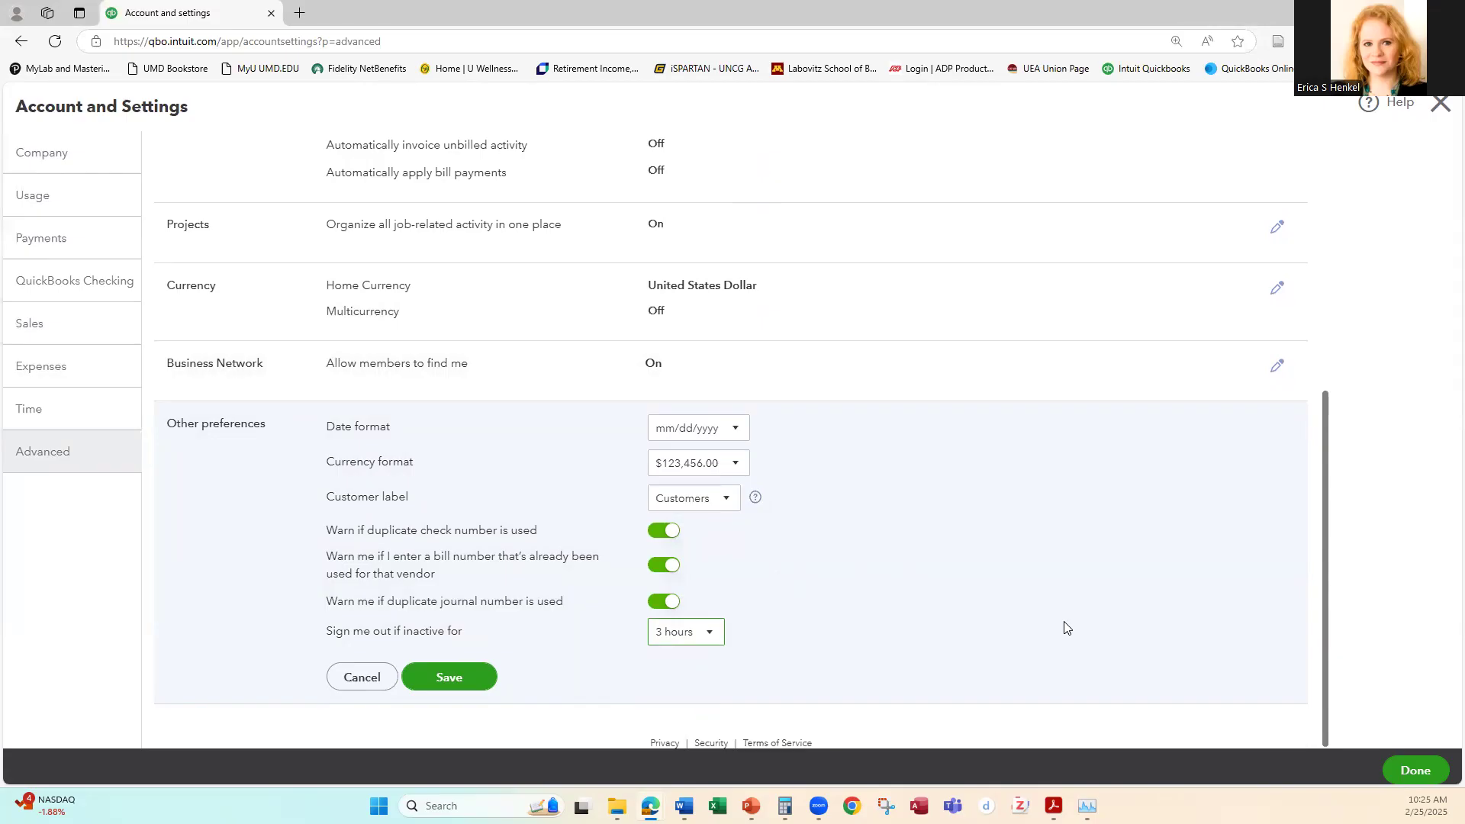
{"action": "left_click", "coordinate": [446, 673]}
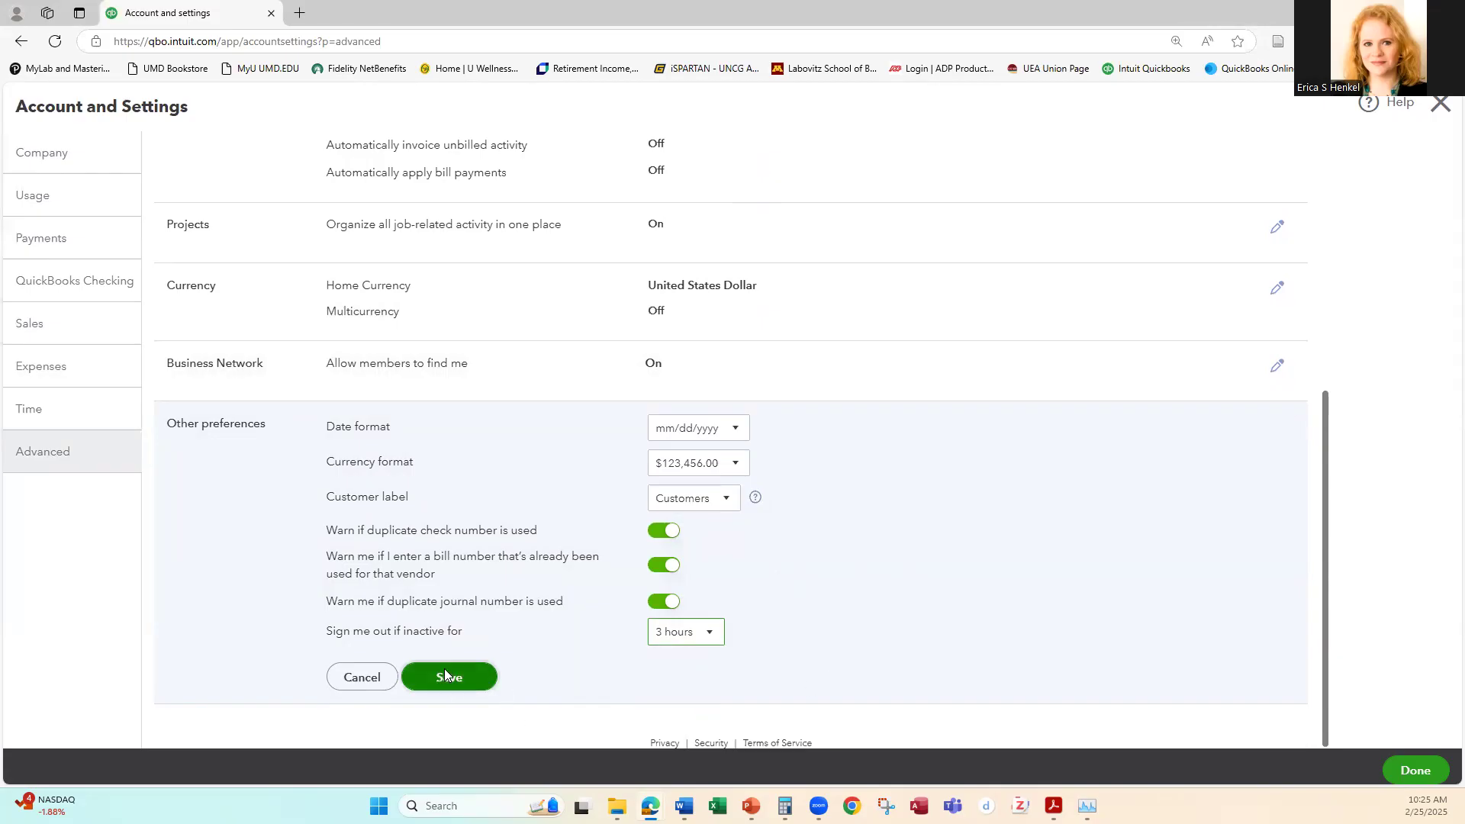
{"action": "left_click", "coordinate": [1414, 771]}
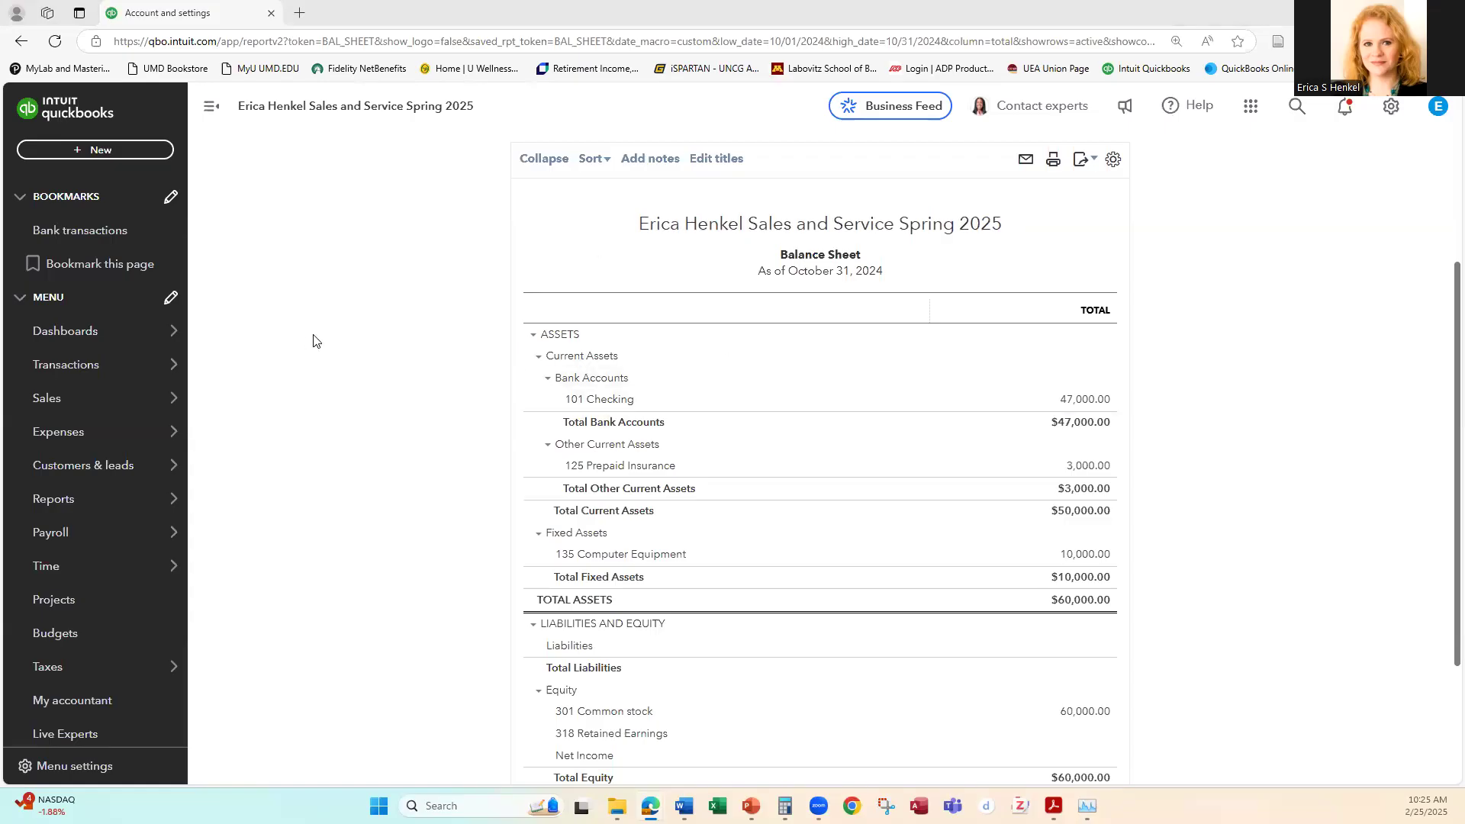
Step: Add a customer manually with the company name Cash Sales and save the record
{"action": "mouse_move", "coordinate": [80, 408]}
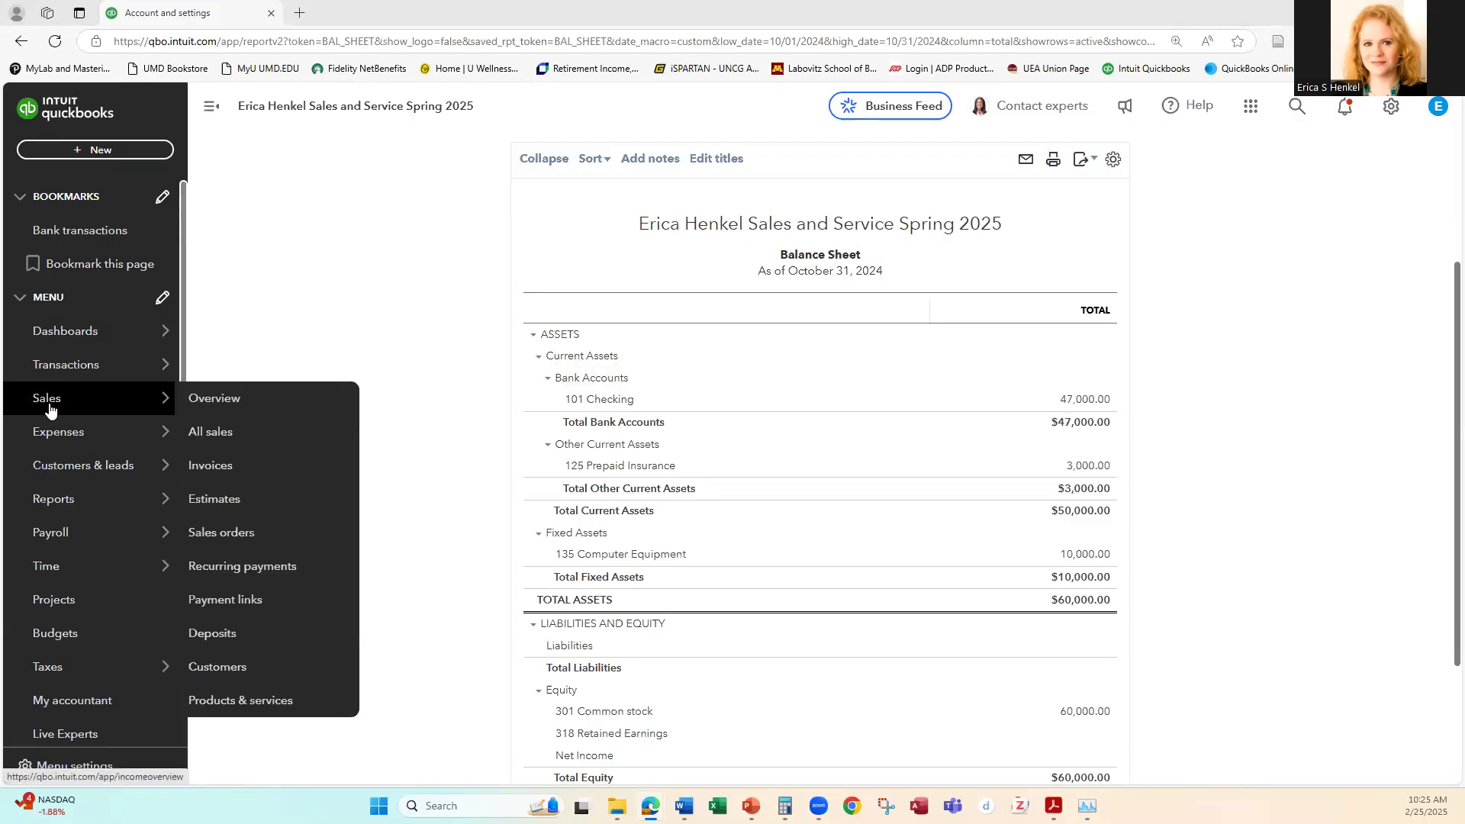
{"action": "left_click", "coordinate": [236, 669]}
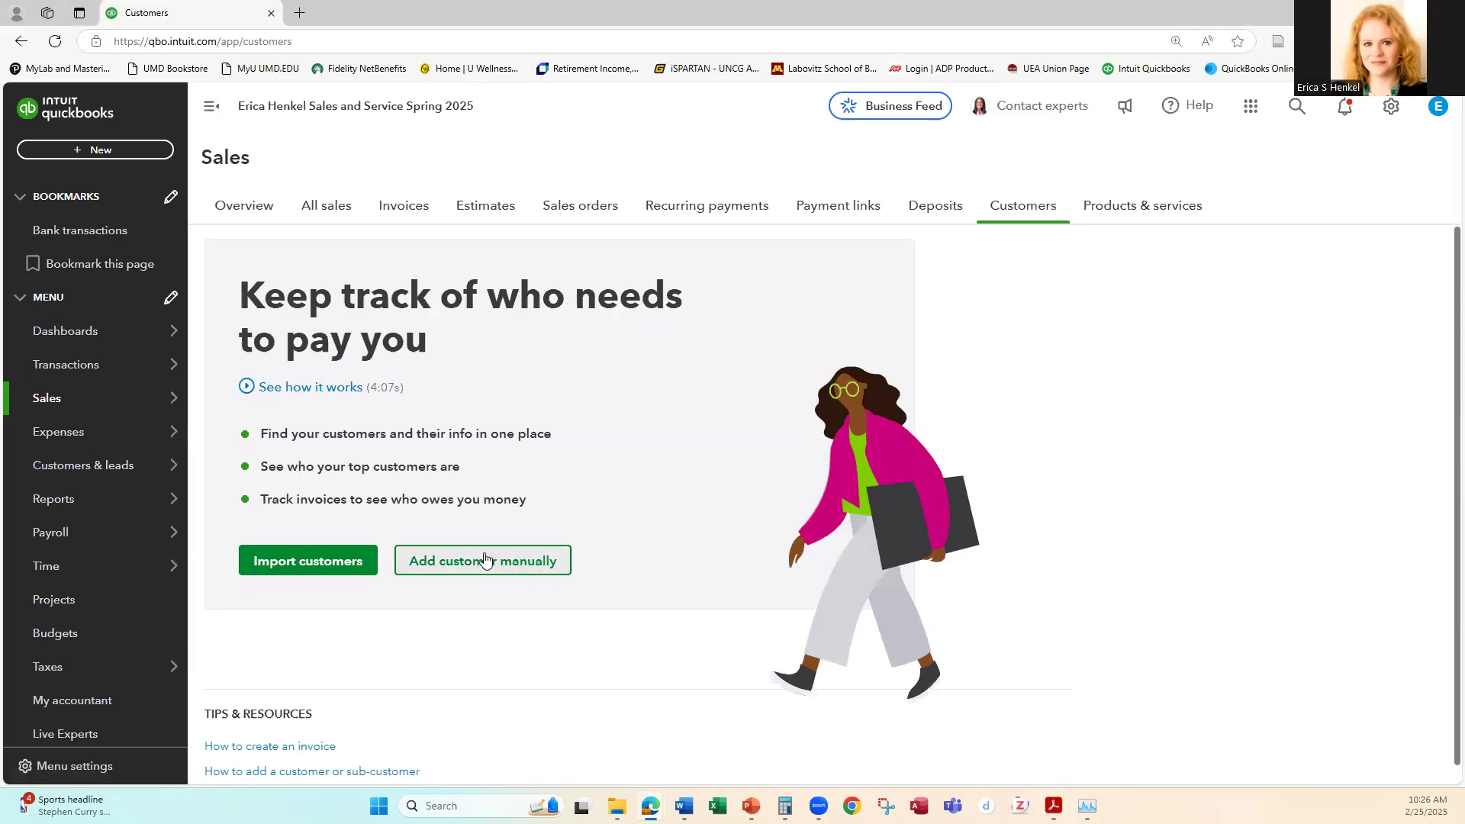
{"action": "left_click", "coordinate": [488, 562]}
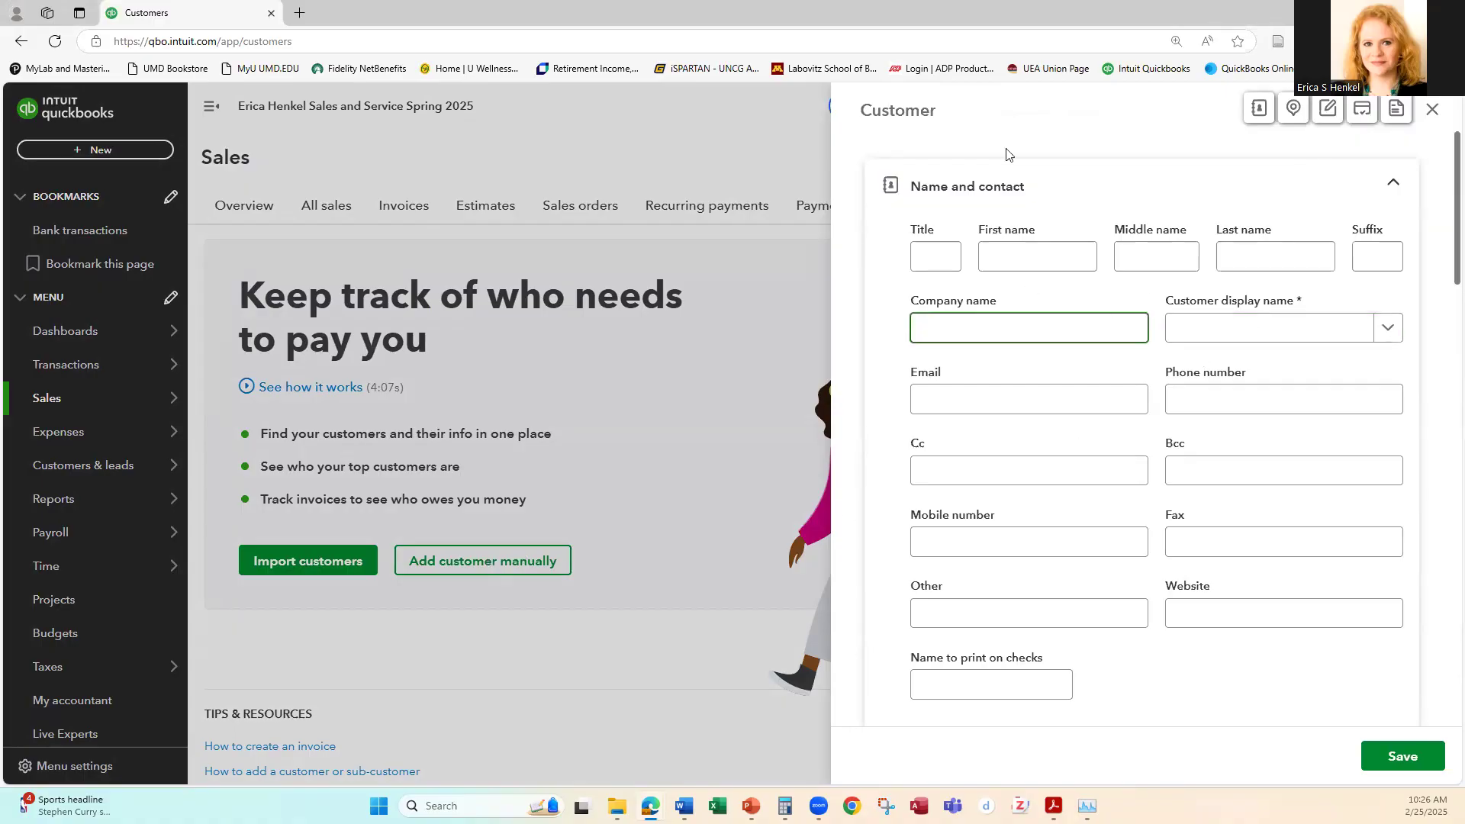
{"action": "type", "text": "Cash Sales"}
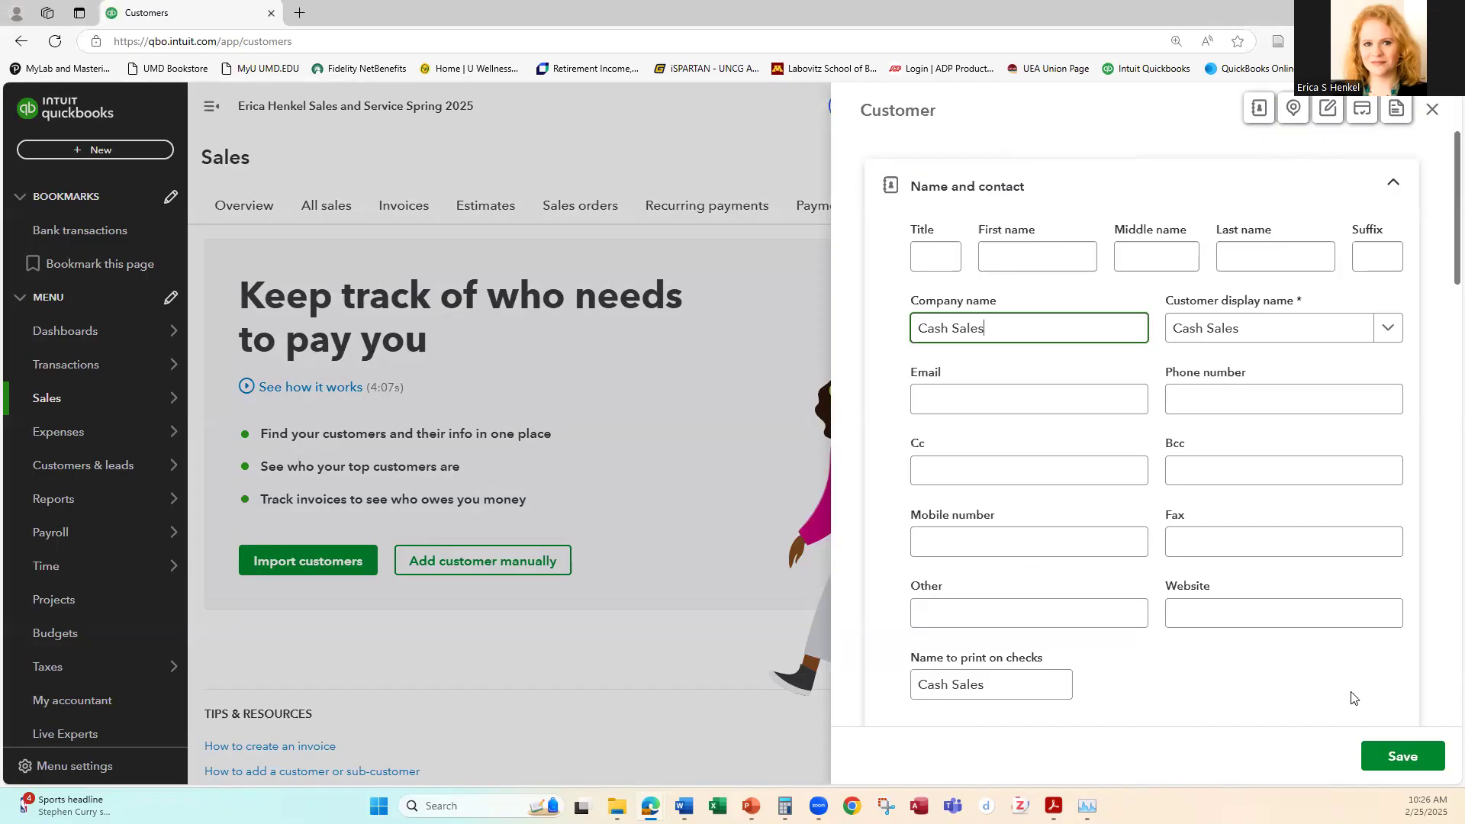
{"action": "scroll", "coordinate": [1247, 504], "scroll_direction": "down", "scroll_amount": 2}
{"action": "scroll", "coordinate": [1244, 501], "scroll_direction": "down", "scroll_amount": 5}
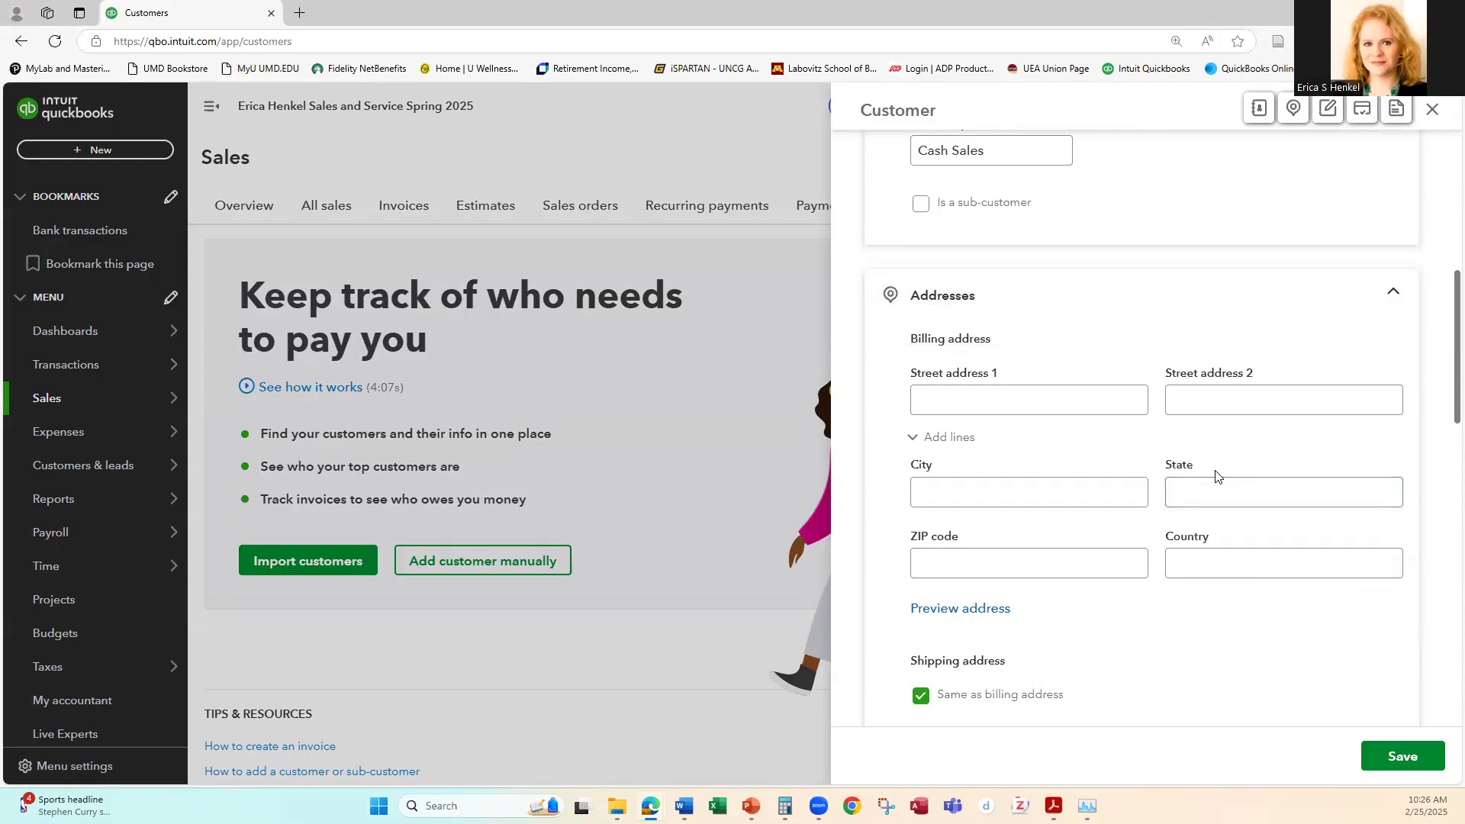
{"action": "scroll", "coordinate": [1217, 475], "scroll_direction": "down", "scroll_amount": 9}
{"action": "scroll", "coordinate": [1217, 473], "scroll_direction": "down", "scroll_amount": 3}
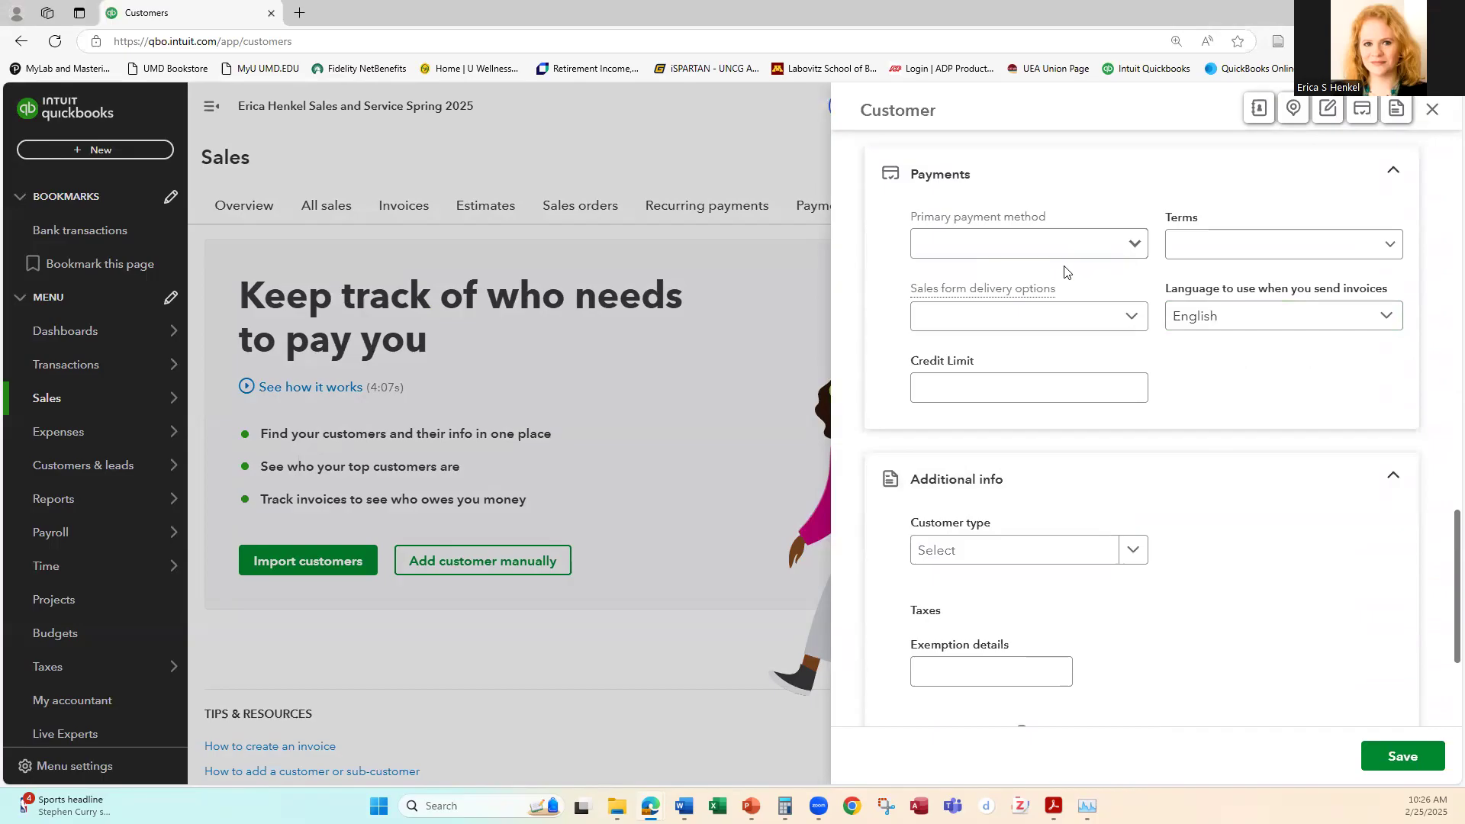
{"action": "scroll", "coordinate": [1171, 408], "scroll_direction": "down", "scroll_amount": 3}
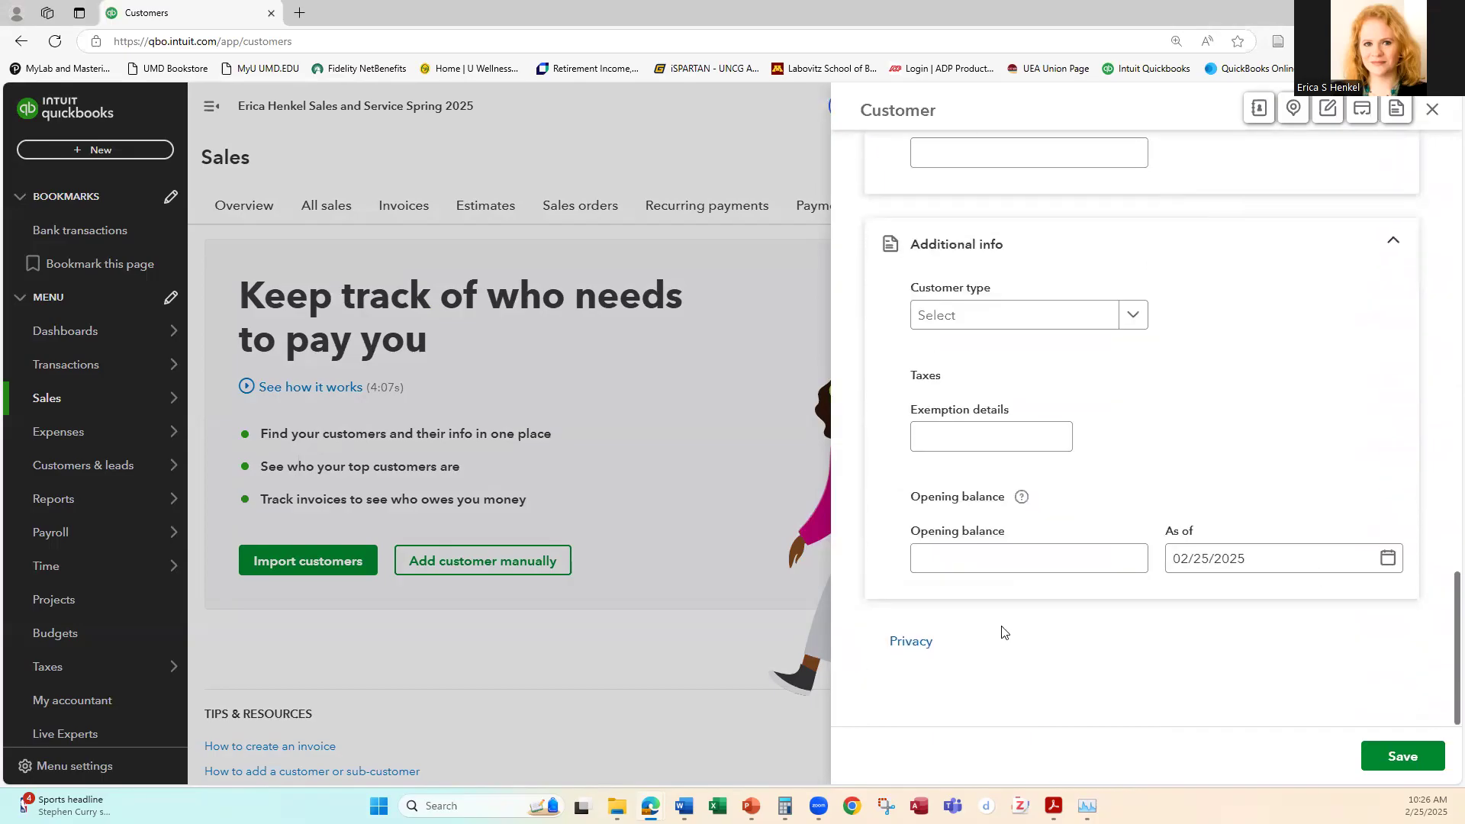
{"action": "left_click", "coordinate": [1408, 756]}
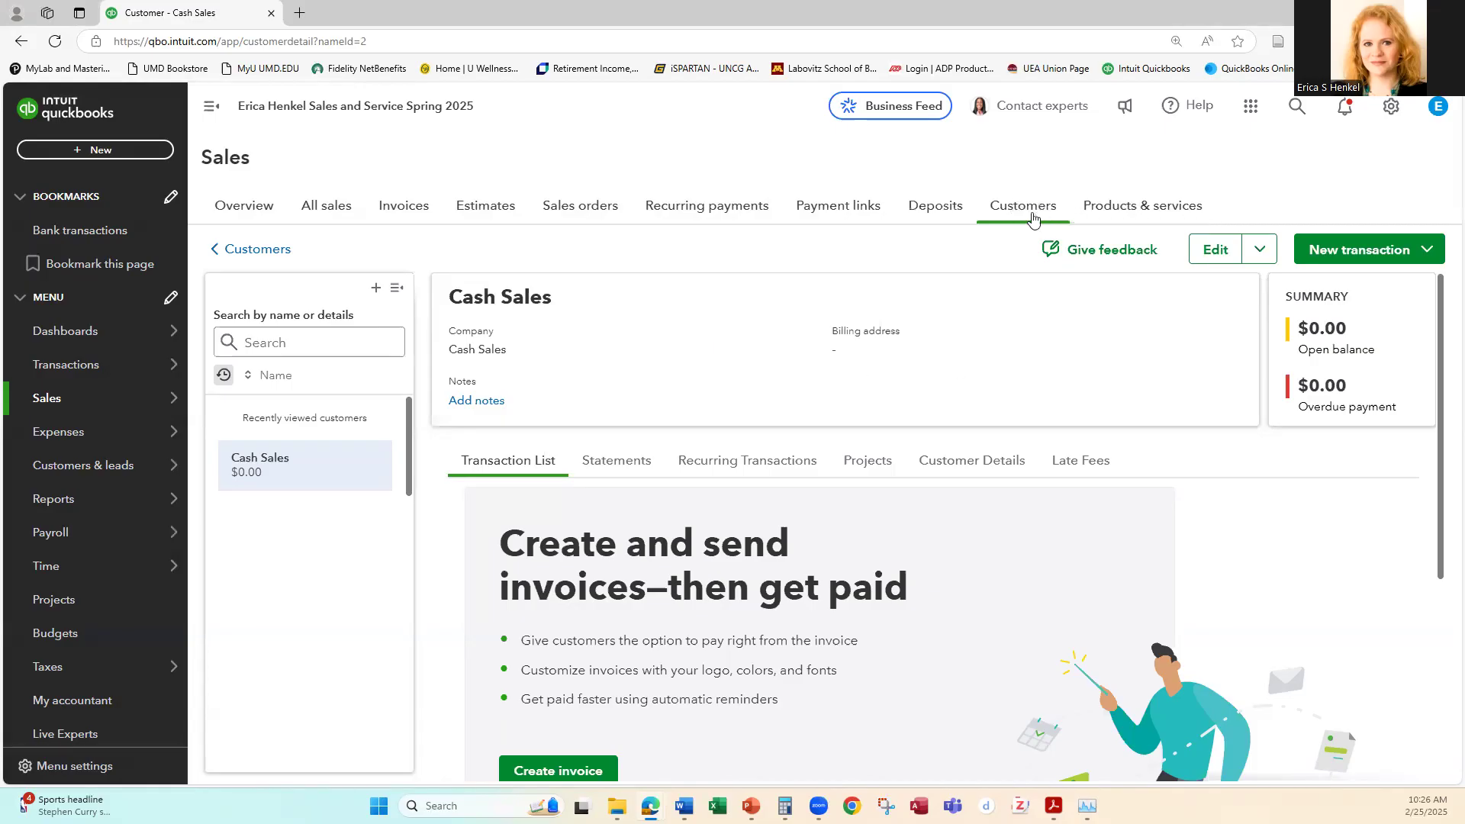
Step: Start a new product or service named Cash Sales and set its item type to Non-inventory item
{"action": "left_click", "coordinate": [1135, 212]}
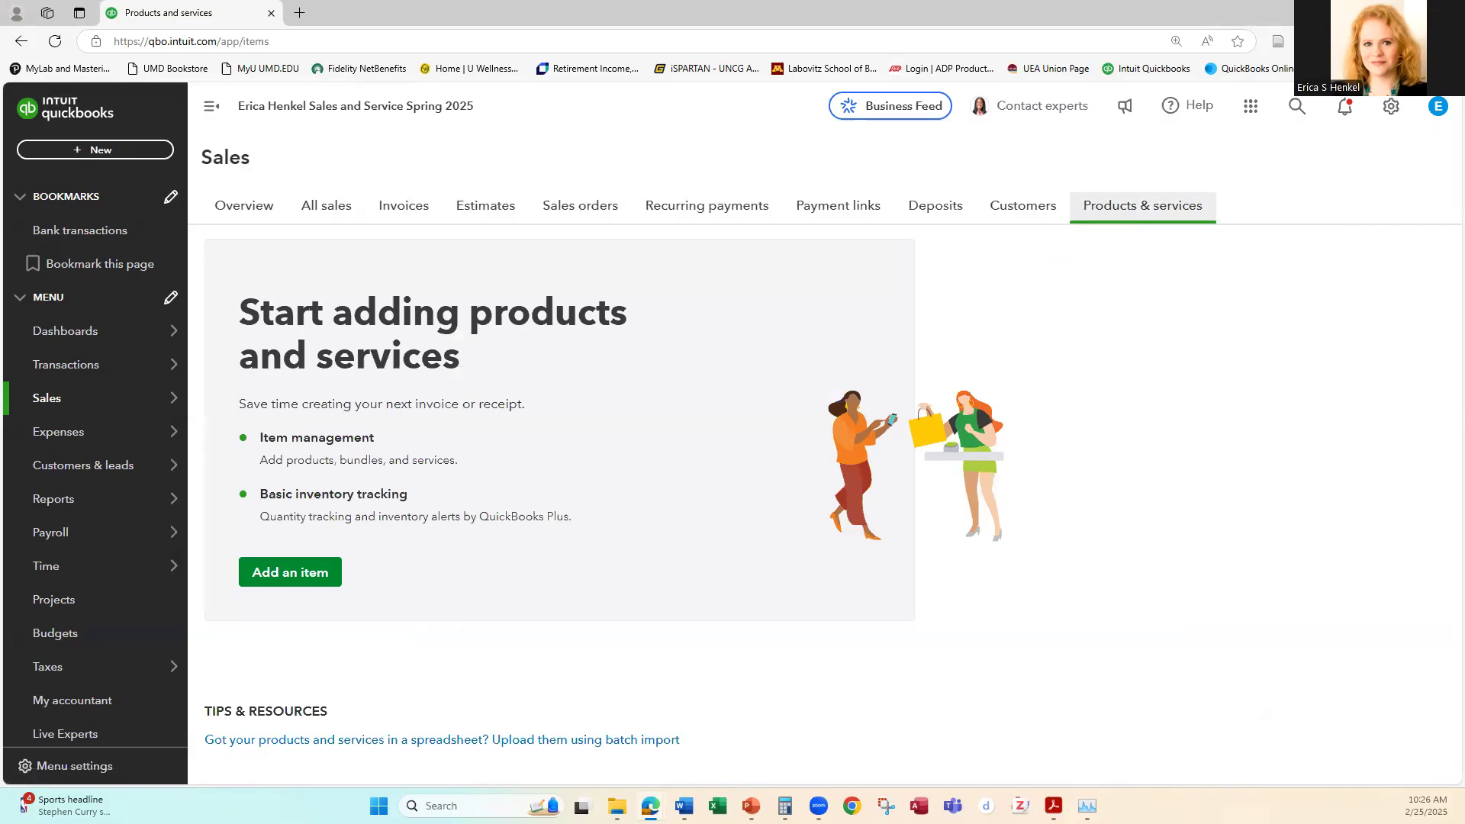
{"action": "left_click", "coordinate": [289, 578]}
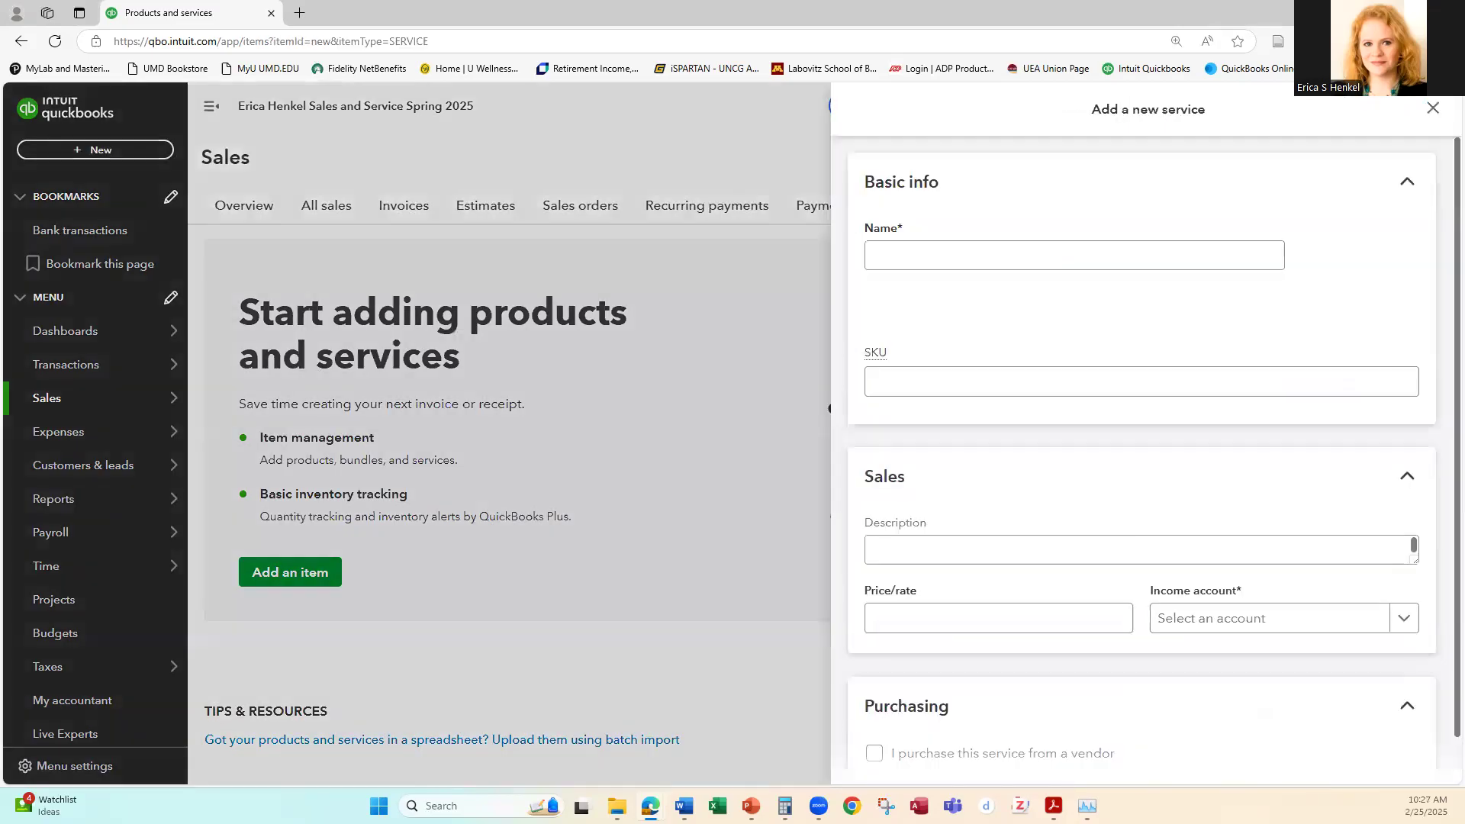
{"action": "left_click", "coordinate": [913, 252]}
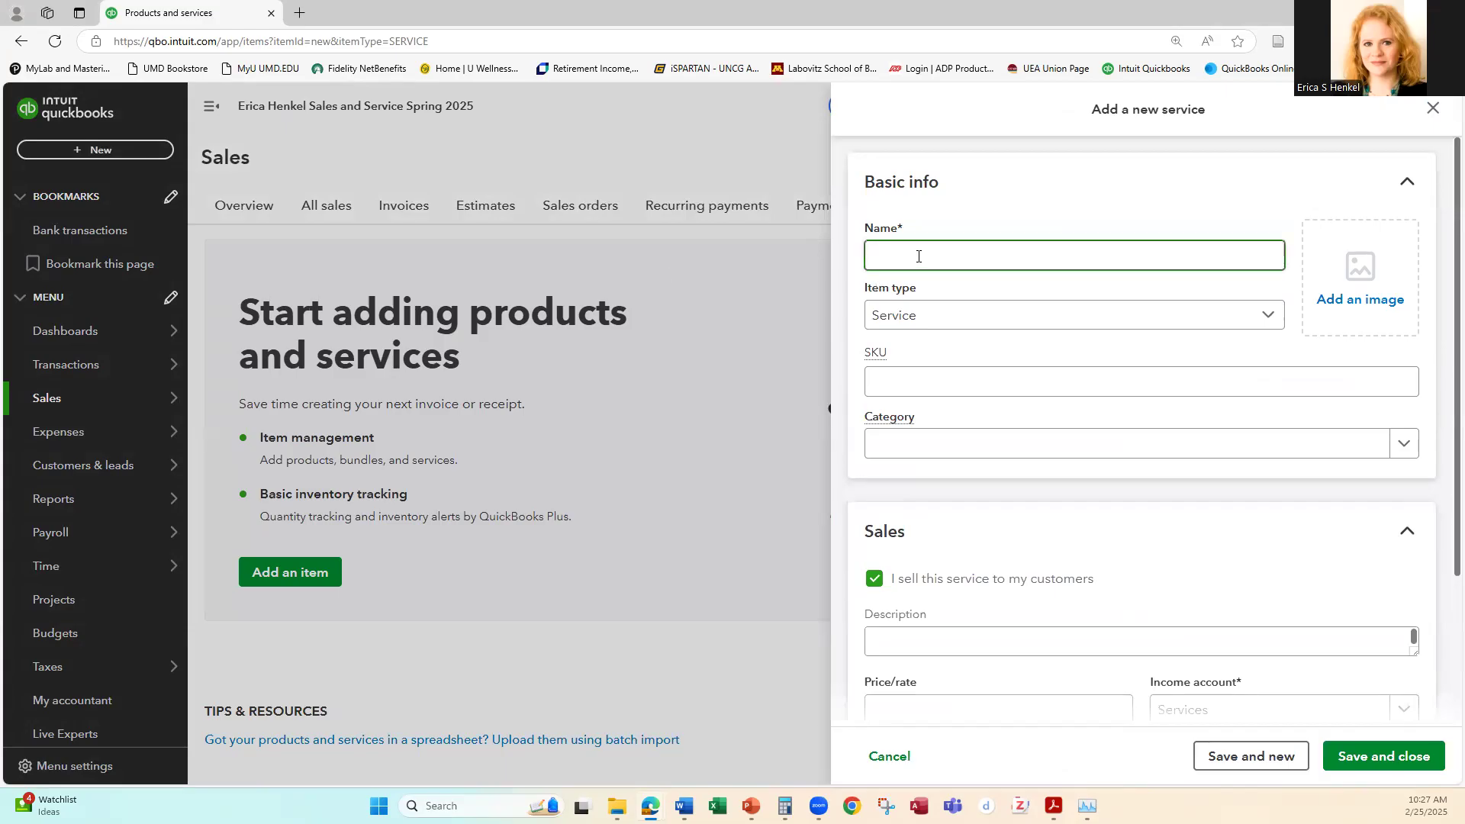
{"action": "type", "text": "Cash Sales"}
{"action": "key", "text": "Tab"}
{"action": "left_click", "coordinate": [928, 318]}
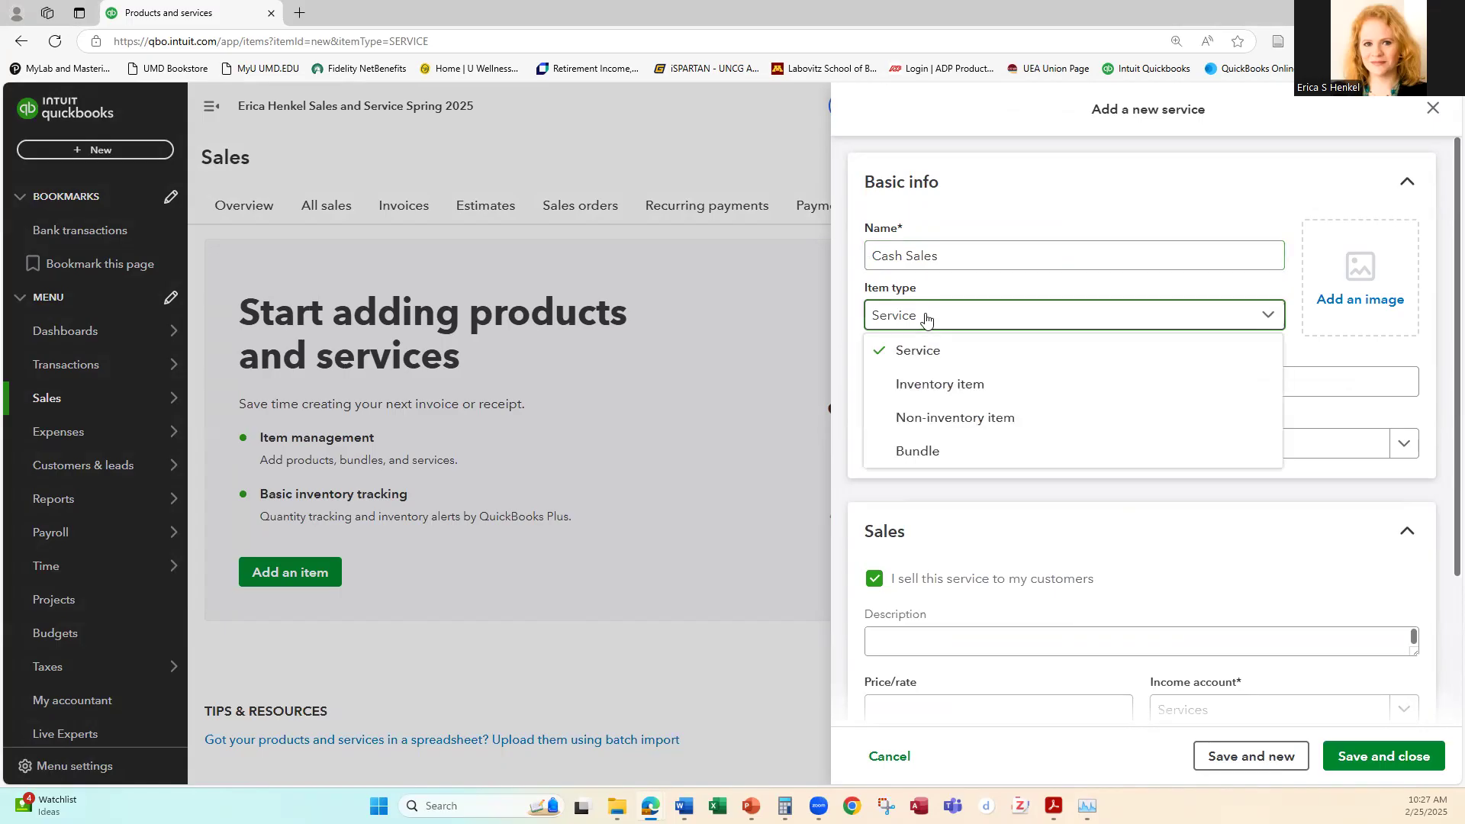
{"action": "left_click", "coordinate": [950, 419]}
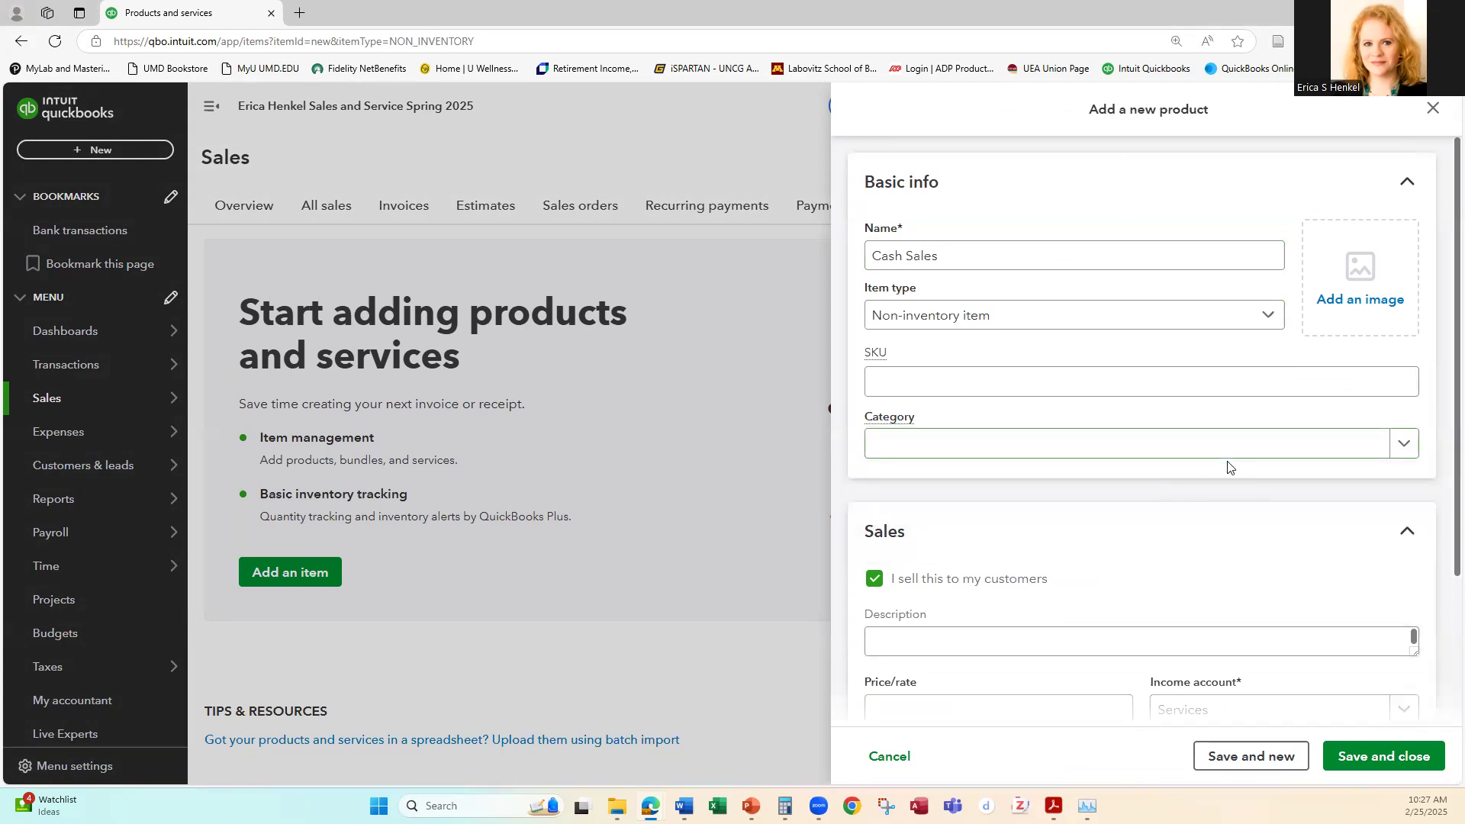
Step: Set the Cash Sales item's income account to 401 Sales and save the item
{"action": "scroll", "coordinate": [1230, 468], "scroll_direction": "down", "scroll_amount": 2}
{"action": "left_click", "coordinate": [1405, 562]}
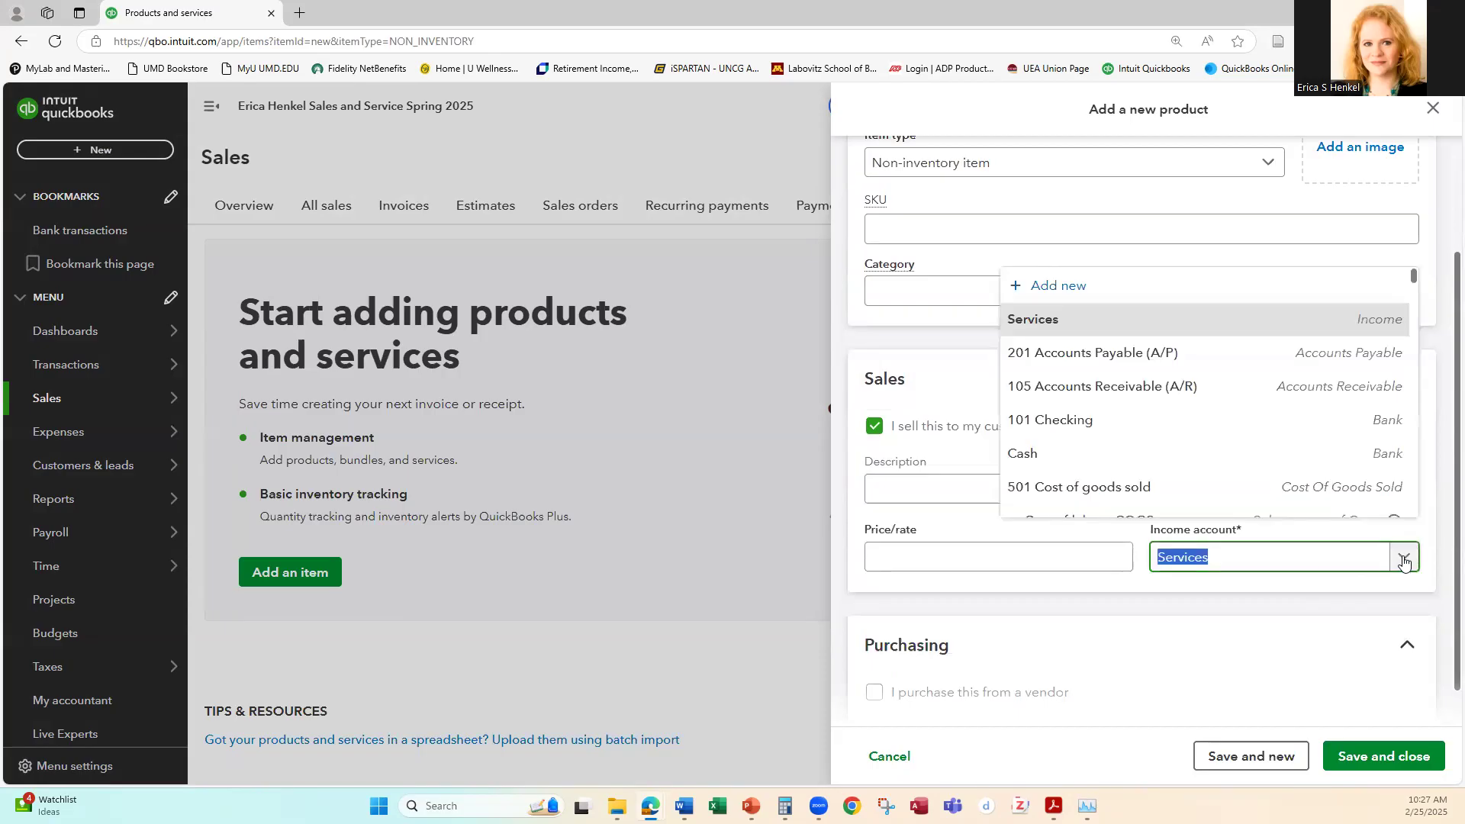
{"action": "scroll", "coordinate": [1110, 385], "scroll_direction": "down", "scroll_amount": 1}
{"action": "scroll", "coordinate": [1110, 385], "scroll_direction": "down", "scroll_amount": 4}
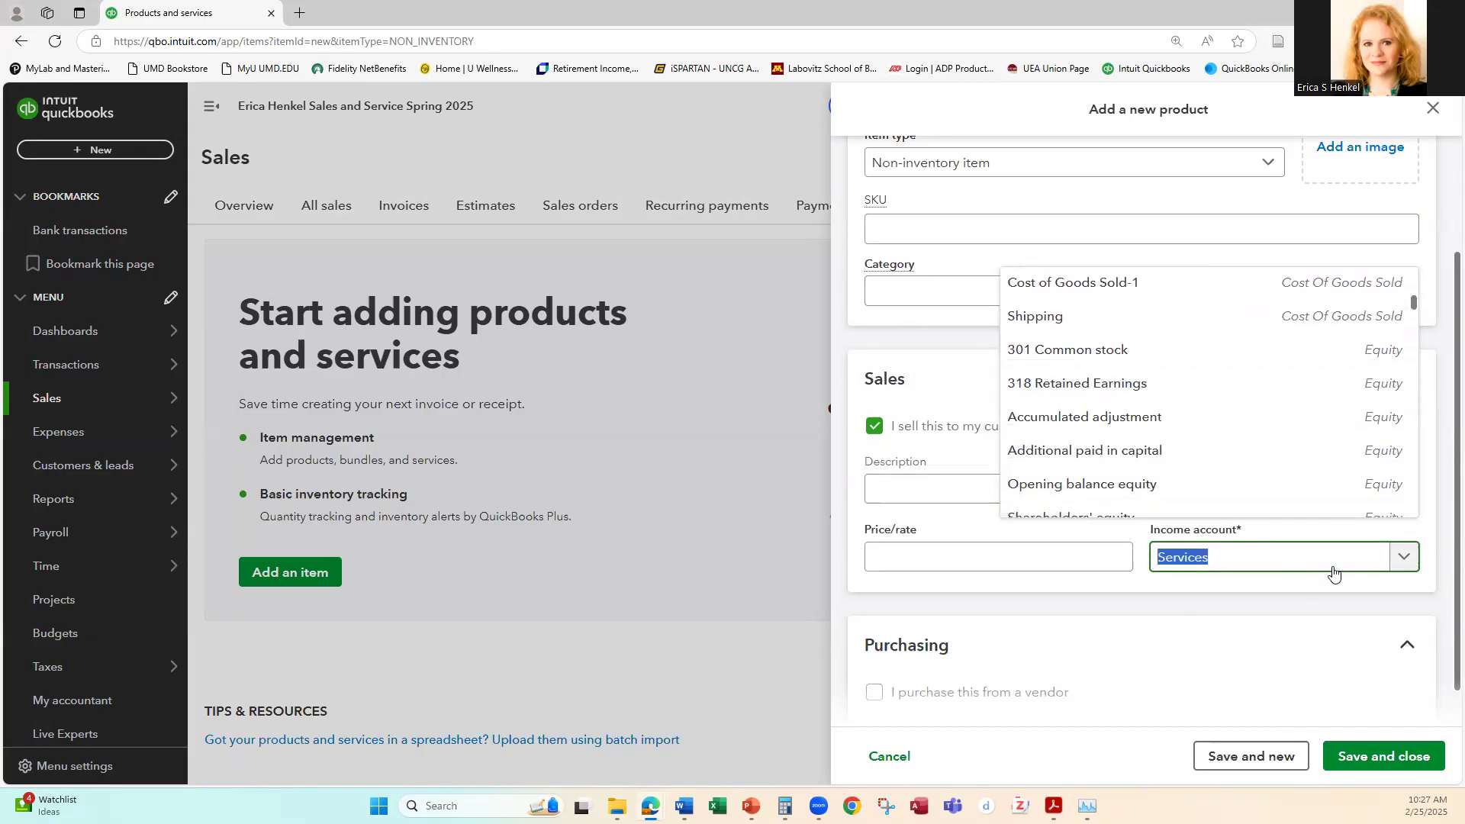
{"action": "type", "text": "401"}
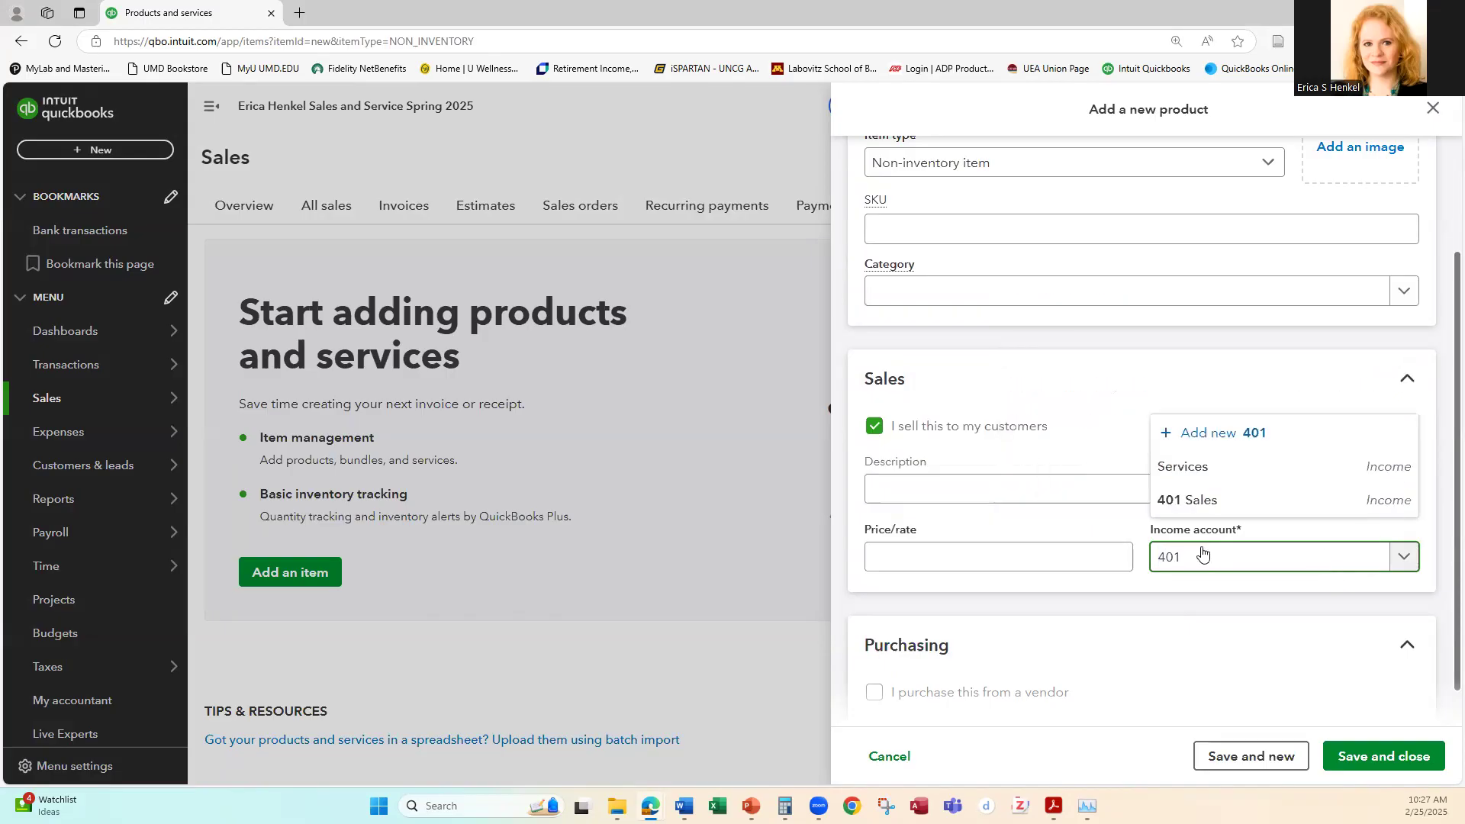
{"action": "left_click", "coordinate": [1179, 500]}
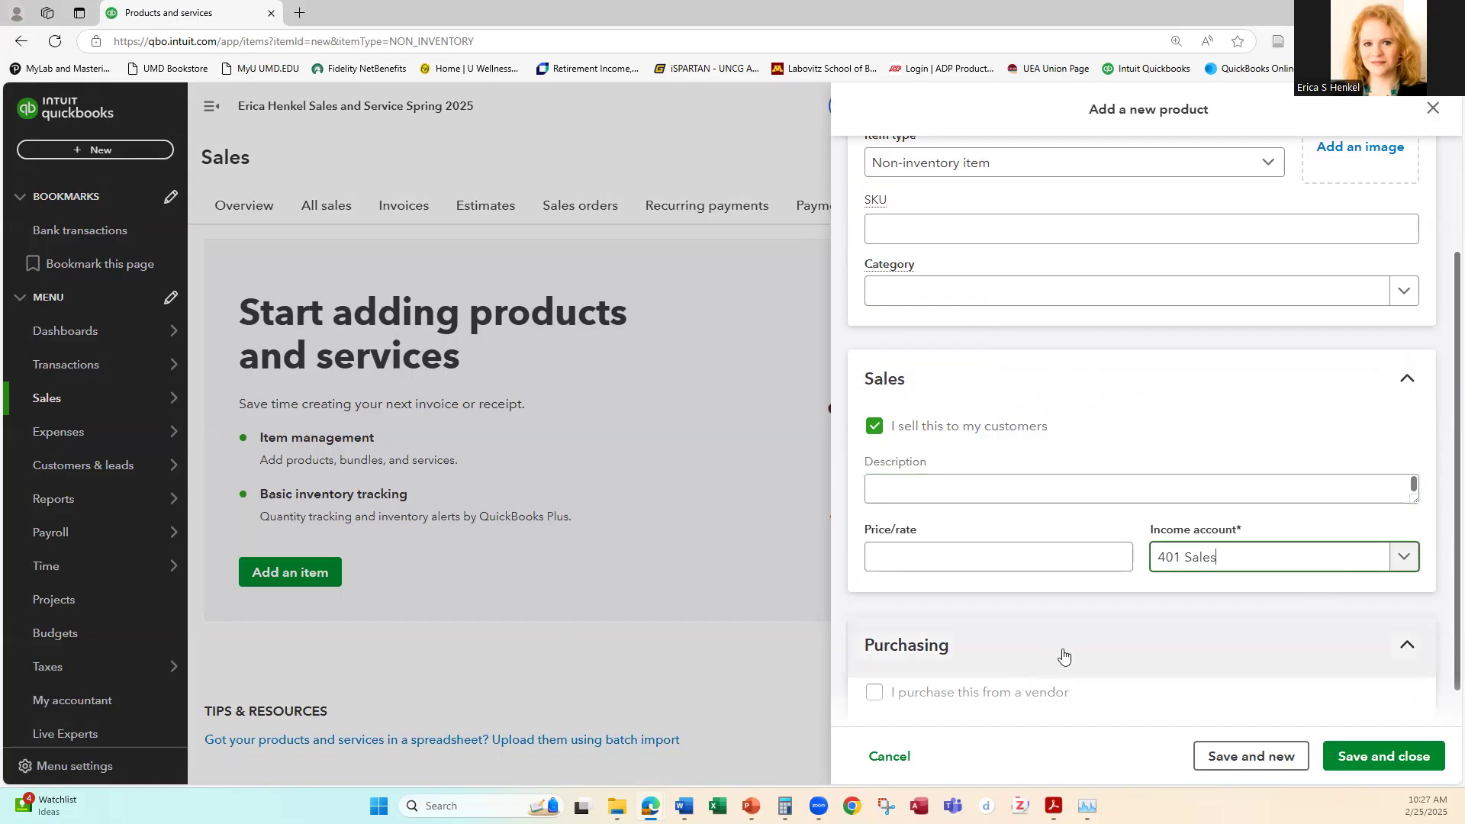
{"action": "scroll", "coordinate": [1061, 647], "scroll_direction": "down", "scroll_amount": 1}
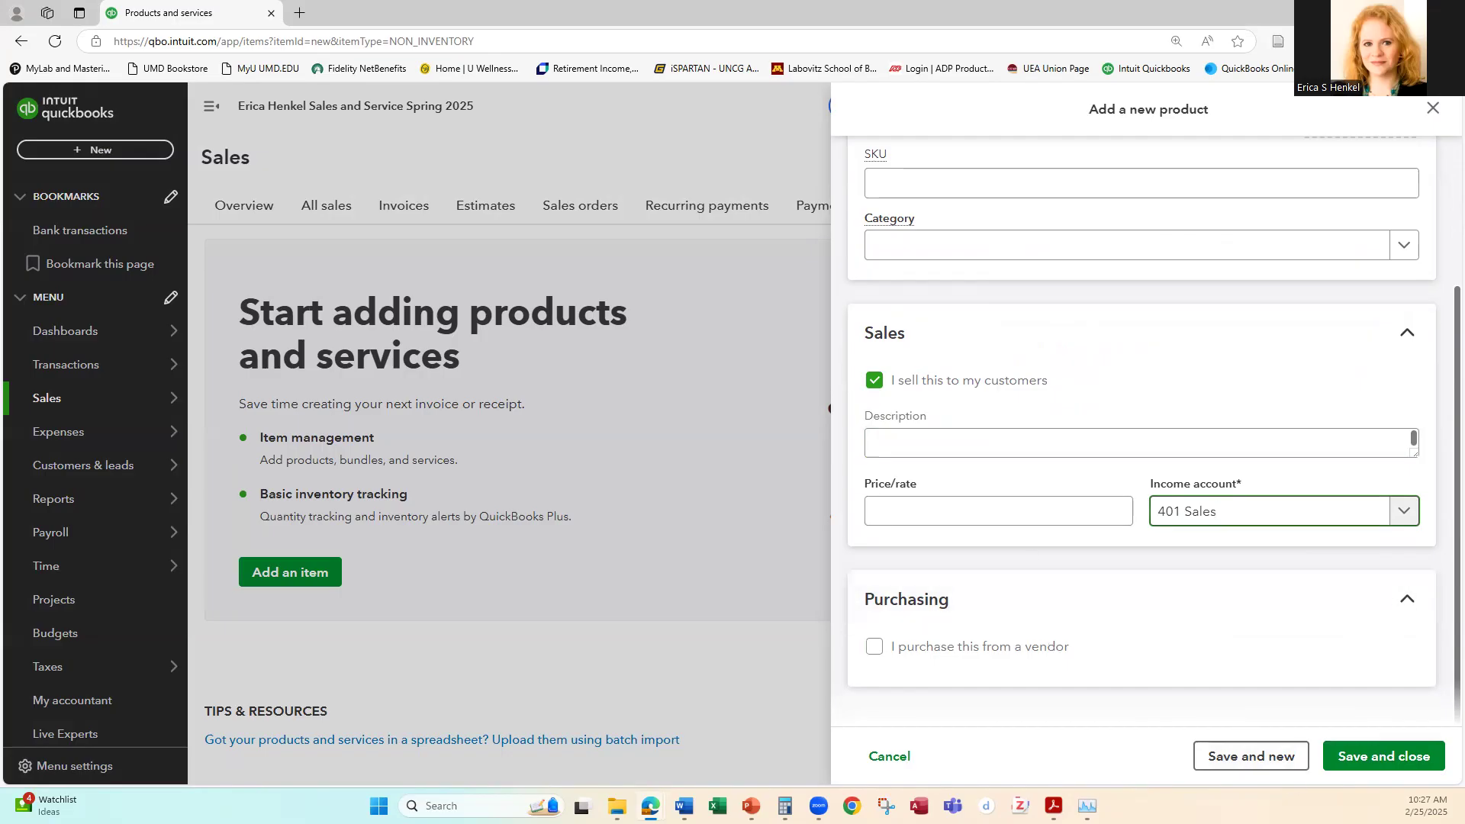
{"action": "left_click", "coordinate": [1244, 758]}
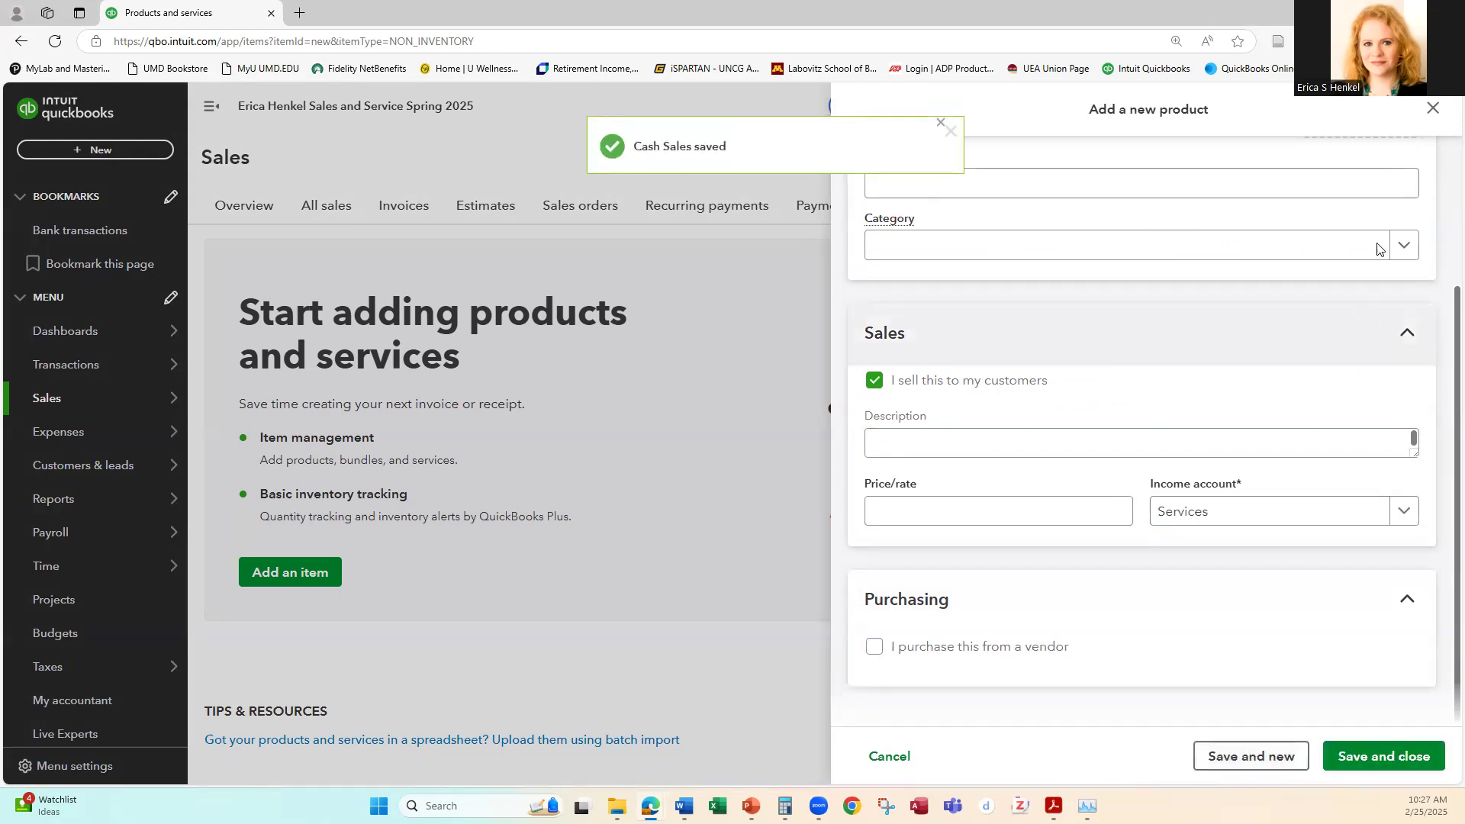
Step: Close the blank new product form without saving and return to the products and services list
{"action": "left_click", "coordinate": [1433, 111]}
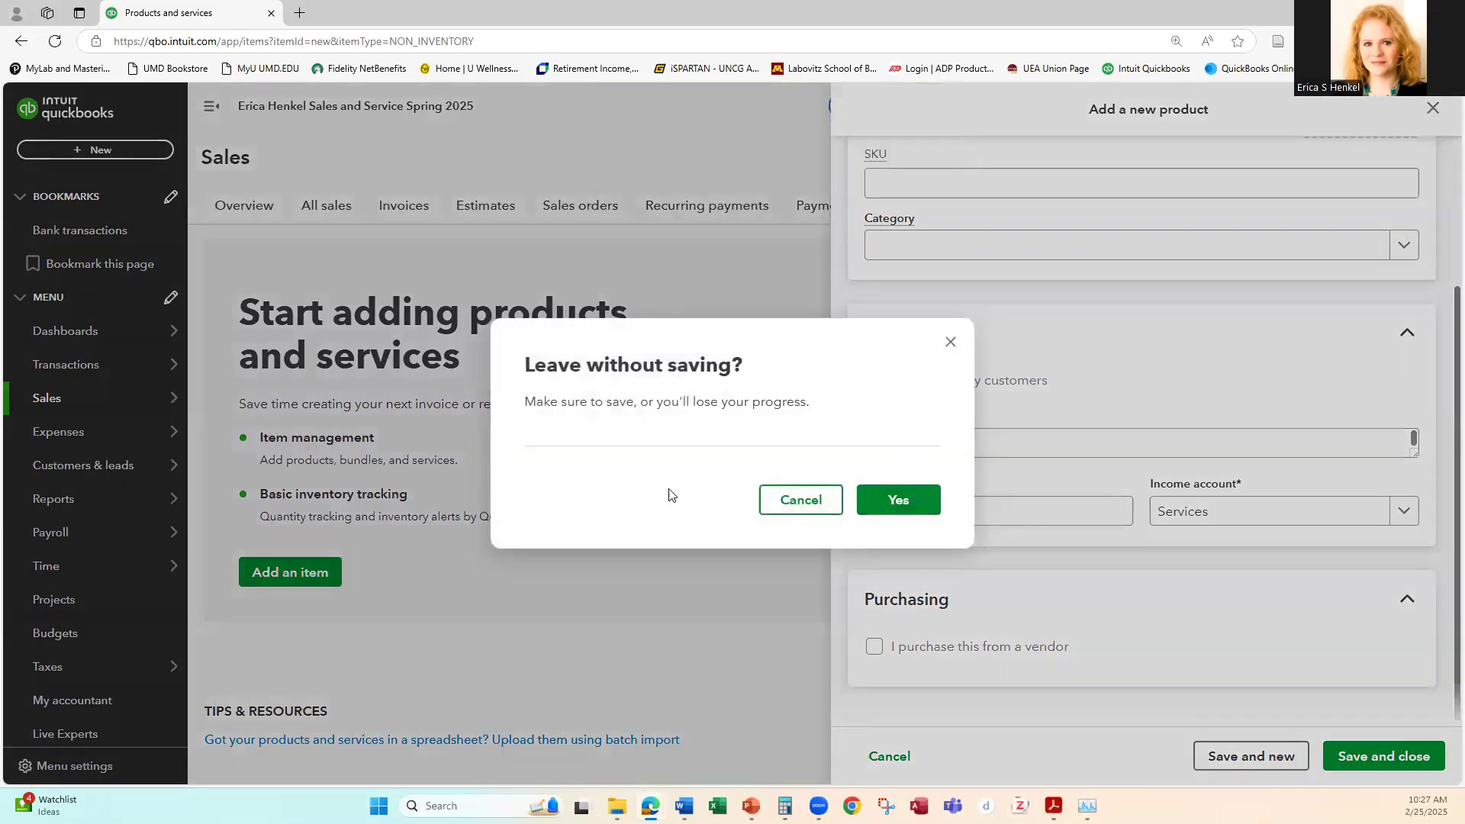
{"action": "left_click", "coordinate": [821, 503]}
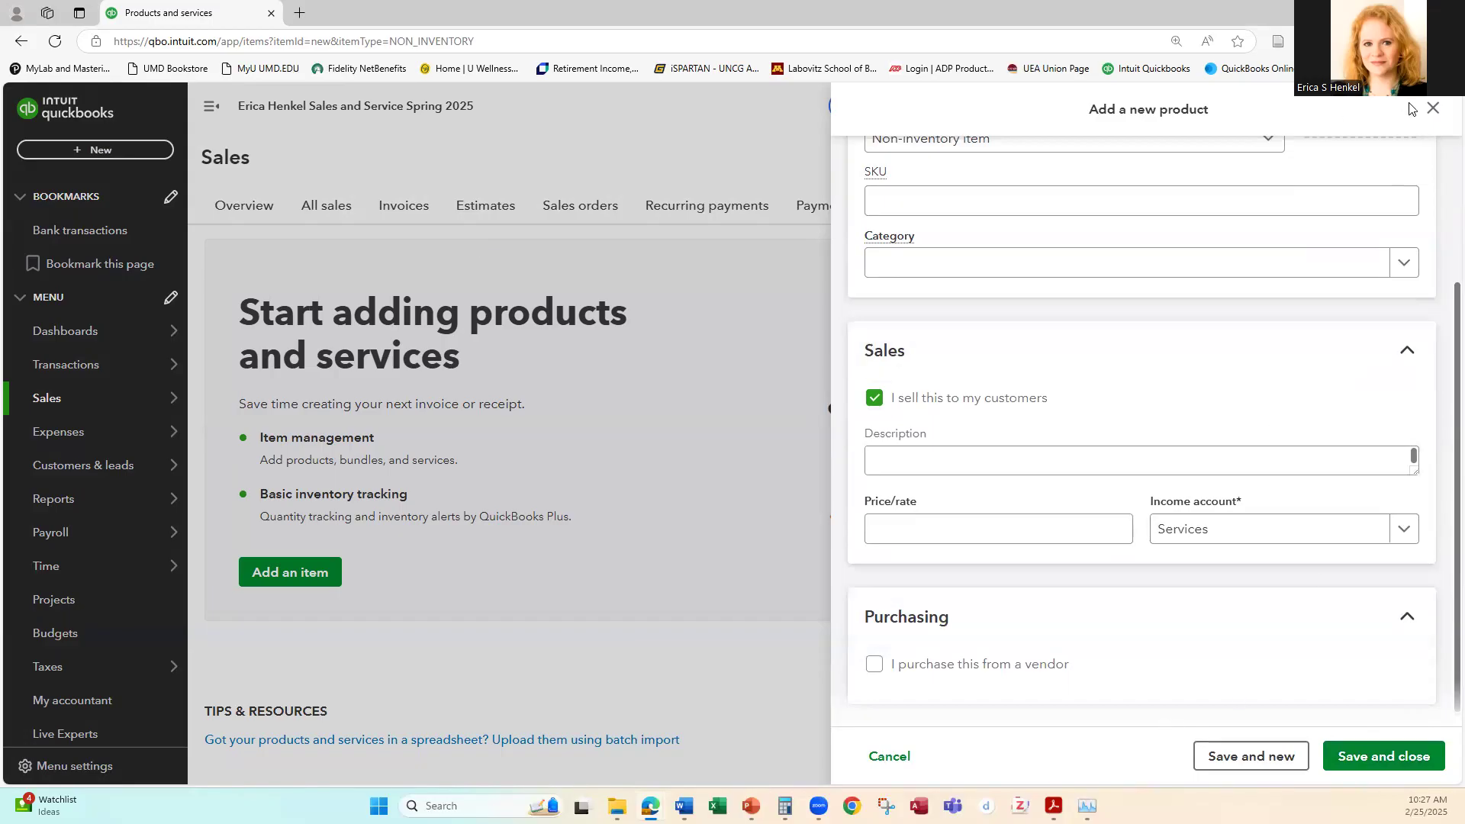
{"action": "left_click", "coordinate": [1433, 108]}
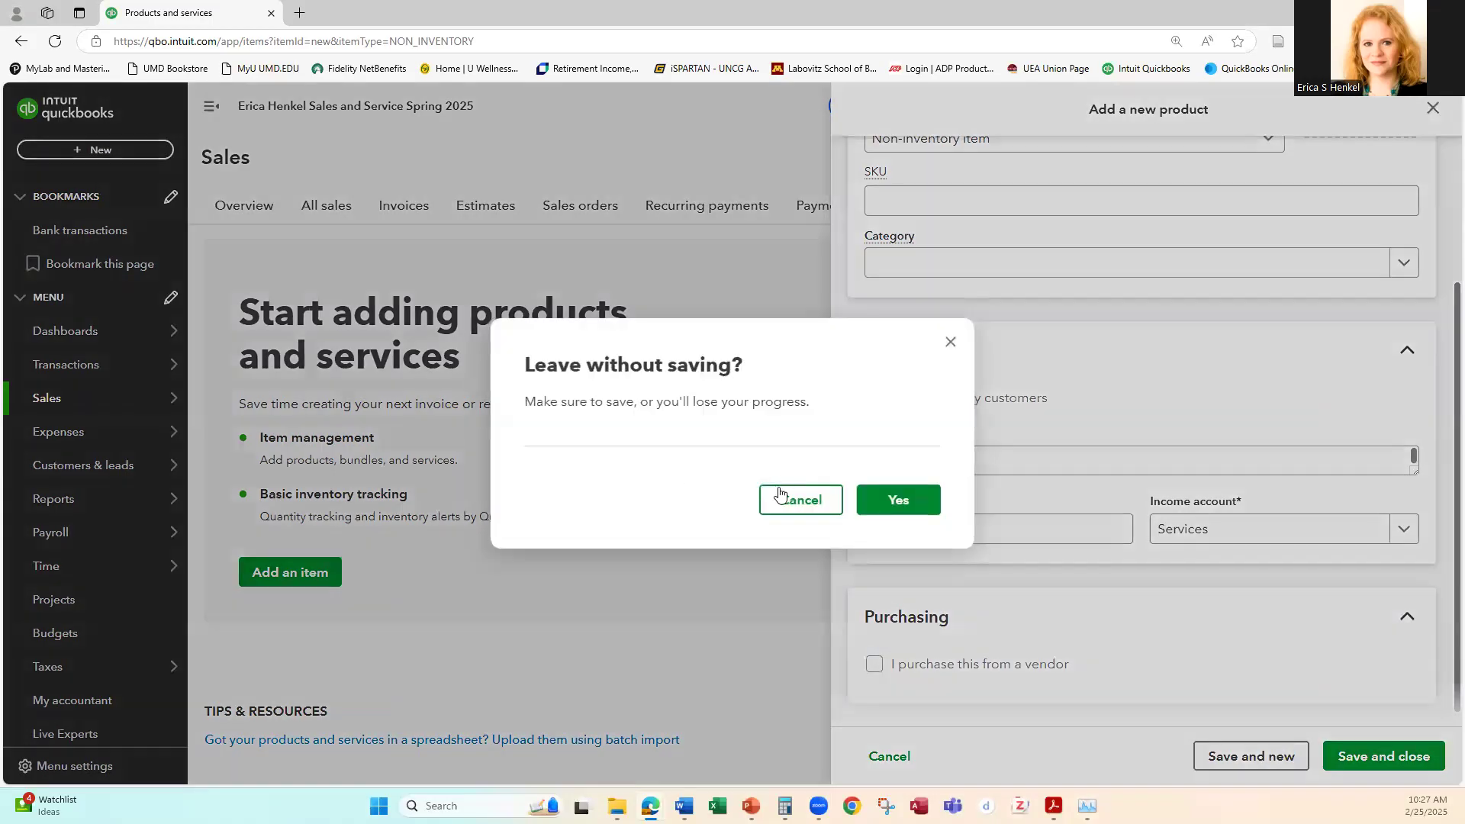
{"action": "left_click", "coordinate": [899, 502]}
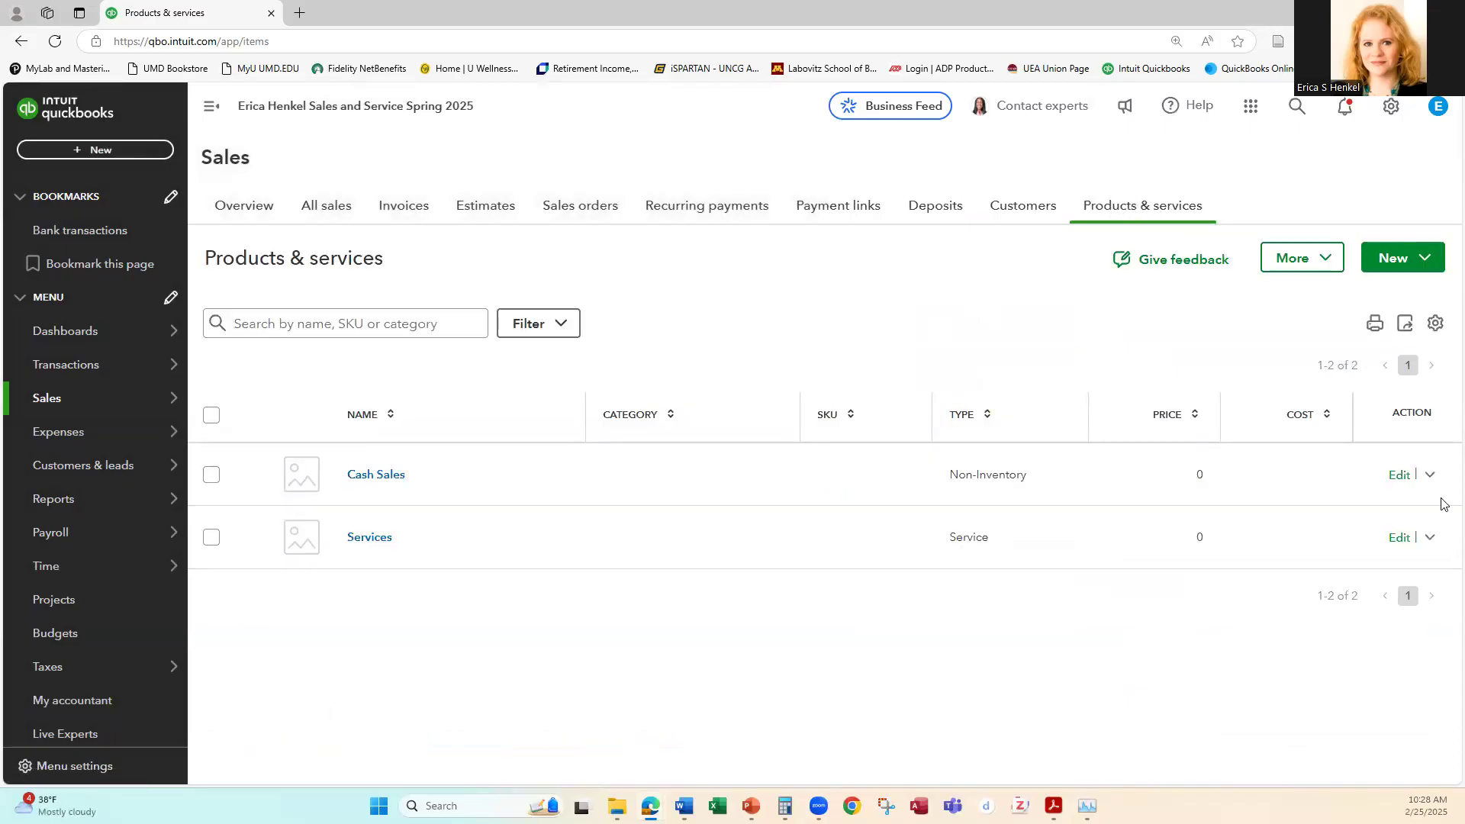
{"action": "left_click", "coordinate": [1430, 537]}
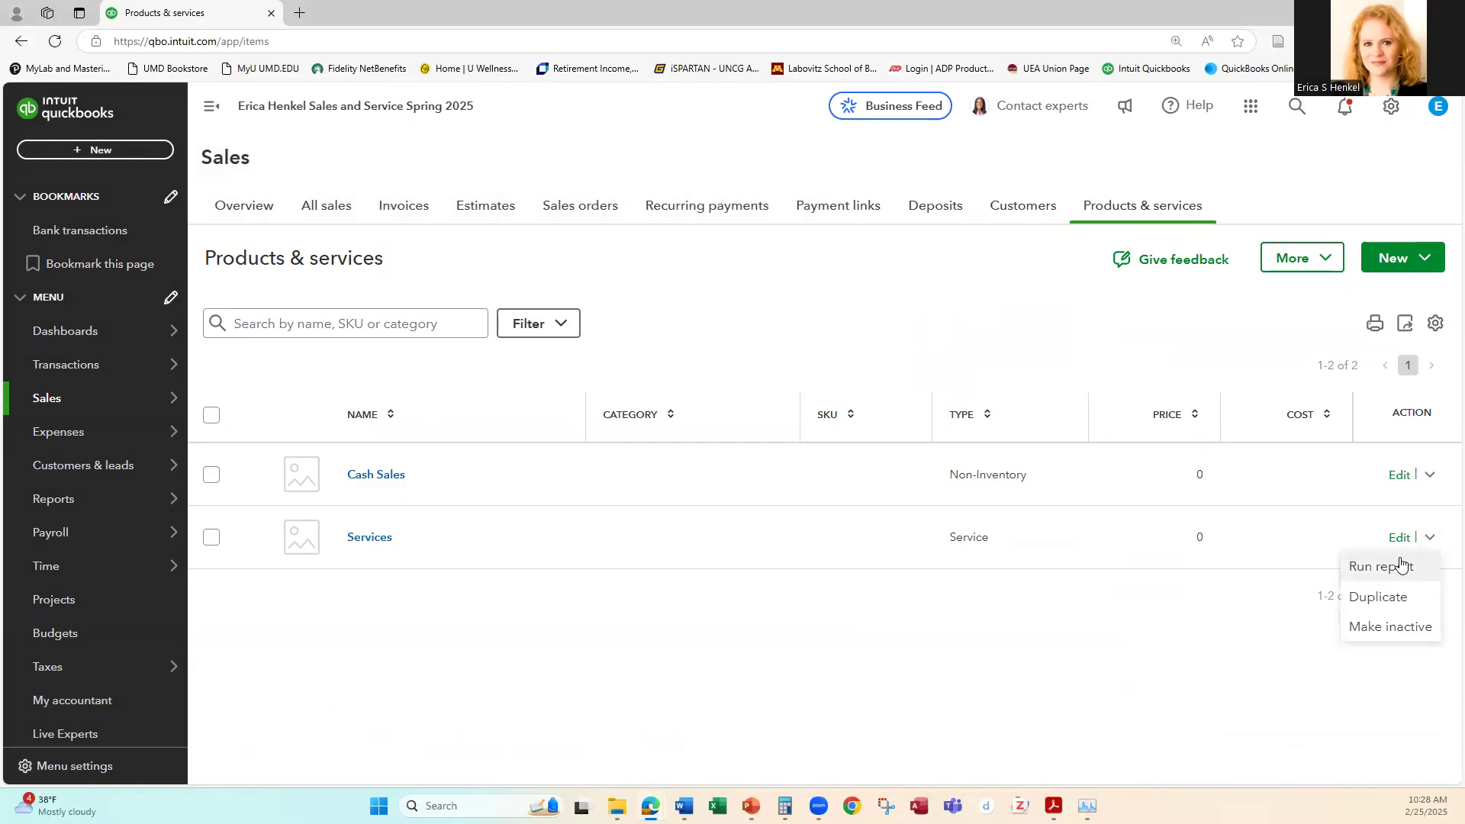
{"action": "left_click", "coordinate": [837, 675]}
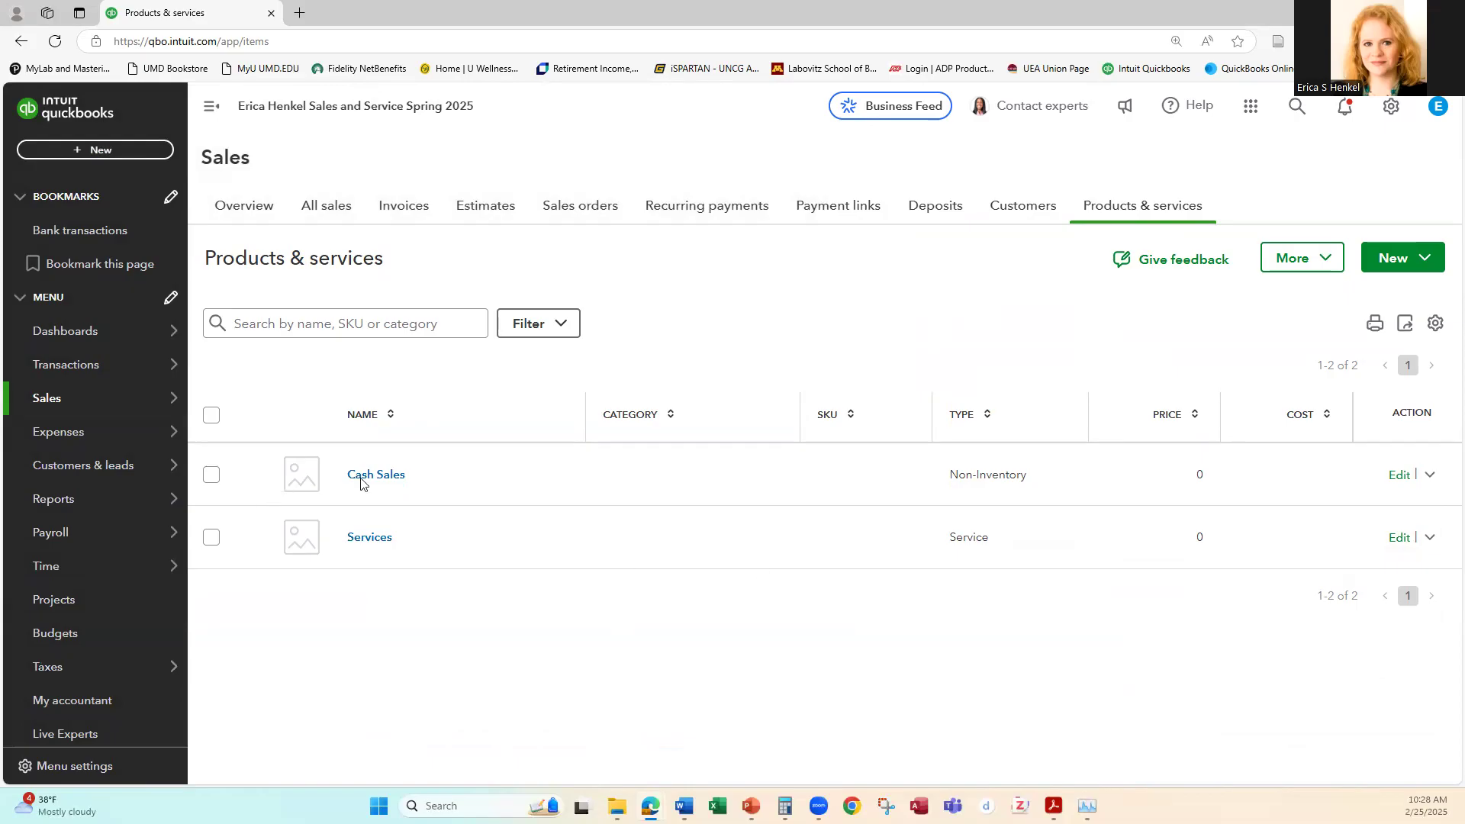
{"action": "left_click", "coordinate": [1158, 211]}
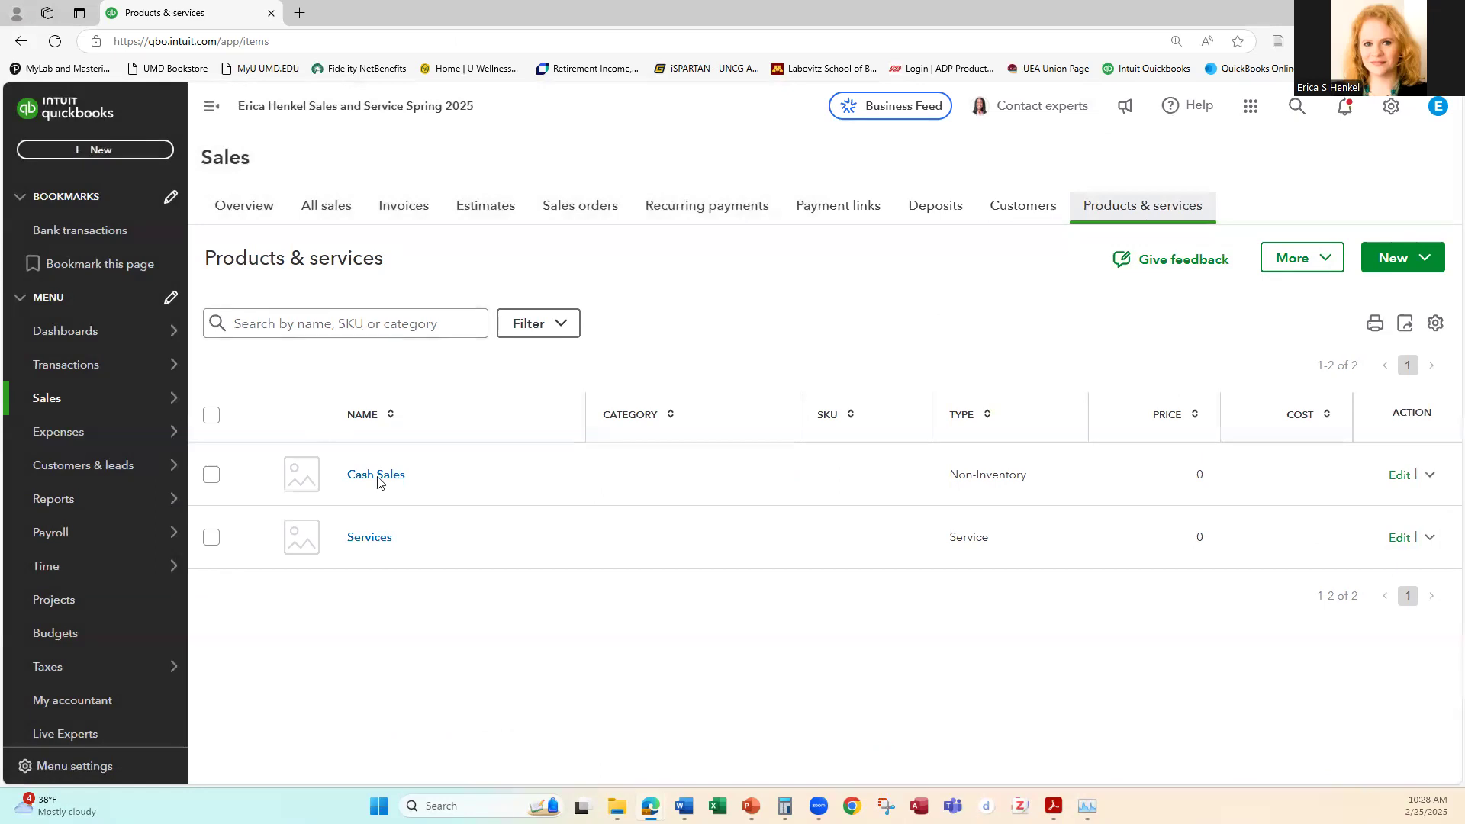
{"action": "left_click", "coordinate": [1383, 264]}
{"action": "left_click", "coordinate": [1383, 262]}
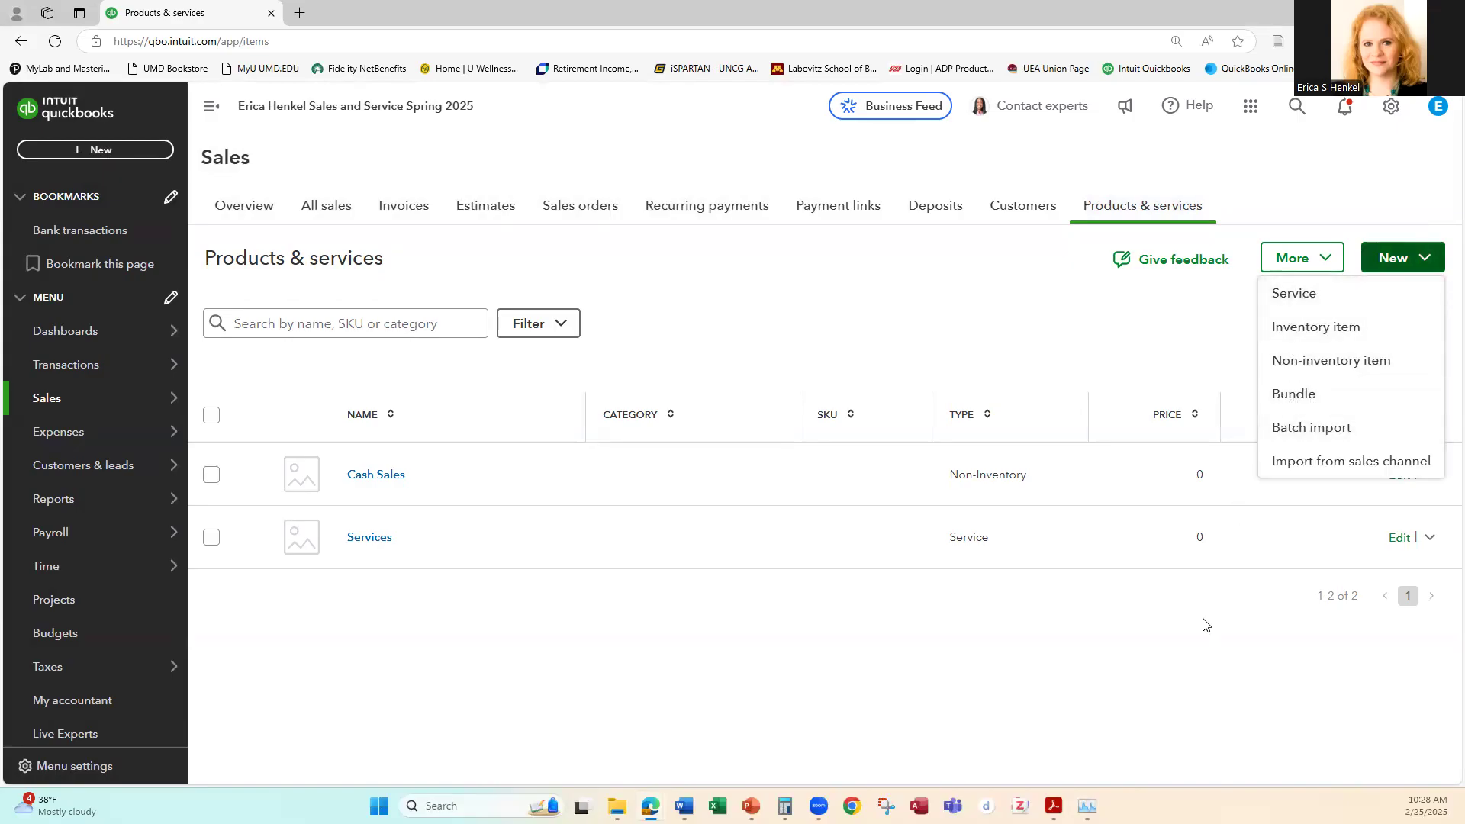
{"action": "left_click", "coordinate": [804, 690]}
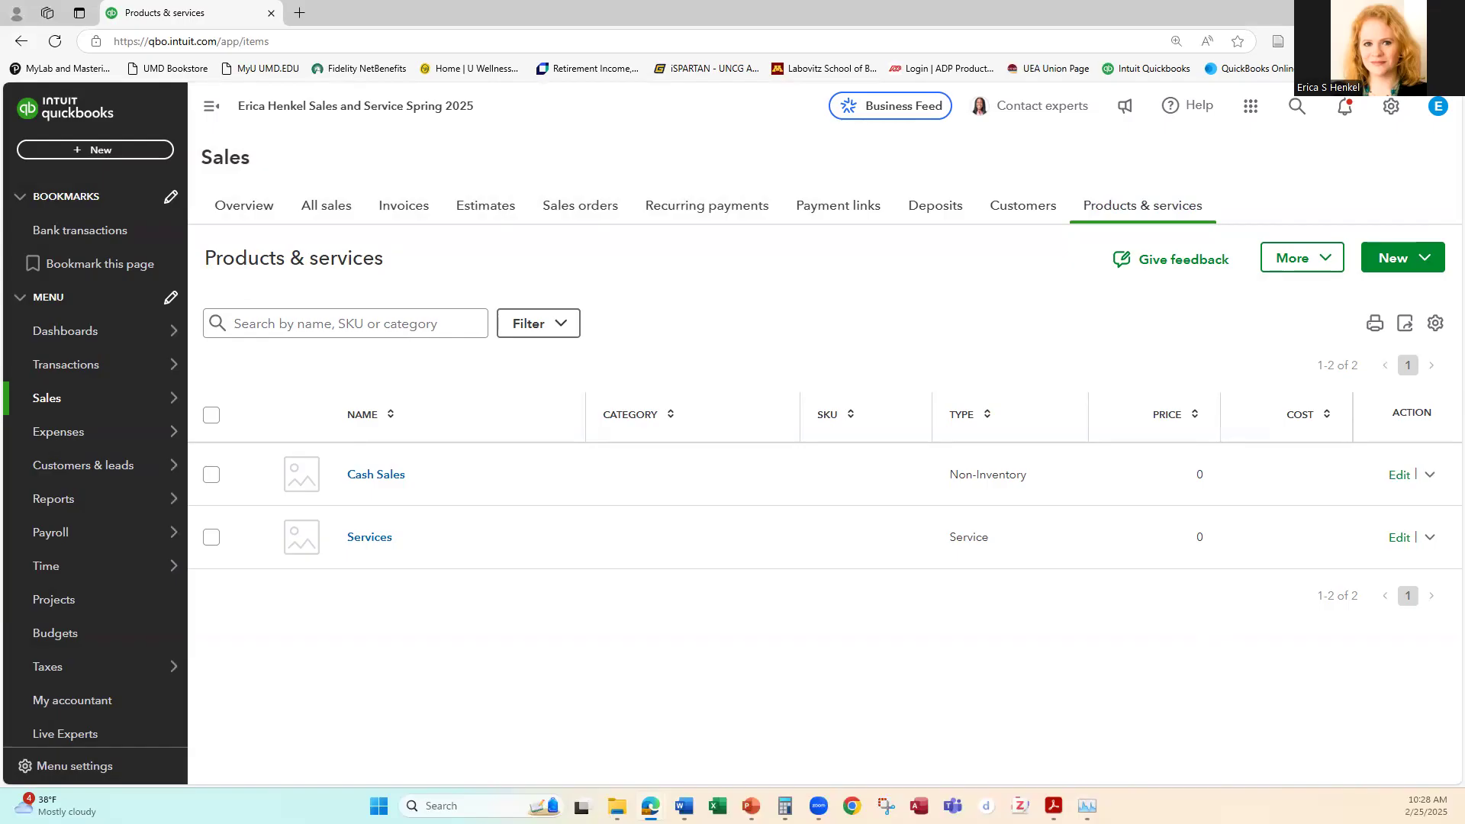
Step: Create a new sales receipt and choose Cash Sales as its customer
{"action": "left_click", "coordinate": [98, 151]}
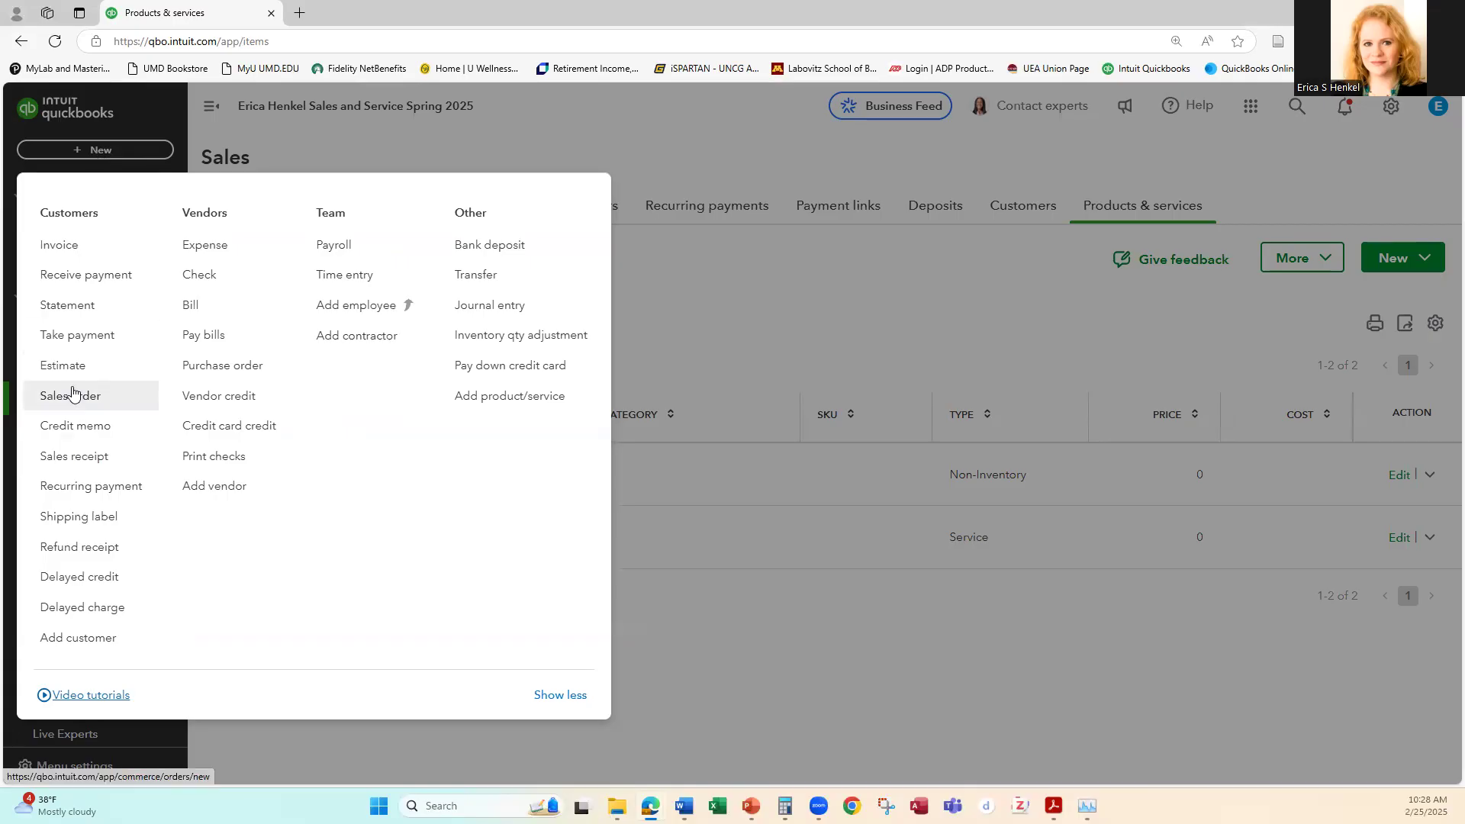
{"action": "left_click", "coordinate": [90, 460]}
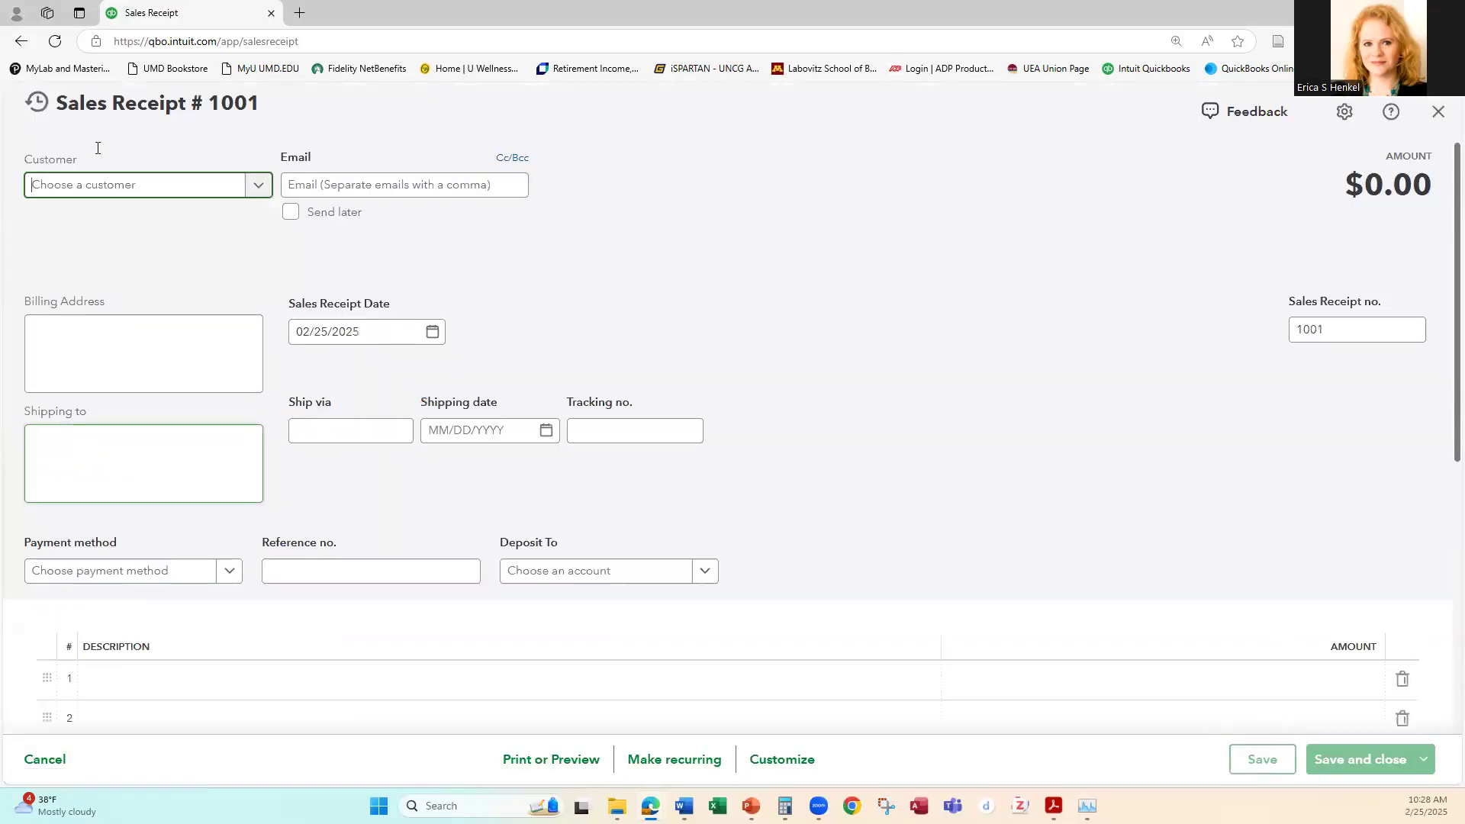
{"action": "left_click", "coordinate": [257, 188]}
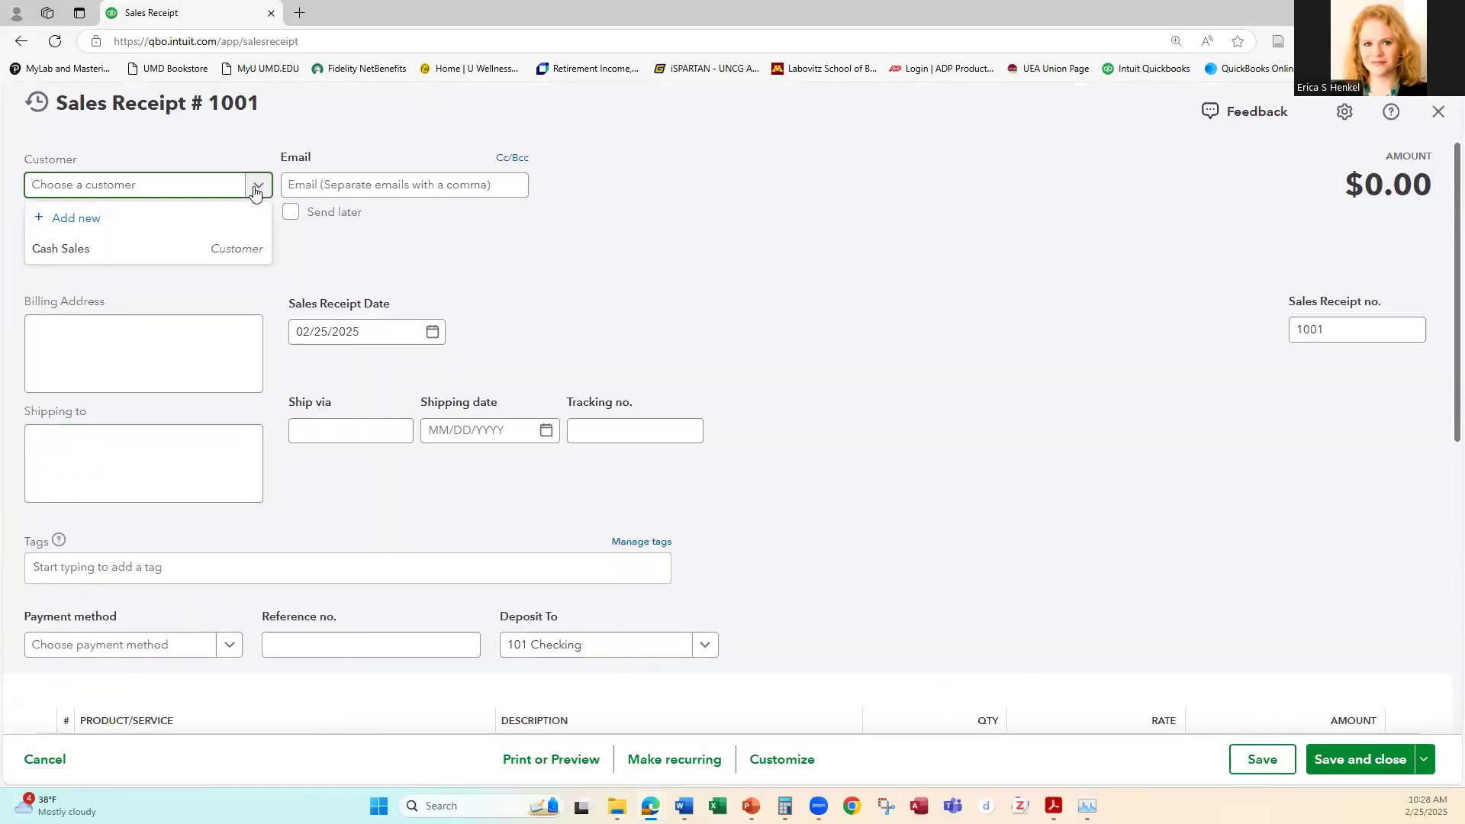
{"action": "left_click", "coordinate": [97, 252]}
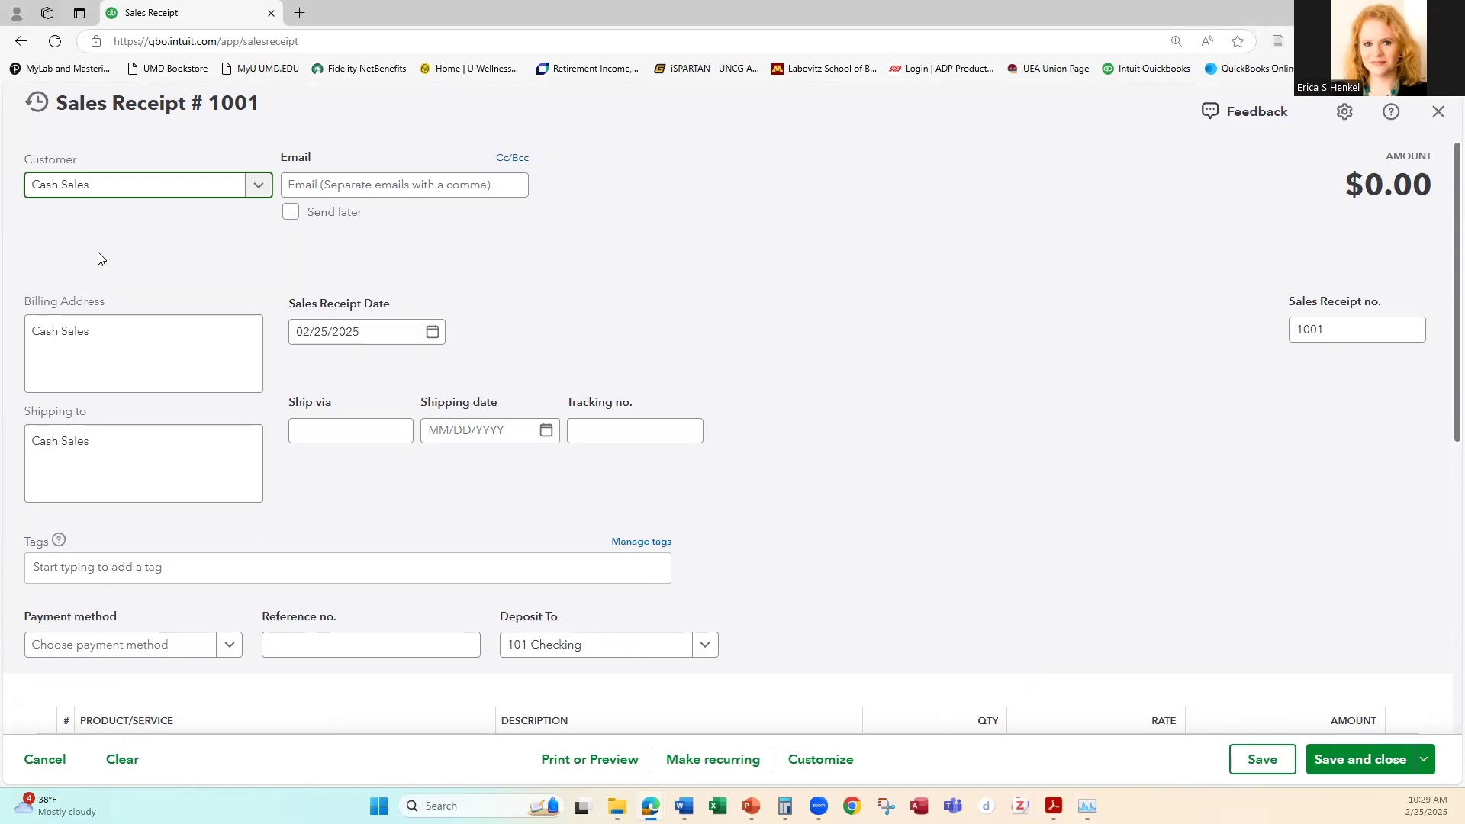
{"action": "key", "text": "Tab"}
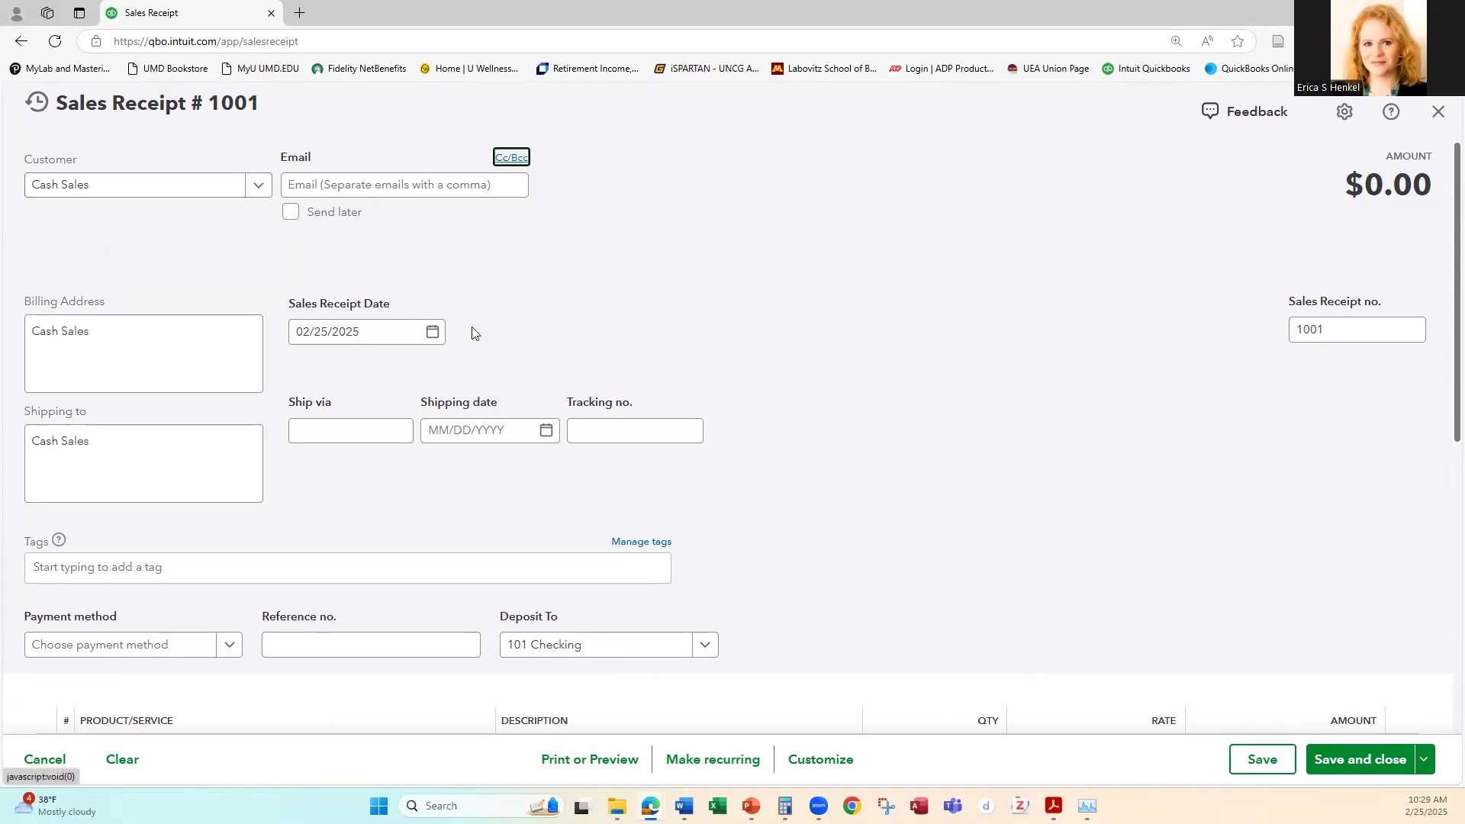
Step: Set the sales receipt date to 10/16/2024
{"action": "left_click", "coordinate": [431, 334]}
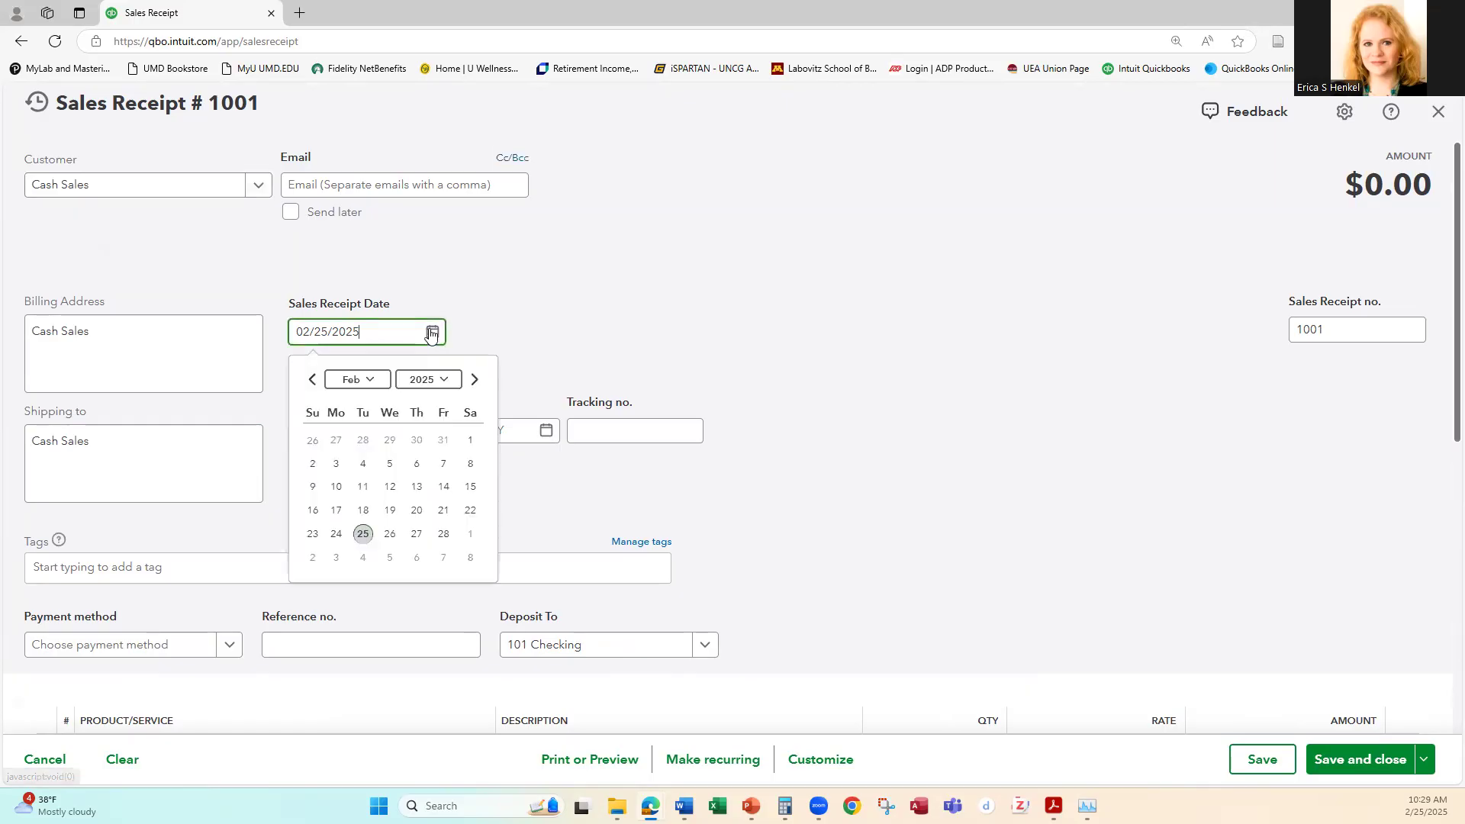
{"action": "left_click", "coordinate": [311, 381]}
{"action": "left_click", "coordinate": [311, 381]}
{"action": "left_click", "coordinate": [312, 381]}
{"action": "left_click", "coordinate": [311, 381]}
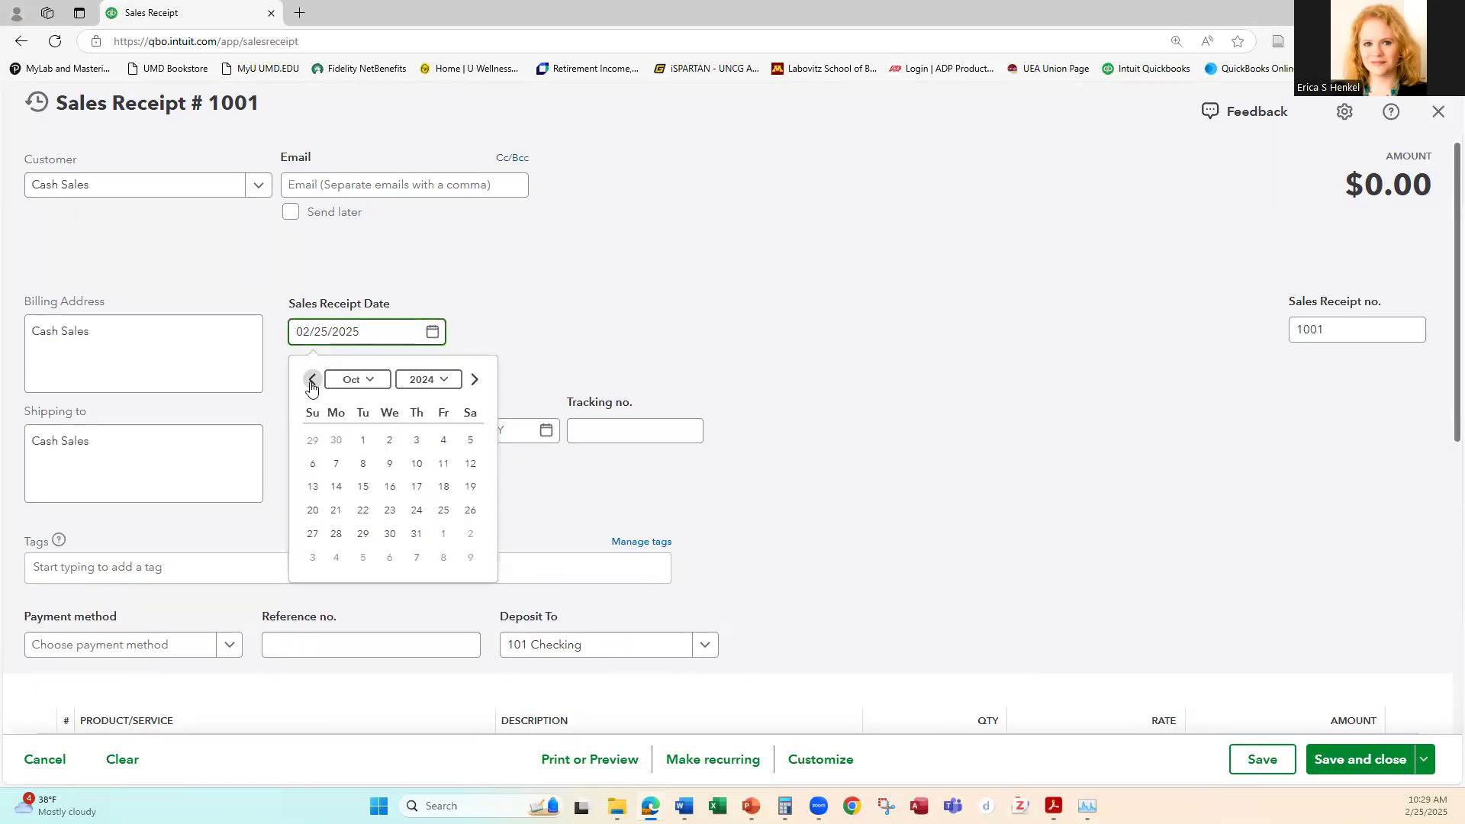
{"action": "left_click", "coordinate": [389, 489]}
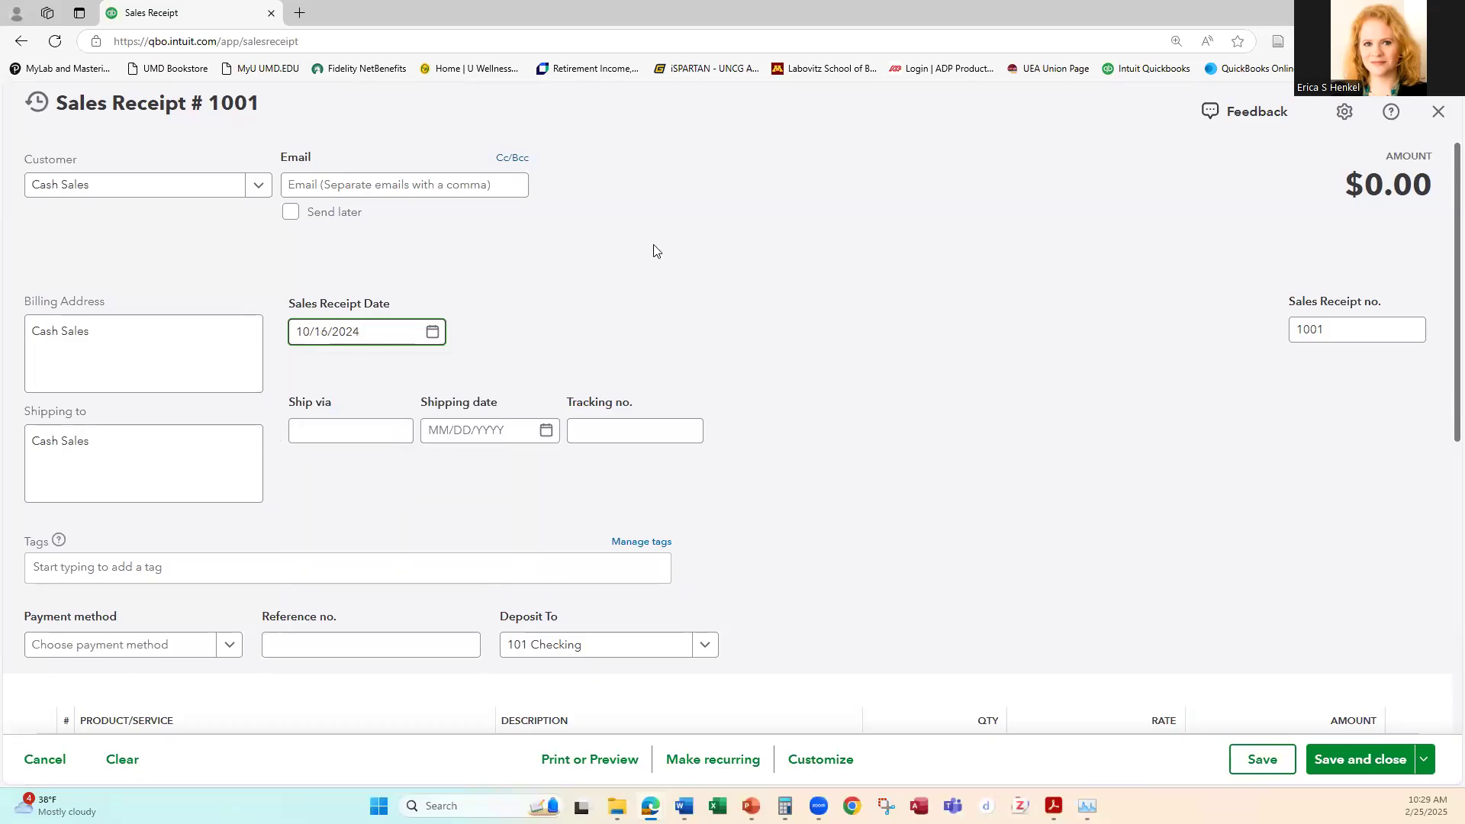
{"action": "key", "text": "Tab"}
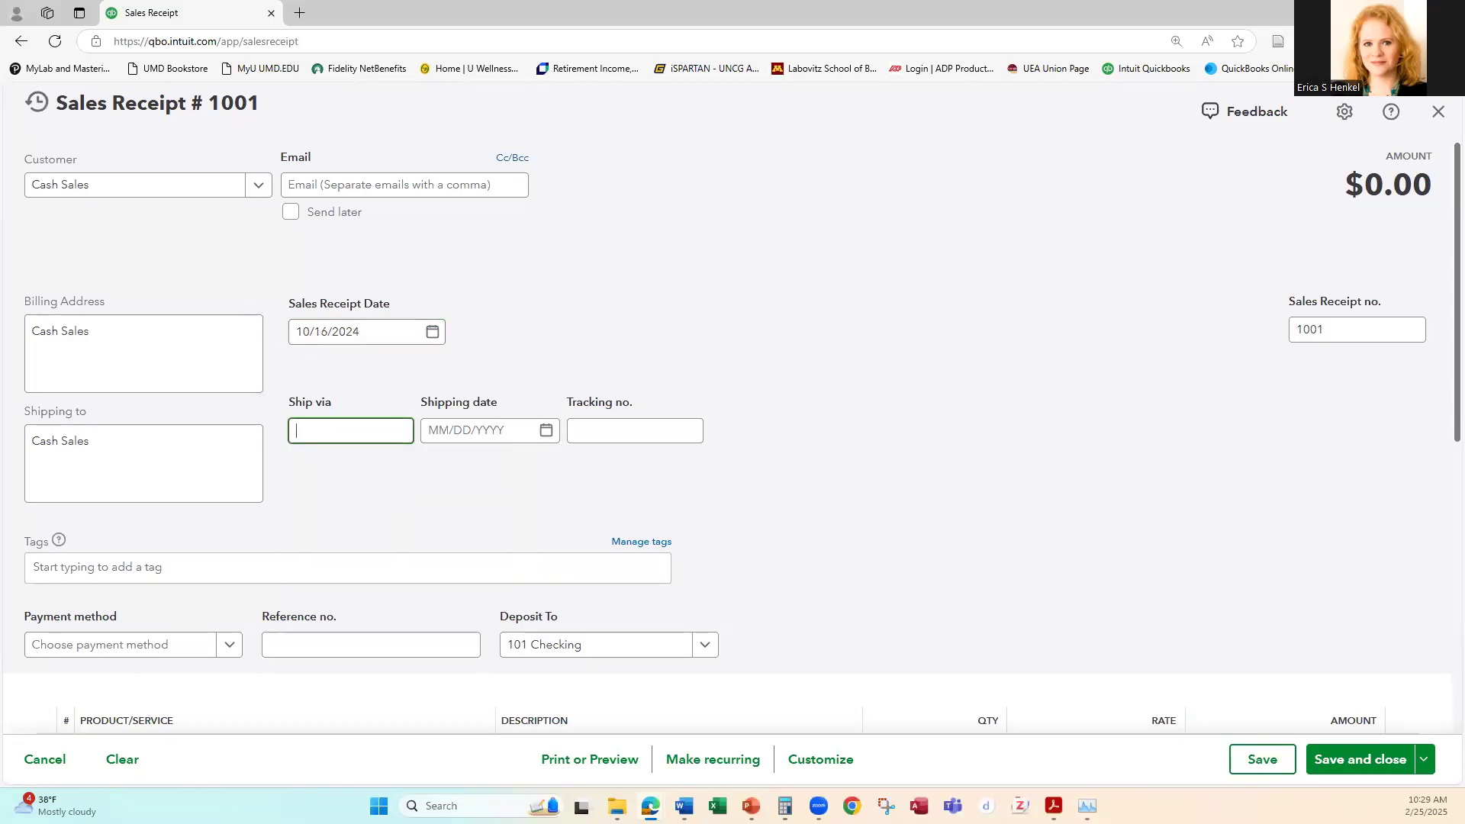
Step: Set the payment method to Cash and add a Cash Sales line item at a rate of 2,500.00
{"action": "scroll", "coordinate": [909, 386], "scroll_direction": "down", "scroll_amount": 2}
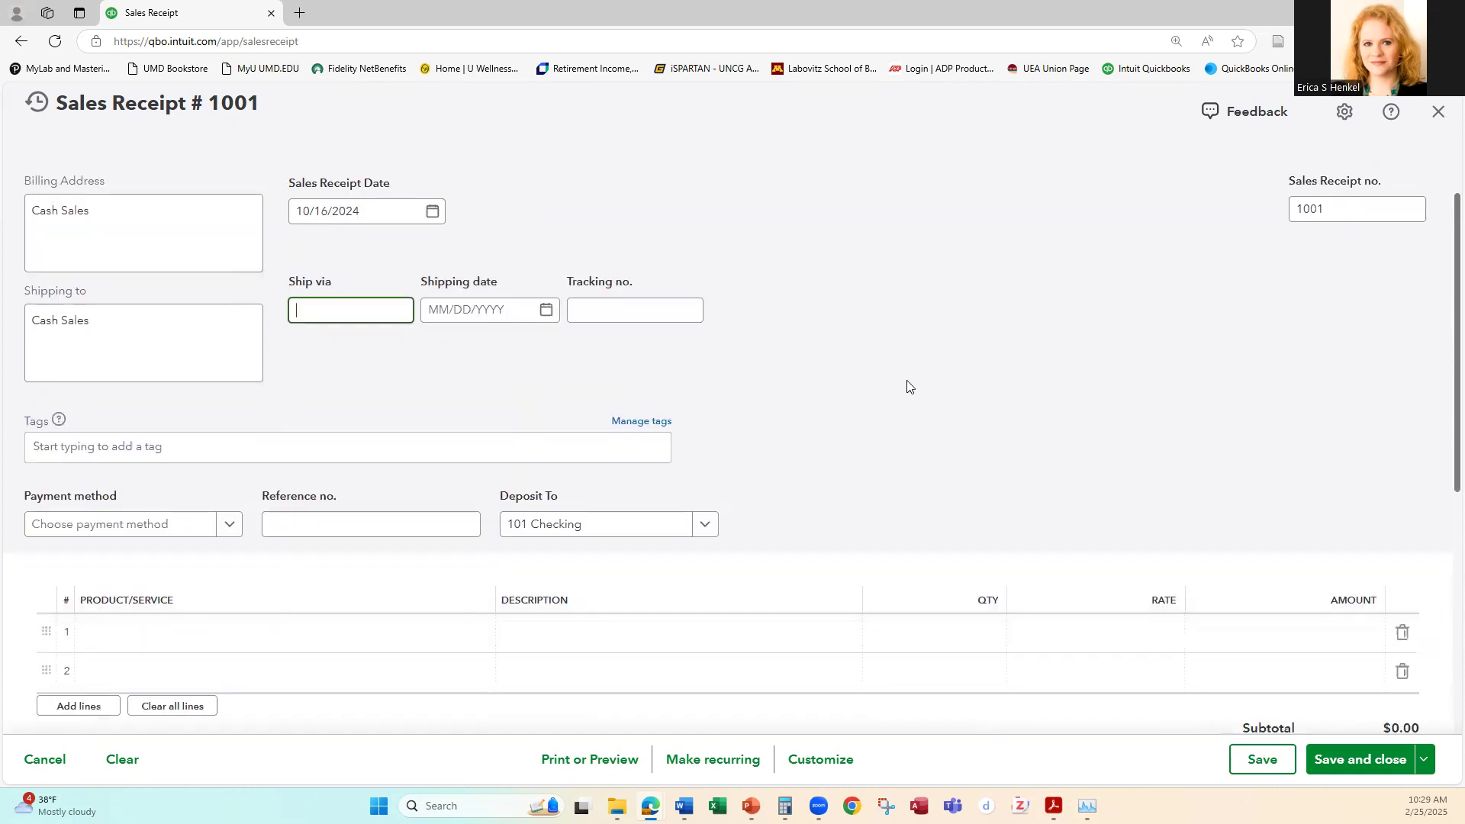
{"action": "left_click", "coordinate": [224, 493]}
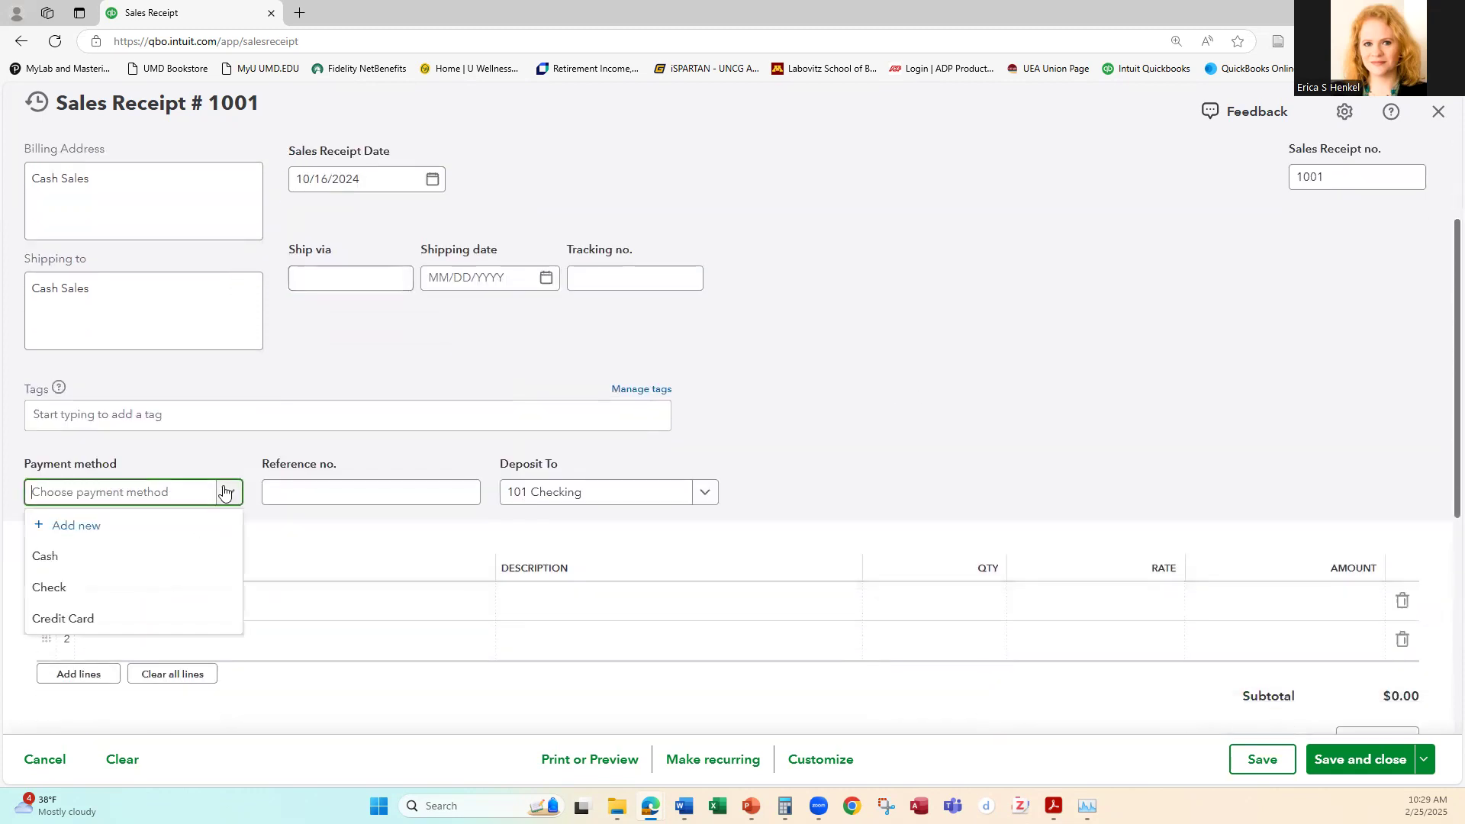
{"action": "left_click", "coordinate": [37, 557]}
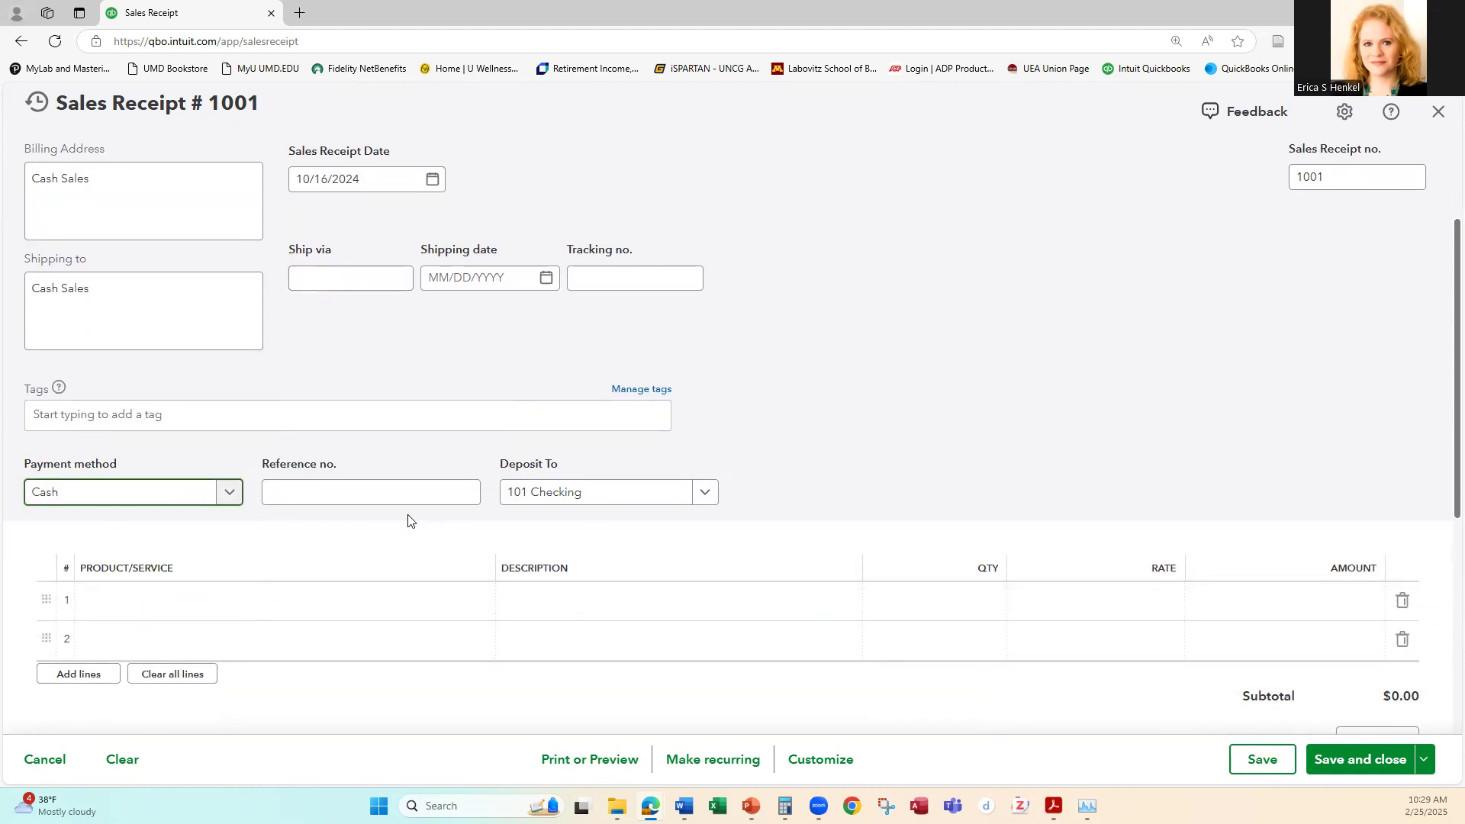
{"action": "left_click", "coordinate": [120, 601]}
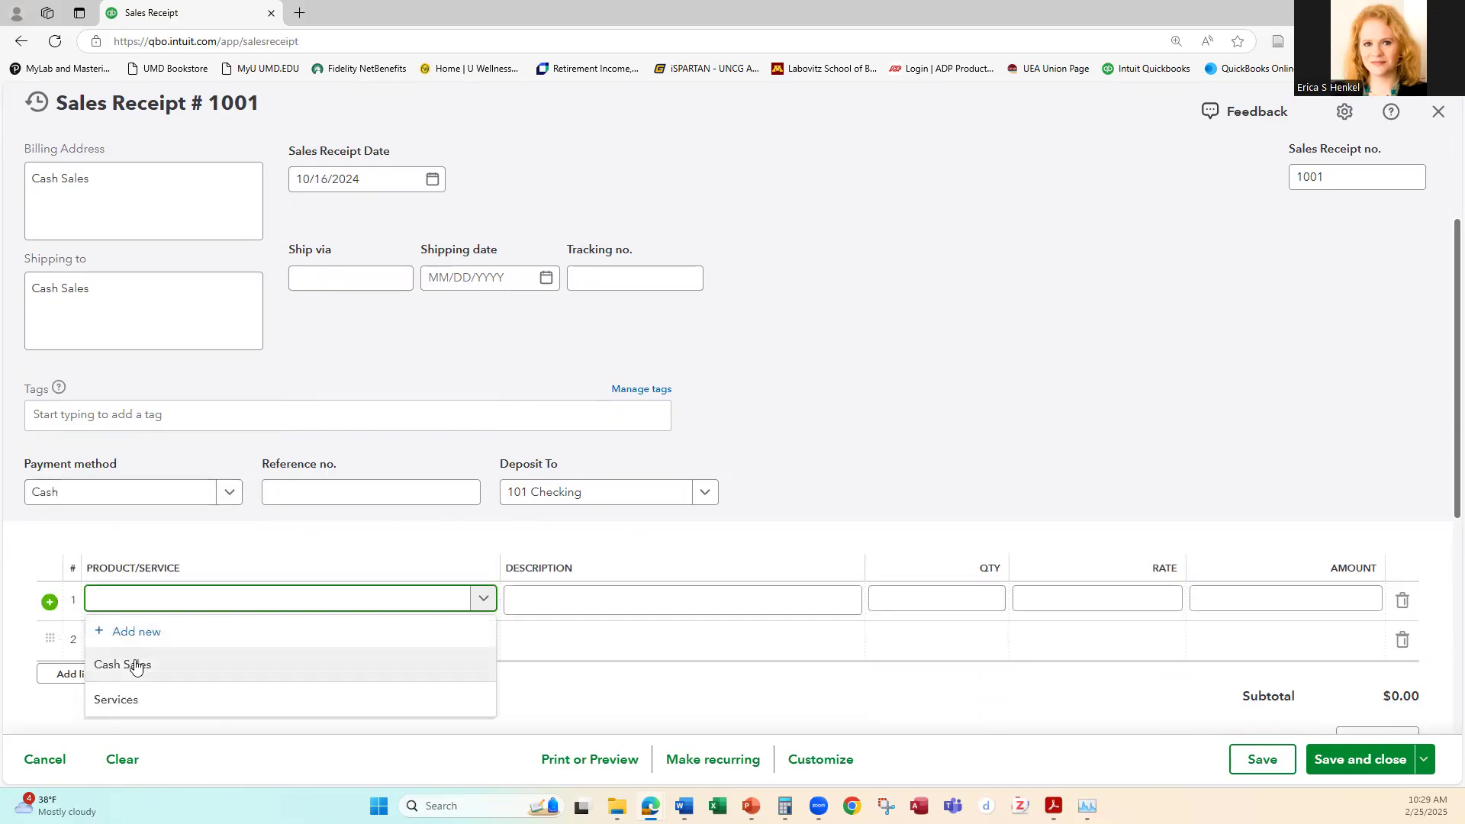
{"action": "left_click", "coordinate": [136, 666]}
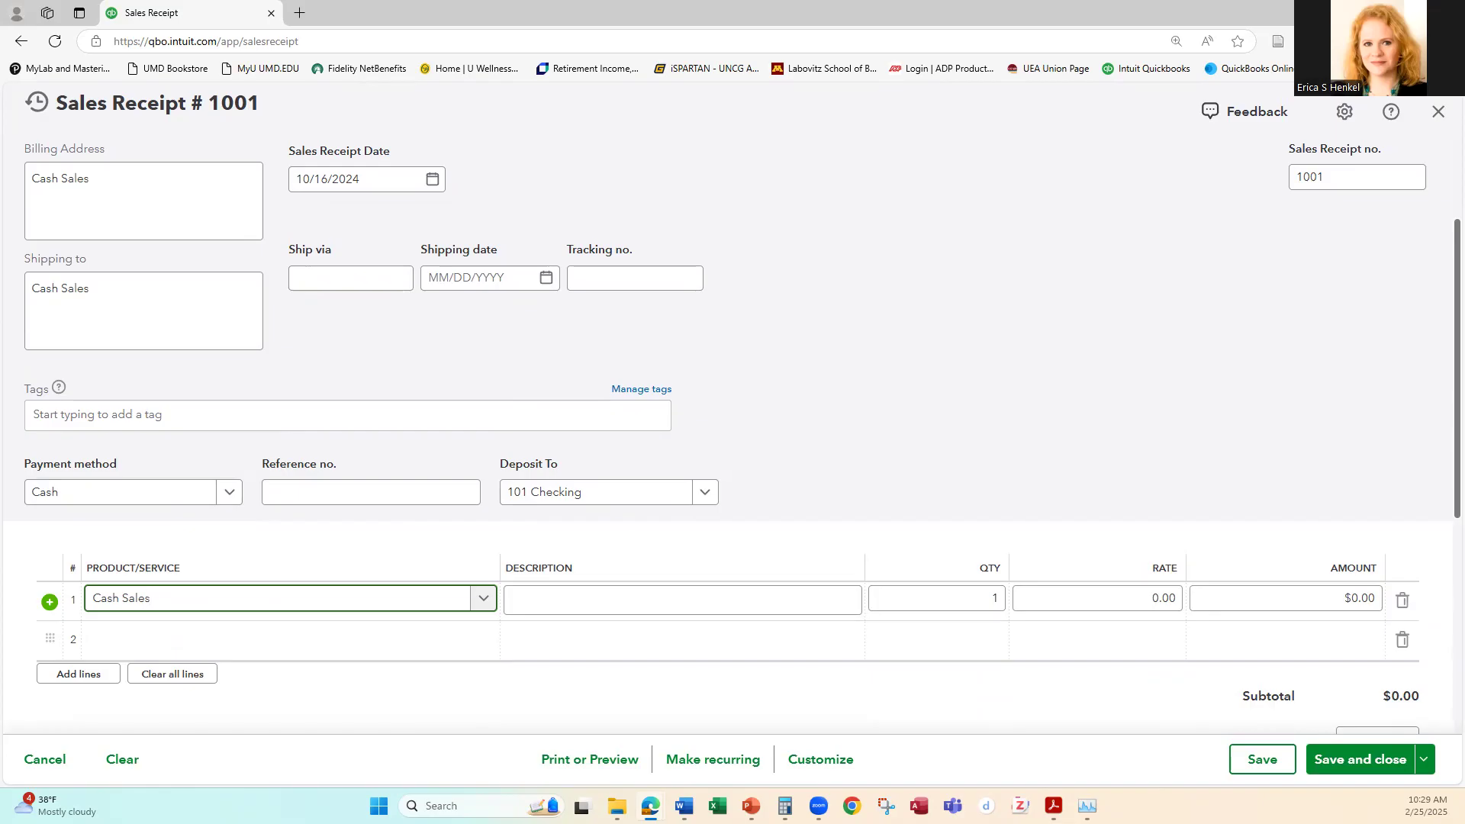
{"action": "left_click", "coordinate": [1079, 600]}
{"action": "type", "text": "2,500.00"}
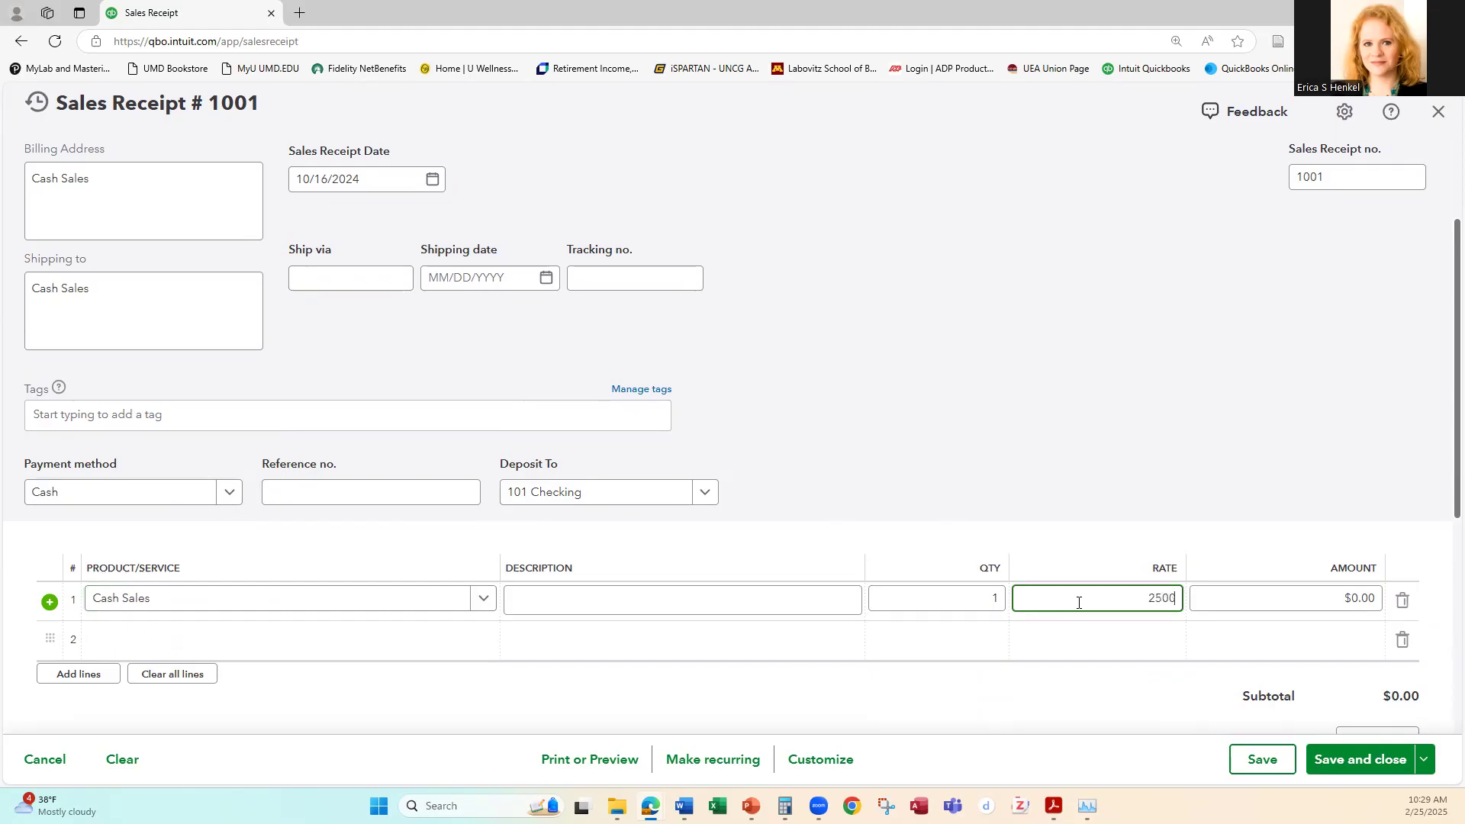
{"action": "key", "text": "Tab"}
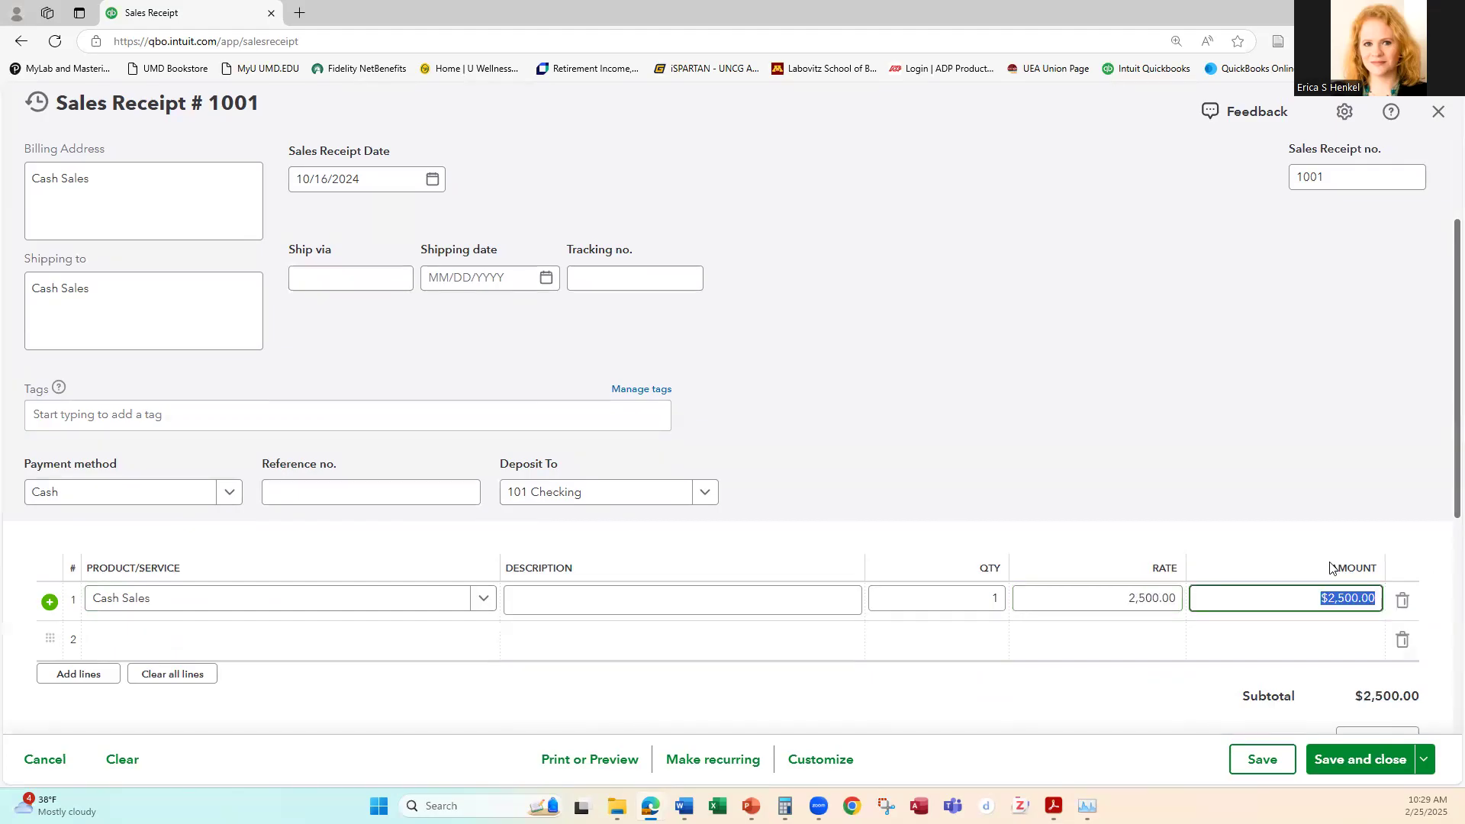
Step: Set up automated sales tax from the sales receipt, saving the prefilled physical business location
{"action": "scroll", "coordinate": [1332, 566], "scroll_direction": "down", "scroll_amount": 3}
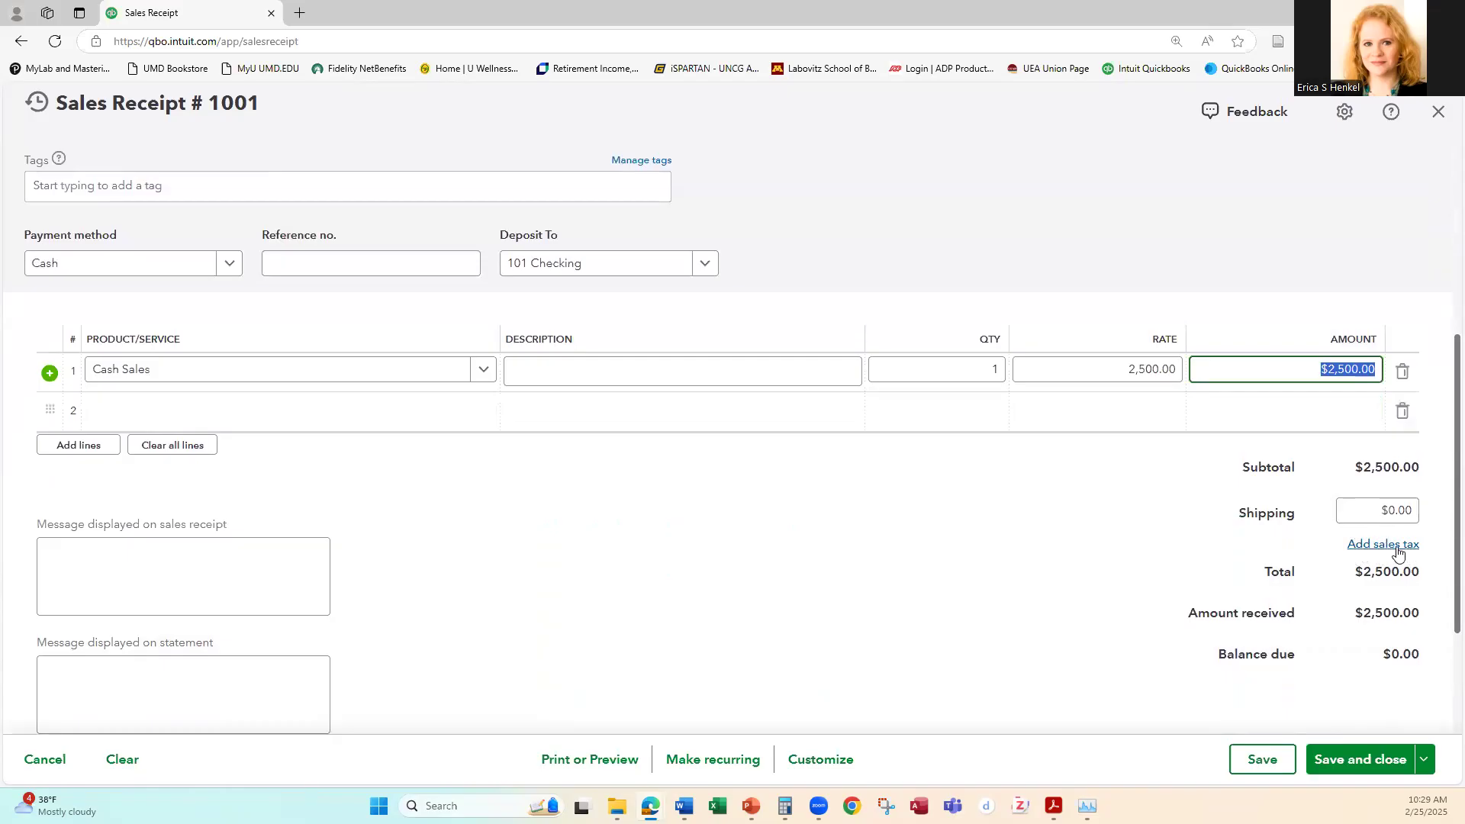
{"action": "left_click", "coordinate": [1385, 545]}
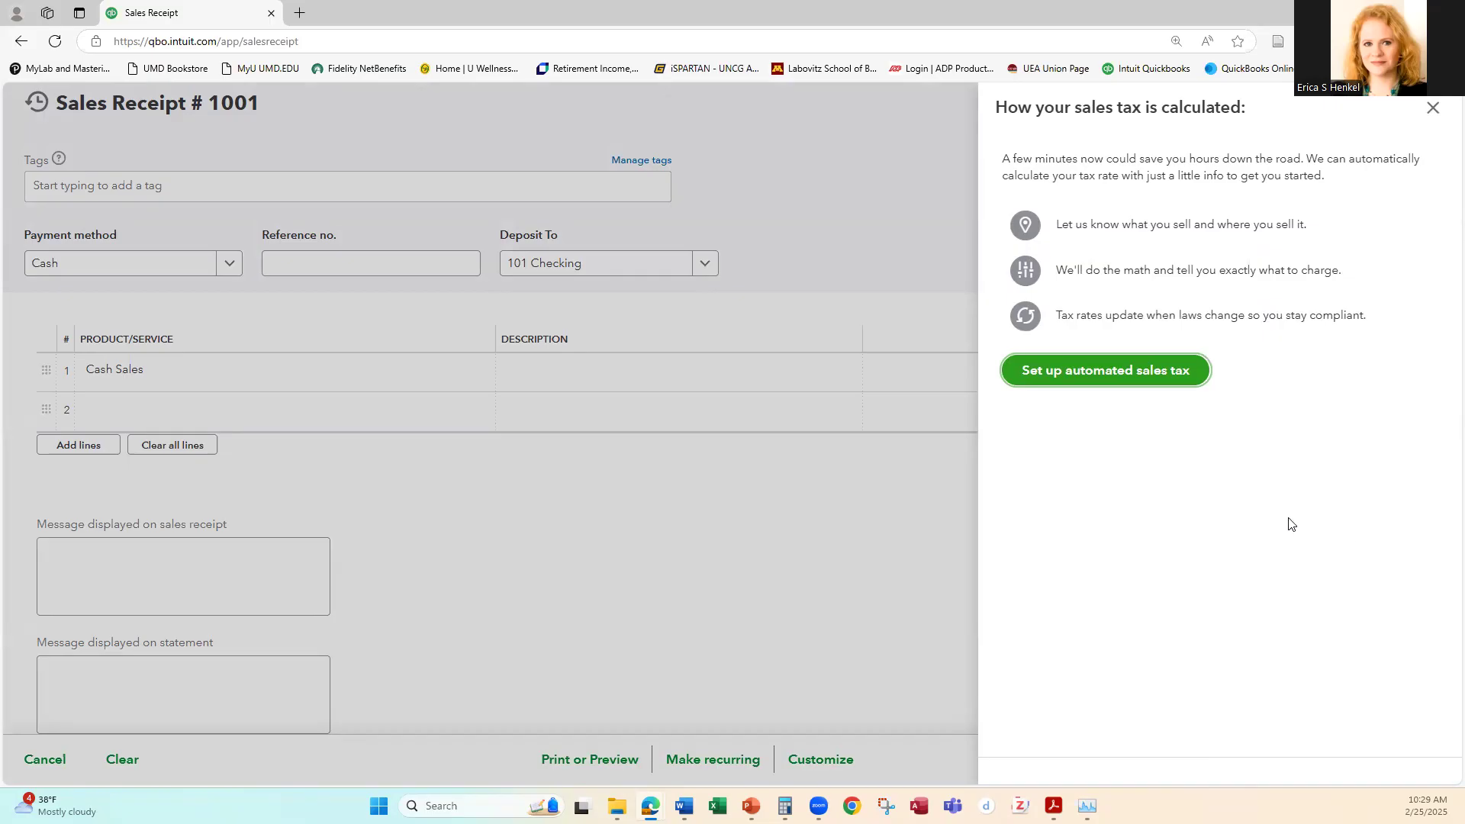
{"action": "left_click", "coordinate": [1119, 380]}
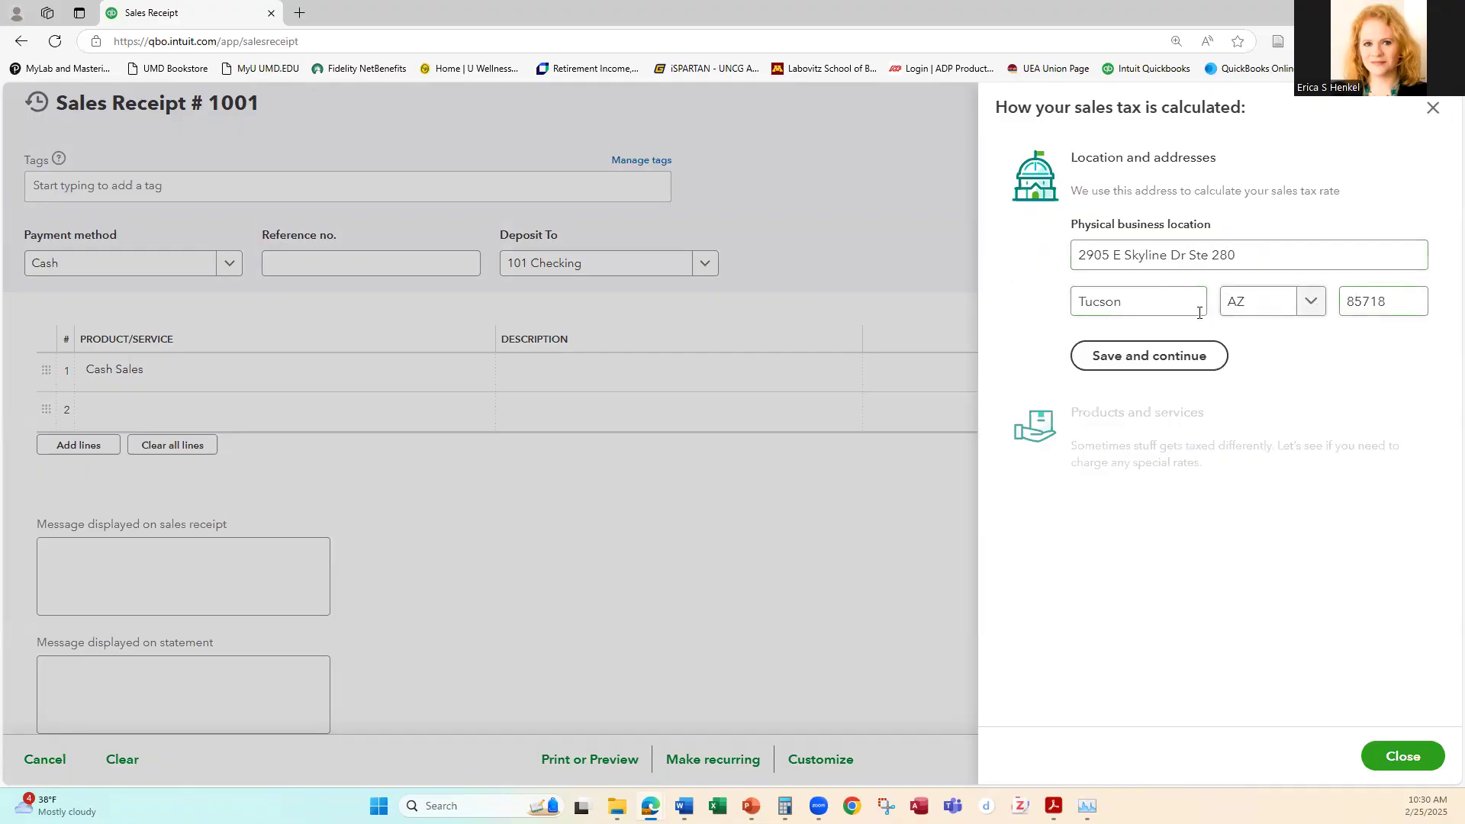
{"action": "left_click", "coordinate": [1171, 361]}
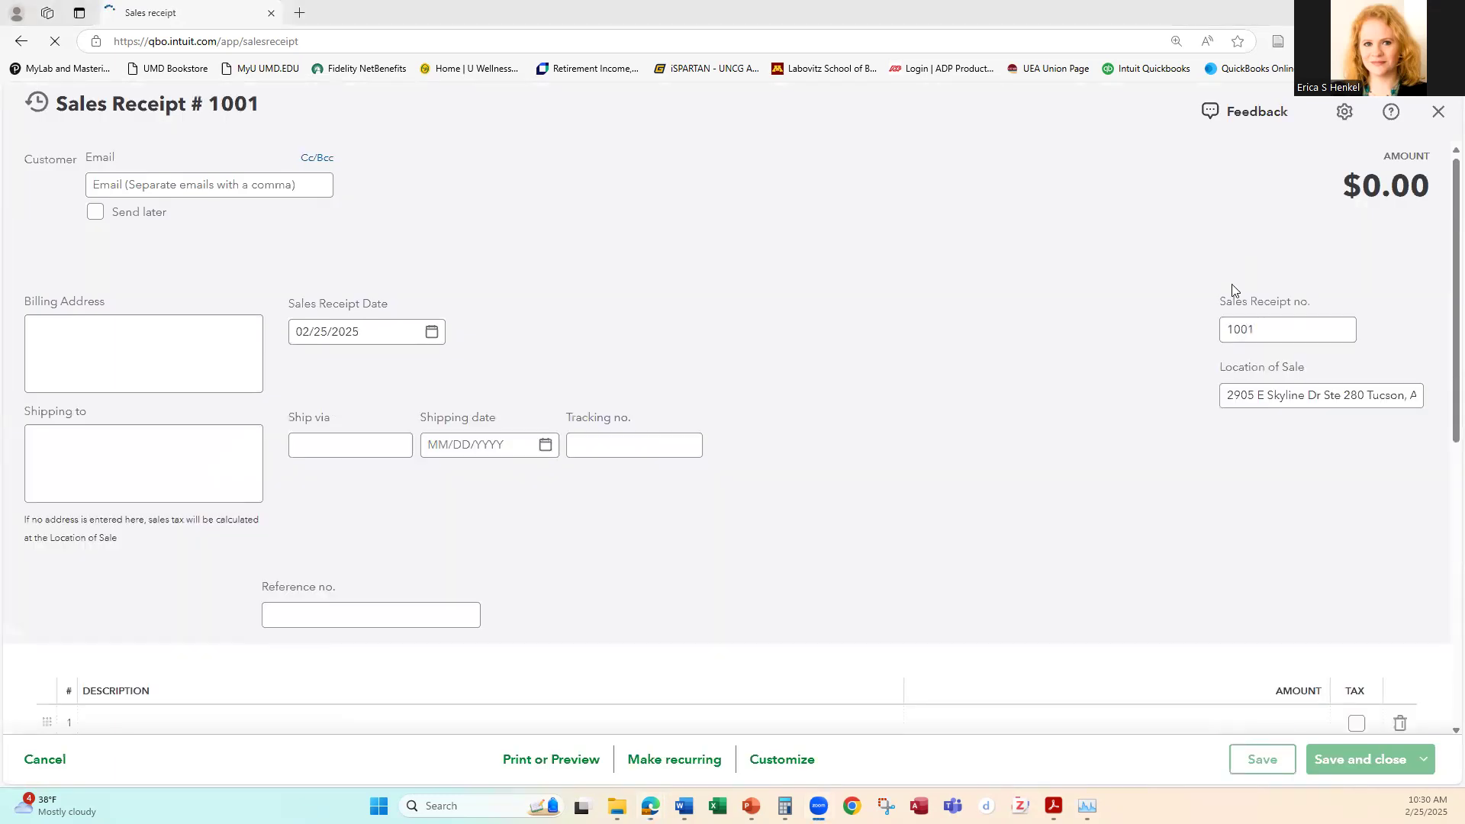
Step: Select Cash Sales as the customer on the blank sales receipt
{"action": "scroll", "coordinate": [1122, 390], "scroll_direction": "down", "scroll_amount": 4}
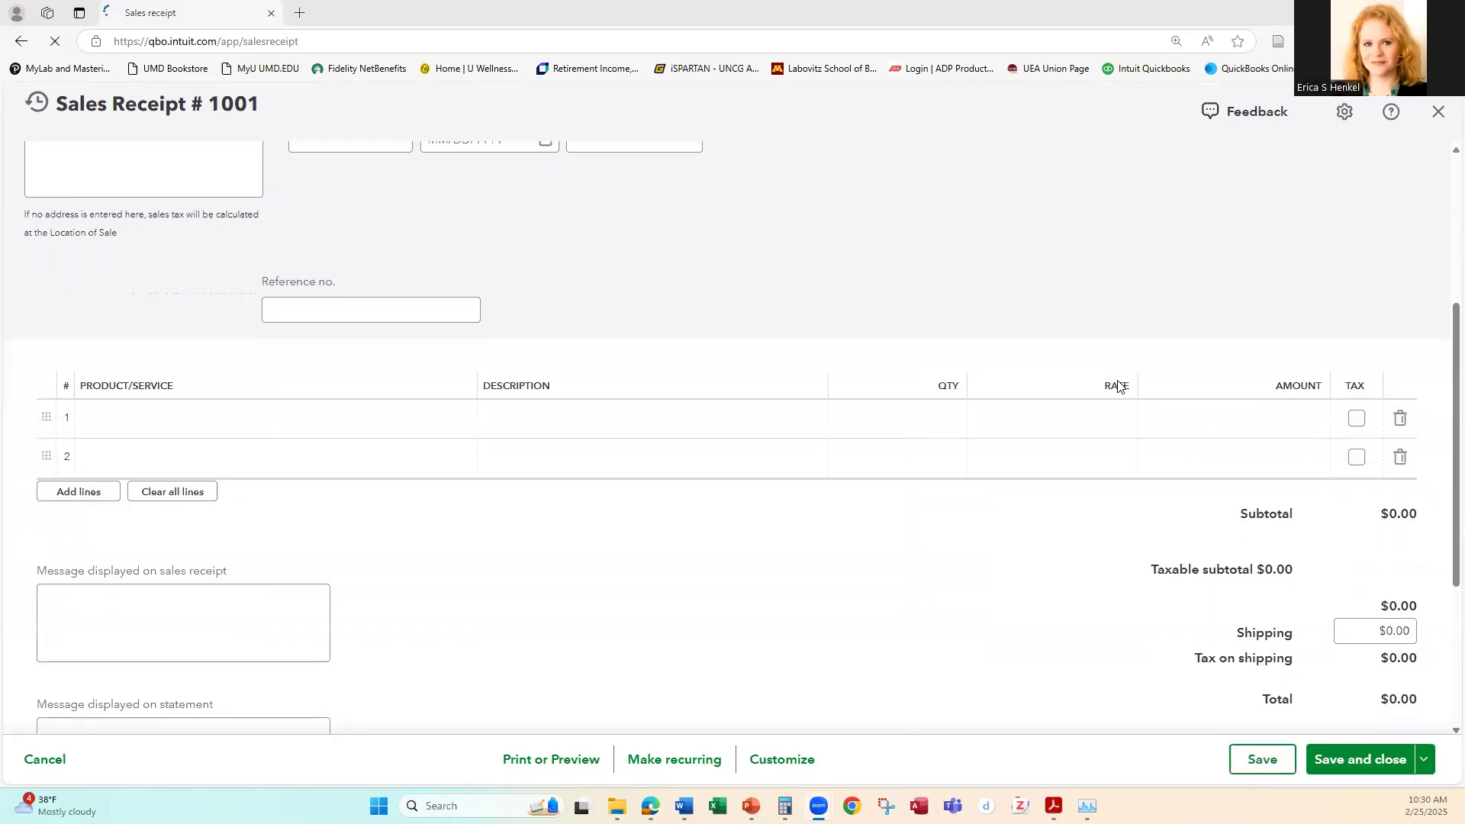
{"action": "scroll", "coordinate": [842, 330], "scroll_direction": "up", "scroll_amount": 2}
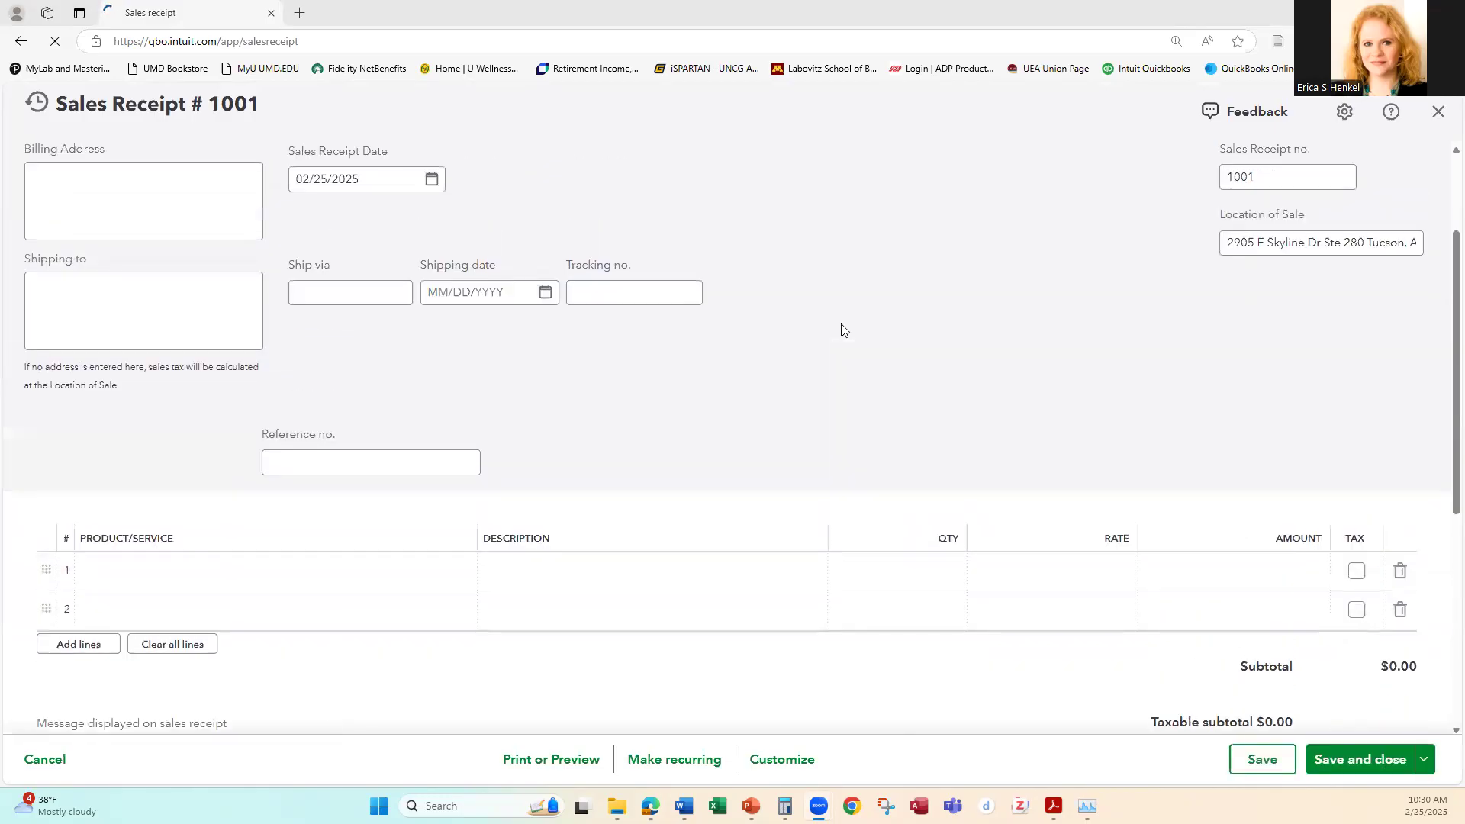
{"action": "scroll", "coordinate": [842, 329], "scroll_direction": "up", "scroll_amount": 2}
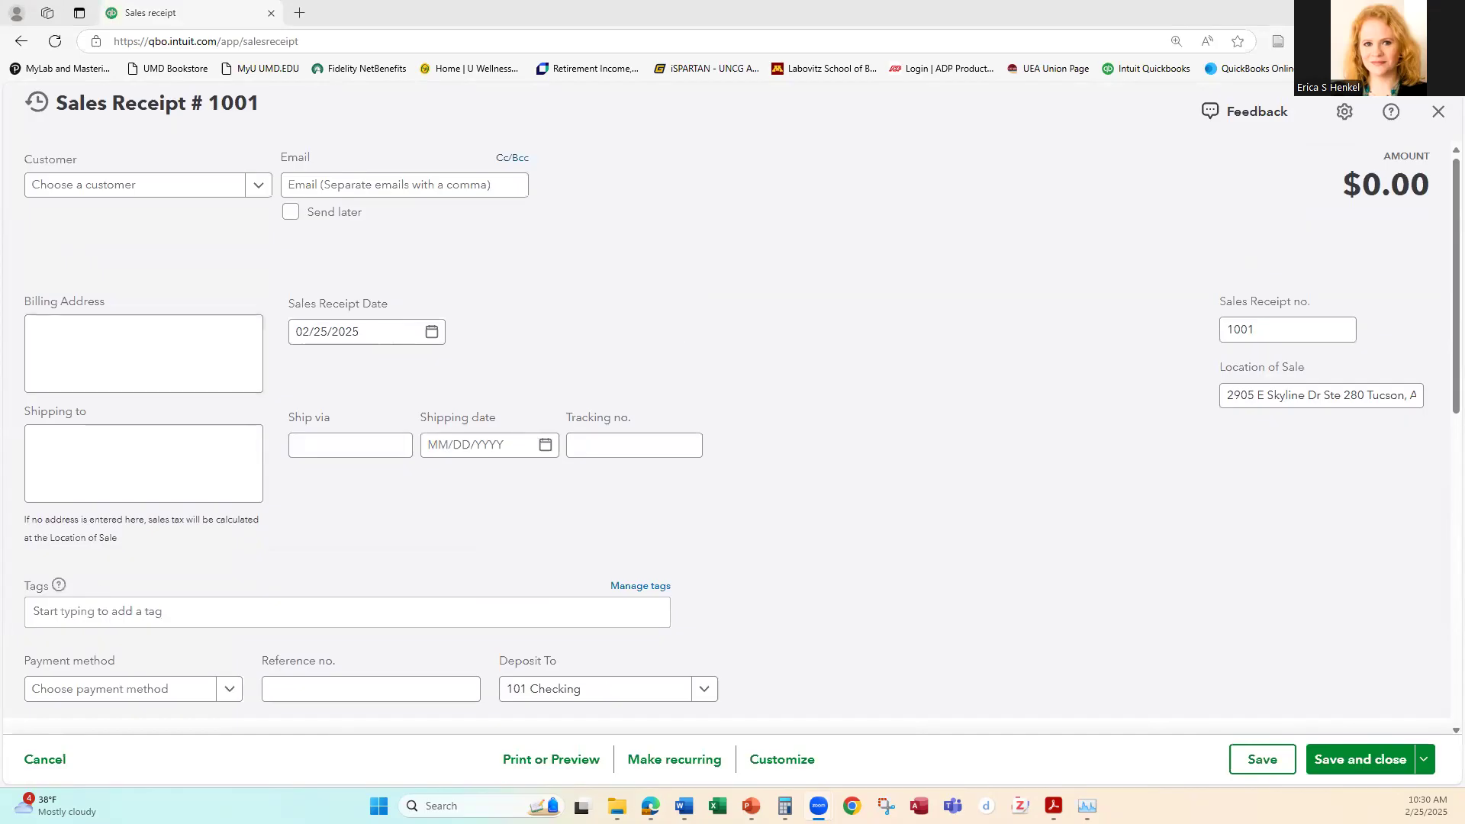
{"action": "left_click", "coordinate": [258, 185]}
{"action": "left_click", "coordinate": [61, 250]}
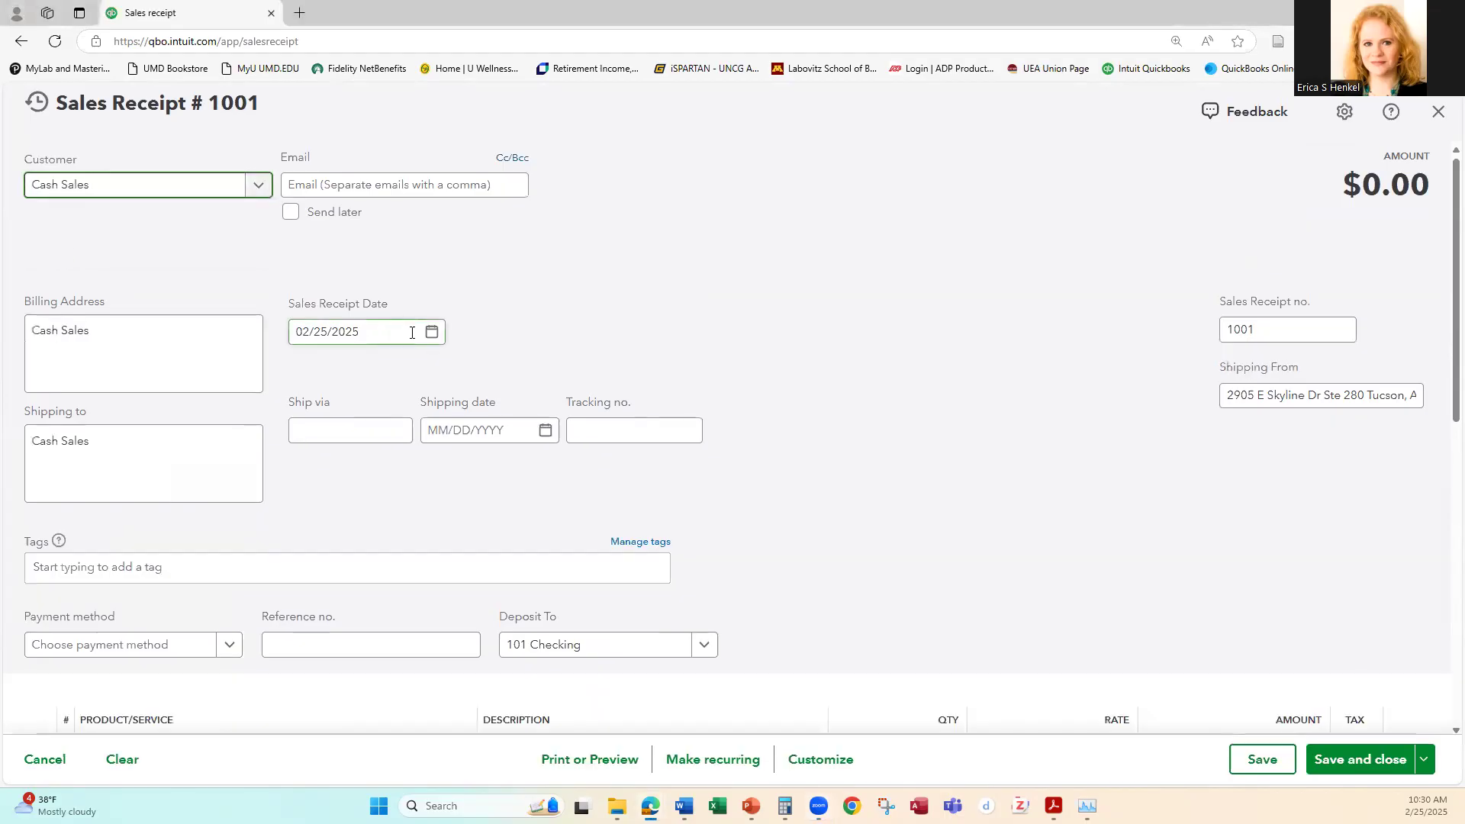
Step: Date the Cash Sales receipt 10/16/2024
{"action": "left_click", "coordinate": [432, 332]}
{"action": "left_click", "coordinate": [312, 380]}
{"action": "left_click", "coordinate": [312, 380]}
{"action": "left_click", "coordinate": [312, 380]}
{"action": "left_click", "coordinate": [312, 382]}
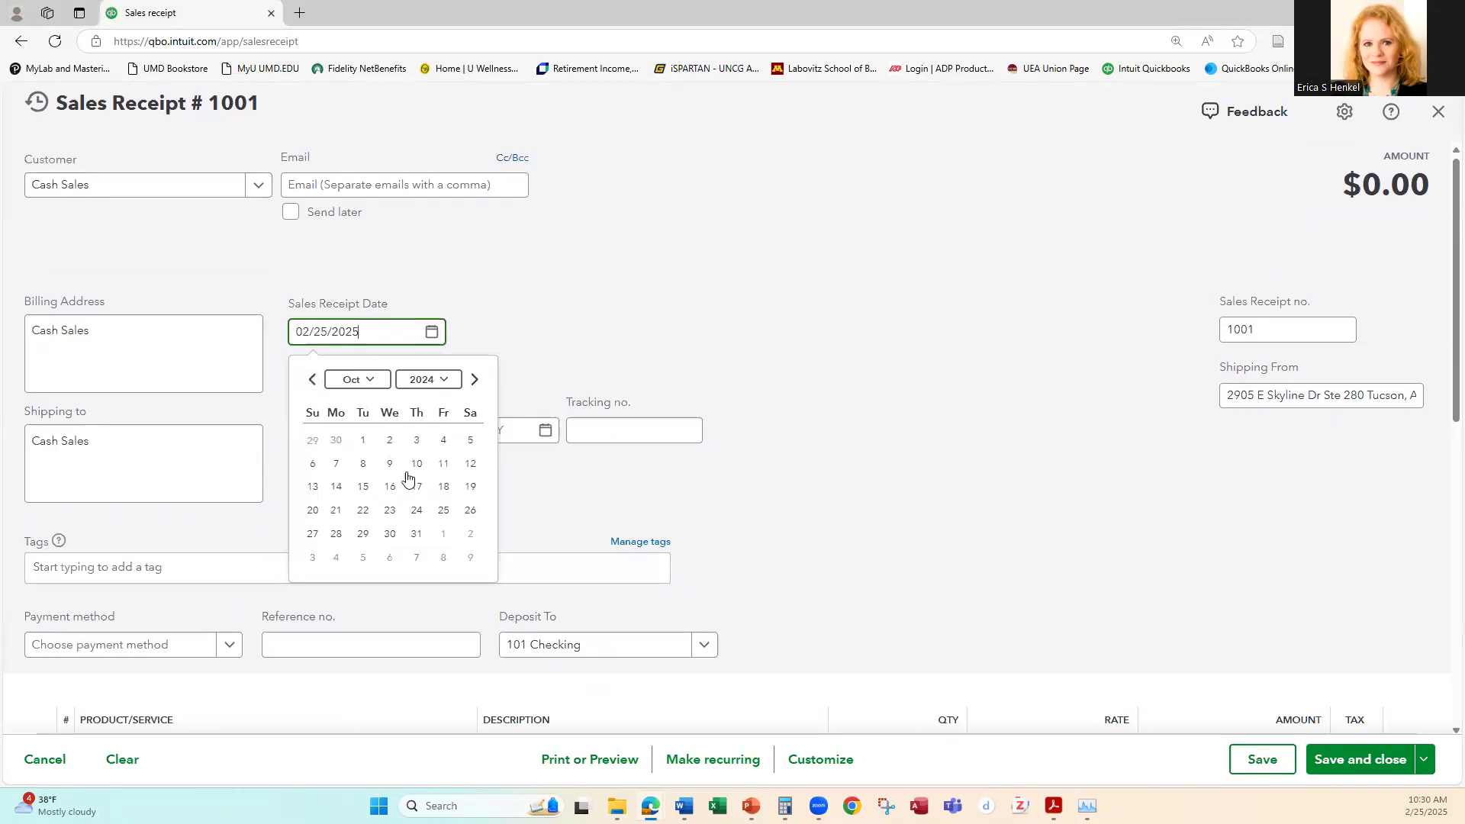
{"action": "left_click", "coordinate": [390, 489]}
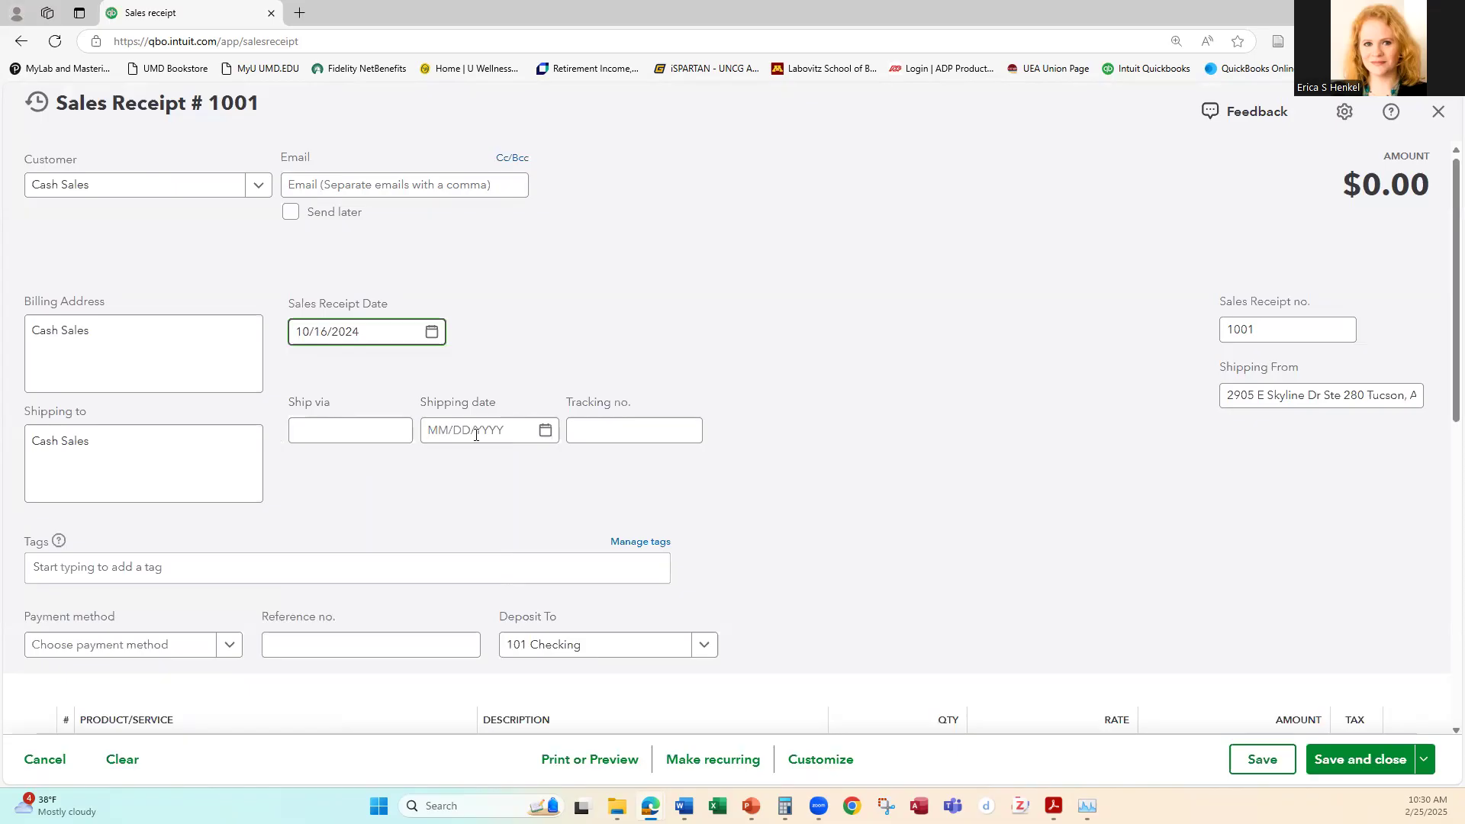
Step: Choose Cash as the payment method and enter Cash Sales on the first line at a rate of 2,500.00
{"action": "scroll", "coordinate": [963, 374], "scroll_direction": "down", "scroll_amount": 3}
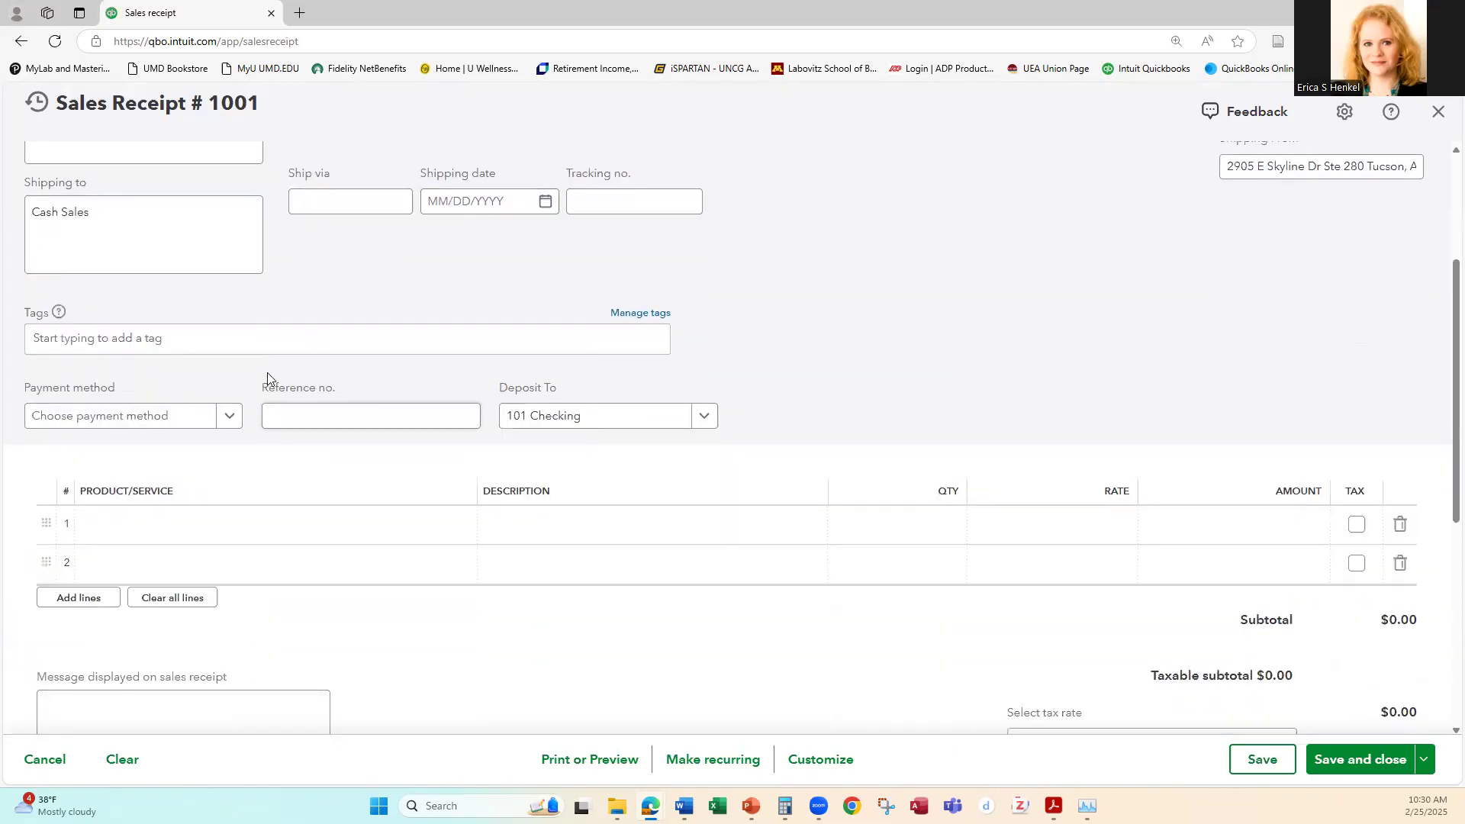
{"action": "left_click", "coordinate": [229, 416]}
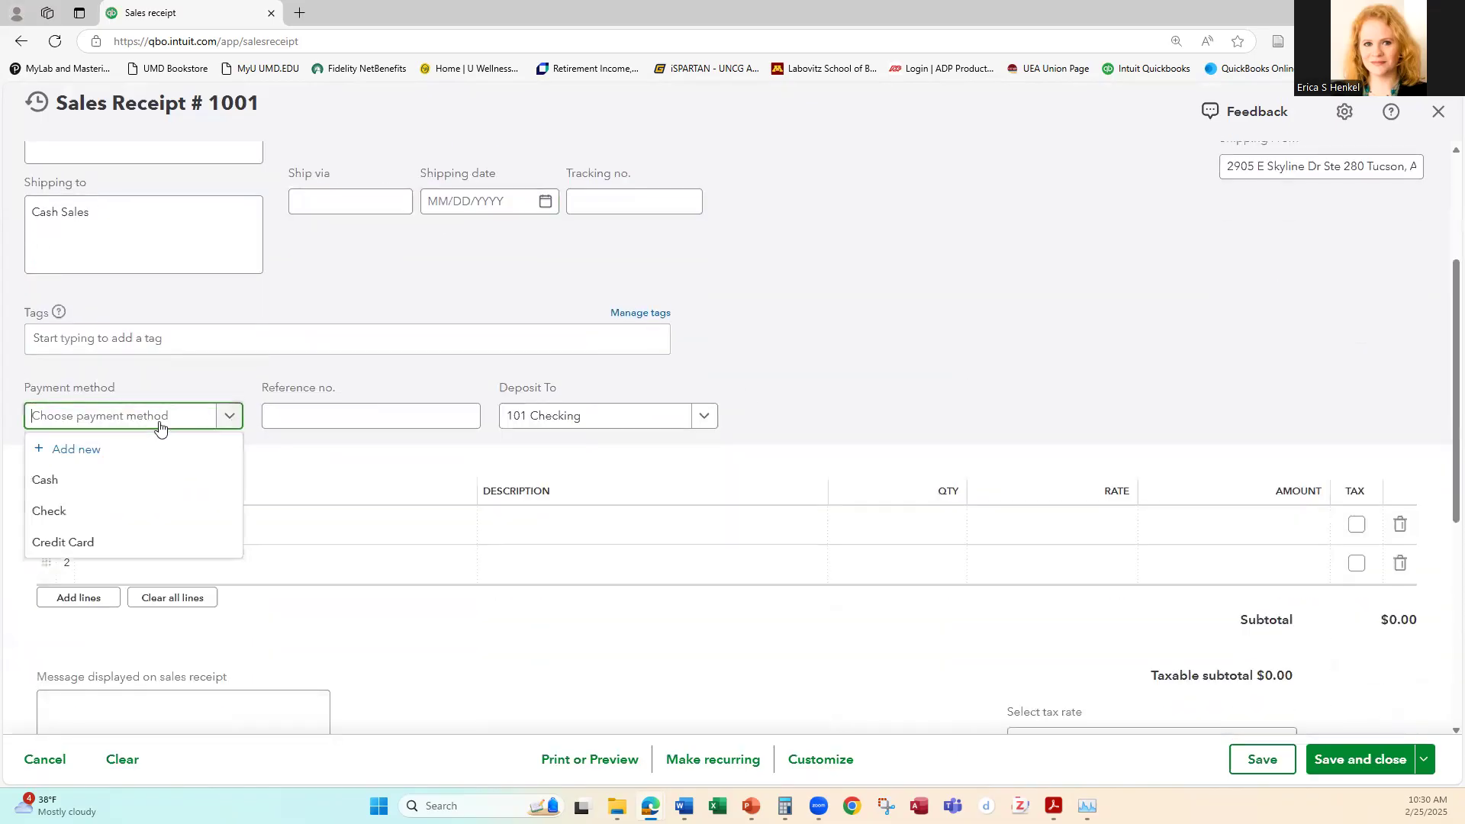
{"action": "left_click", "coordinate": [61, 480]}
{"action": "left_click", "coordinate": [140, 523]}
{"action": "left_click", "coordinate": [141, 524]}
{"action": "left_click", "coordinate": [138, 586]}
{"action": "left_click", "coordinate": [1099, 522]}
{"action": "type", "text": "2500.00"}
{"action": "key", "text": "Tab"}
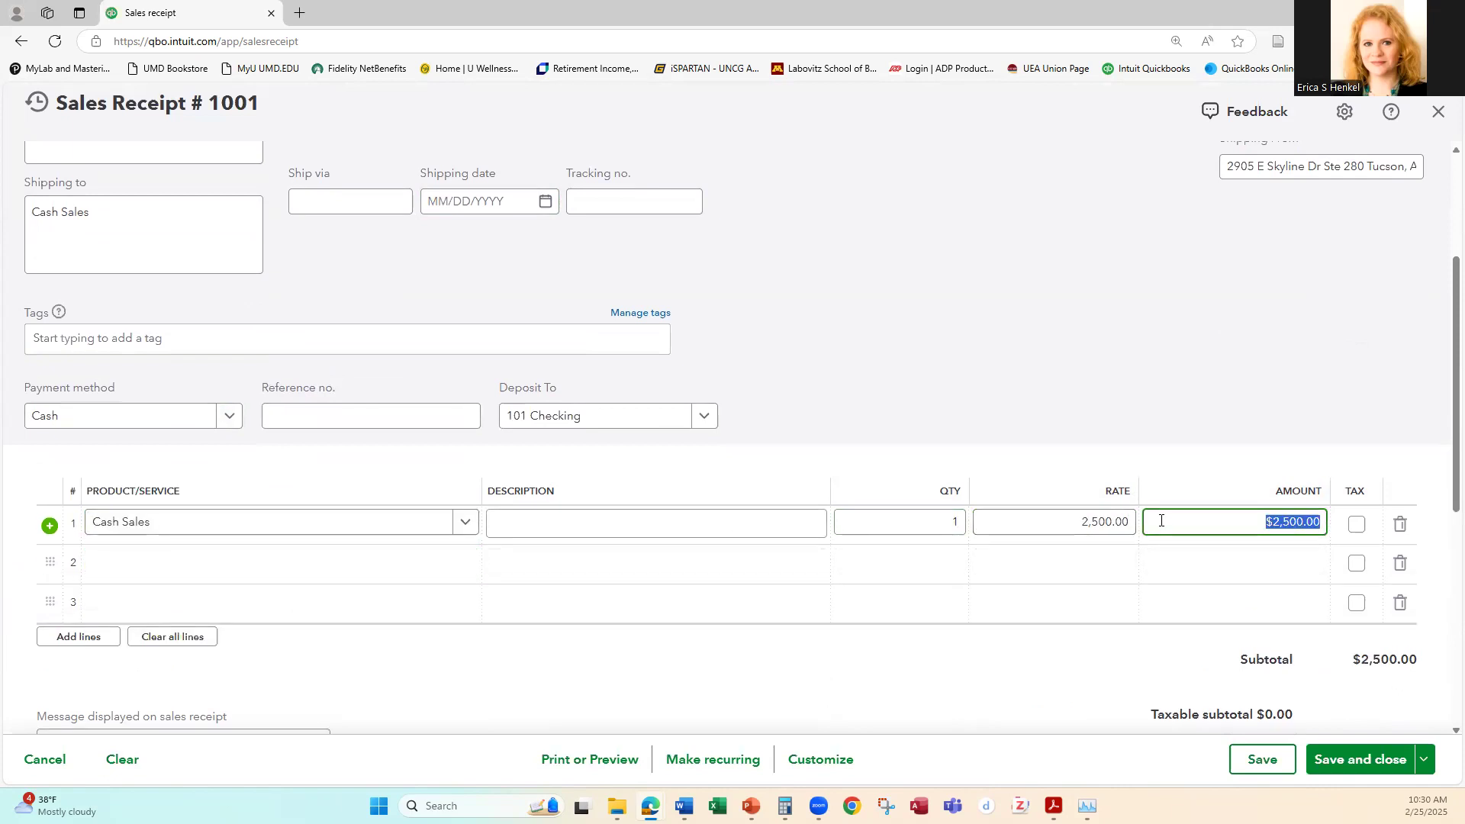
{"action": "scroll", "coordinate": [1285, 318], "scroll_direction": "down", "scroll_amount": 2}
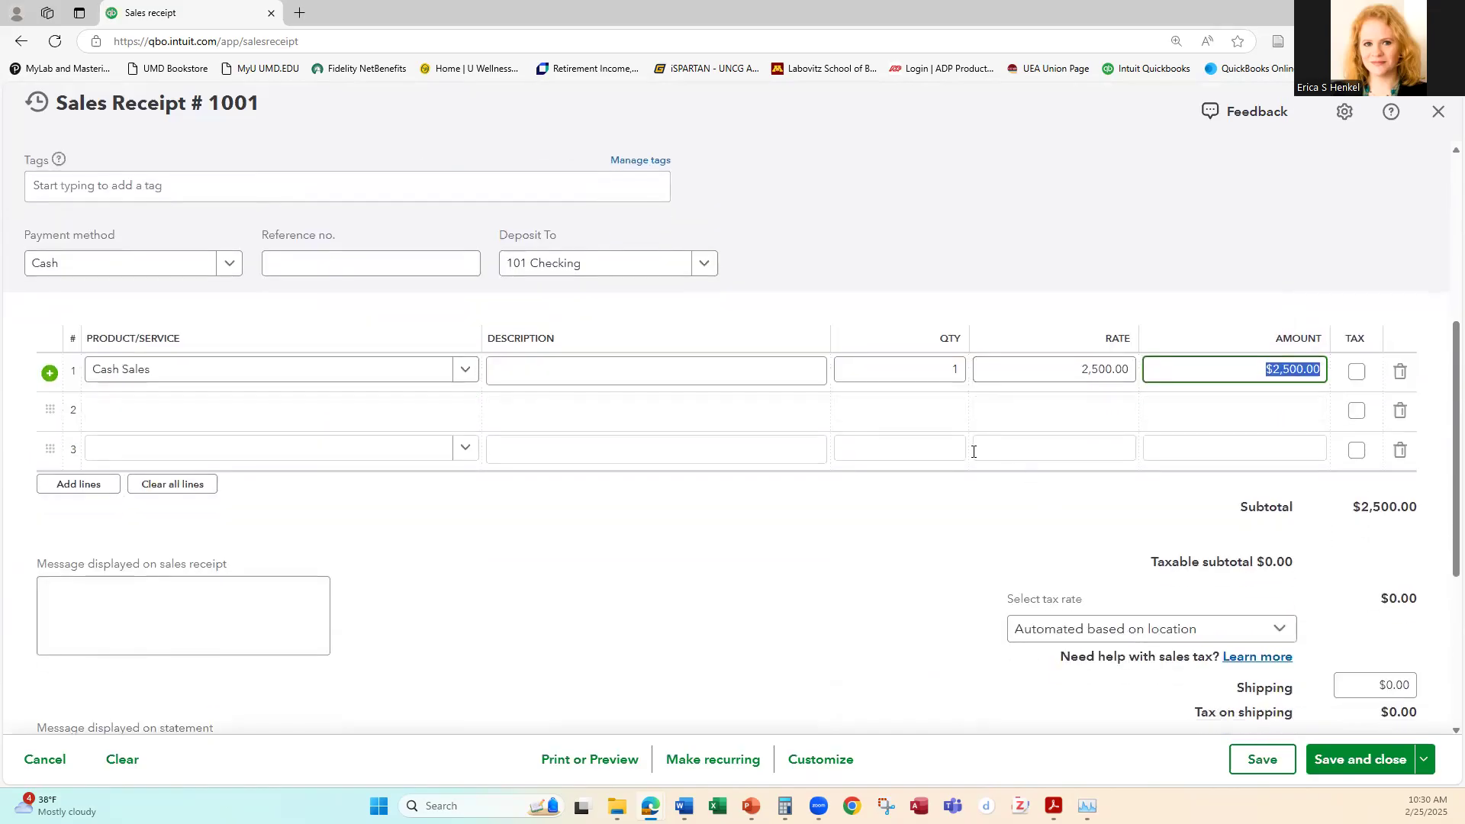
{"action": "scroll", "coordinate": [974, 451], "scroll_direction": "down", "scroll_amount": 1}
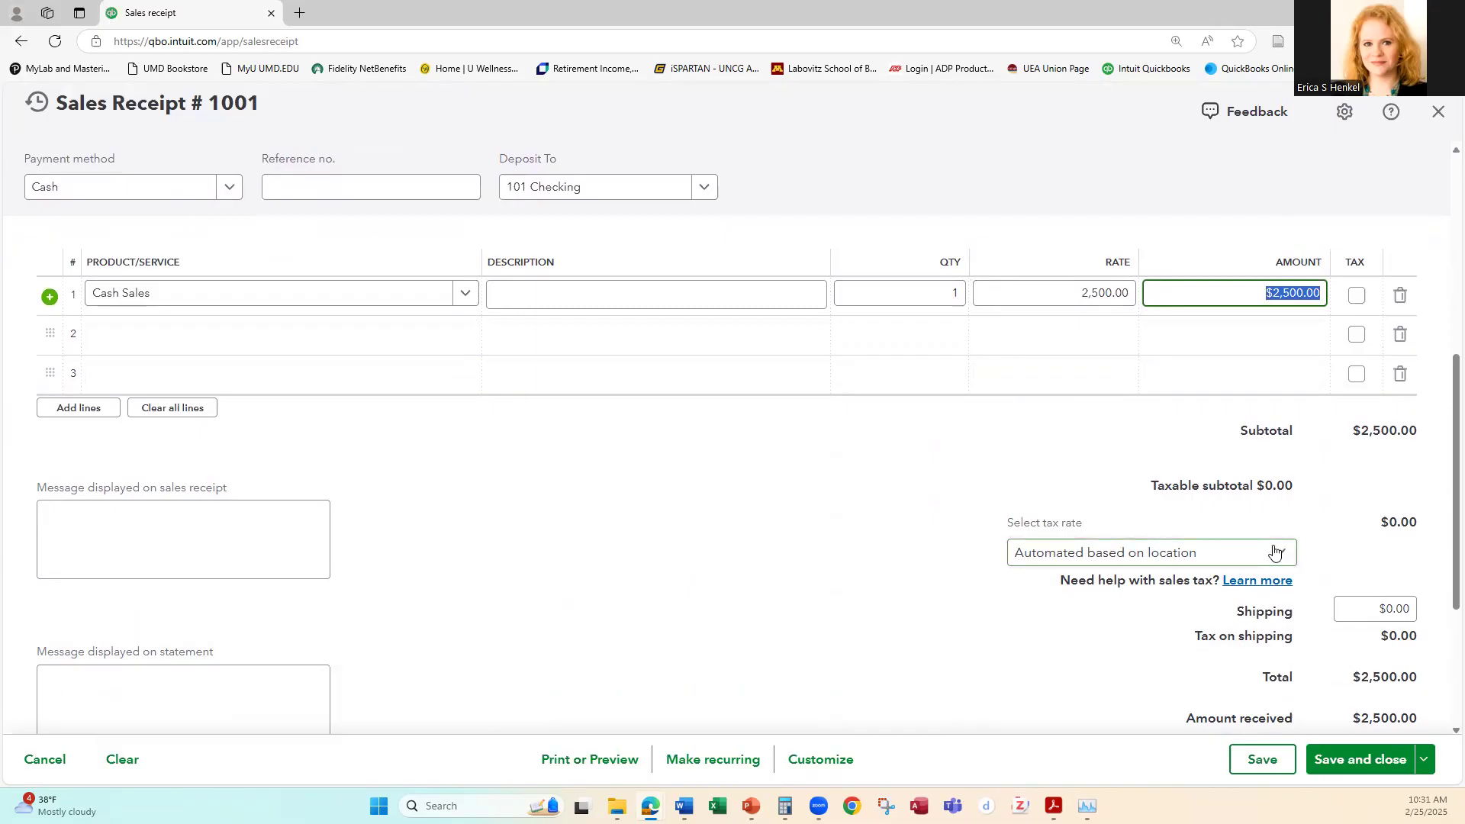
{"action": "left_click", "coordinate": [876, 536]}
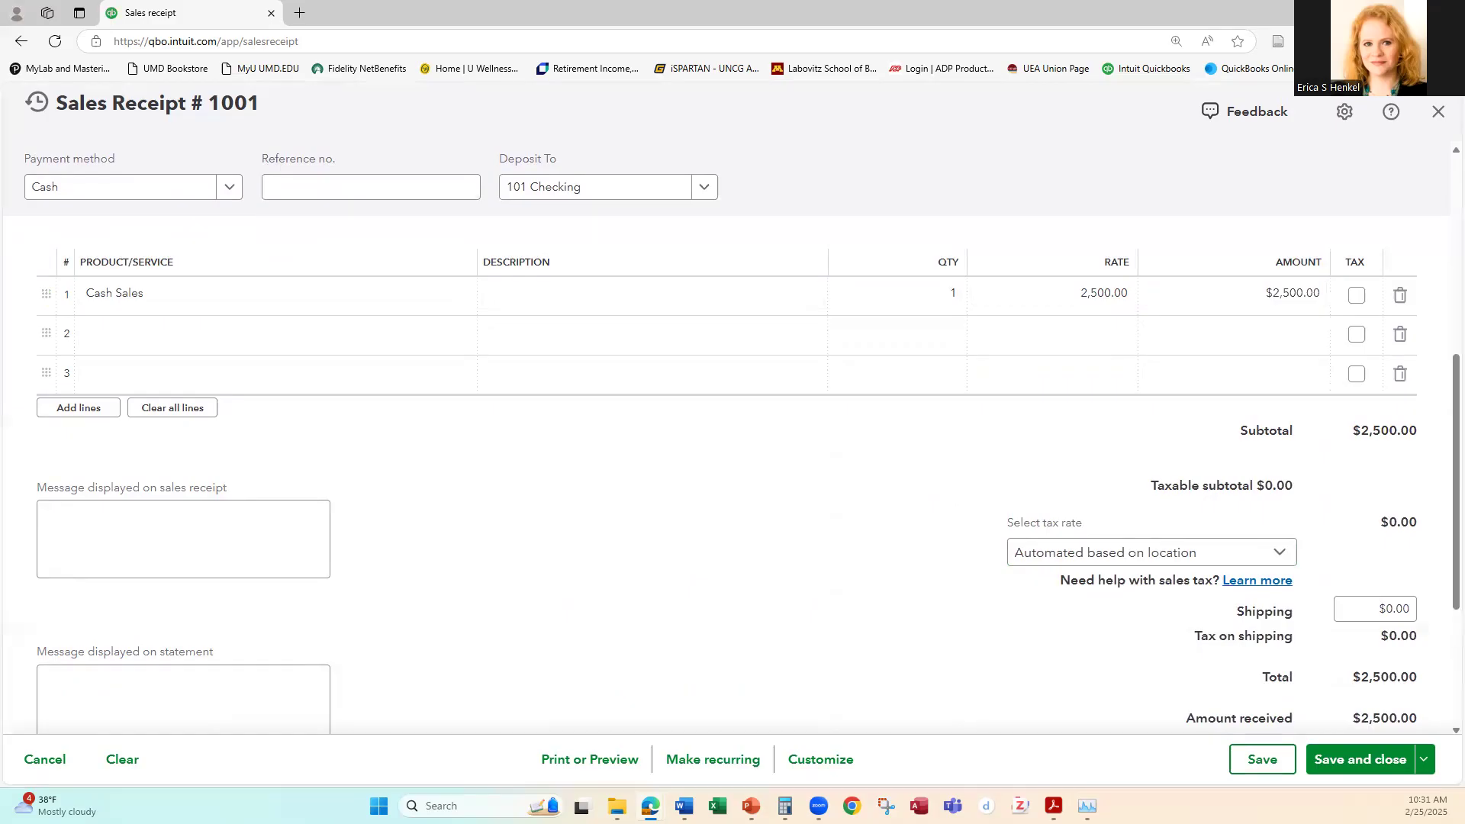
{"action": "left_click", "coordinate": [1139, 561]}
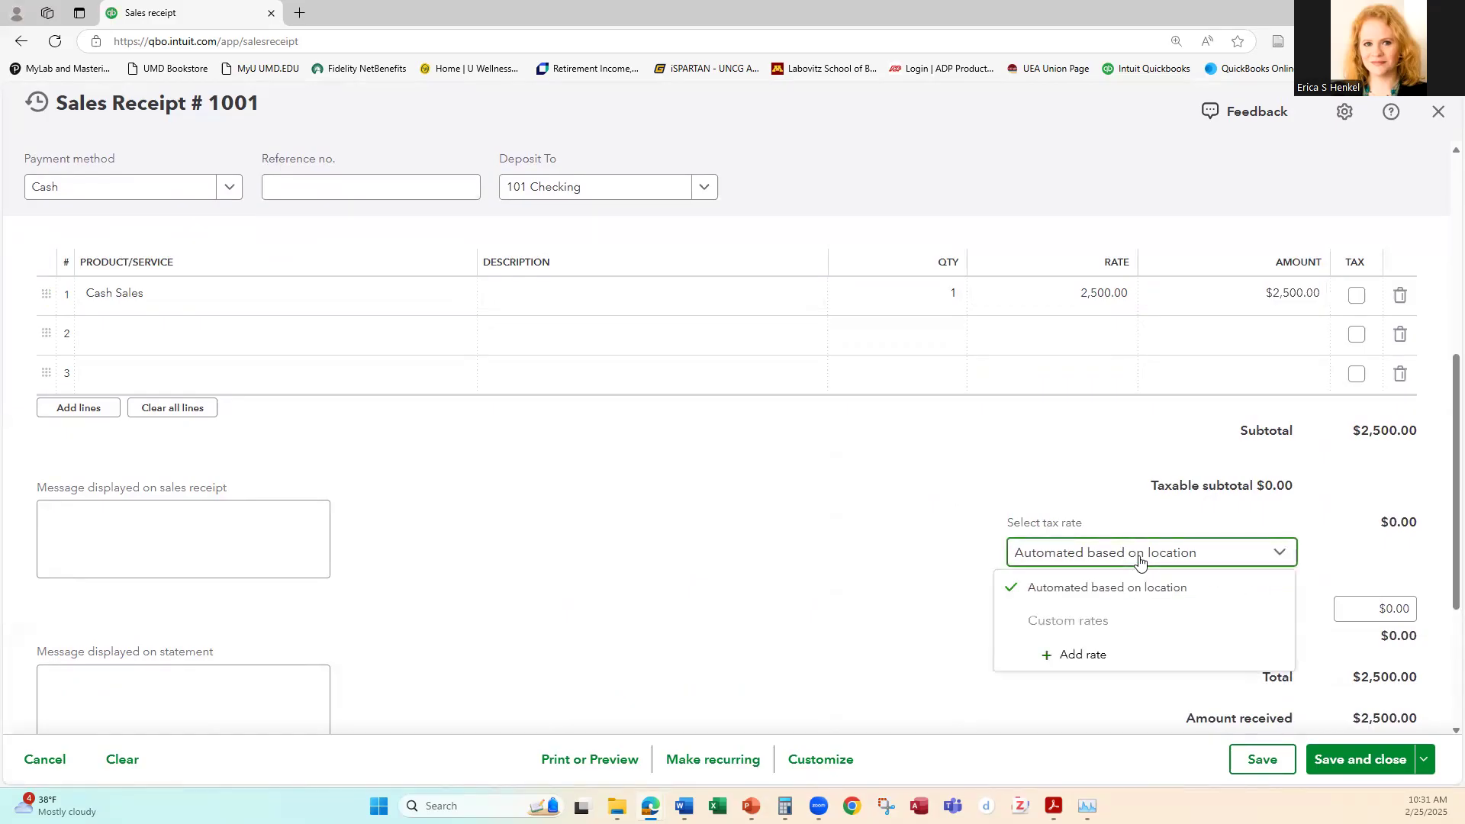
{"action": "left_click", "coordinate": [1078, 658]}
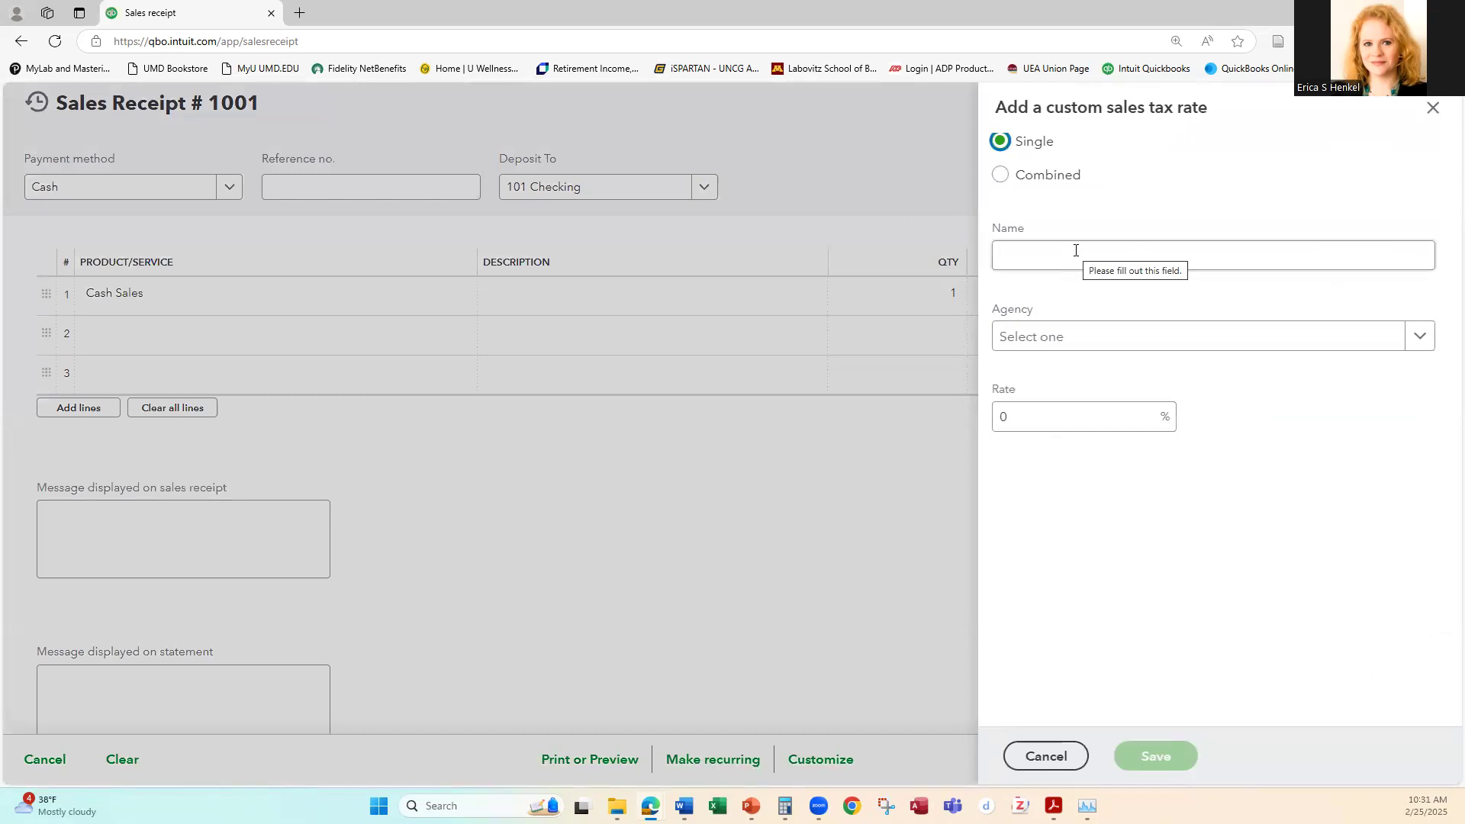
{"action": "left_click", "coordinate": [1076, 250]}
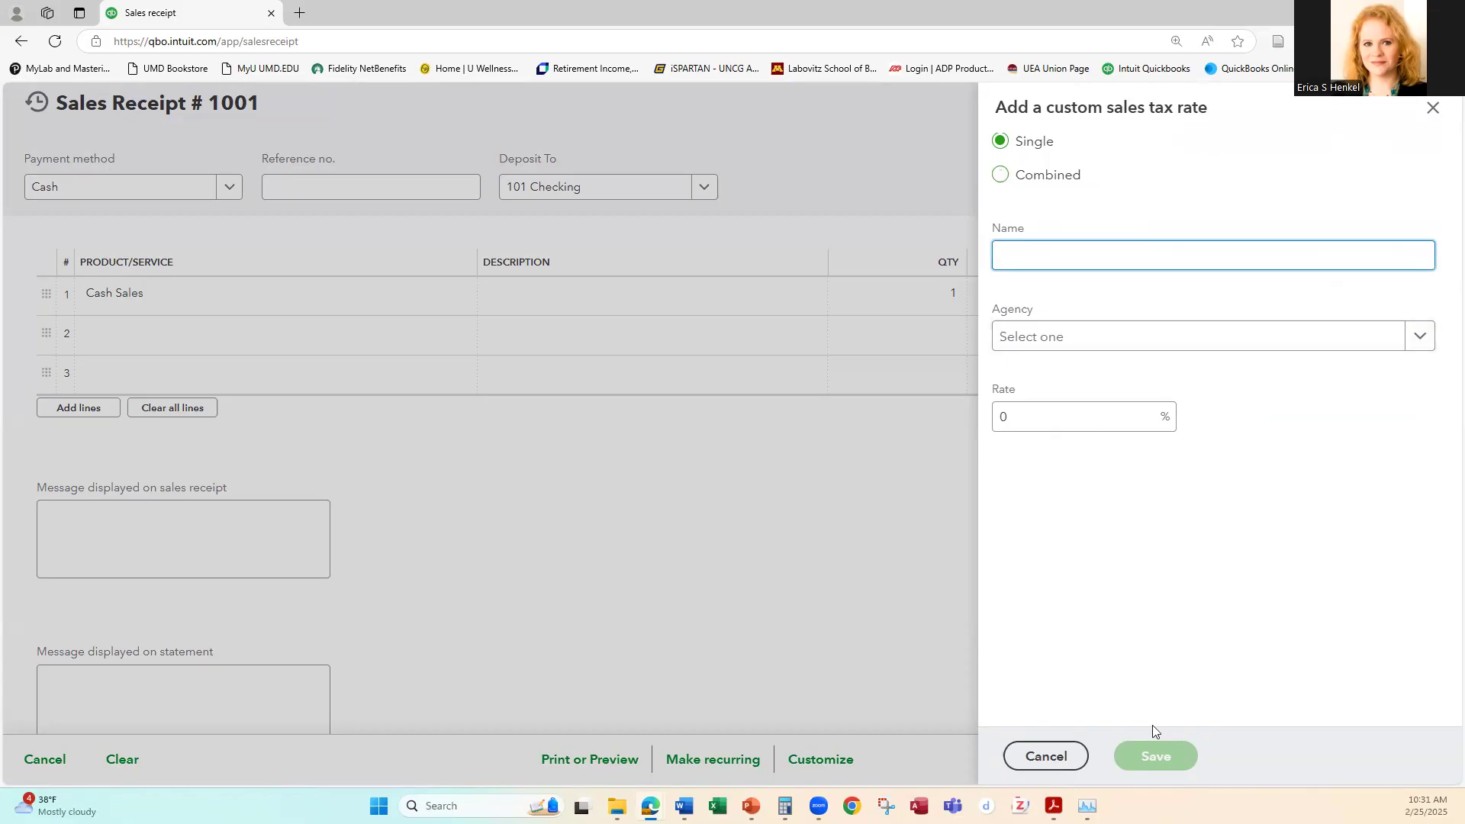
{"action": "left_click", "coordinate": [1044, 763]}
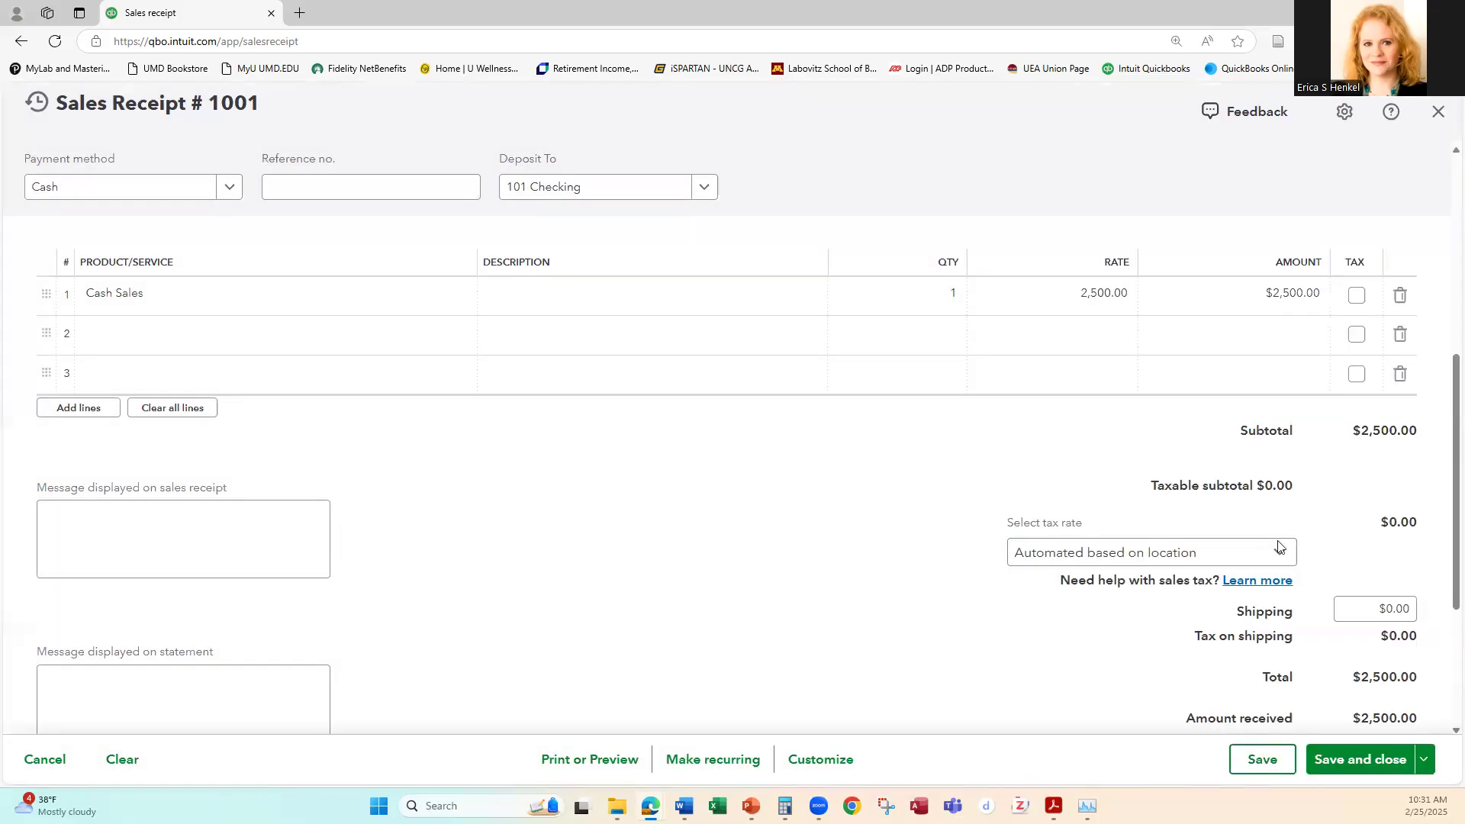
Step: Save the Cash Sales receipt and keep it open
{"action": "scroll", "coordinate": [878, 473], "scroll_direction": "down", "scroll_amount": 1}
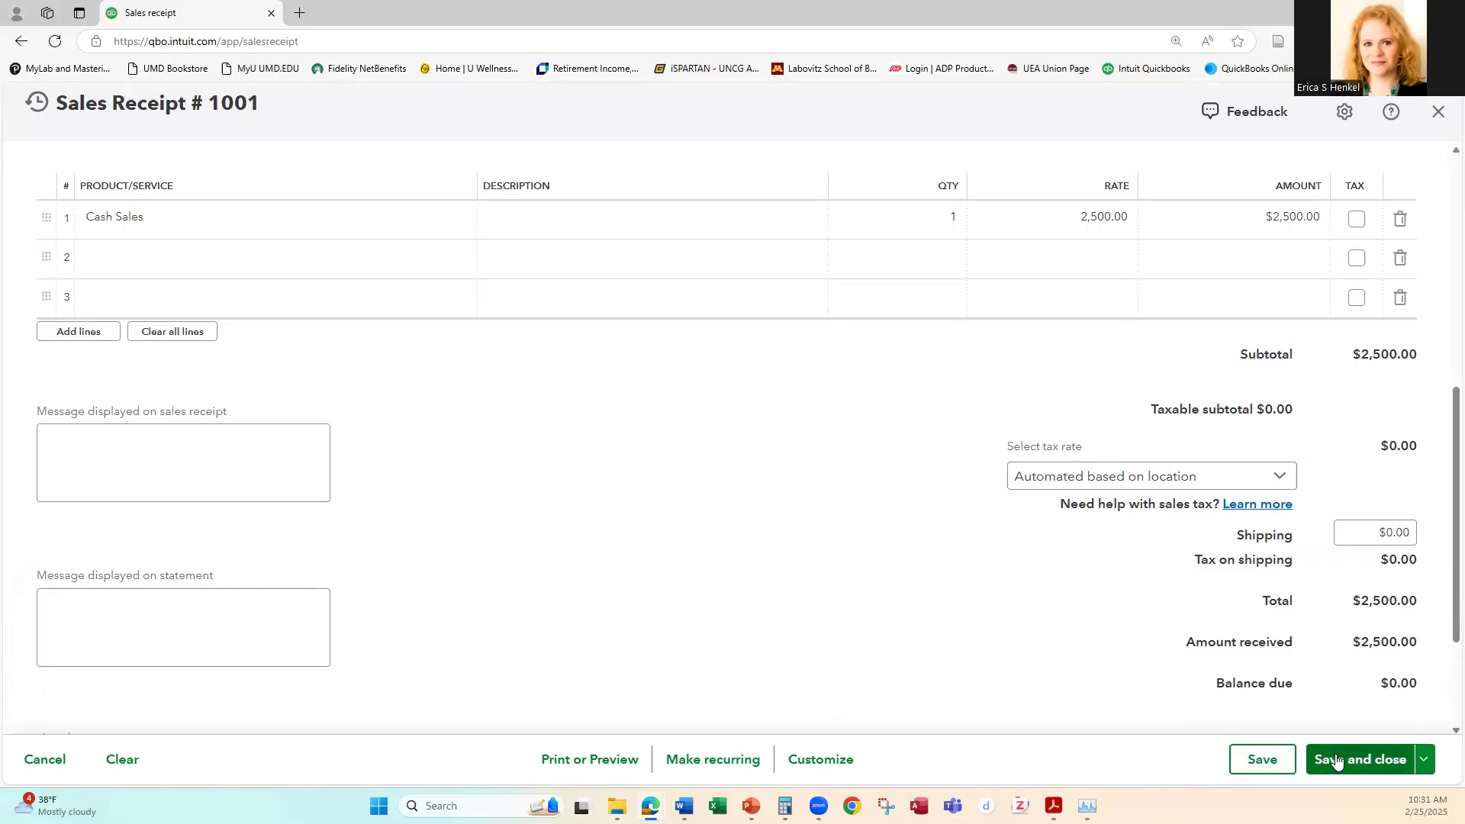
{"action": "left_click", "coordinate": [1263, 763]}
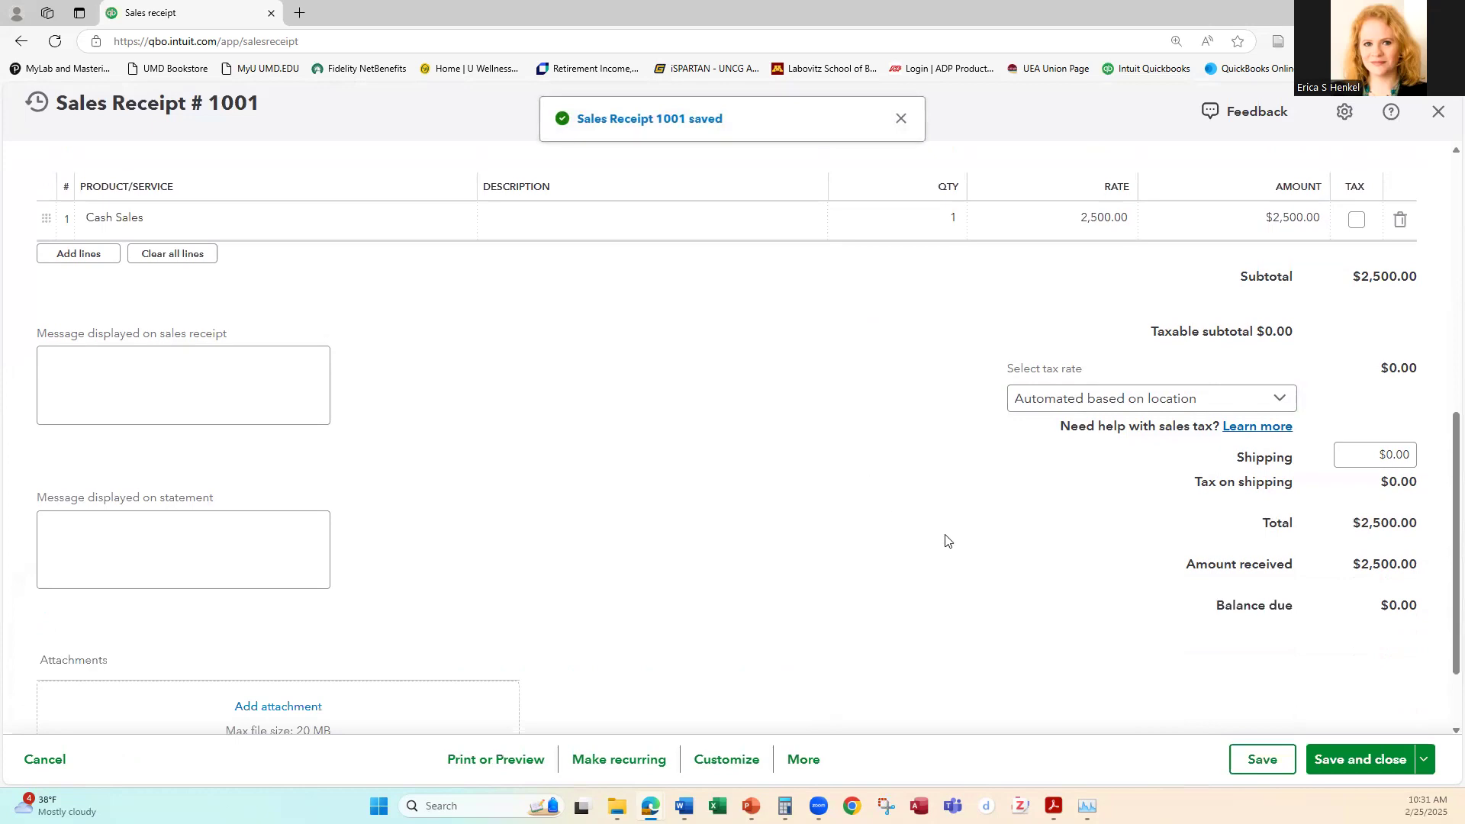
Step: Start a combined custom sales tax rate named "Arizona combined tax rate" and nickname its first rate Arizona State
{"action": "left_click", "coordinate": [1274, 400]}
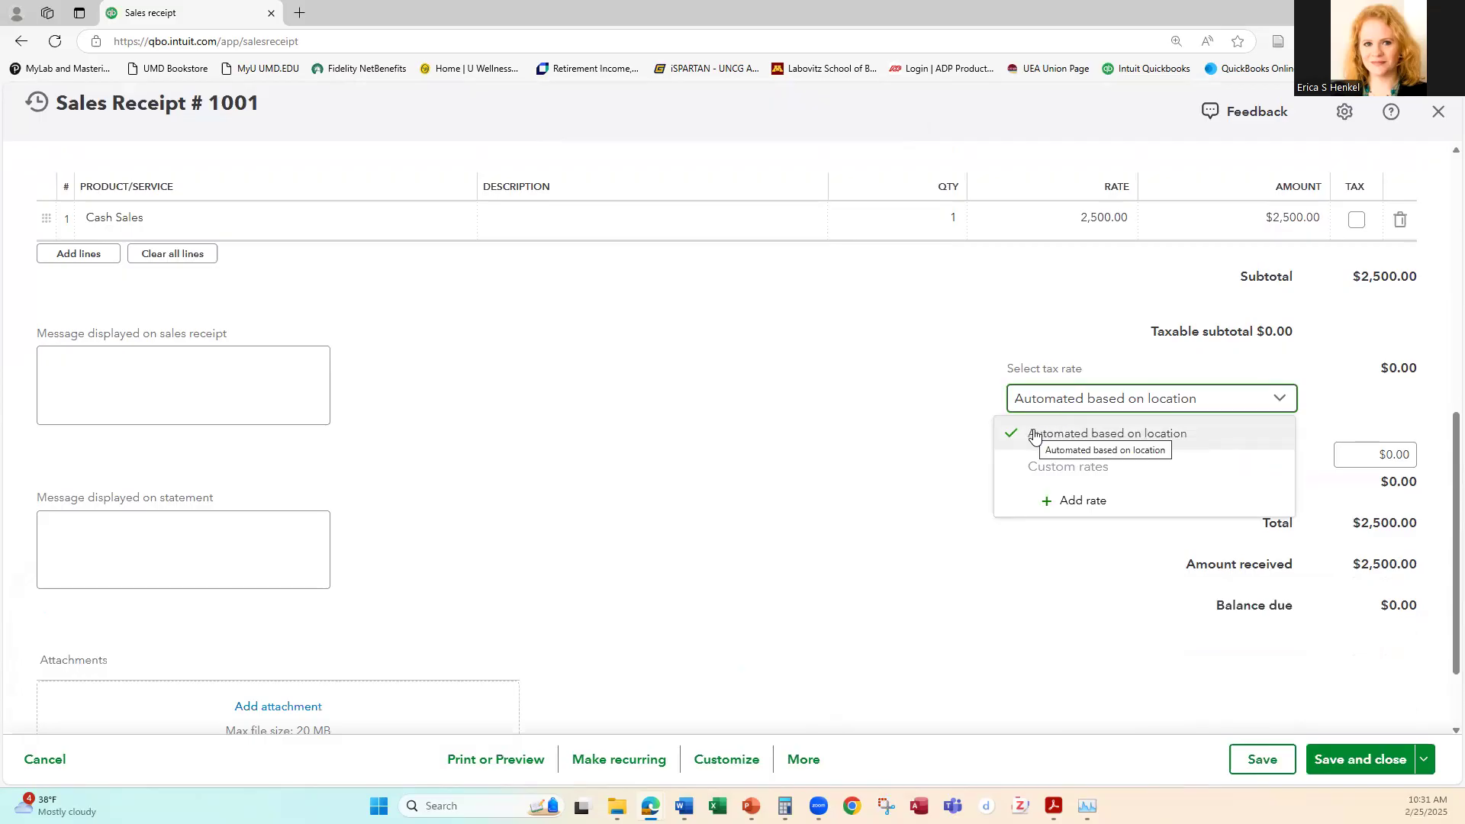
{"action": "left_click", "coordinate": [1074, 501]}
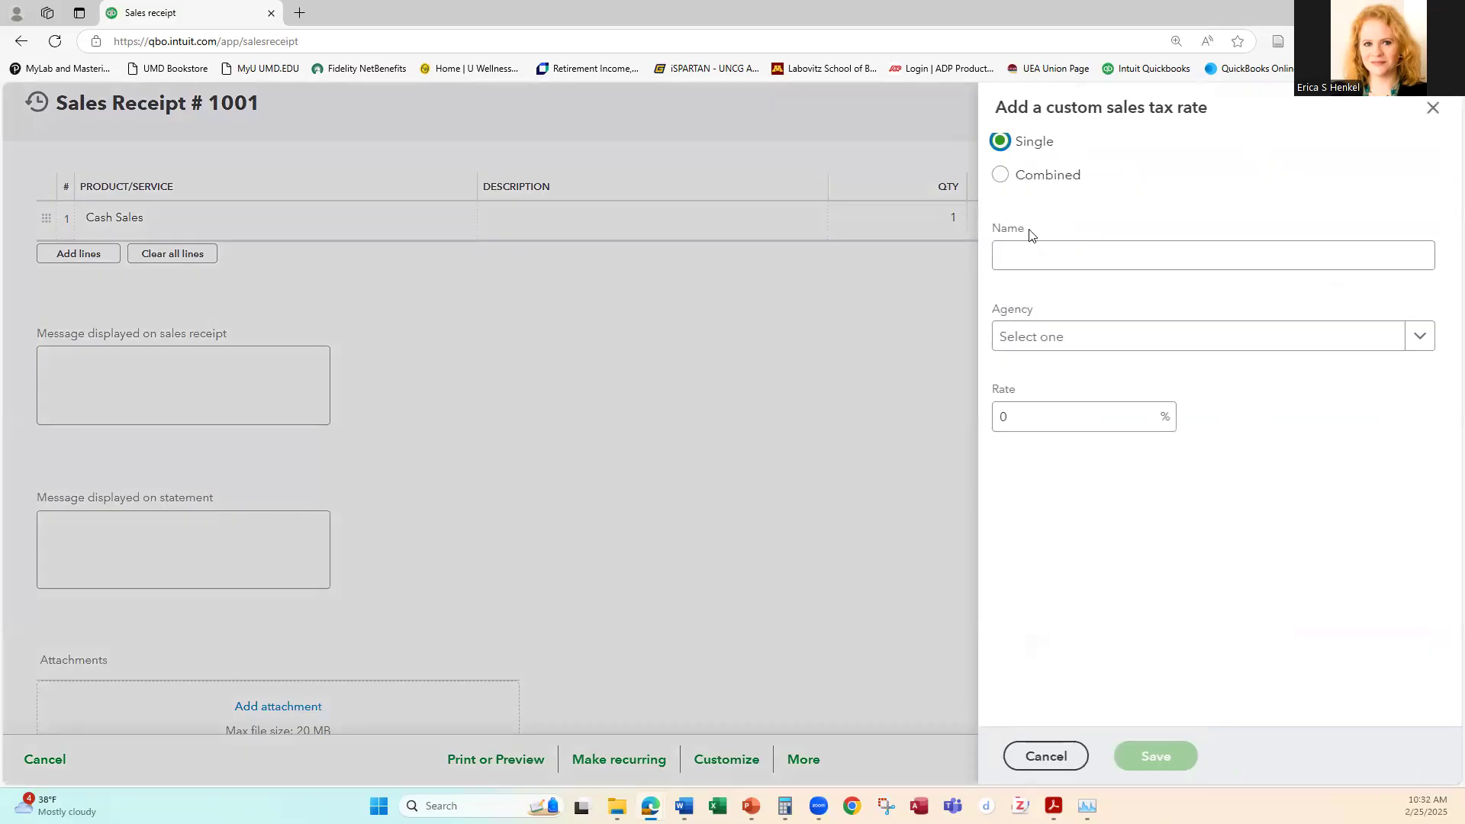
{"action": "left_click", "coordinate": [1004, 175]}
{"action": "left_click", "coordinate": [1057, 256]}
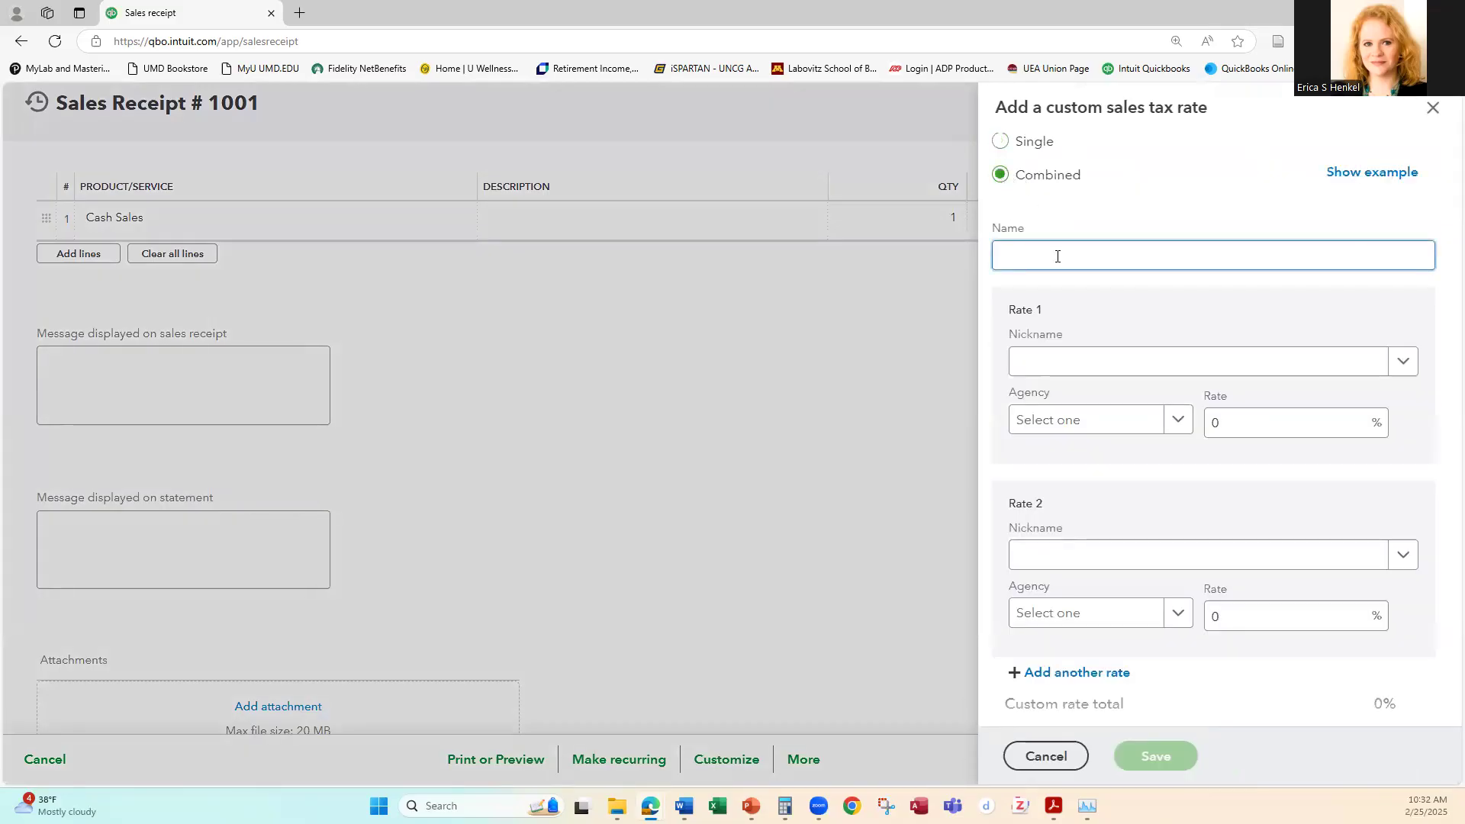
{"action": "type", "text": "Arizona combined tax rate"}
{"action": "left_click", "coordinate": [1391, 361]}
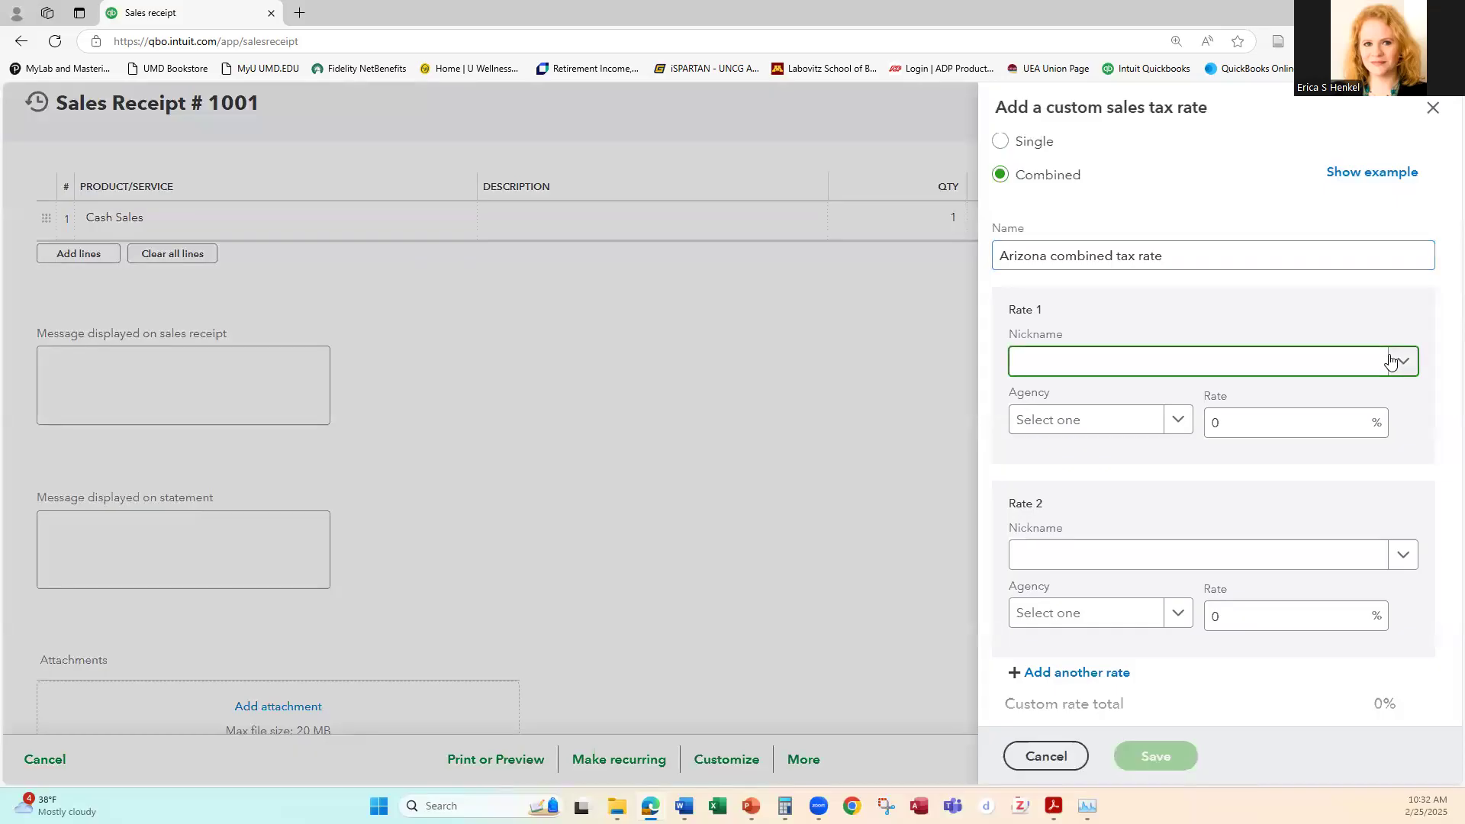
{"action": "type", "text": "Arizona State"}
{"action": "key", "text": "Tab"}
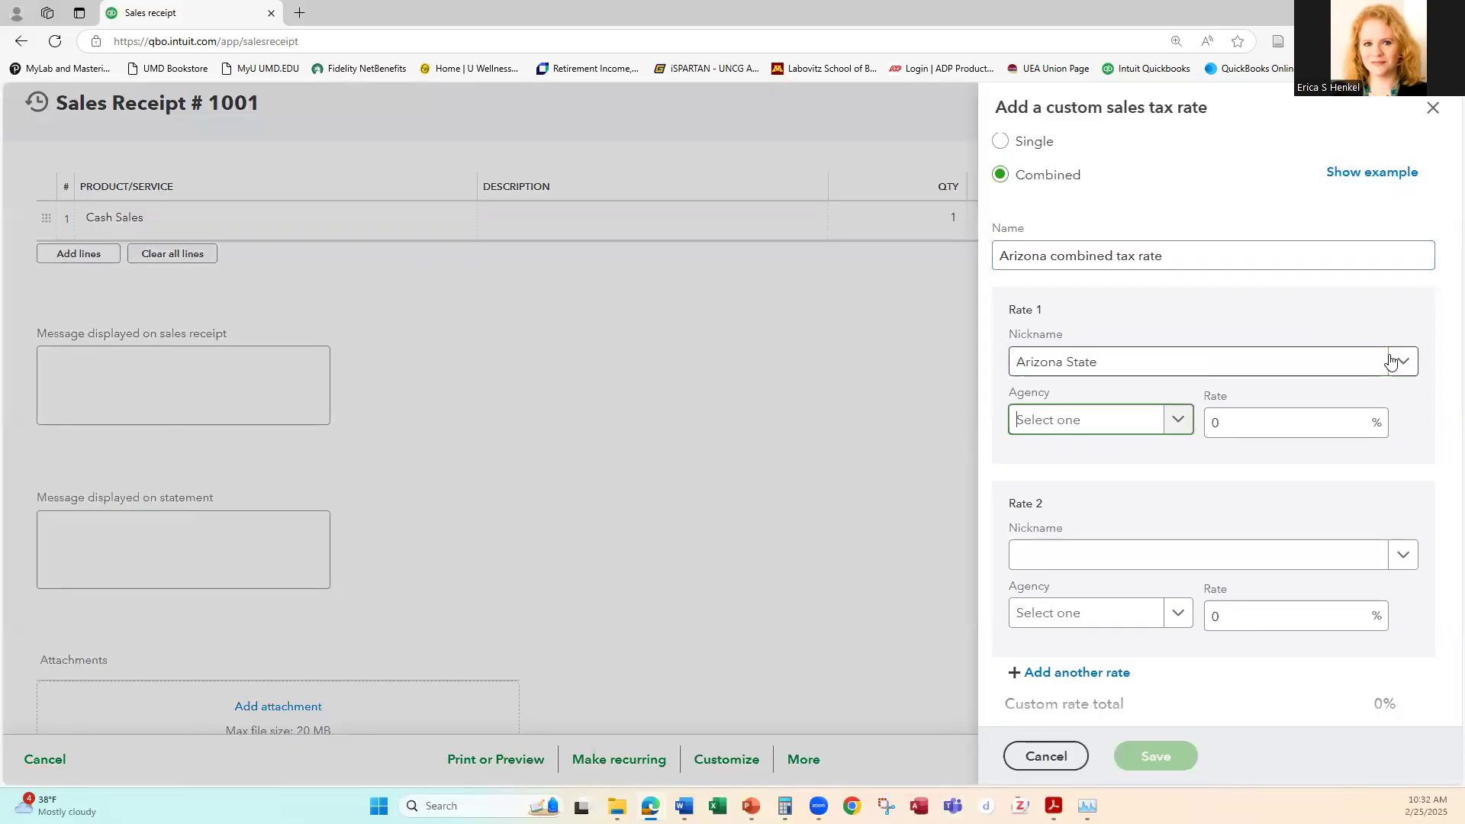
Step: Try to choose the Arizona Department of Revenue as the agency for the Arizona State rate
{"action": "left_click", "coordinate": [1178, 421]}
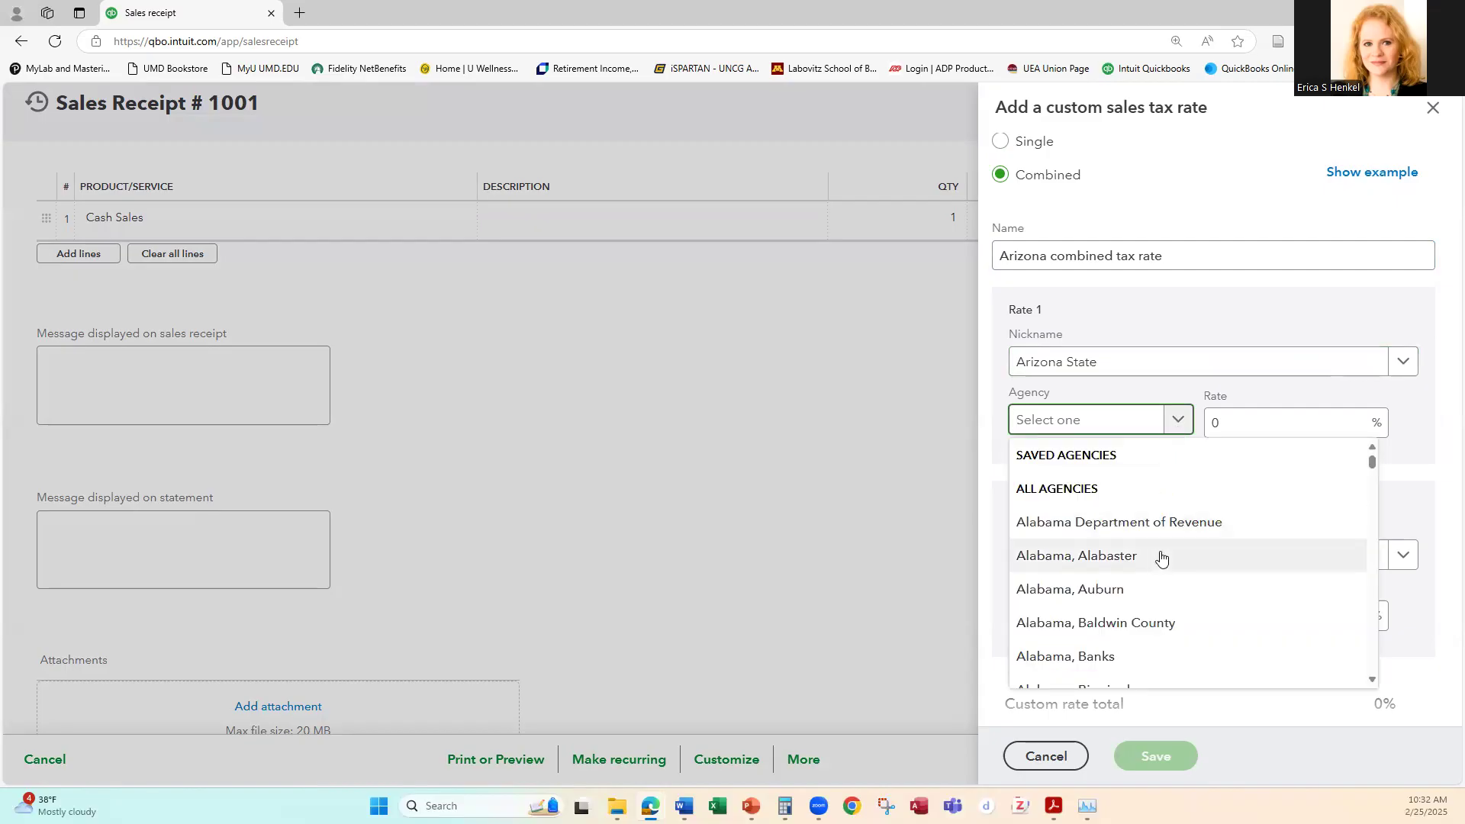
{"action": "scroll", "coordinate": [1155, 556], "scroll_direction": "down", "scroll_amount": 5}
{"action": "scroll", "coordinate": [1156, 558], "scroll_direction": "down", "scroll_amount": 10}
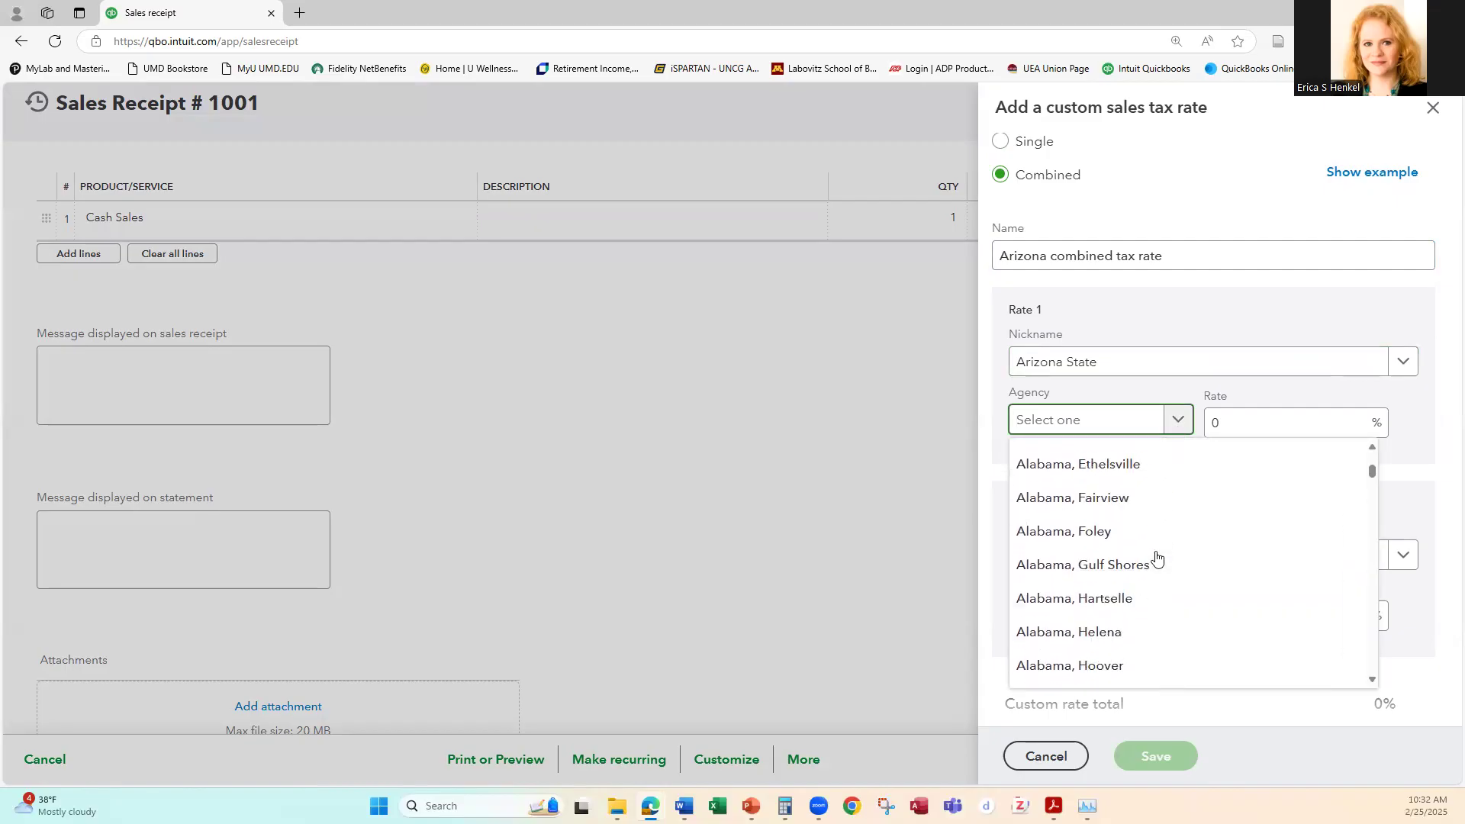
{"action": "scroll", "coordinate": [1156, 557], "scroll_direction": "down", "scroll_amount": 15}
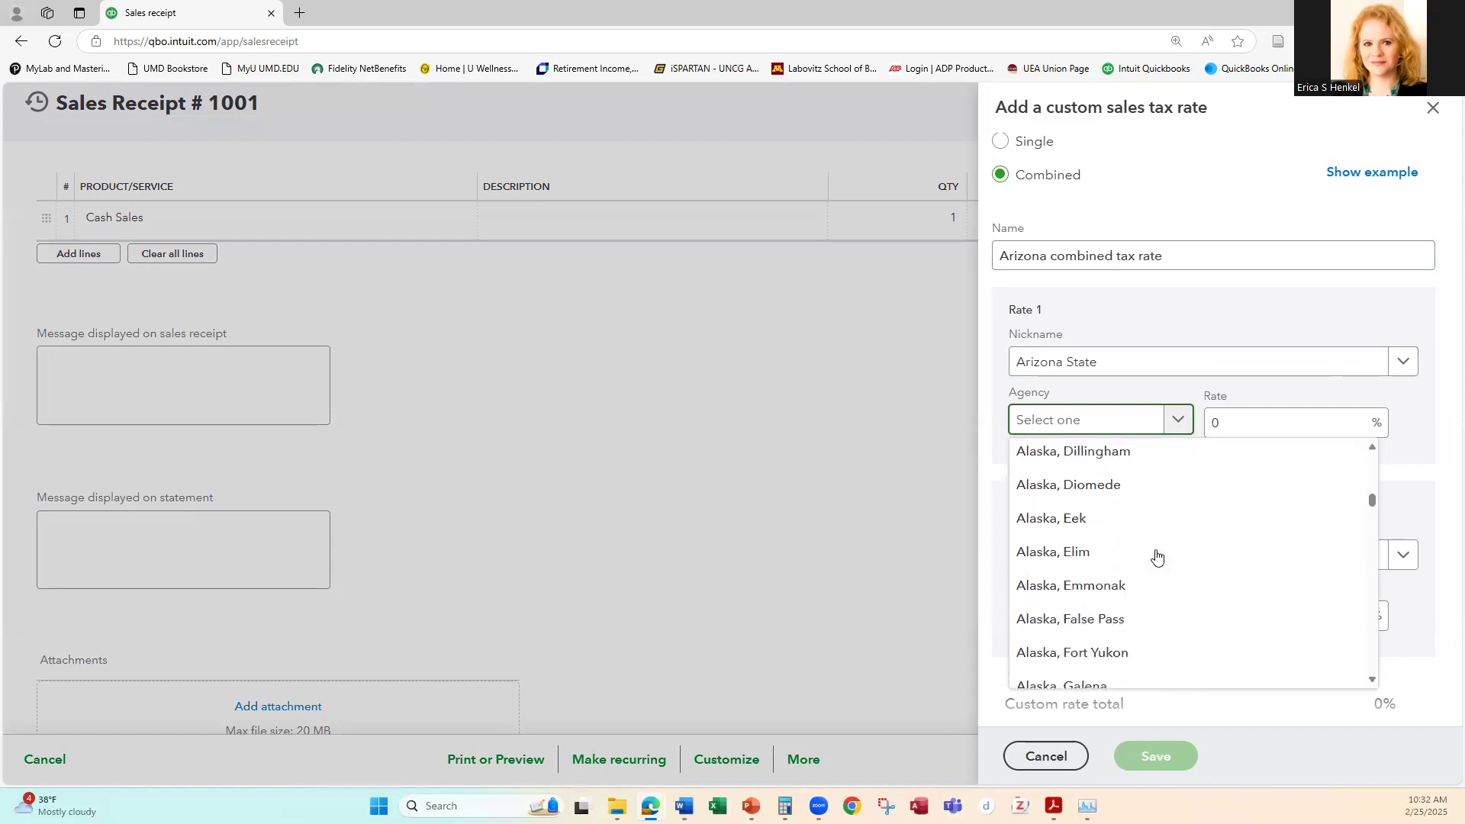
{"action": "type", "text": "ar"}
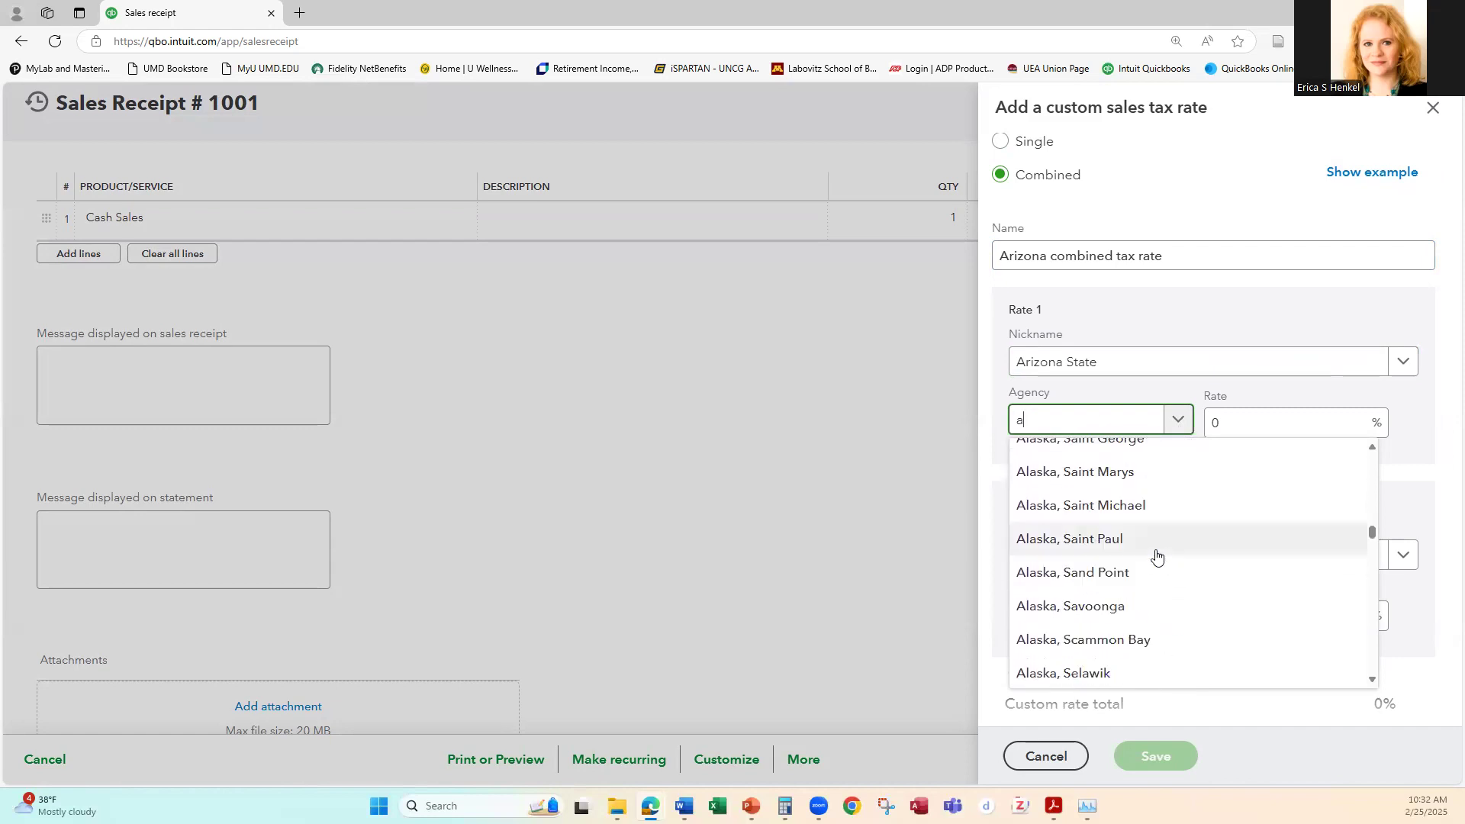
{"action": "scroll", "coordinate": [1247, 549], "scroll_direction": "up", "scroll_amount": 3}
{"action": "scroll", "coordinate": [1247, 550], "scroll_direction": "up", "scroll_amount": 5}
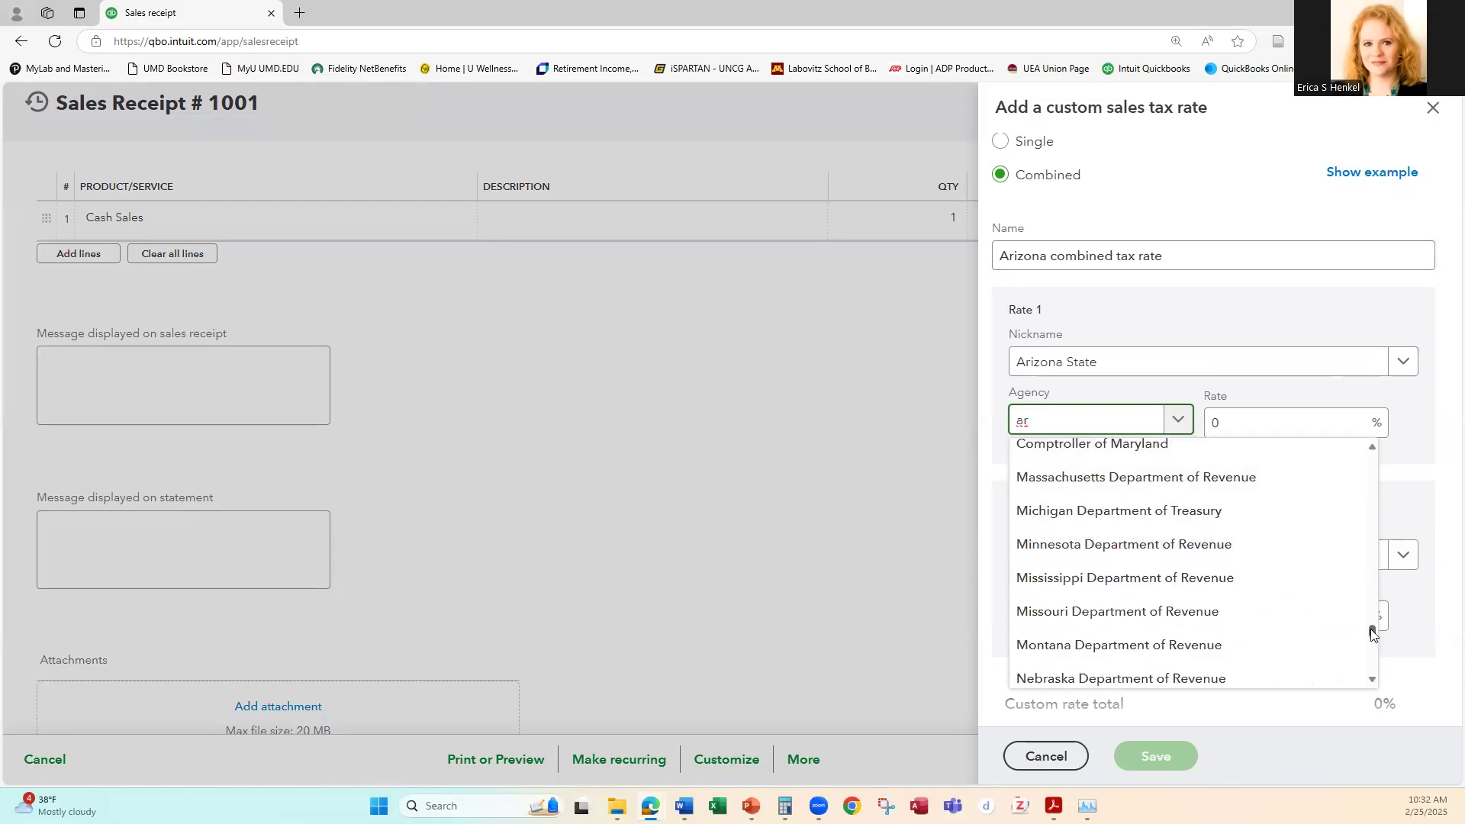
{"action": "left_click_drag", "start_coordinate": [1373, 631], "coordinate": [1366, 458]}
{"action": "scroll", "coordinate": [1366, 465], "scroll_direction": "down", "scroll_amount": 3}
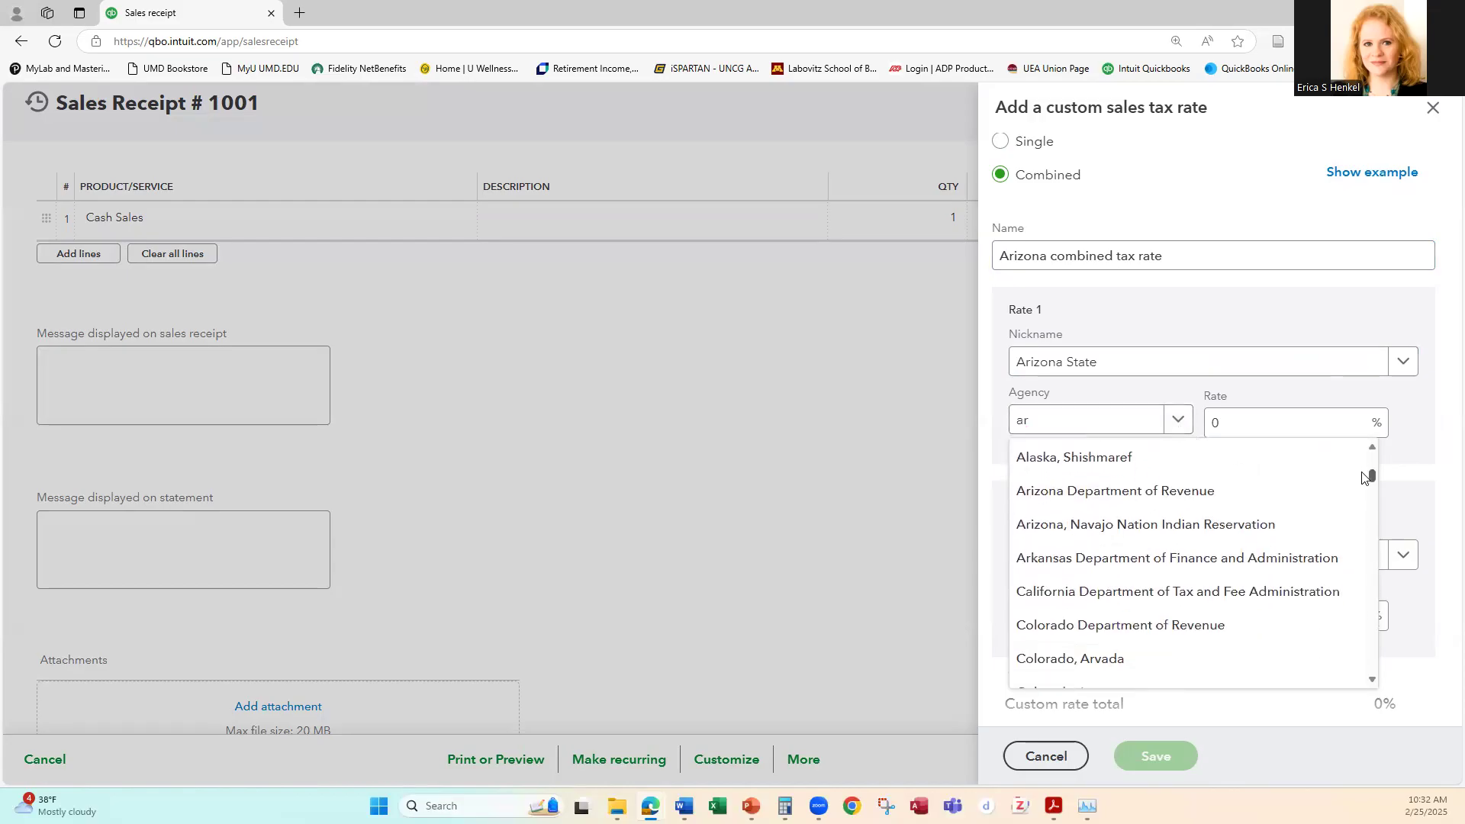
{"action": "left_click", "coordinate": [1148, 499]}
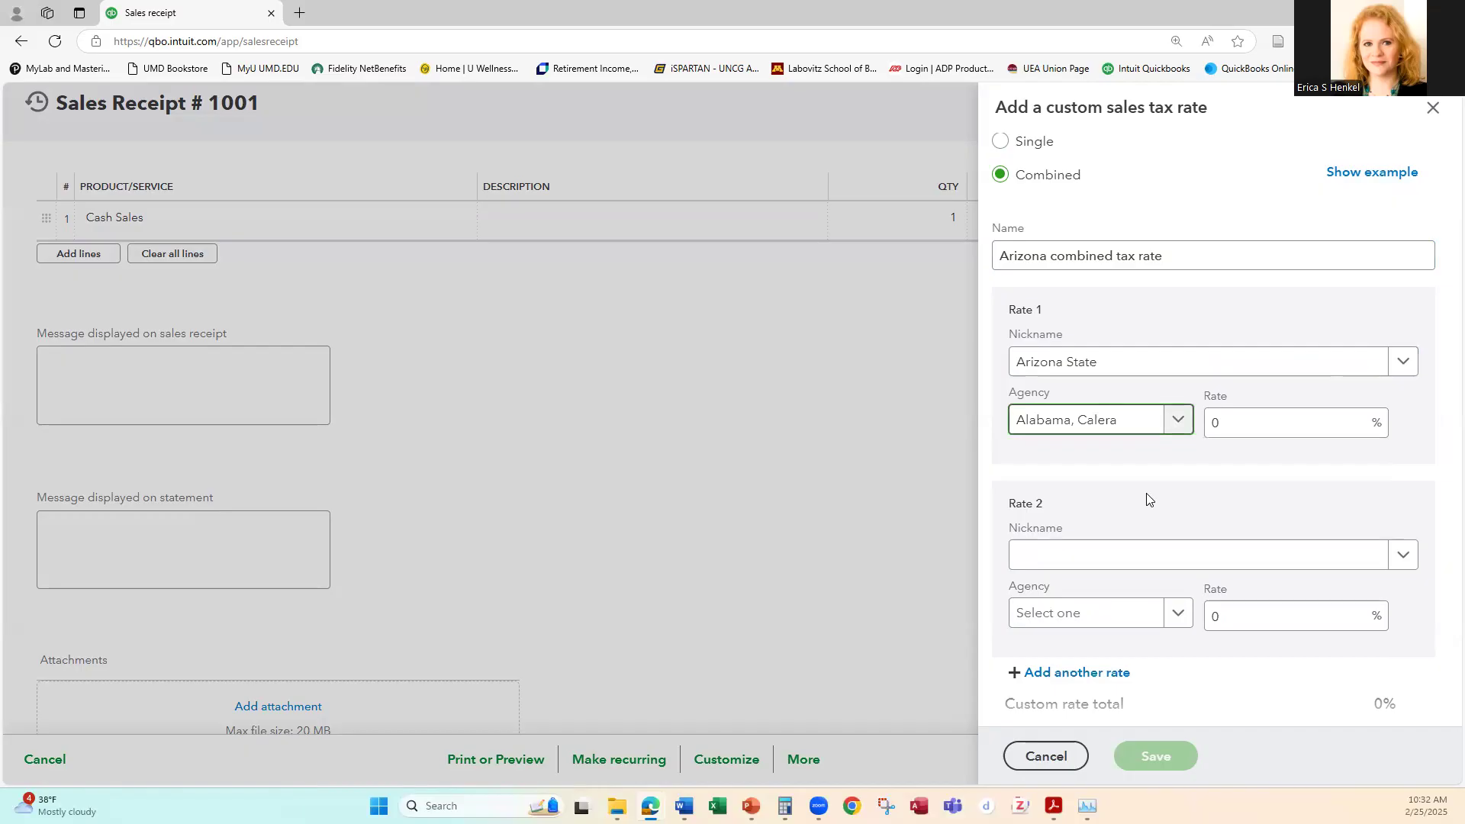
Step: Assign the Arizona Department of Revenue as the Arizona State rate's agency and set that rate to 5.60%
{"action": "left_click", "coordinate": [1178, 419]}
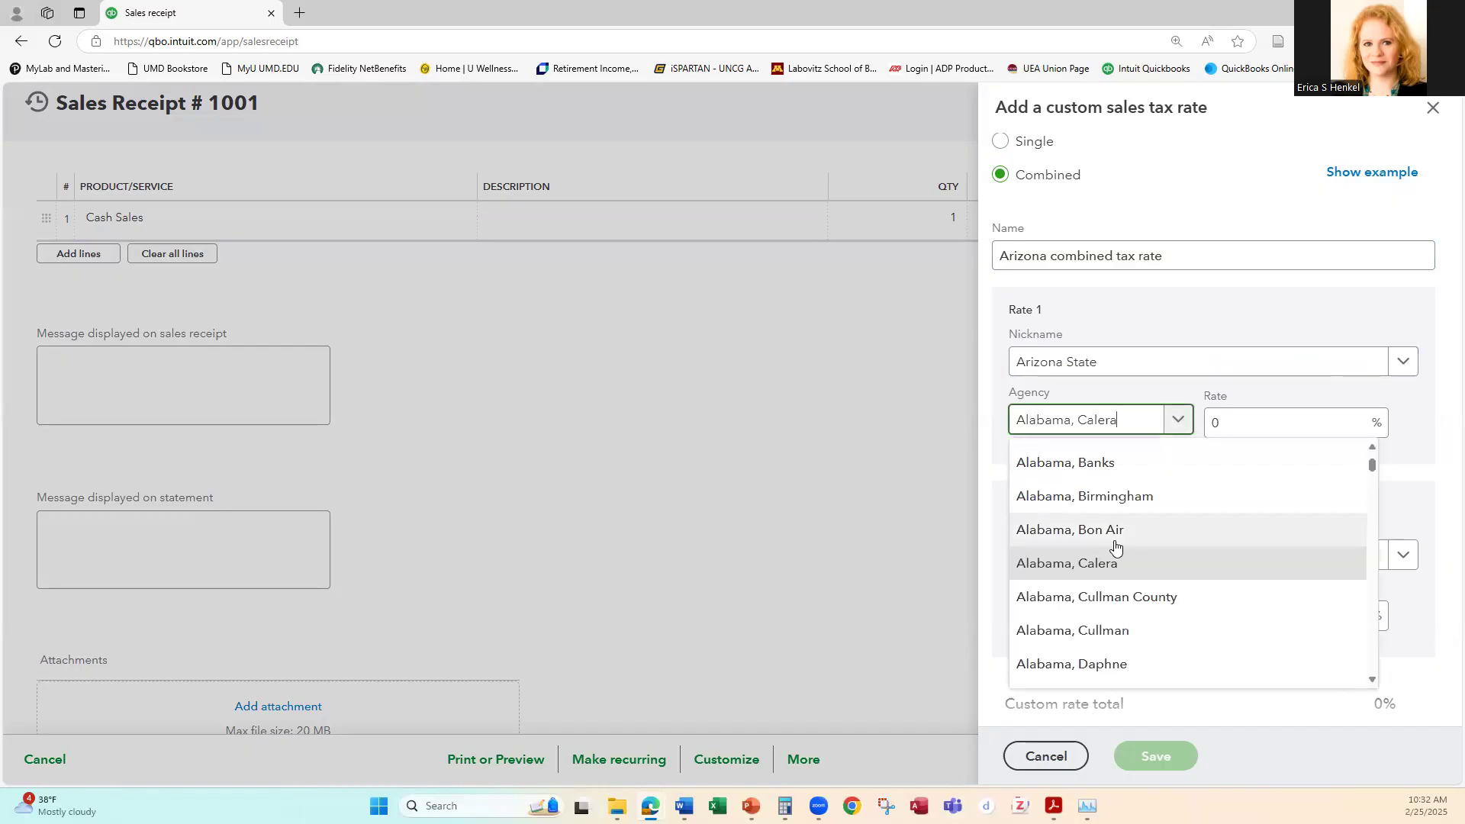
{"action": "scroll", "coordinate": [1116, 546], "scroll_direction": "down", "scroll_amount": 15}
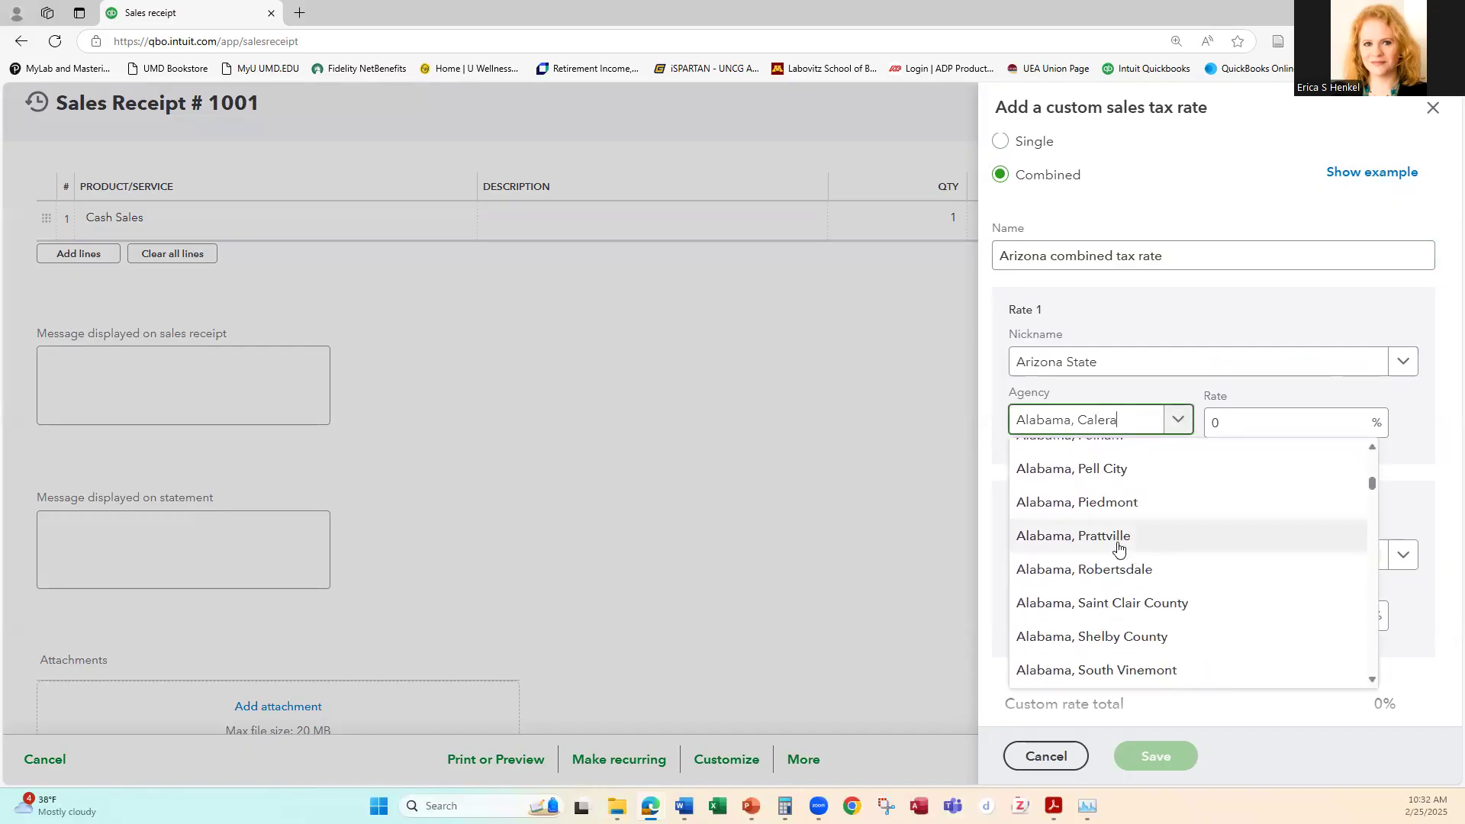
{"action": "scroll", "coordinate": [1119, 548], "scroll_direction": "down", "scroll_amount": 15}
{"action": "scroll", "coordinate": [1119, 548], "scroll_direction": "down", "scroll_amount": 15}
{"action": "scroll", "coordinate": [1119, 548], "scroll_direction": "down", "scroll_amount": 15}
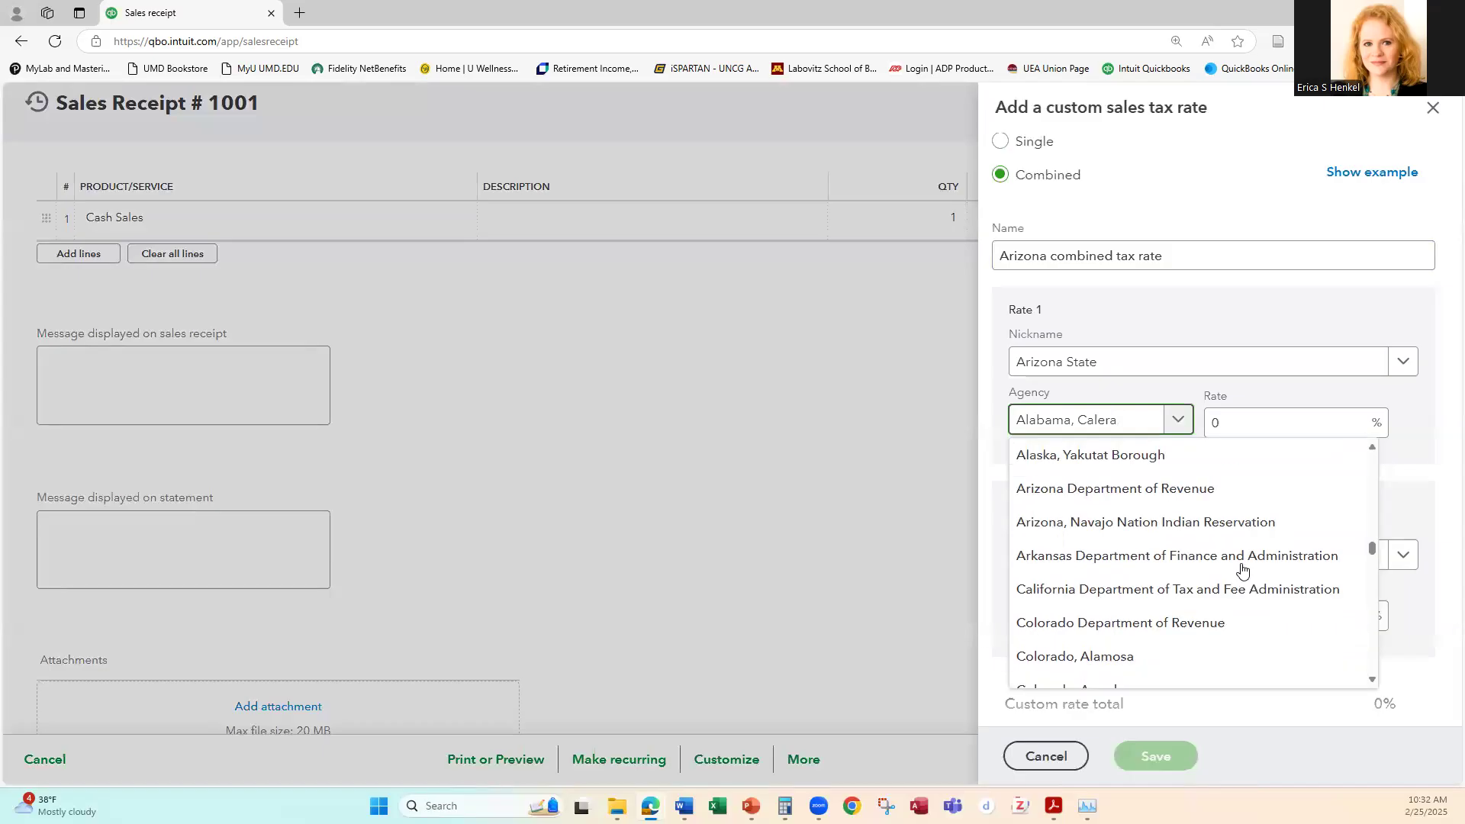
{"action": "left_click", "coordinate": [1170, 492]}
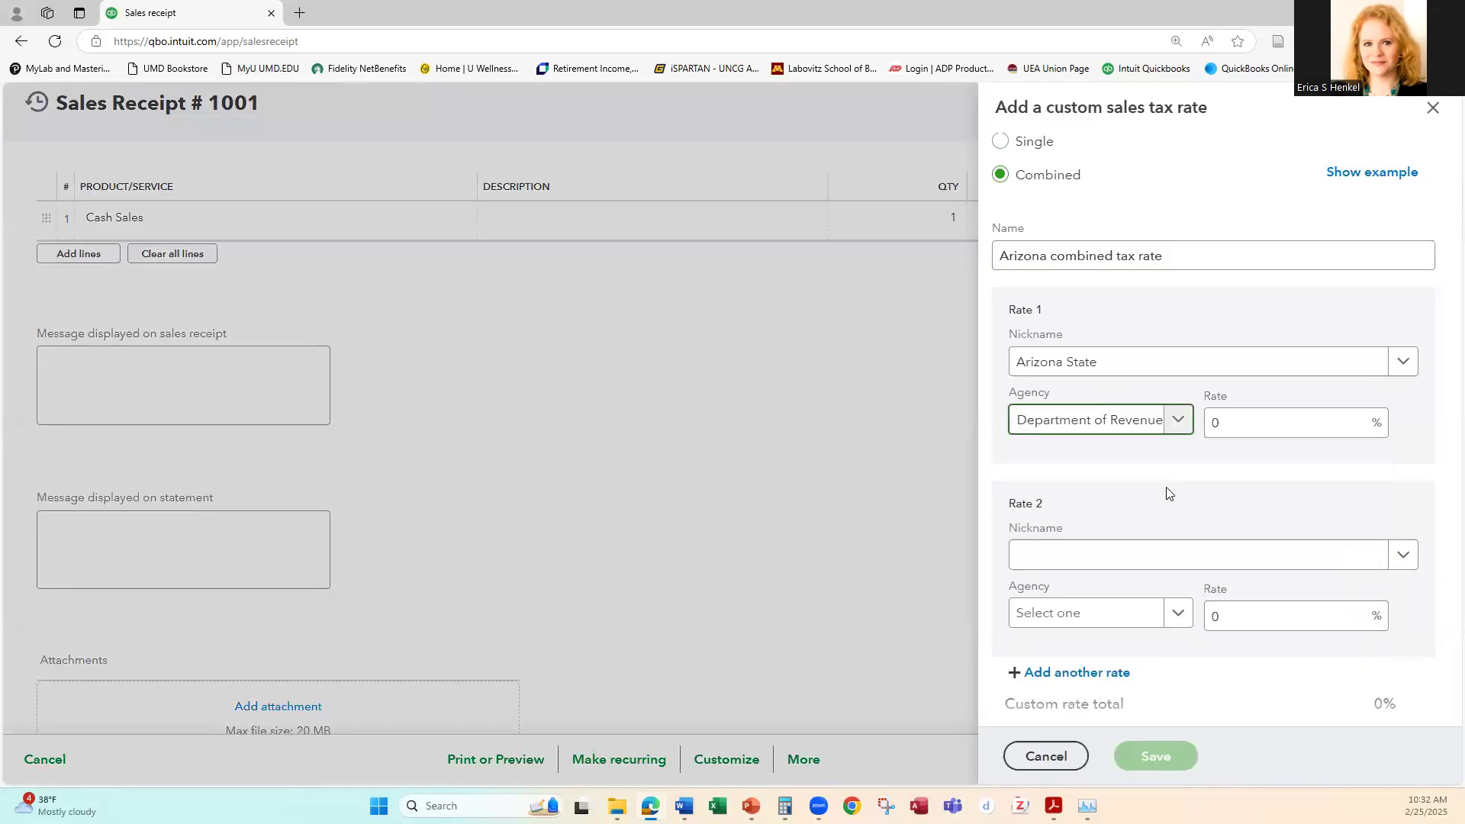
{"action": "left_click", "coordinate": [1273, 430]}
{"action": "double_click", "coordinate": [1270, 423]}
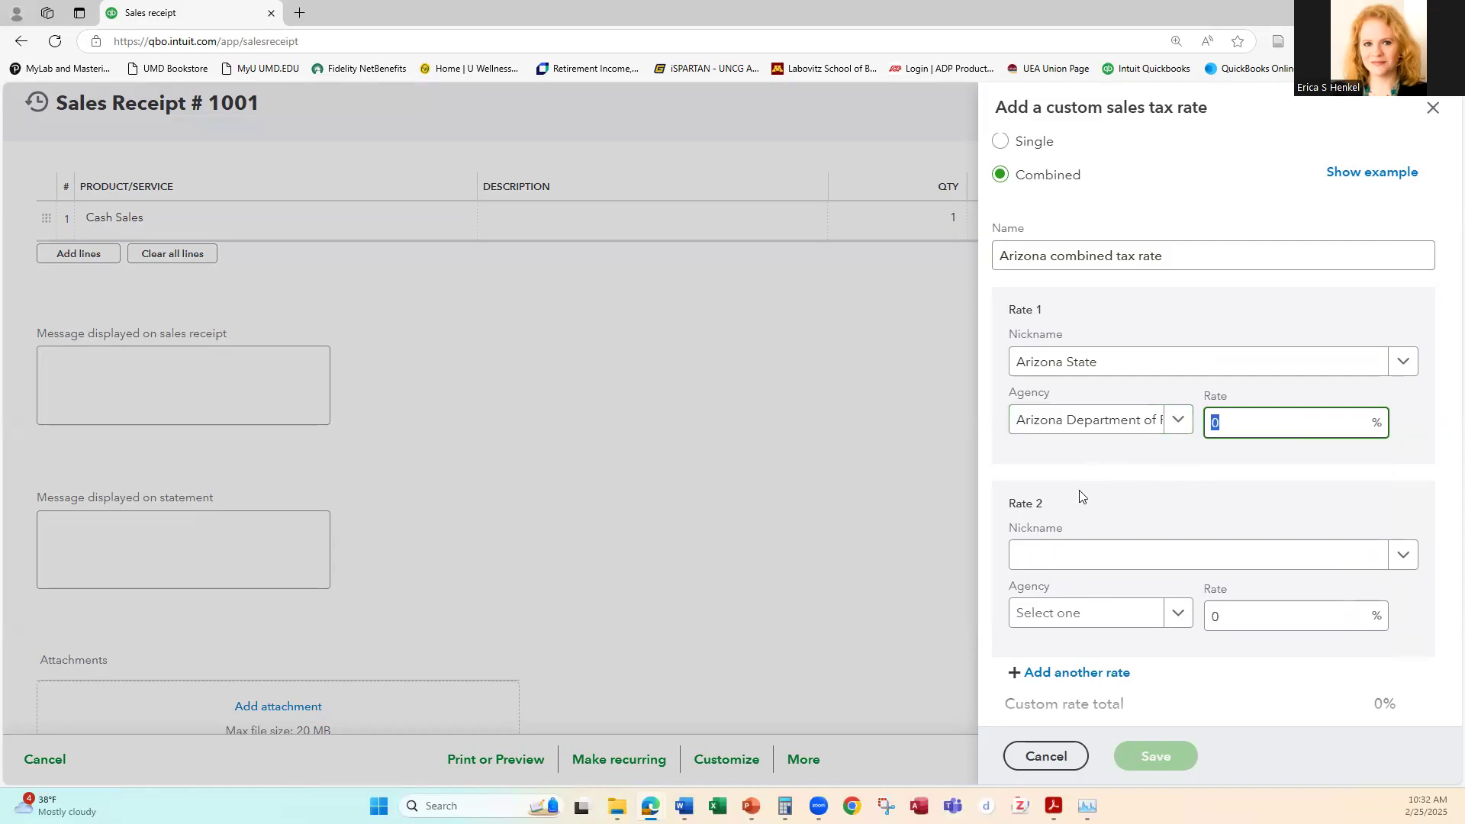
{"action": "key", "text": "Tab"}
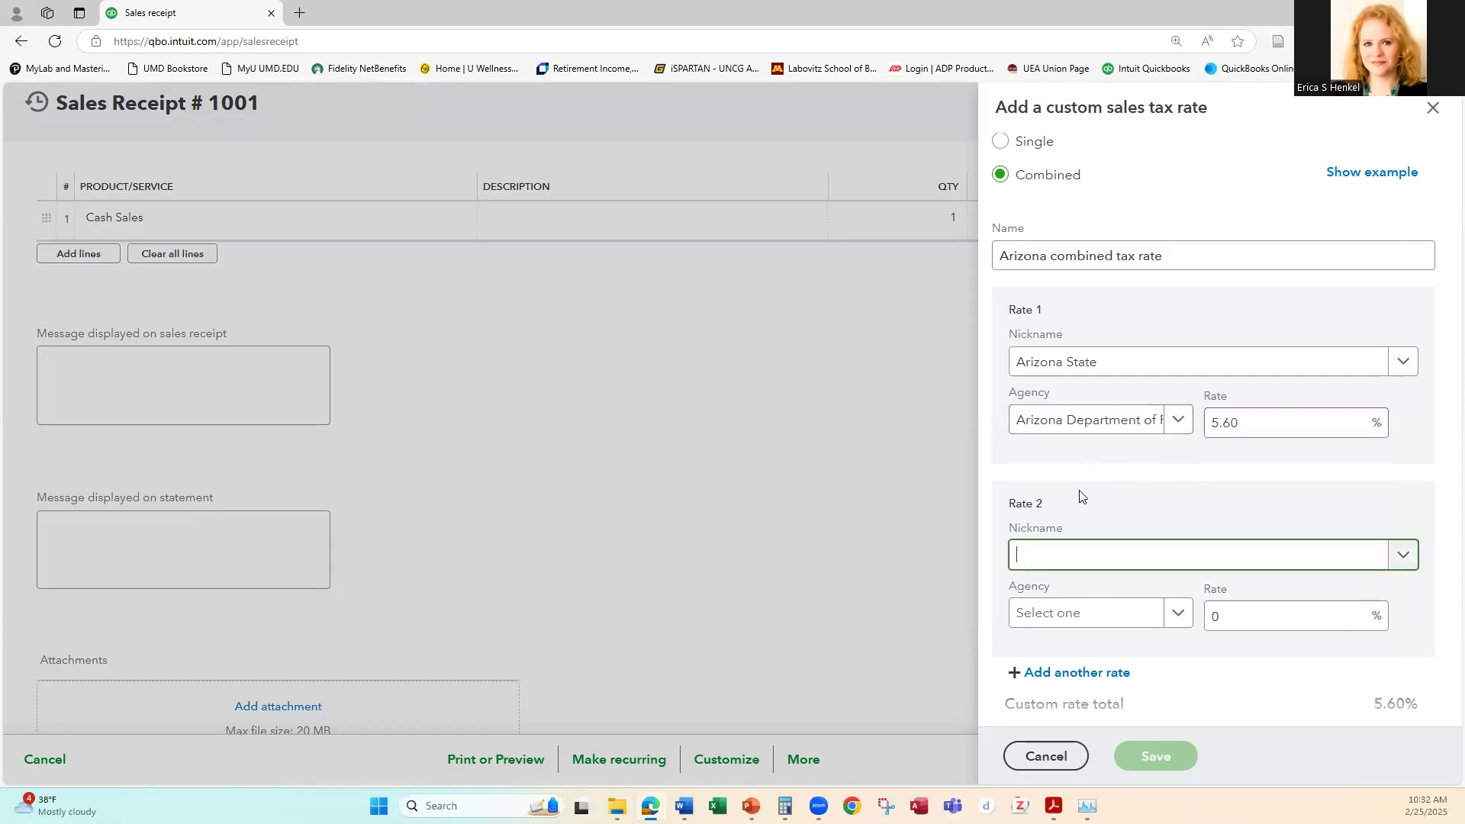
Step: Define the second rate as "Arizona, Pima County" with the Arizona Department of Revenue as agency and a 0.5% rate
{"action": "type", "text": "Arizona, Pima County"}
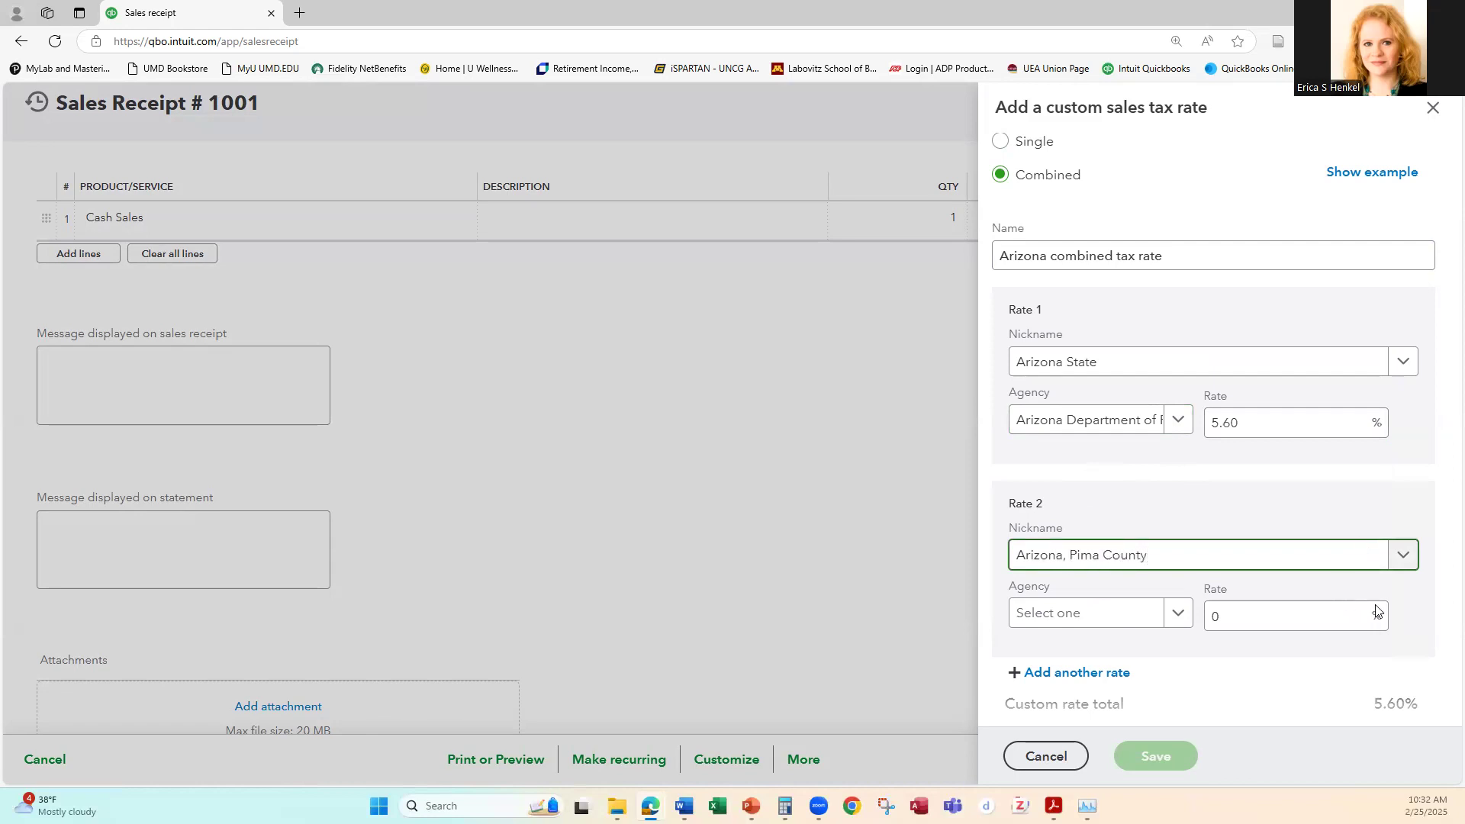
{"action": "left_click", "coordinate": [1171, 617]}
{"action": "type", "text": "ar"}
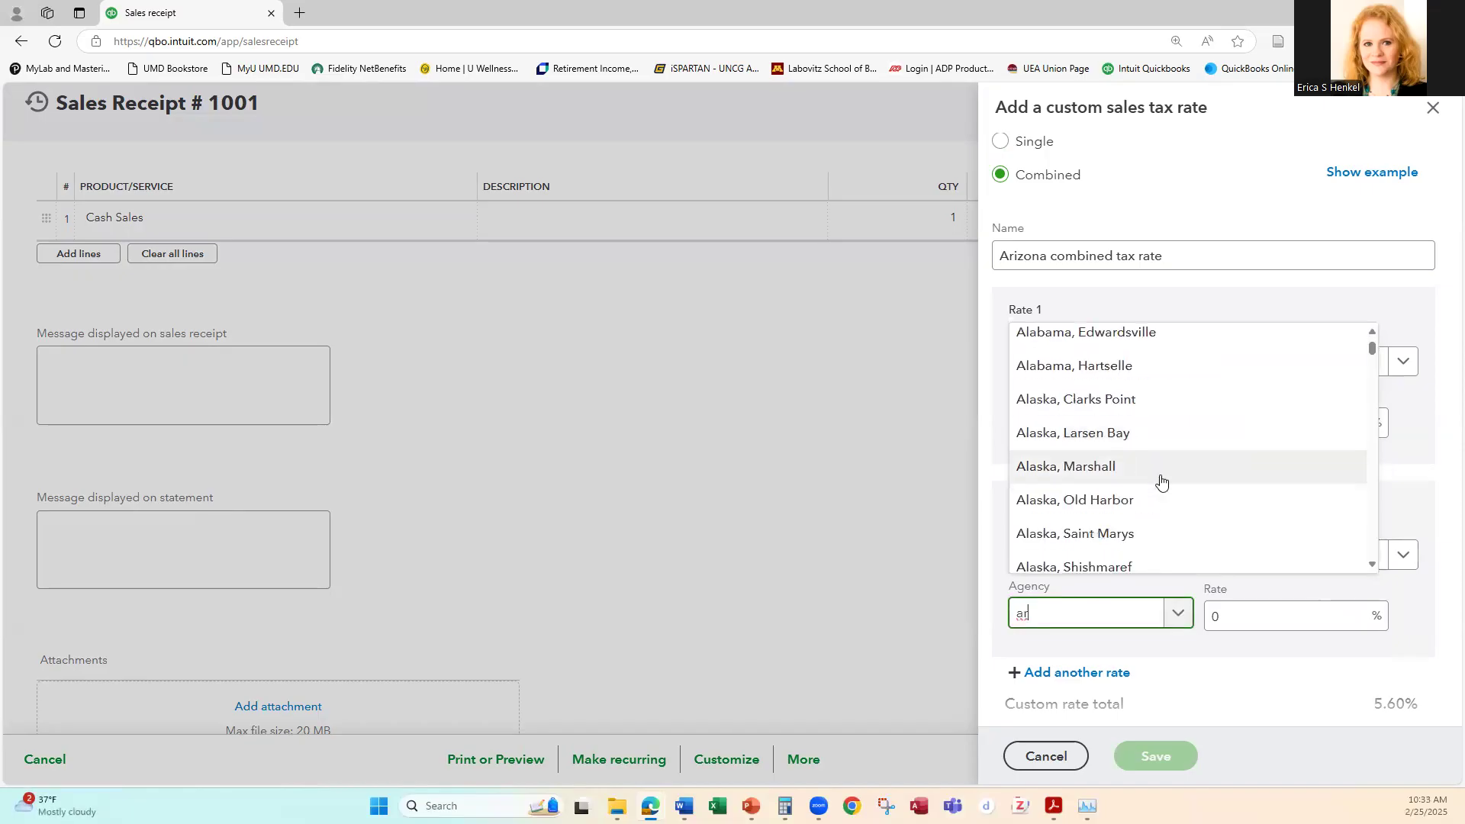
{"action": "scroll", "coordinate": [1161, 481], "scroll_direction": "down", "scroll_amount": 3}
{"action": "left_click", "coordinate": [1047, 412]}
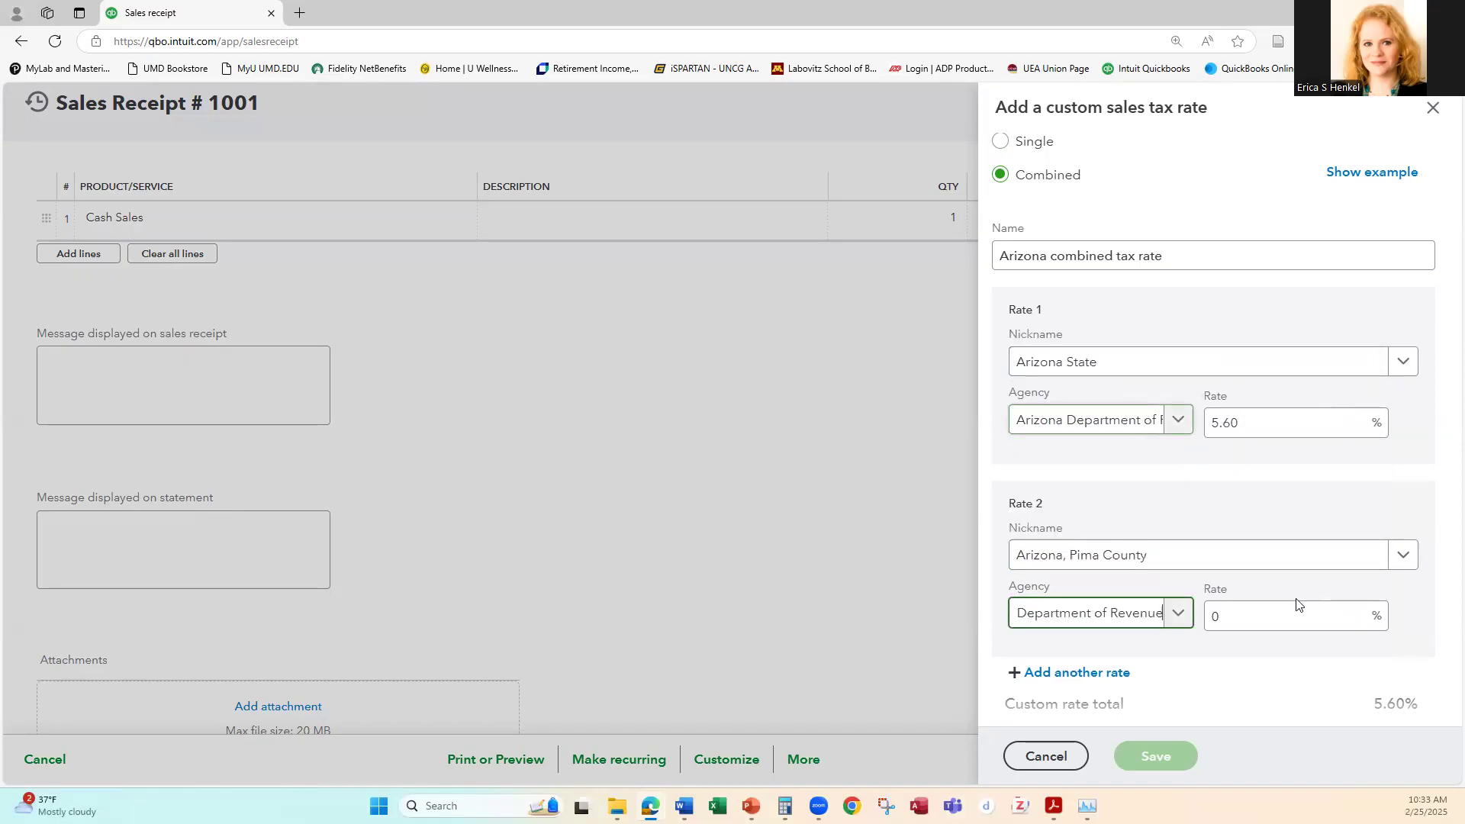
{"action": "left_click", "coordinate": [1272, 613]}
{"action": "left_click_drag", "start_coordinate": [1218, 611], "coordinate": [1208, 611]}
{"action": "type", "text": "0.5"}
{"action": "key", "text": "Tab"}
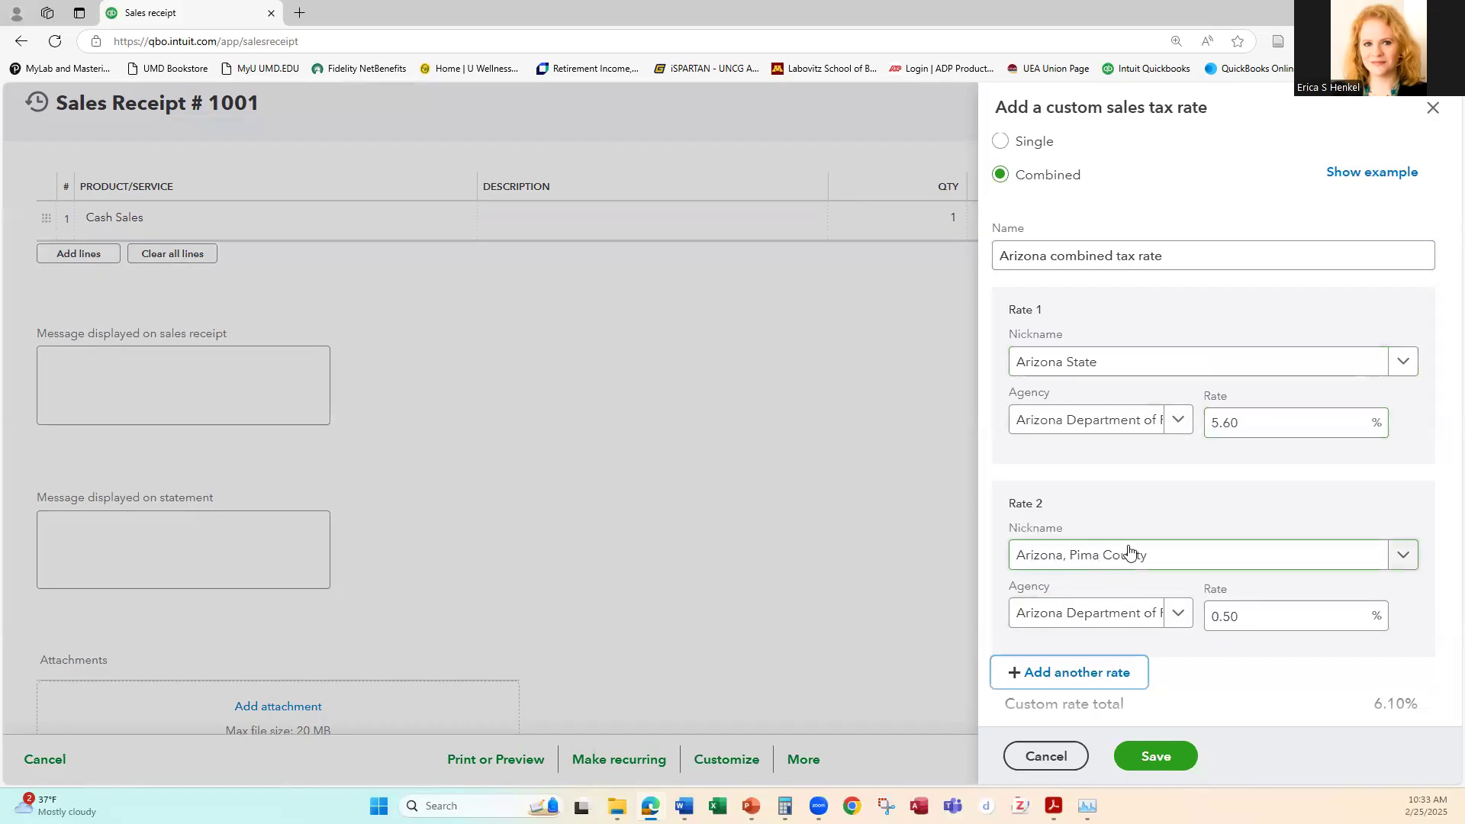
Step: Save the combined custom rate and select Arizona combined tax rate as the sales receipt's tax rate
{"action": "left_click", "coordinate": [1157, 757]}
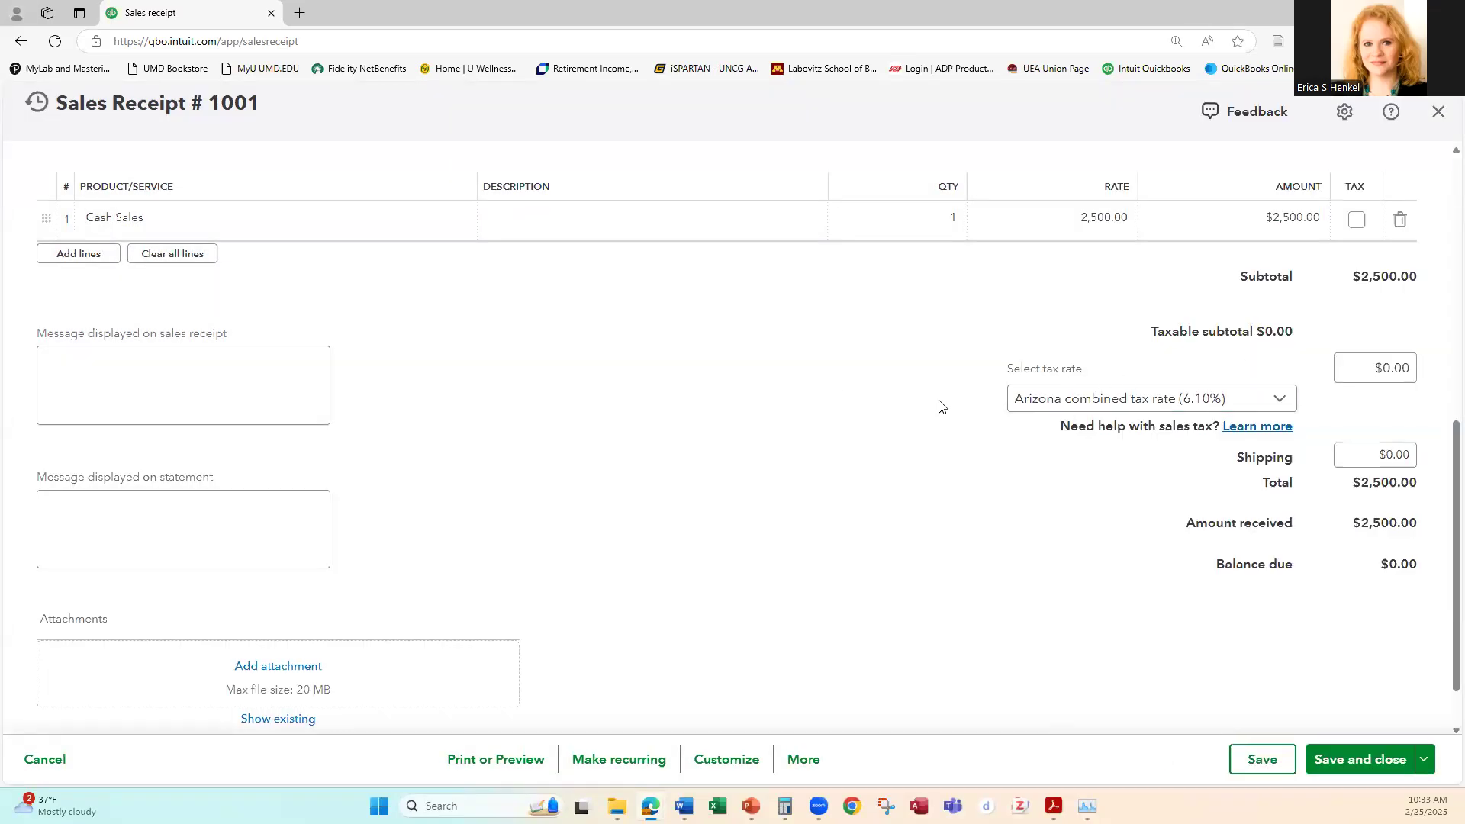
{"action": "left_click", "coordinate": [1223, 399]}
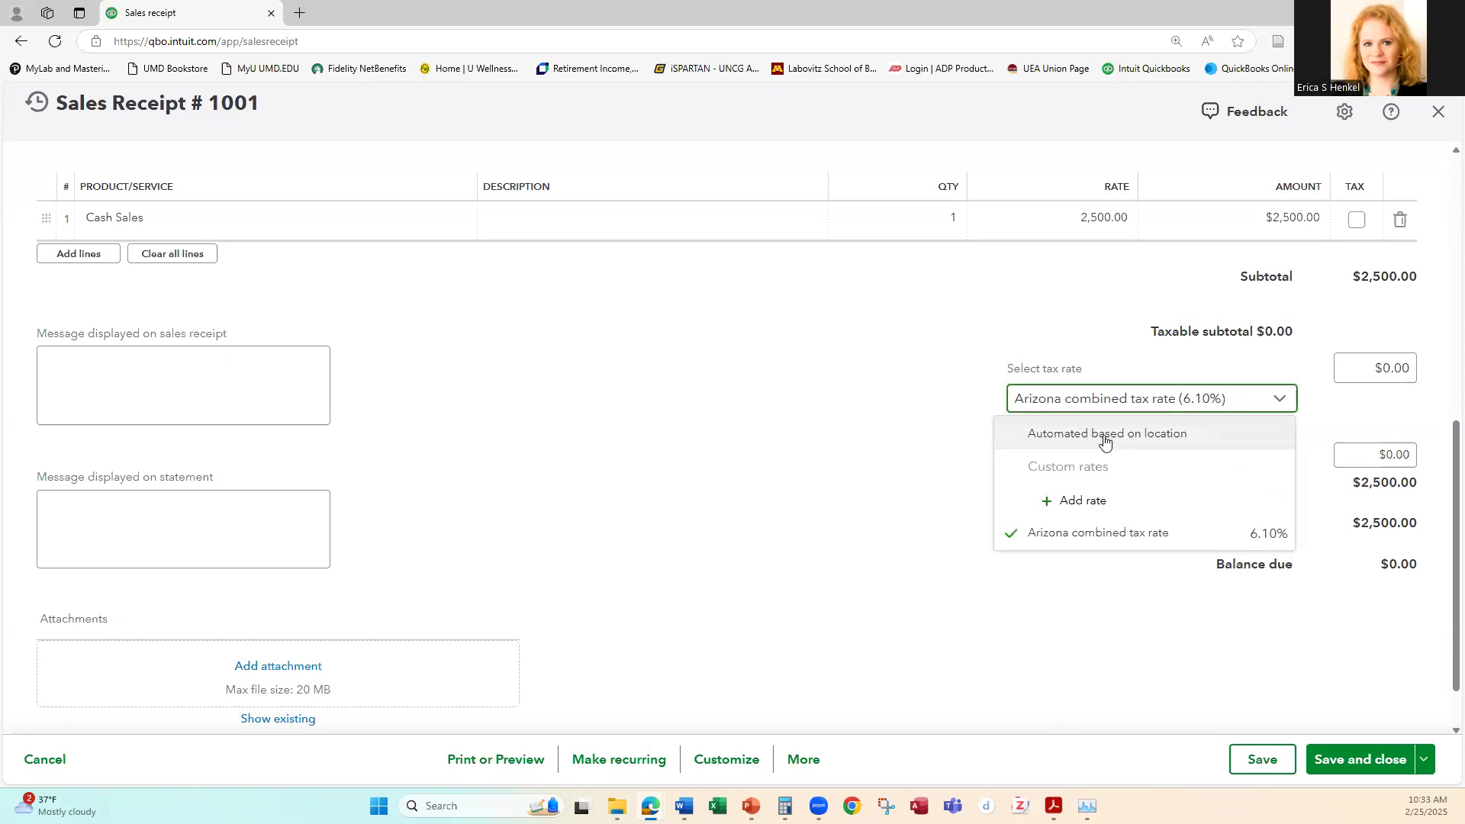
{"action": "left_click", "coordinate": [1104, 533]}
{"action": "key", "text": "Tab"}
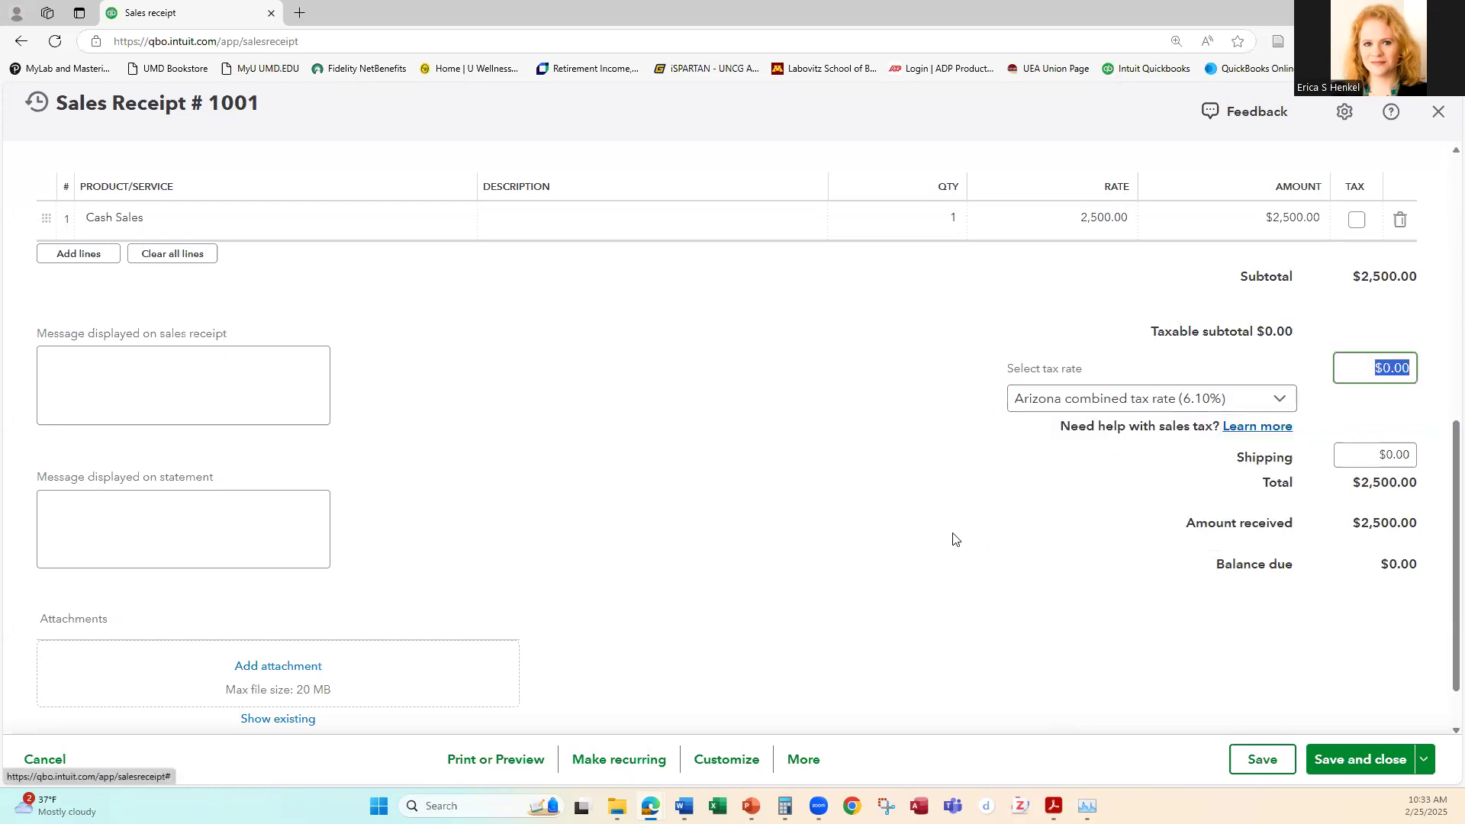
{"action": "key", "text": "Tab"}
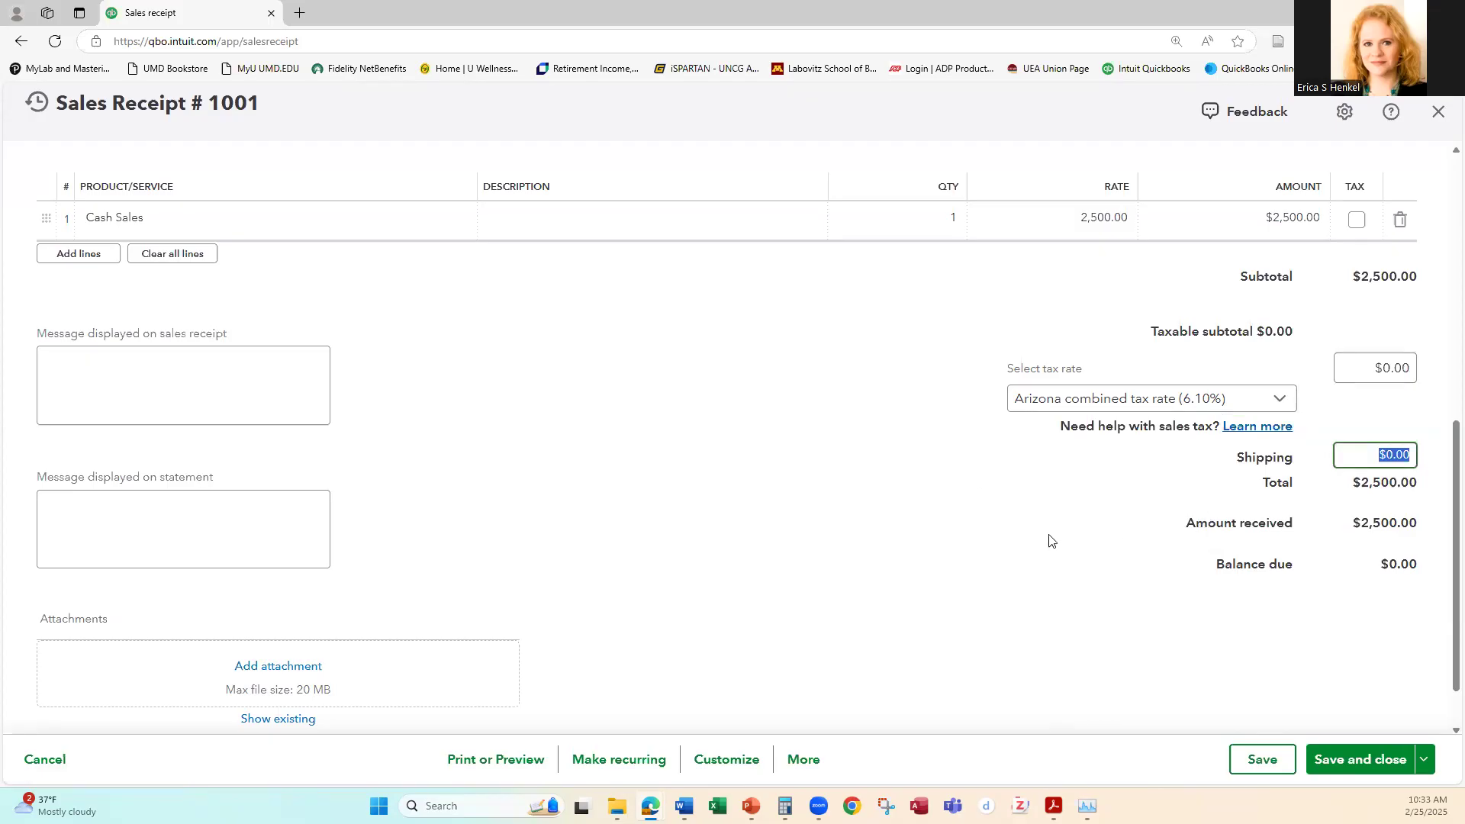
Step: Save the cash sales receipt with the Arizona combined tax rate selected
{"action": "scroll", "coordinate": [1040, 539], "scroll_direction": "up", "scroll_amount": 2}
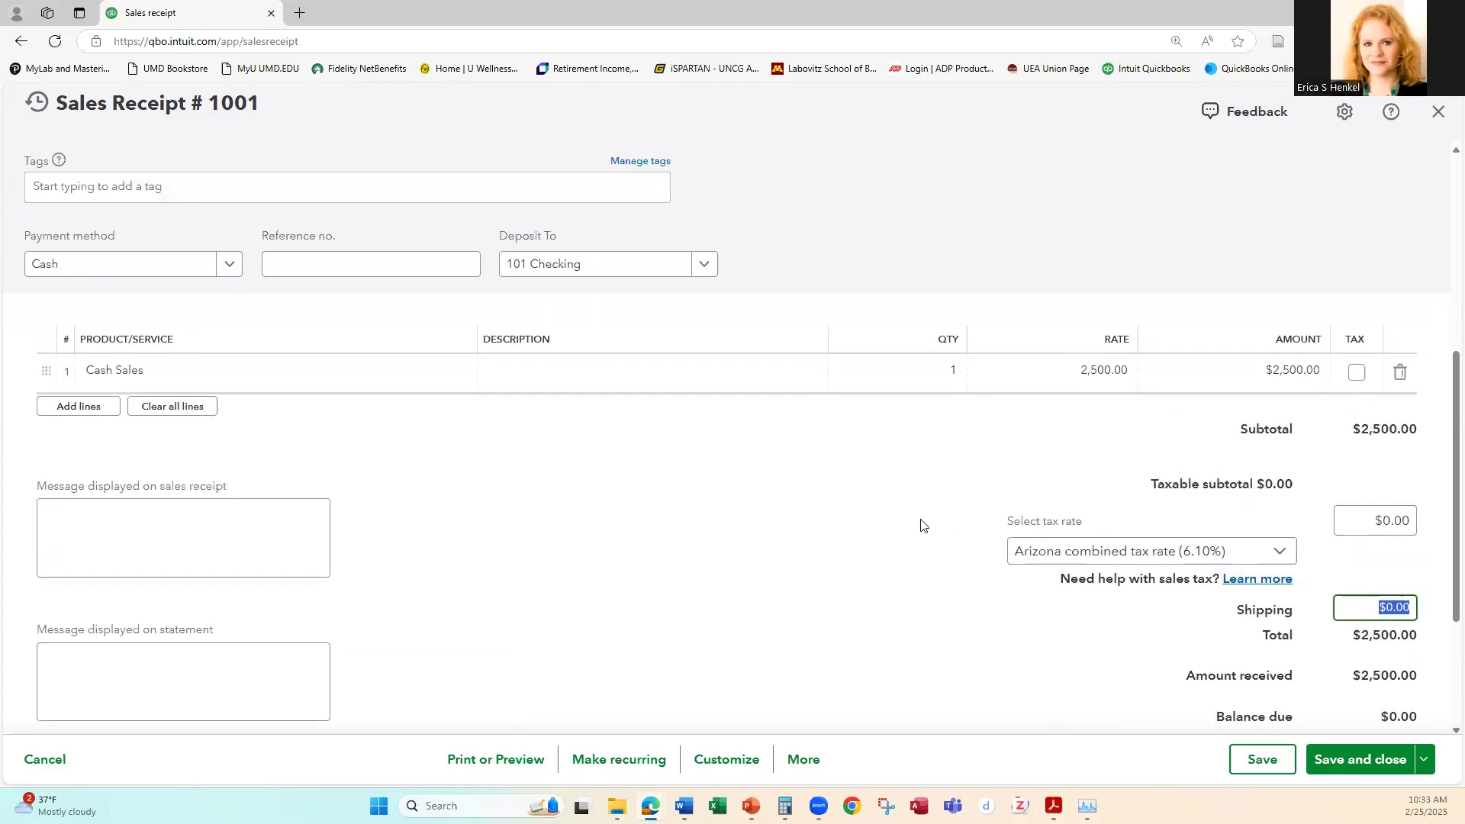
{"action": "scroll", "coordinate": [916, 521], "scroll_direction": "down", "scroll_amount": 3}
{"action": "left_click", "coordinate": [1256, 761]}
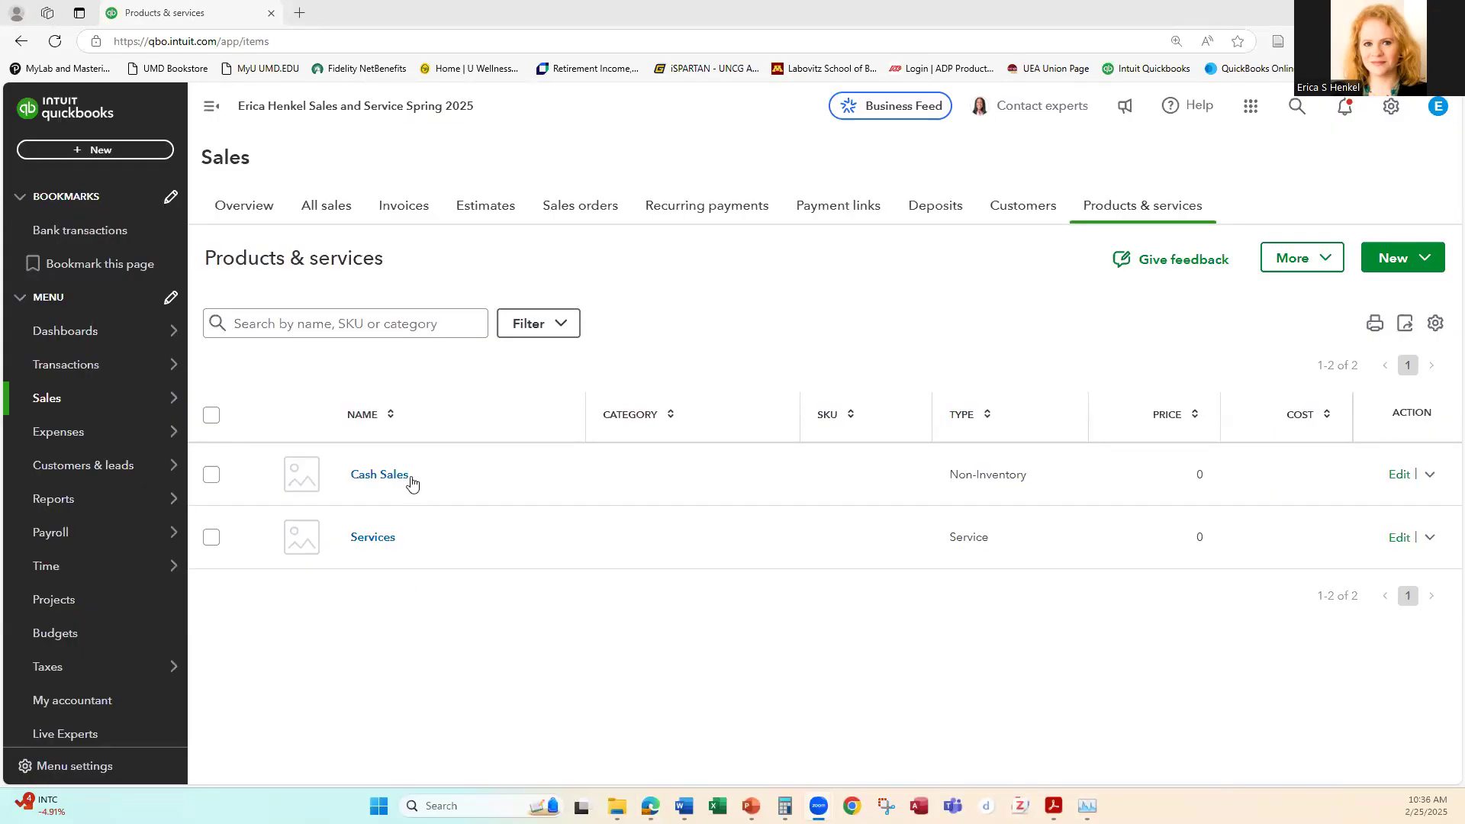
Step: Set the Cash Sales item's sales tax category to Taxable—standard rate and save the item
{"action": "left_click", "coordinate": [1401, 476]}
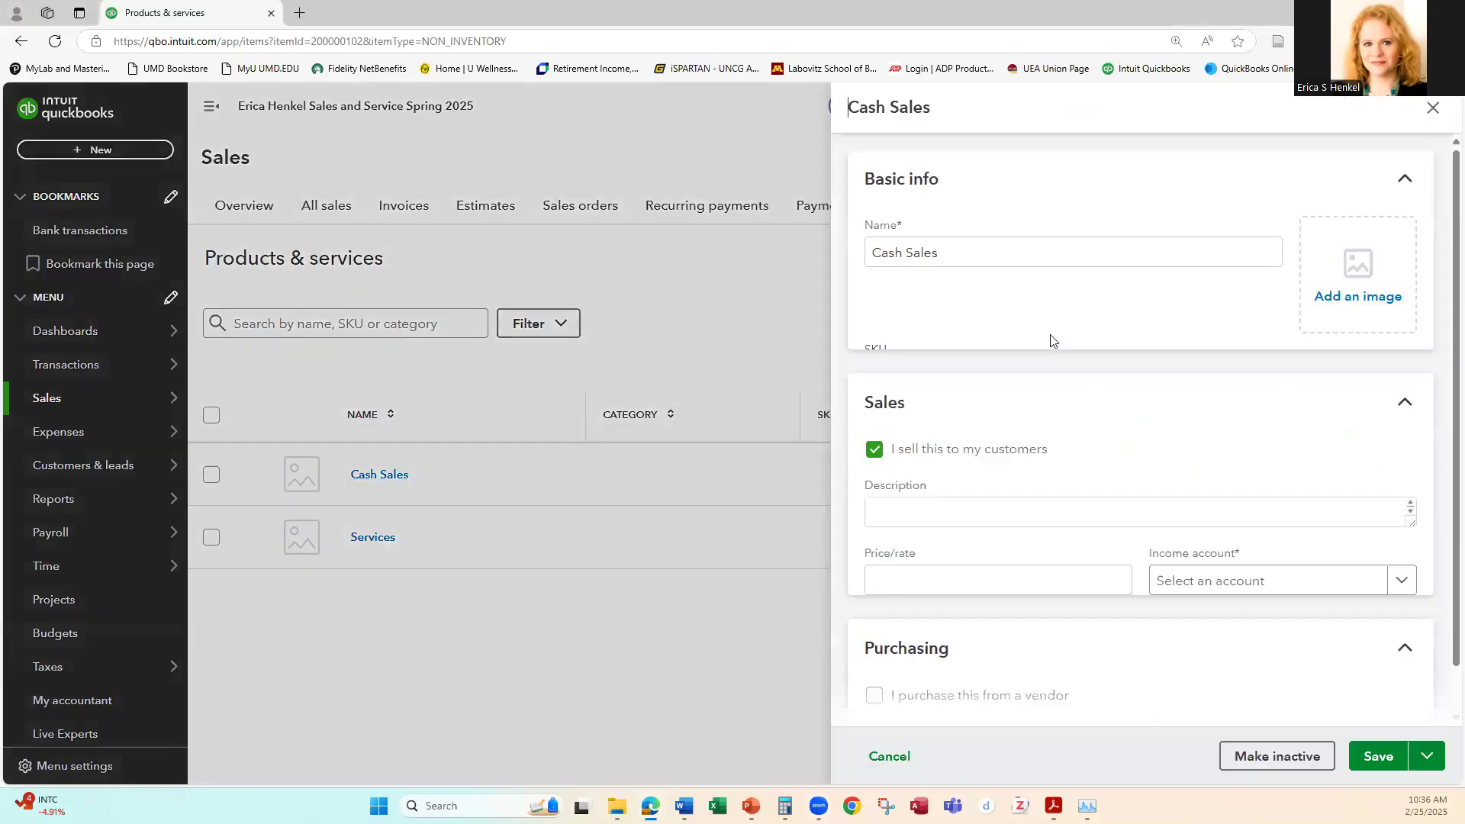
{"action": "scroll", "coordinate": [1145, 399], "scroll_direction": "down", "scroll_amount": 3}
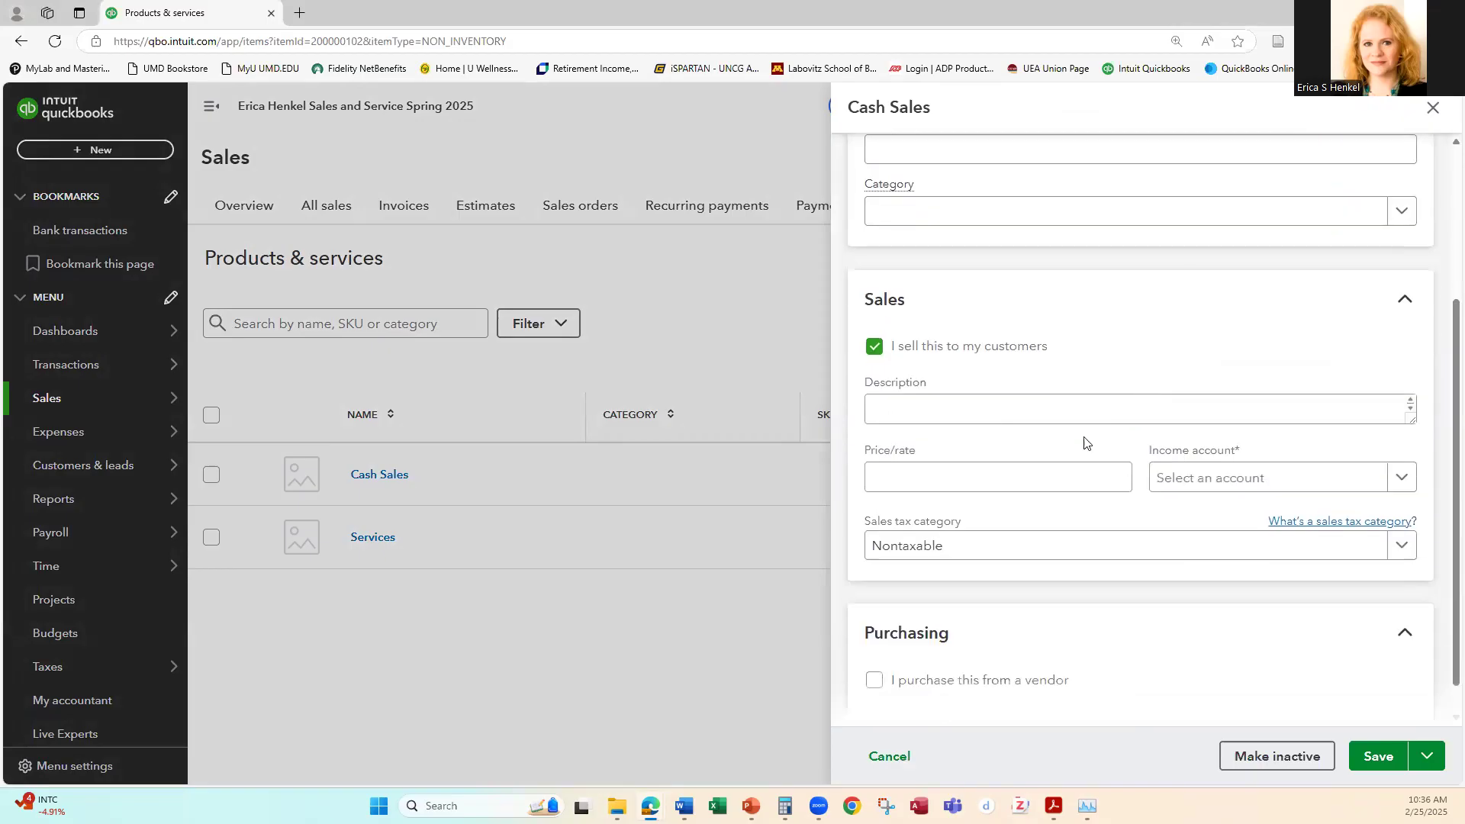
{"action": "left_click", "coordinate": [1083, 550]}
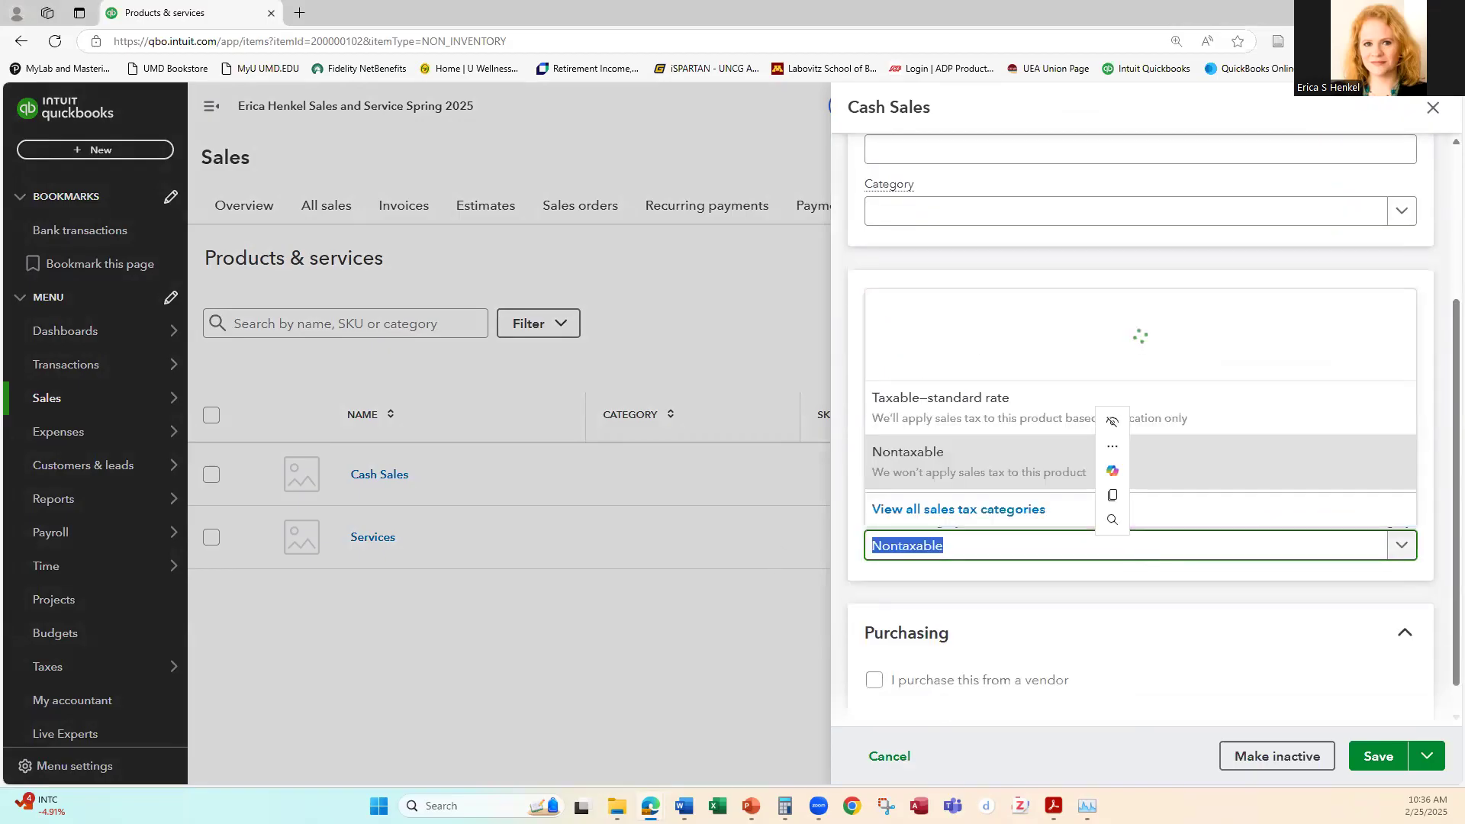
{"action": "left_click", "coordinate": [1399, 549]}
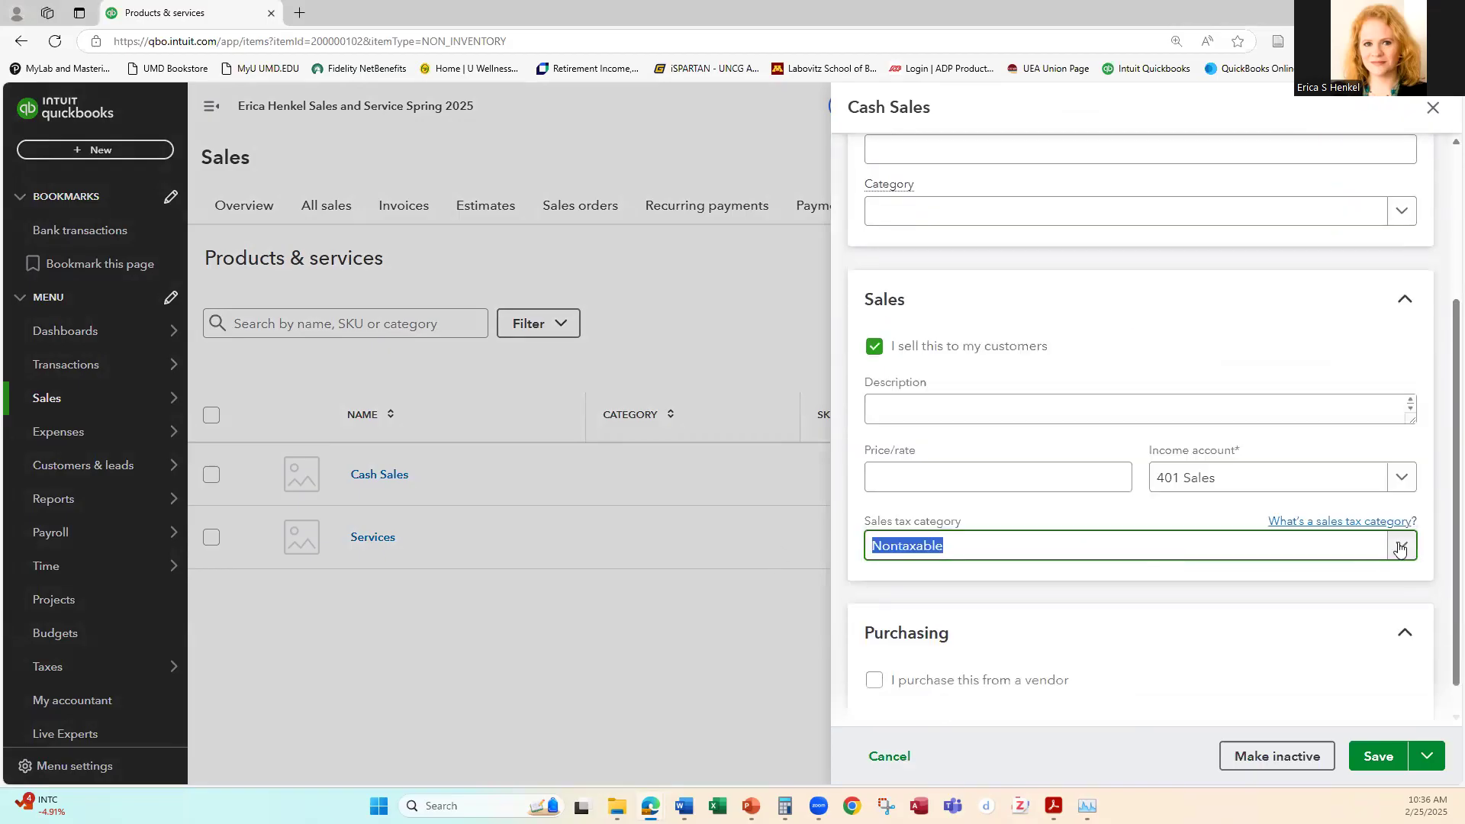
{"action": "left_click", "coordinate": [1400, 549]}
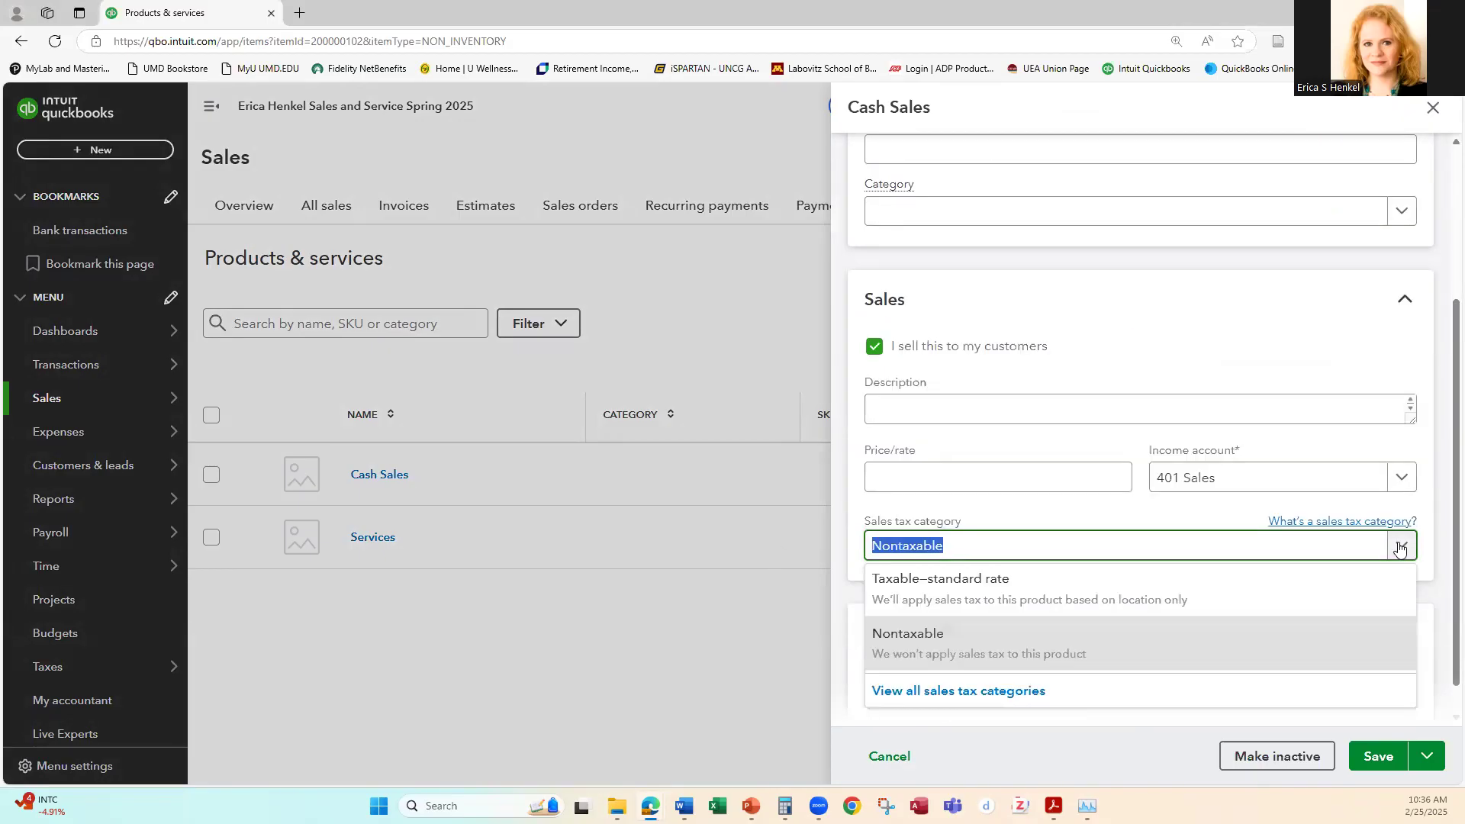
{"action": "left_click", "coordinate": [968, 591]}
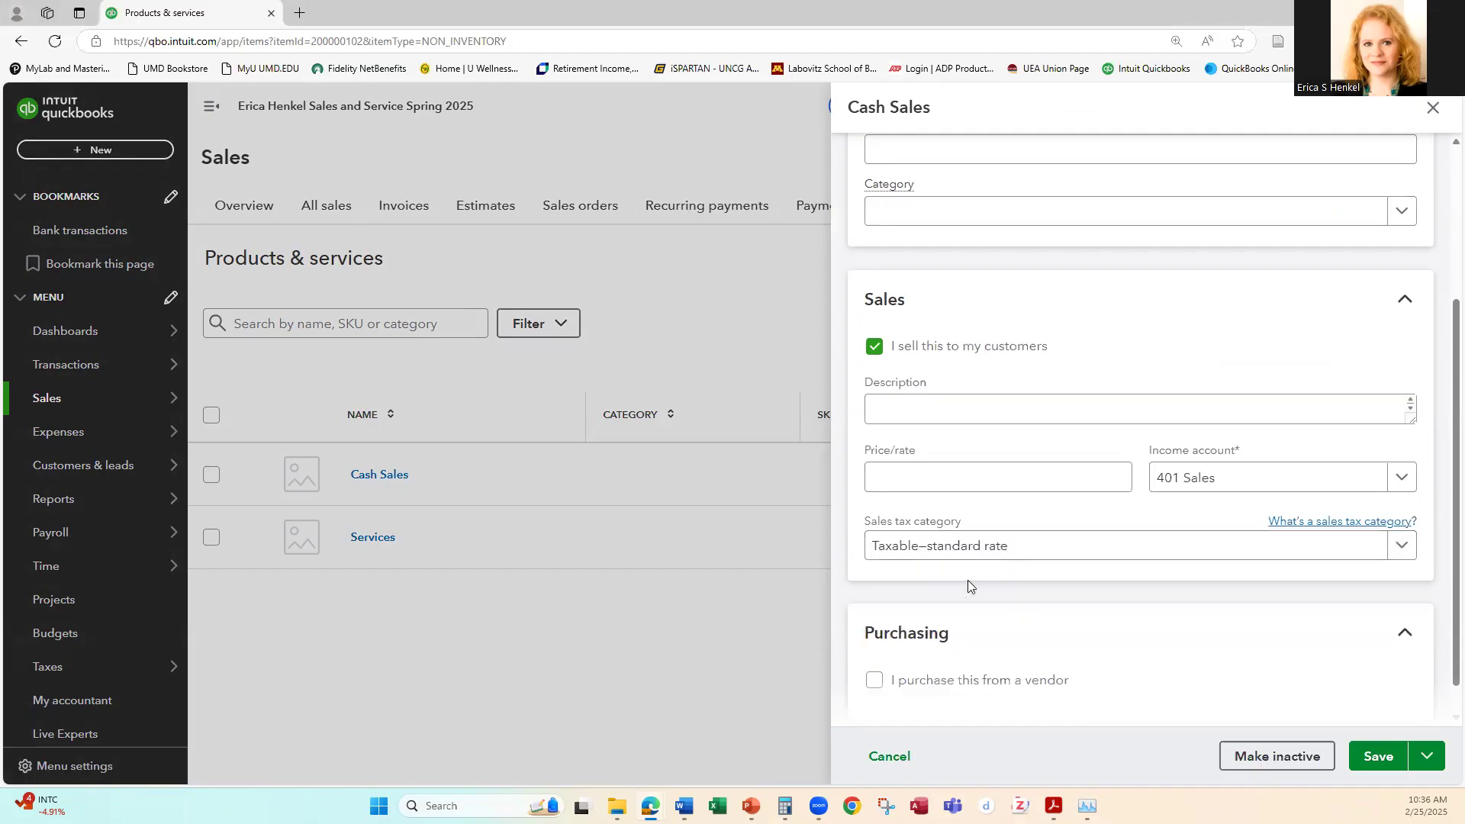
{"action": "left_click", "coordinate": [1400, 550]}
{"action": "left_click", "coordinate": [1399, 549]}
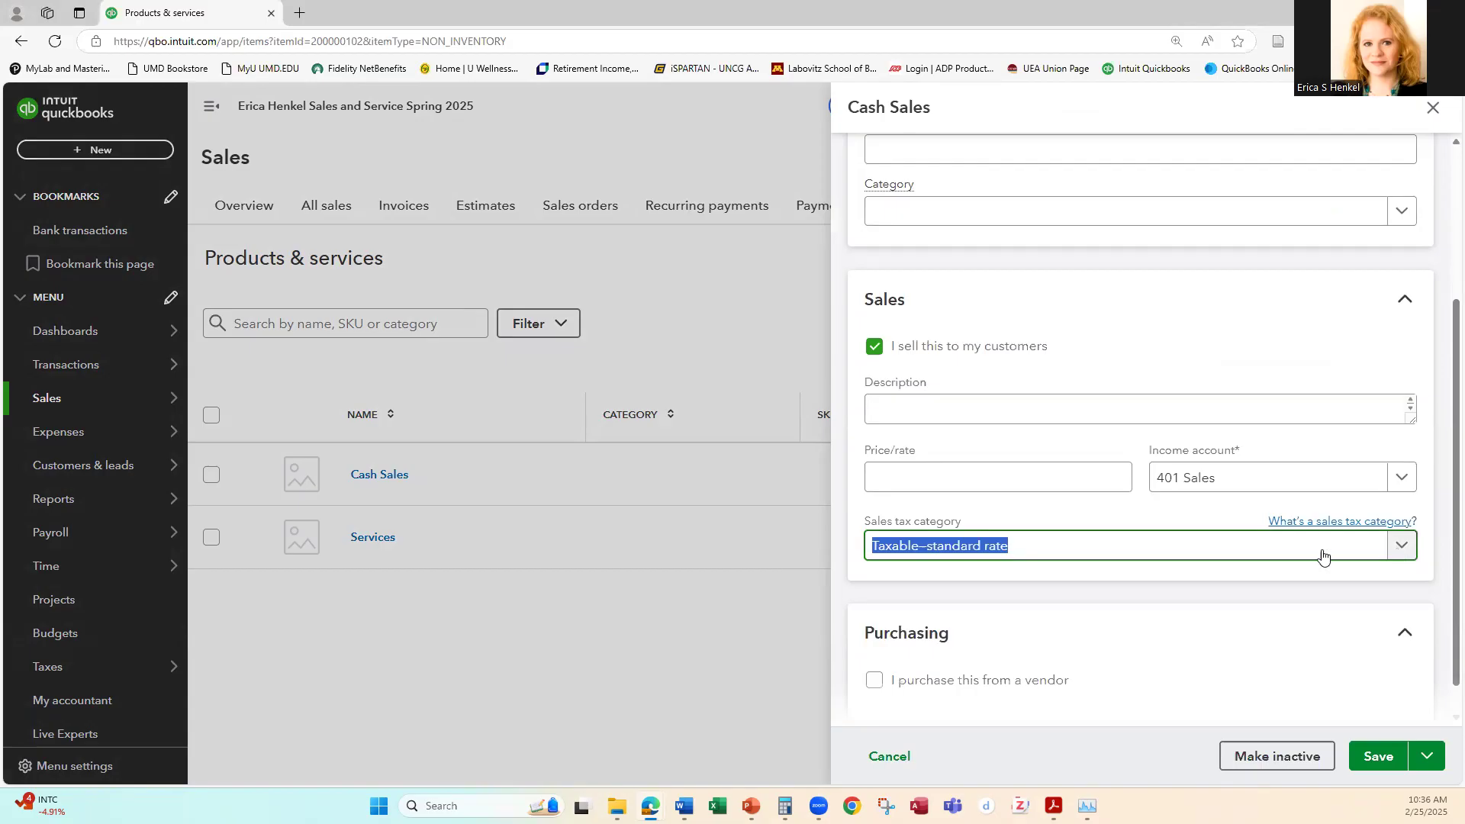
{"action": "scroll", "coordinate": [1352, 594], "scroll_direction": "down", "scroll_amount": 1}
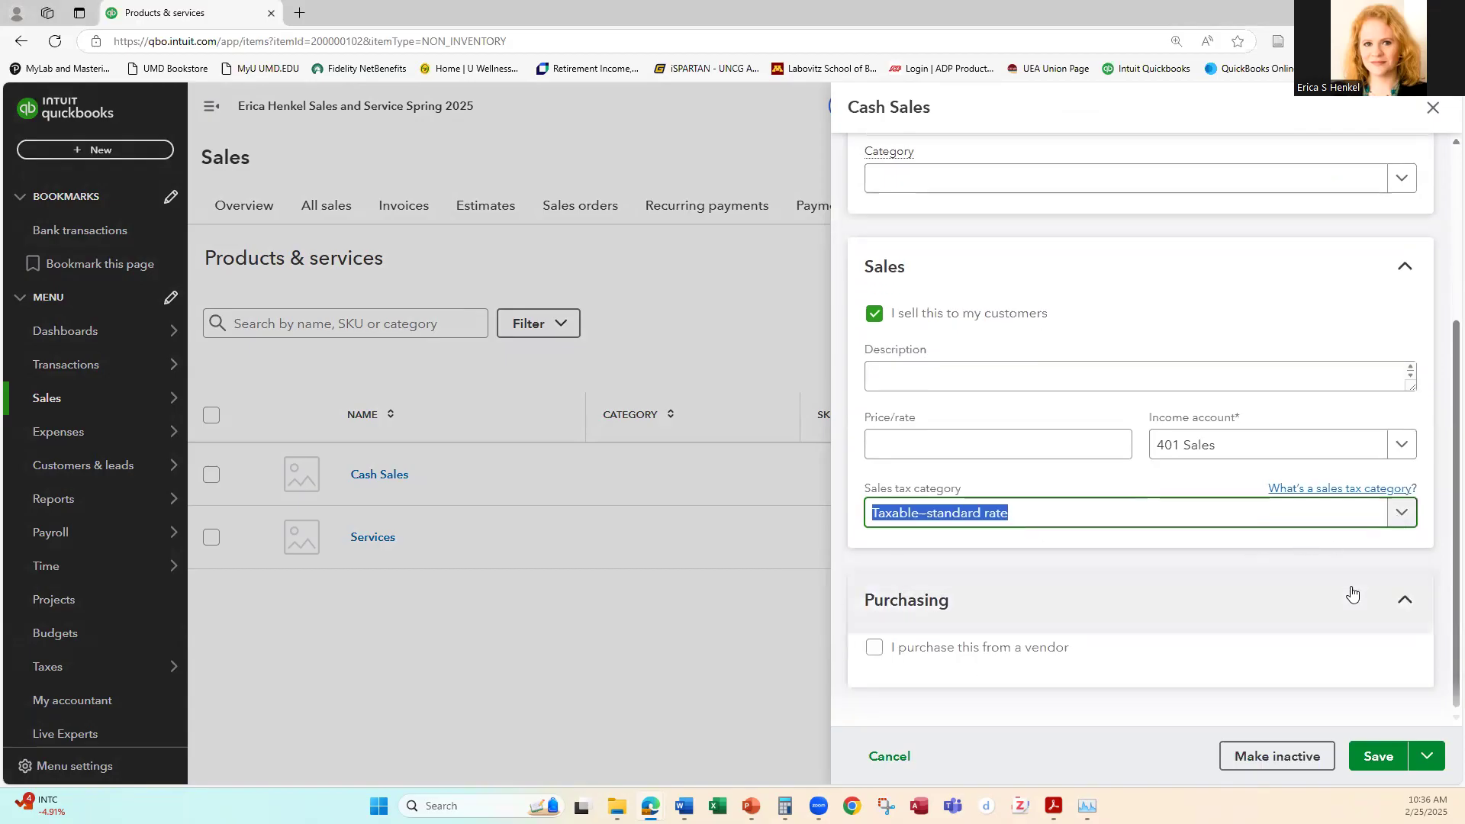
{"action": "left_click", "coordinate": [1378, 755]}
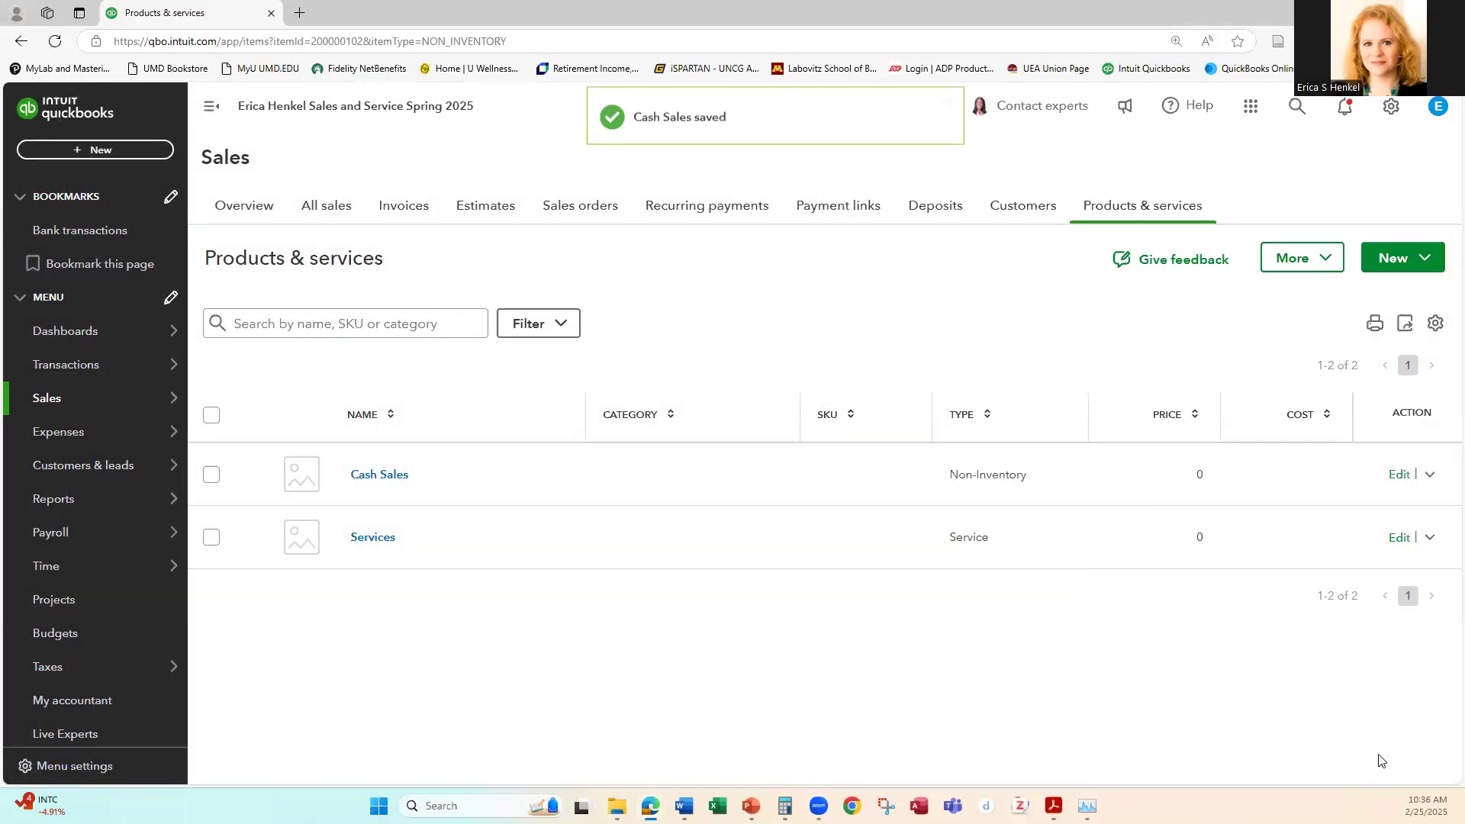
Step: Open sales receipt 1001 from the list of all sales and mark its Cash Sales line as taxable
{"action": "mouse_move", "coordinate": [76, 406]}
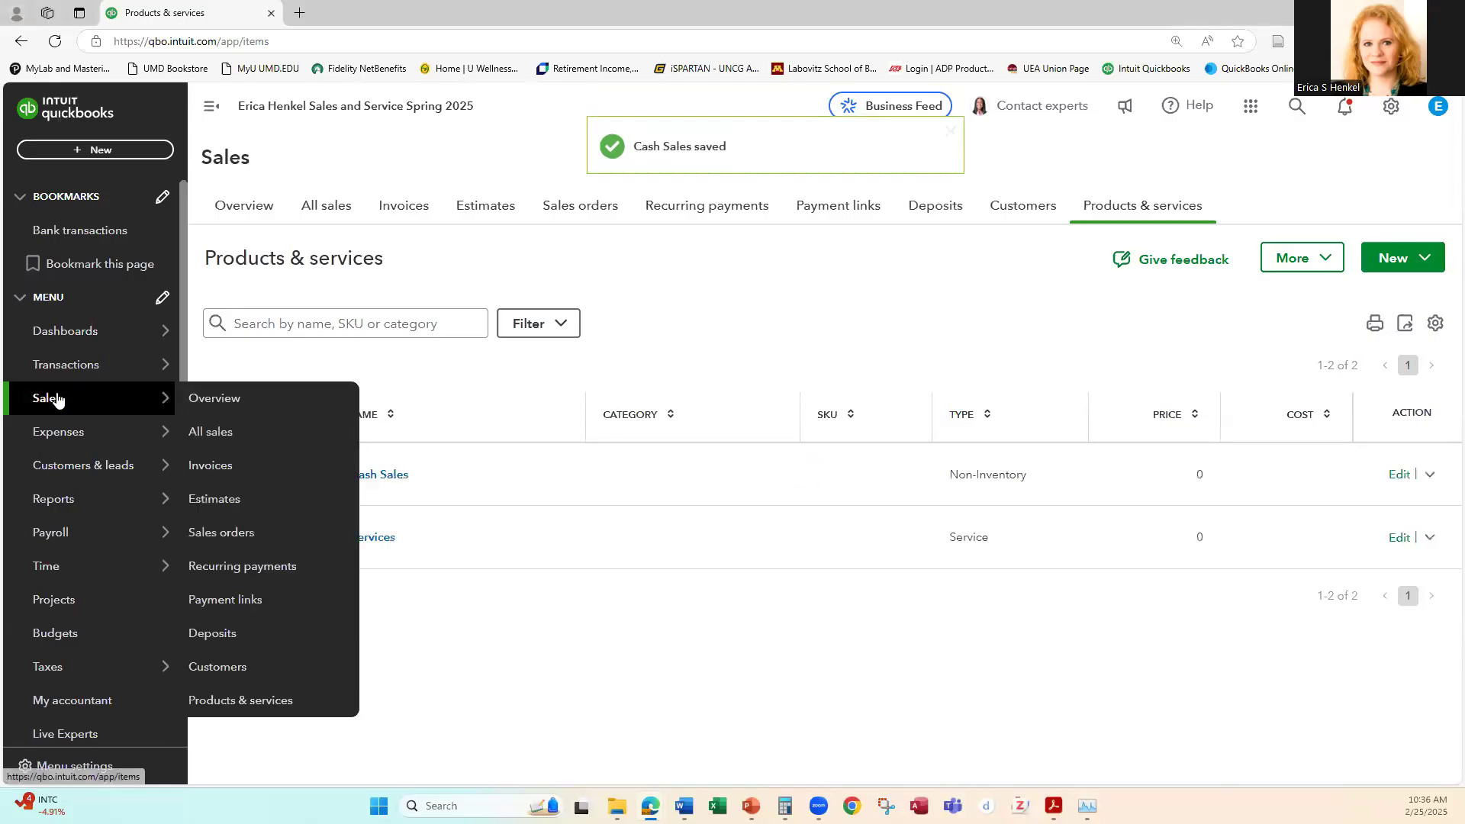
{"action": "left_click", "coordinate": [214, 432]}
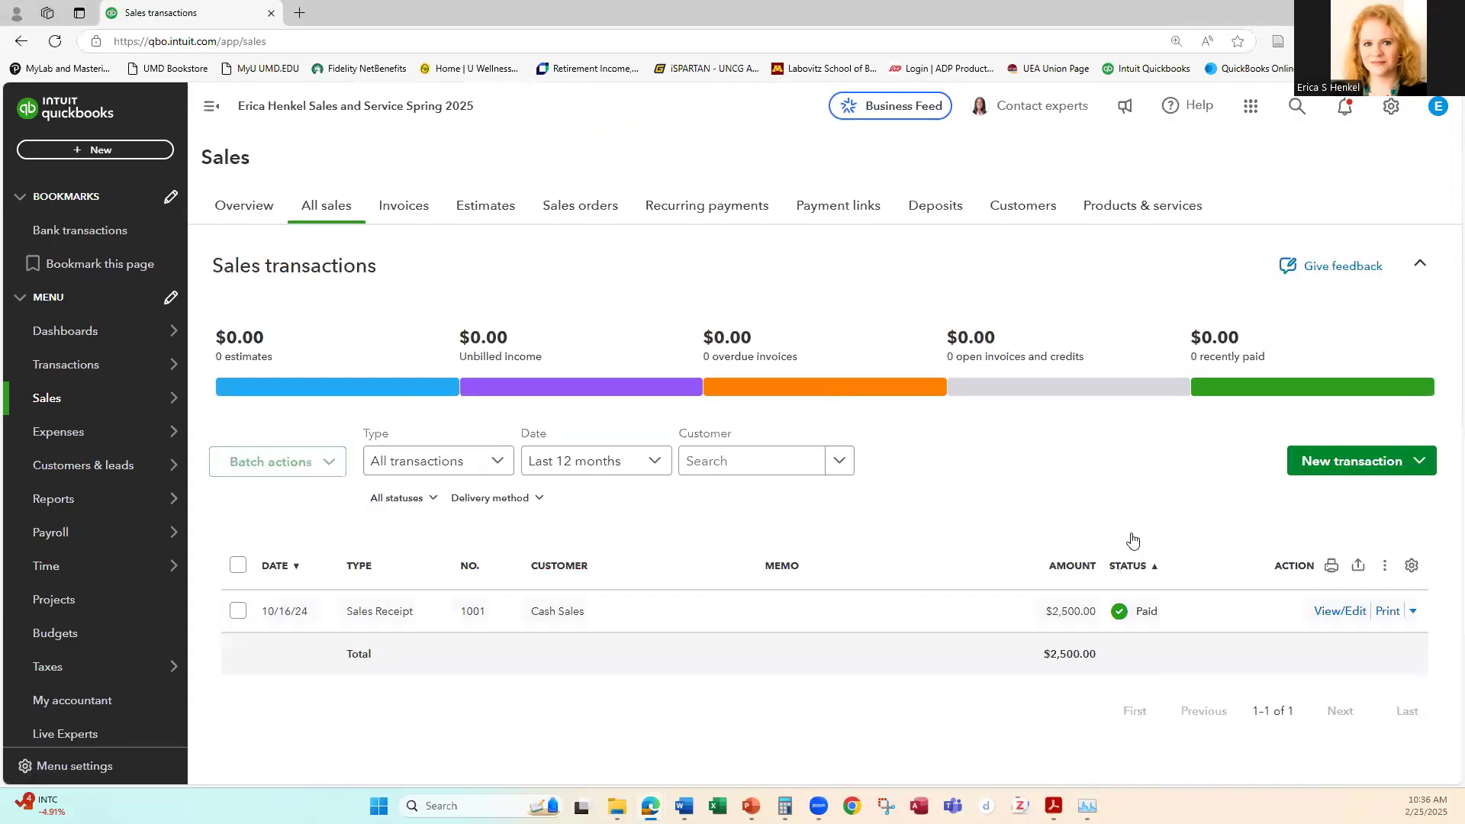
{"action": "left_click", "coordinate": [1346, 613]}
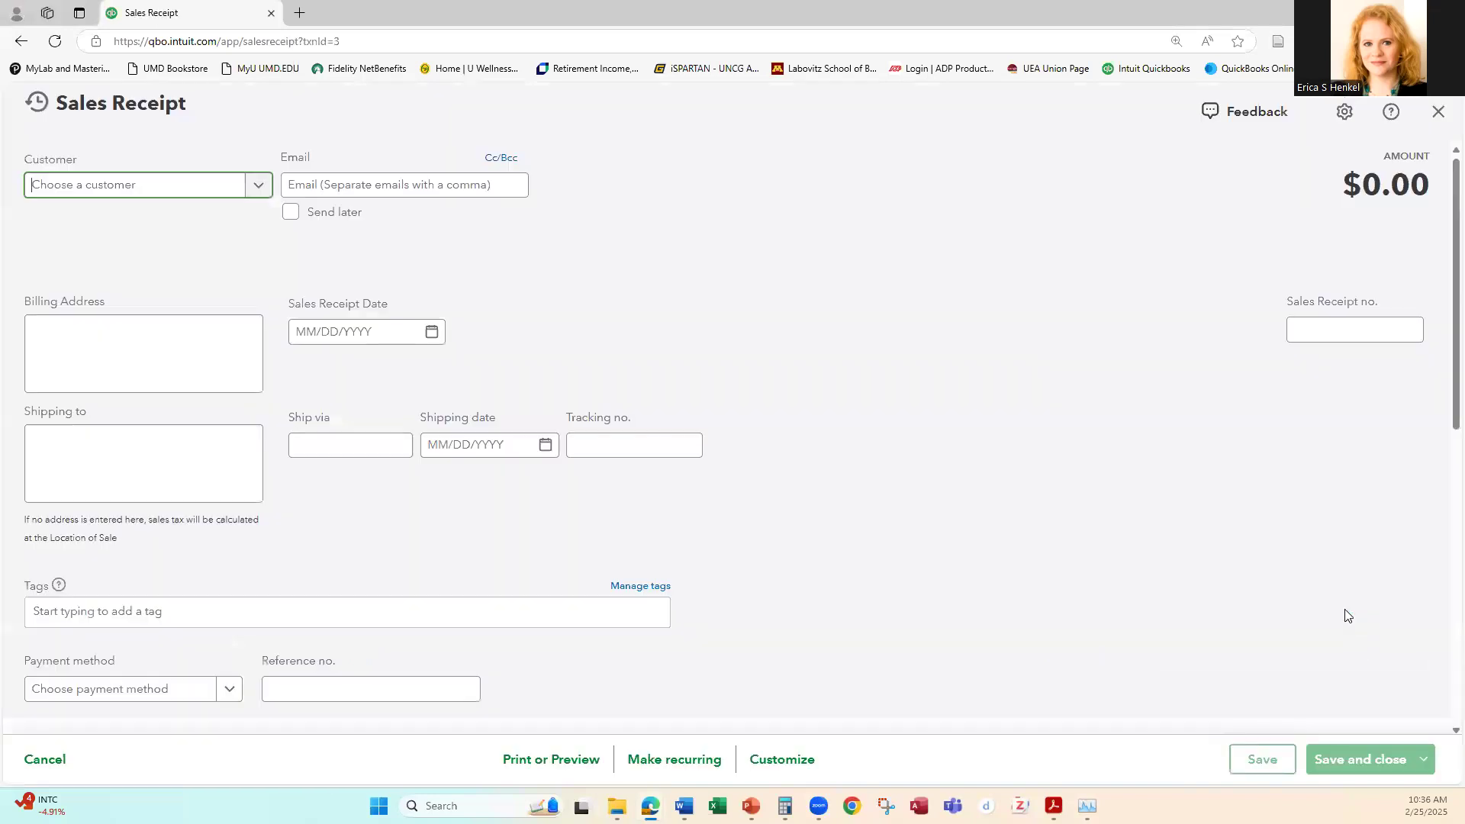
{"action": "scroll", "coordinate": [913, 433], "scroll_direction": "down", "scroll_amount": 4}
{"action": "left_click", "coordinate": [1142, 486]}
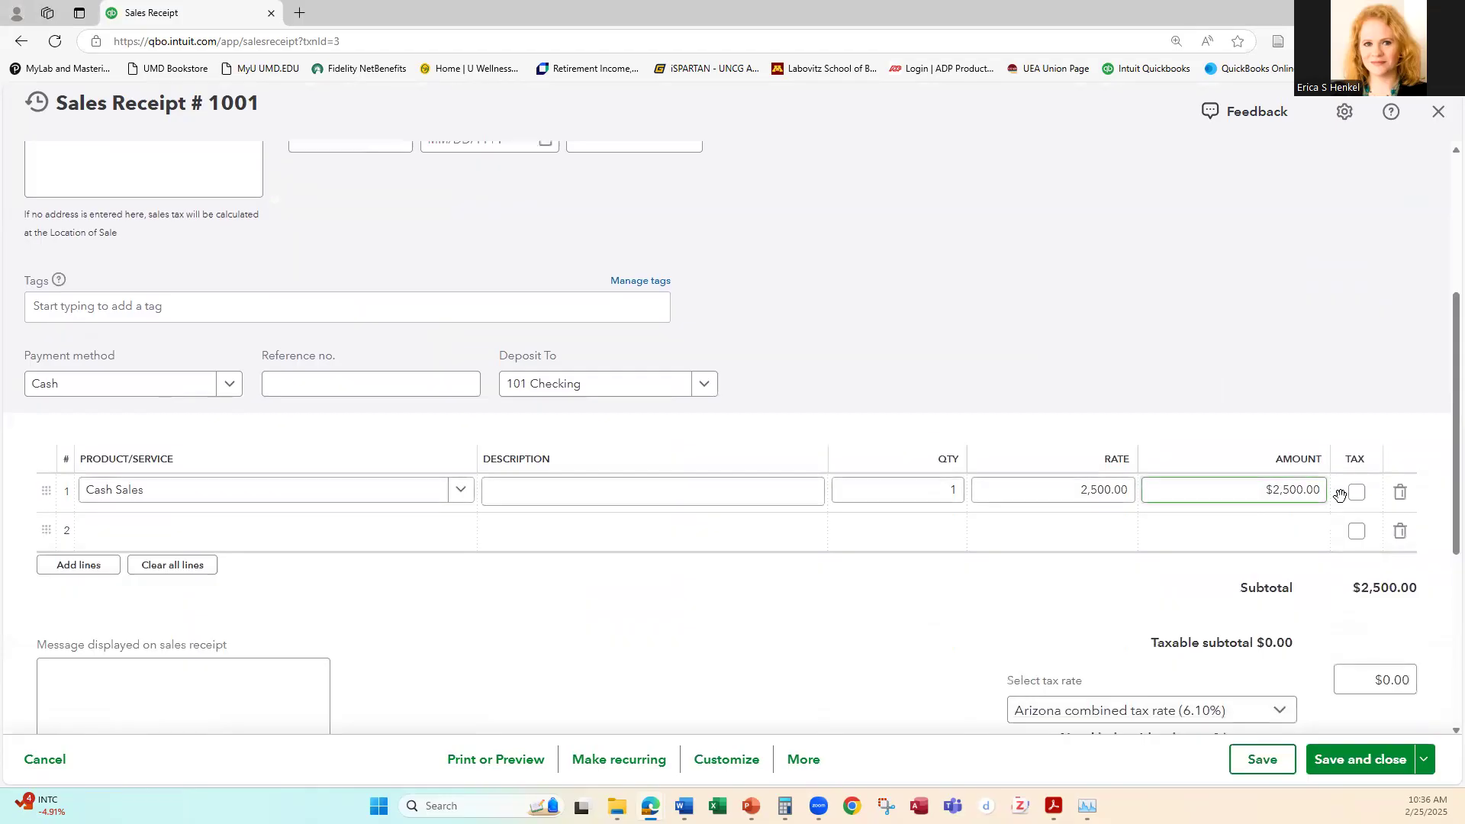
{"action": "left_click", "coordinate": [1357, 493]}
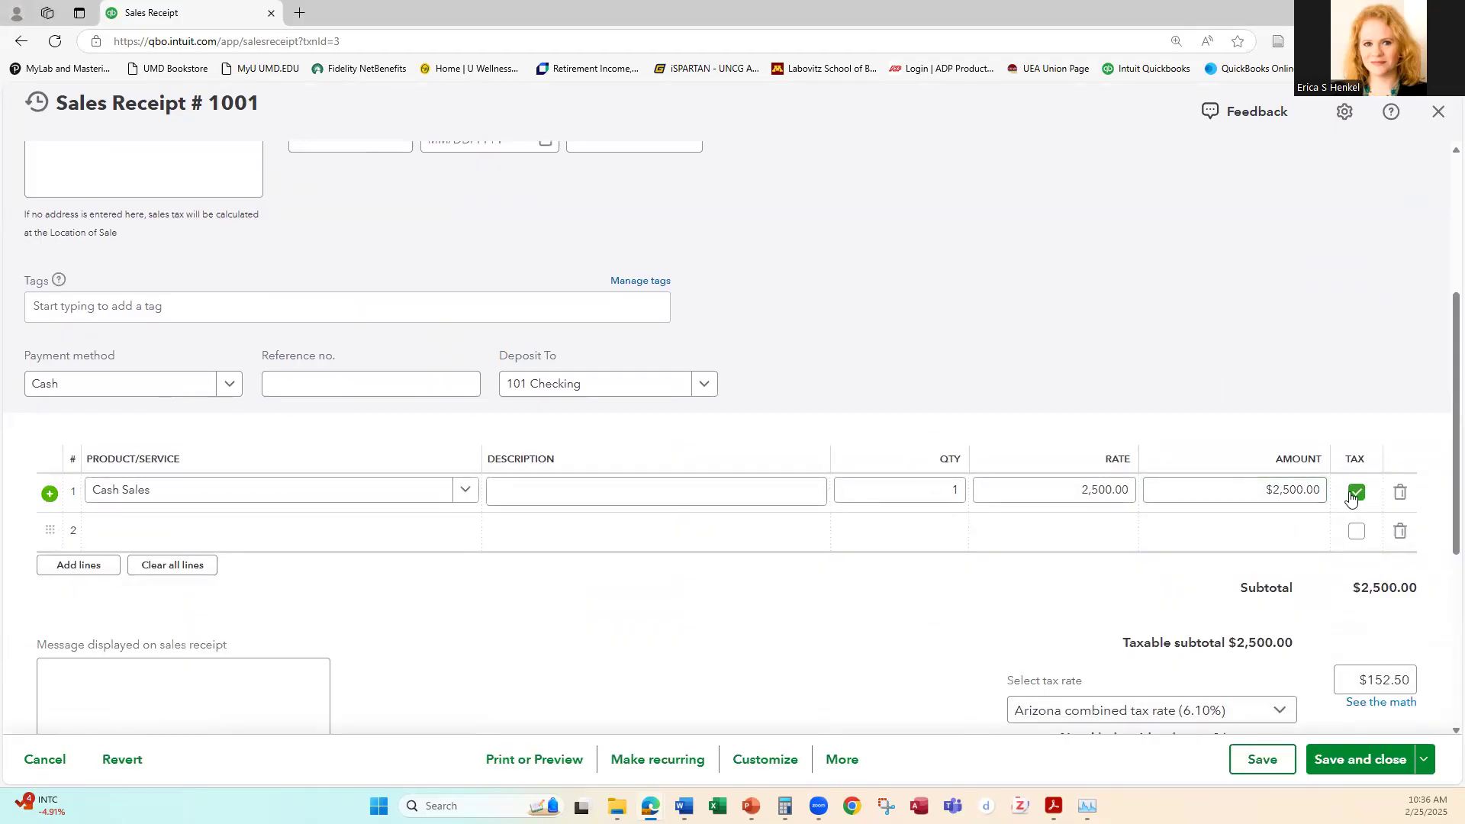
Step: Change the sales receipt's tax rate to Automated based on location
{"action": "scroll", "coordinate": [1407, 442], "scroll_direction": "down", "scroll_amount": 2}
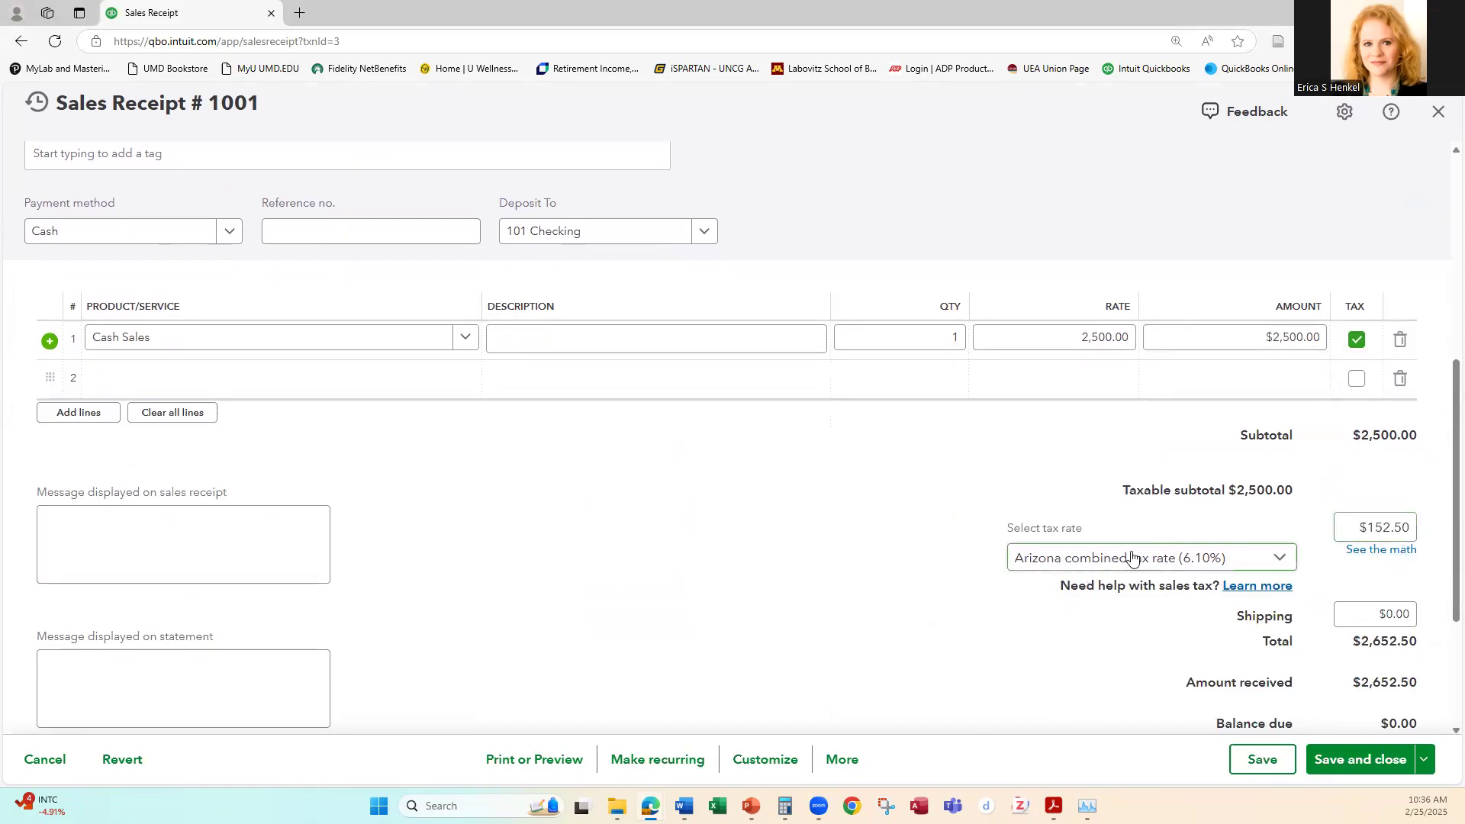
{"action": "left_click", "coordinate": [1289, 562]}
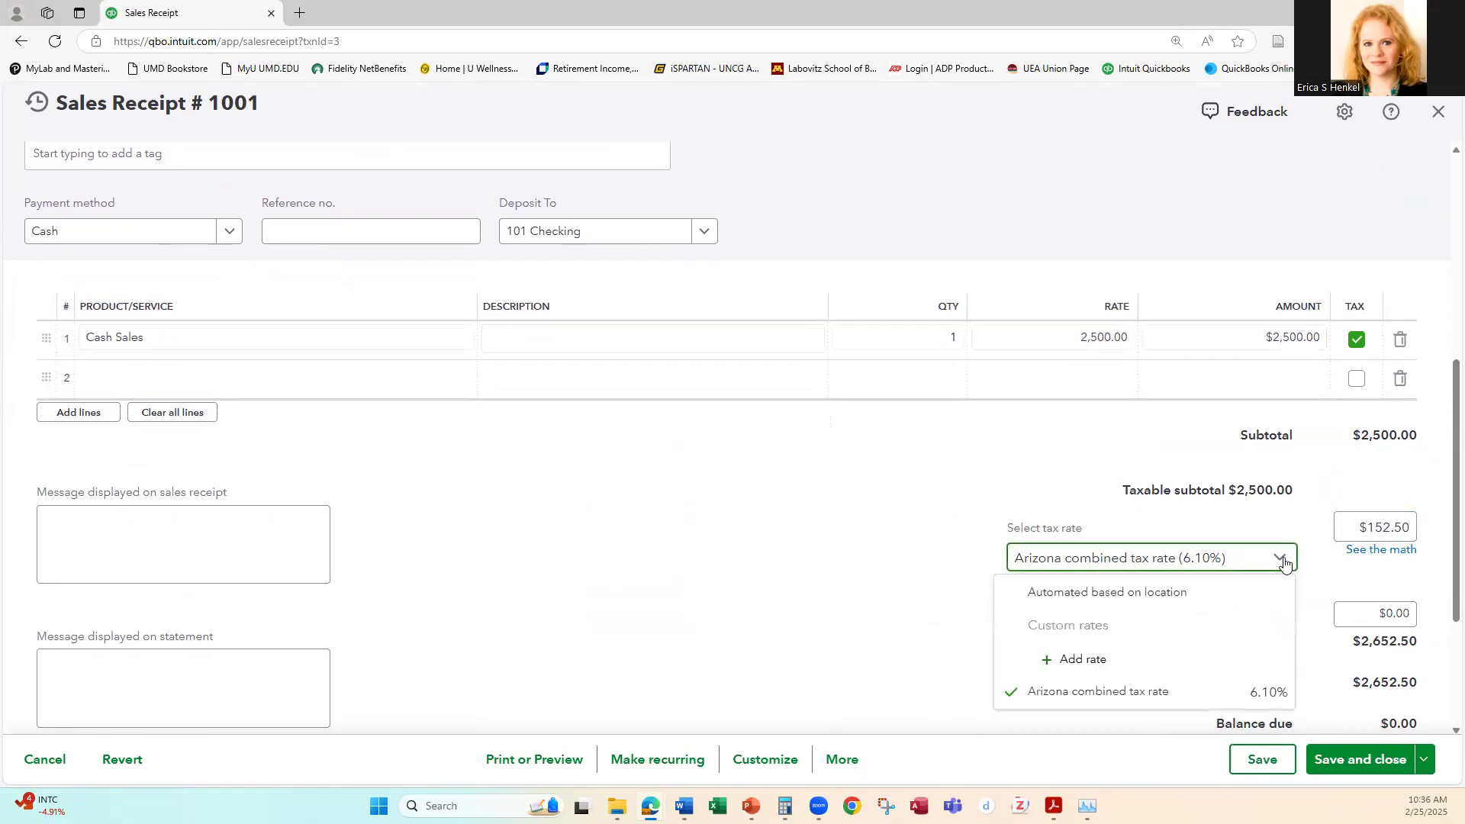
{"action": "left_click", "coordinate": [1154, 597]}
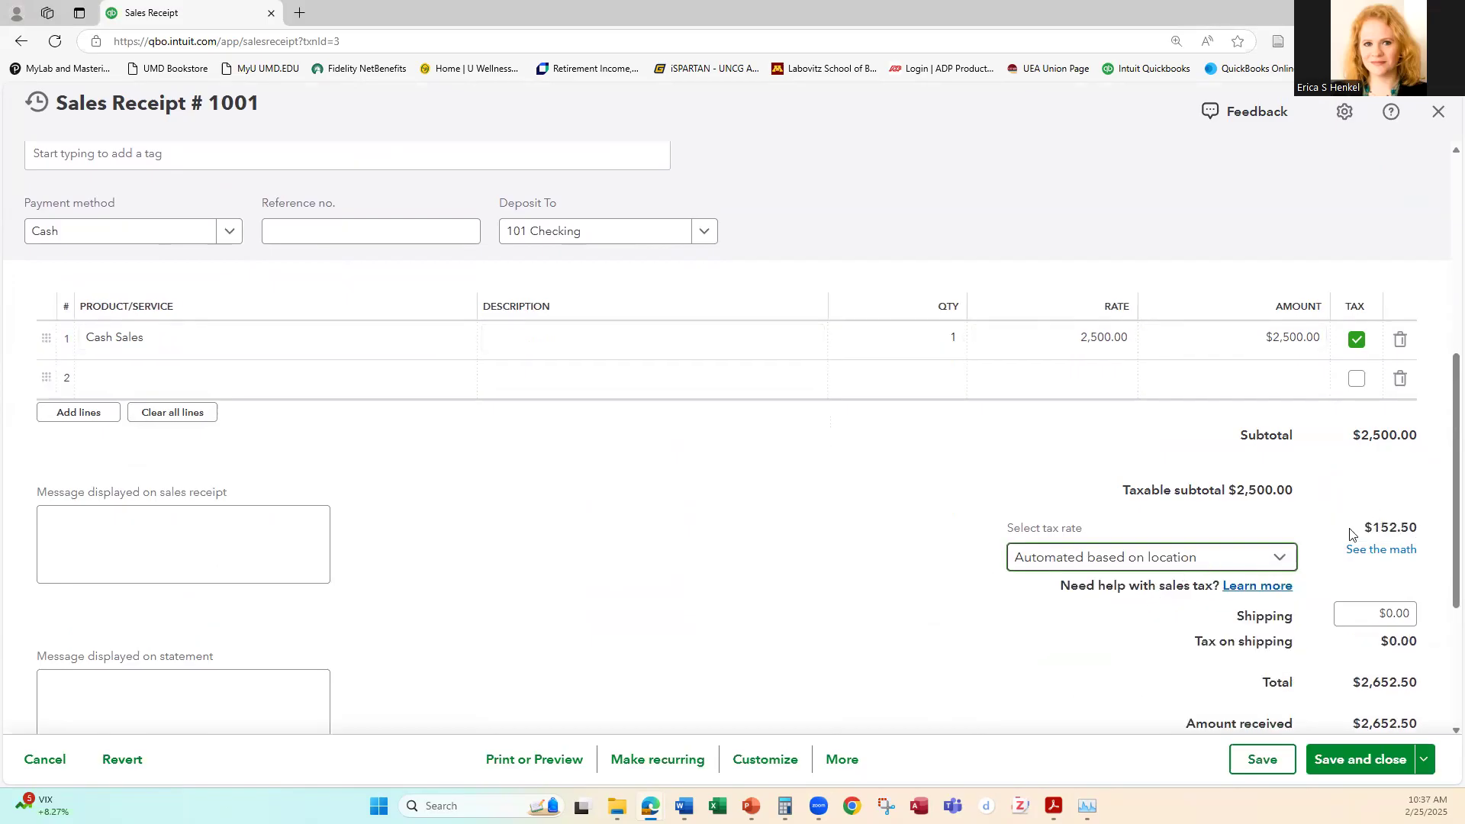
Step: Check the receipt's Location of Sale address and sales tax amounts, and save and close the receipt
{"action": "scroll", "coordinate": [1282, 336], "scroll_direction": "up", "scroll_amount": 5}
{"action": "left_click", "coordinate": [1266, 319]}
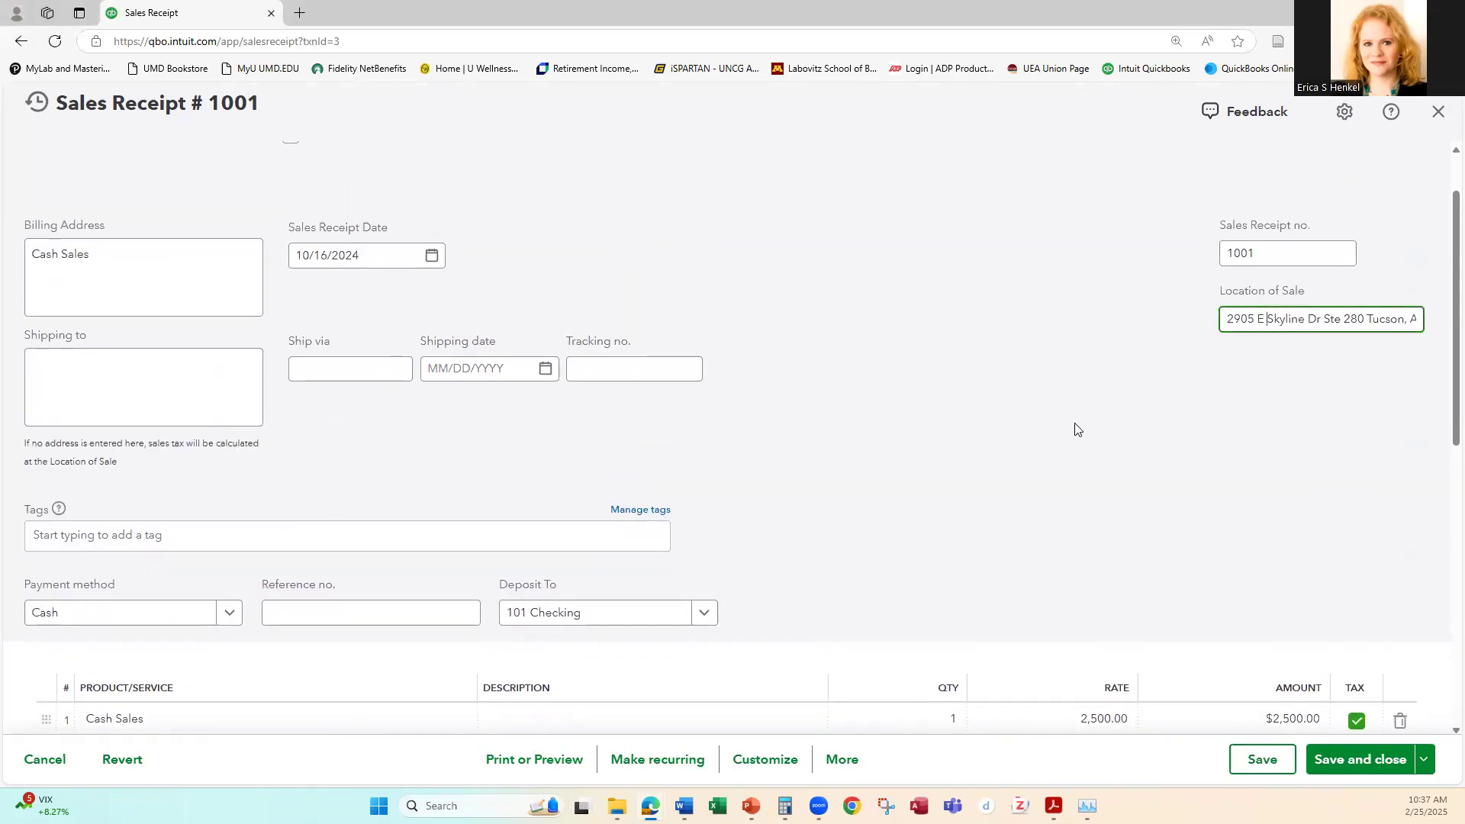
{"action": "scroll", "coordinate": [1277, 478], "scroll_direction": "down", "scroll_amount": 4}
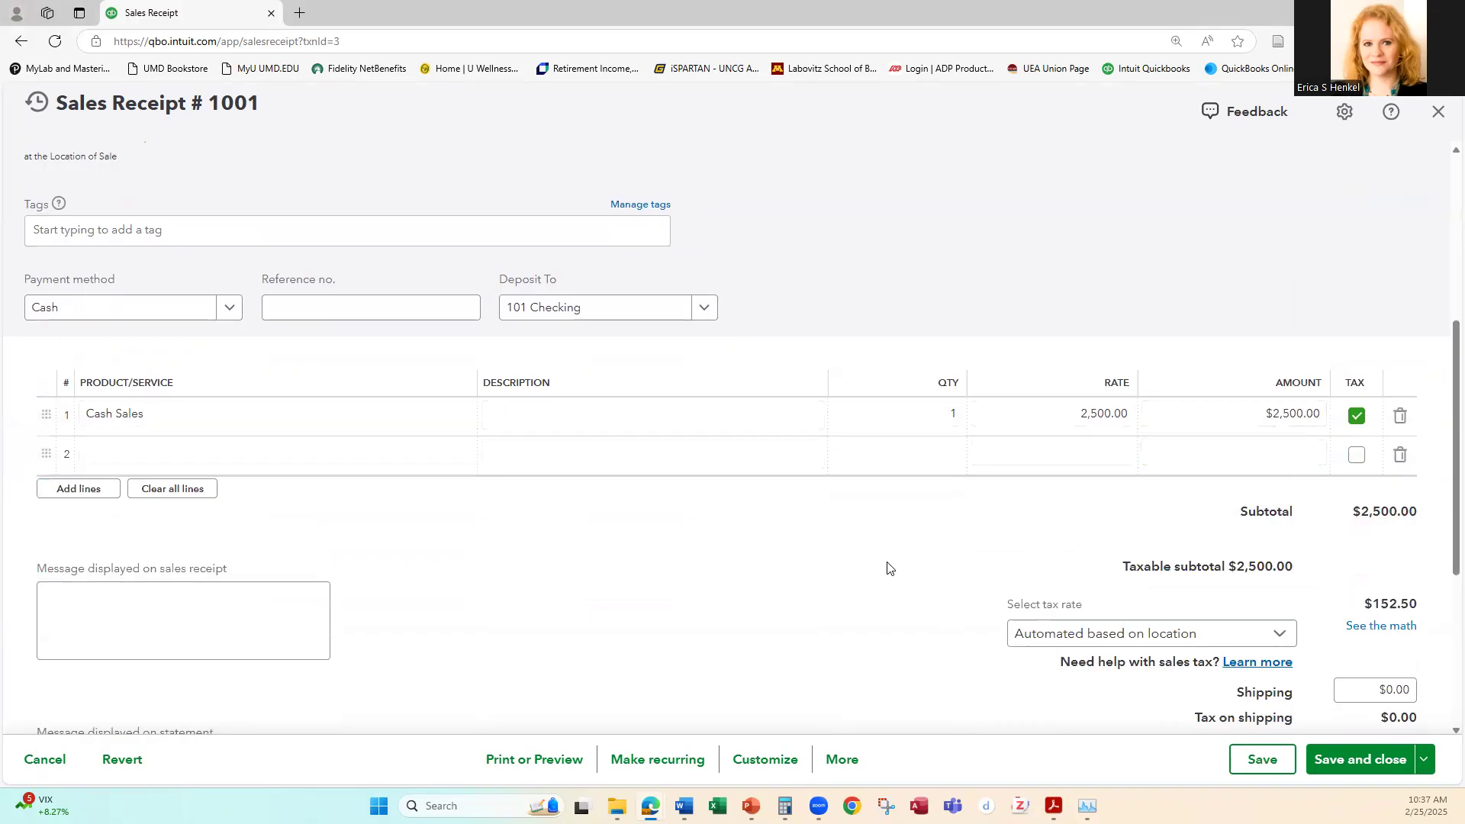
{"action": "scroll", "coordinate": [927, 539], "scroll_direction": "down", "scroll_amount": 2}
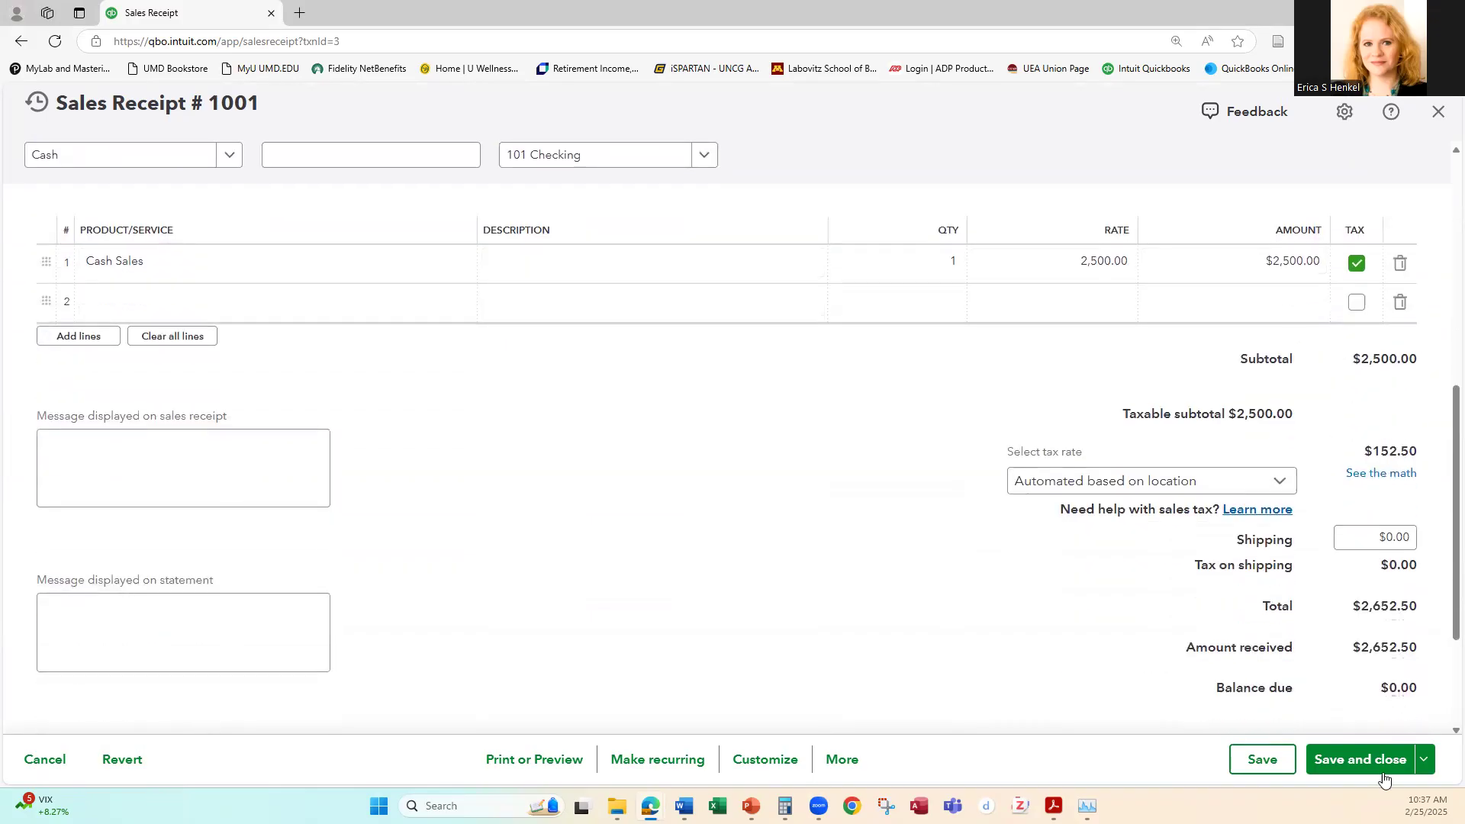
{"action": "scroll", "coordinate": [1248, 585], "scroll_direction": "down", "scroll_amount": 1}
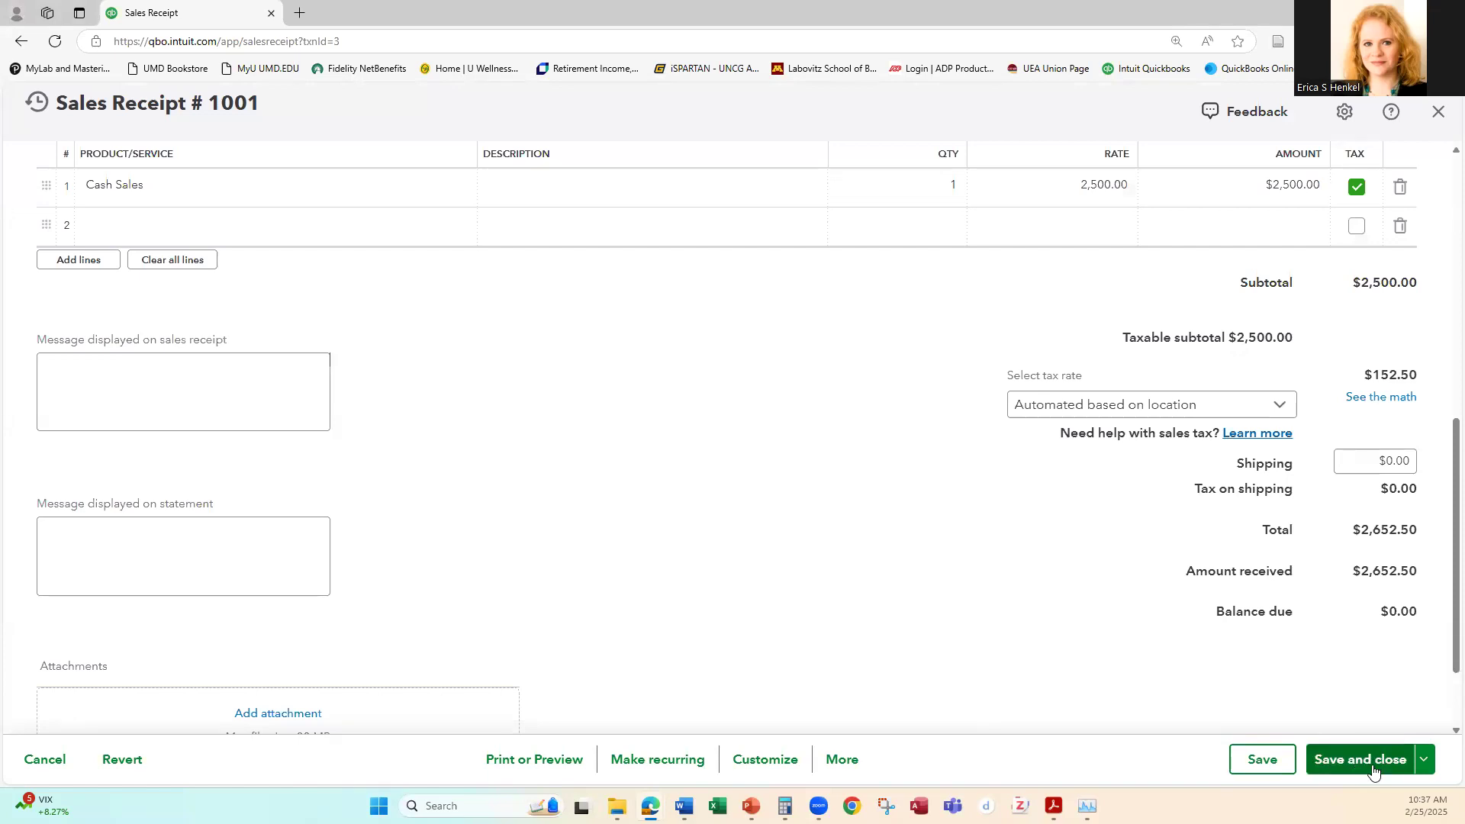
{"action": "left_click", "coordinate": [1350, 763]}
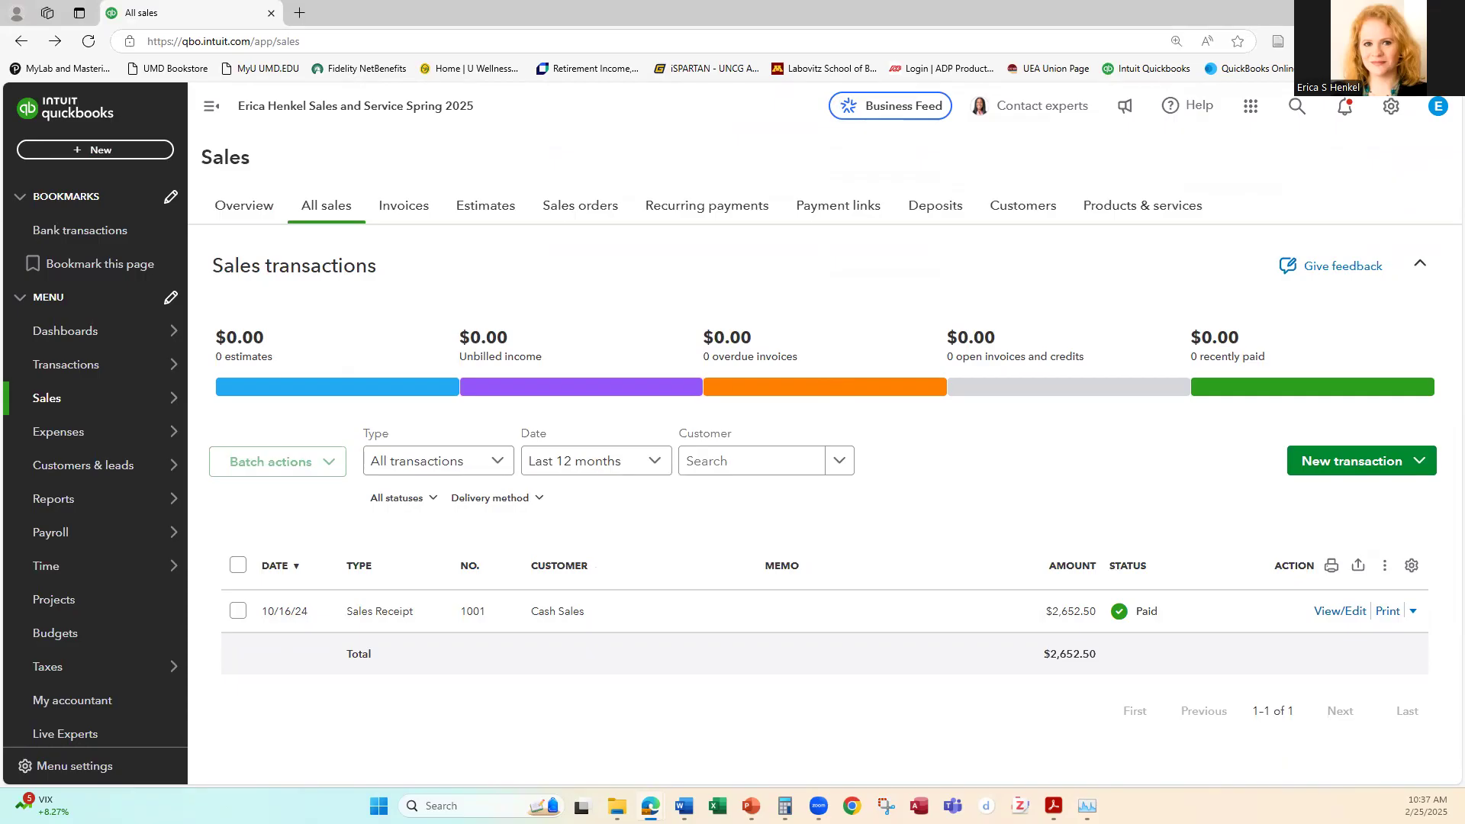
Step: Open the company's chart of accounts
{"action": "mouse_move", "coordinate": [156, 343]}
{"action": "left_click", "coordinate": [1389, 105]}
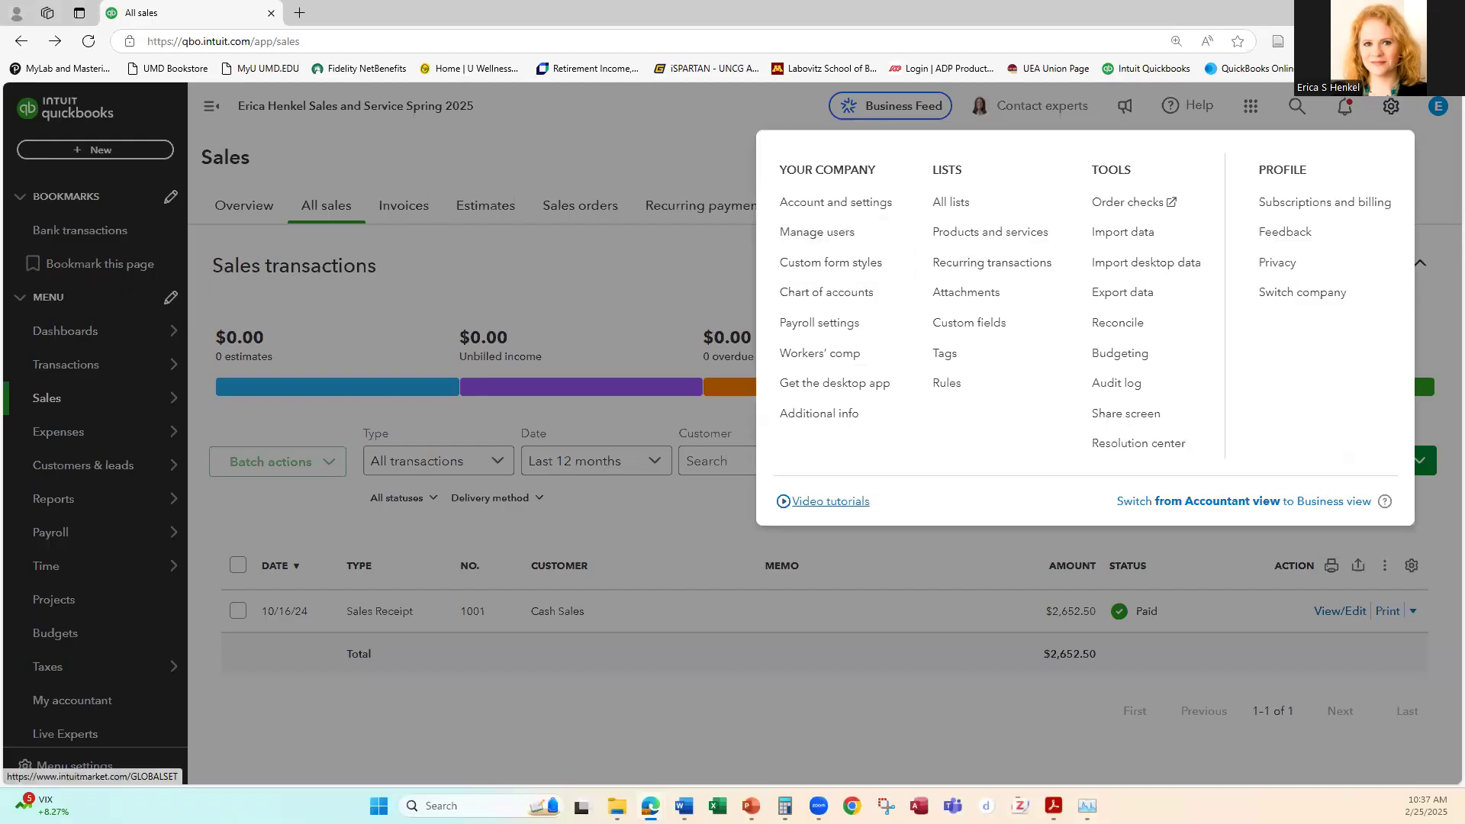
{"action": "left_click", "coordinate": [839, 298]}
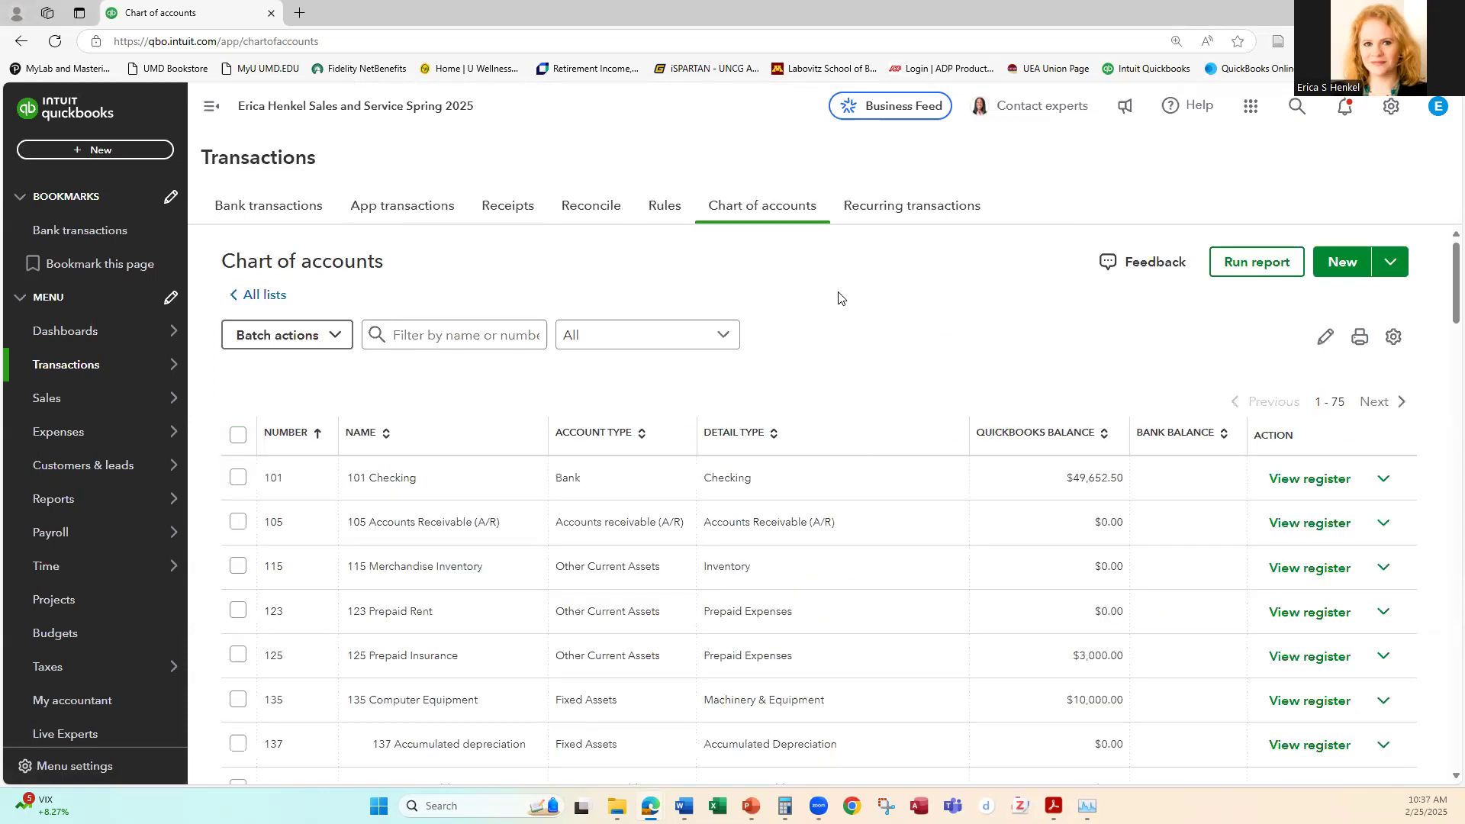
Step: Look through the chart of accounts, examining the numbered and unnumbered accounts and their QuickBooks balances
{"action": "scroll", "coordinate": [792, 498], "scroll_direction": "down", "scroll_amount": 2}
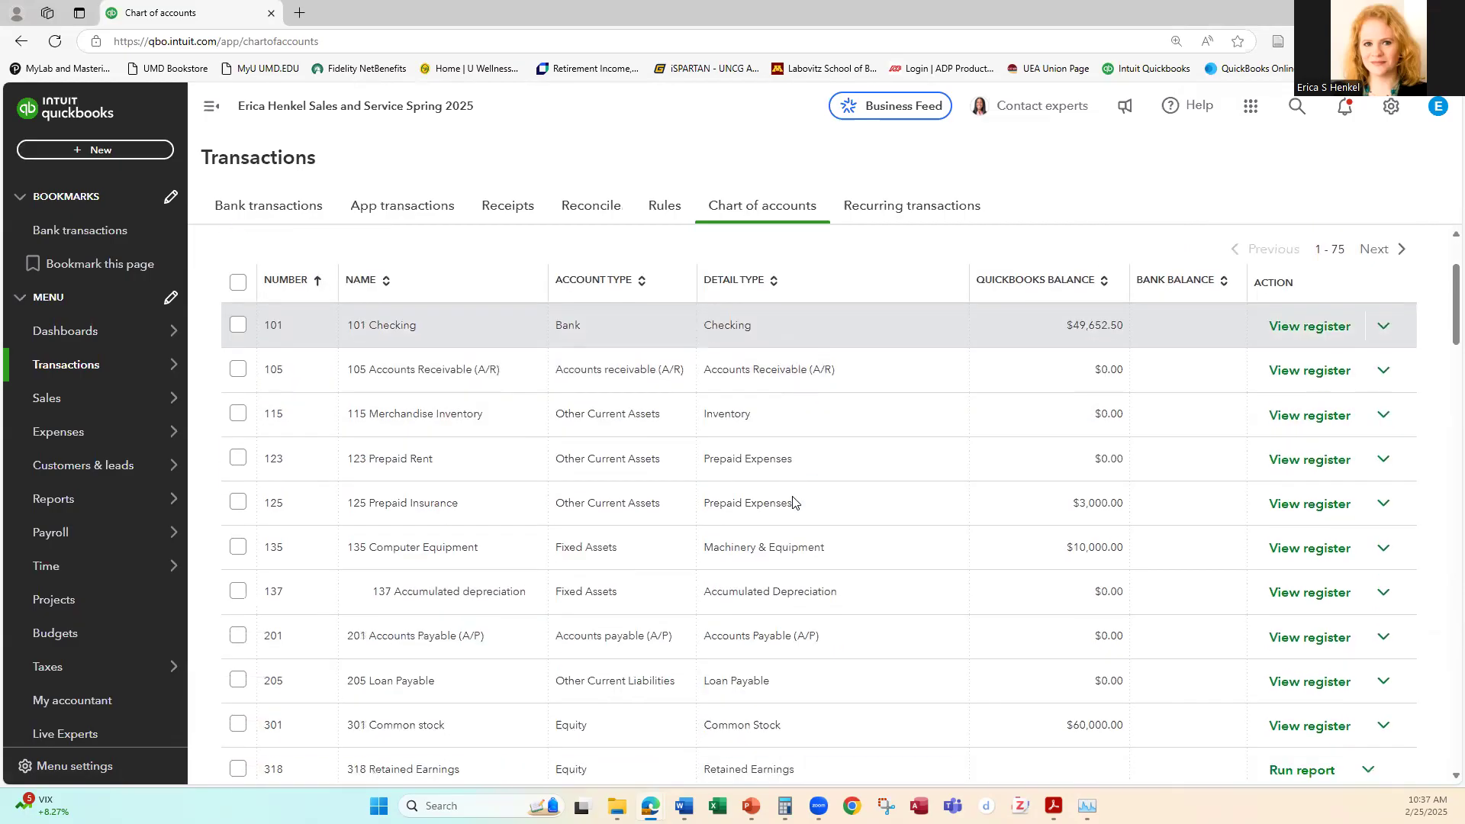
{"action": "scroll", "coordinate": [792, 501], "scroll_direction": "down", "scroll_amount": 2}
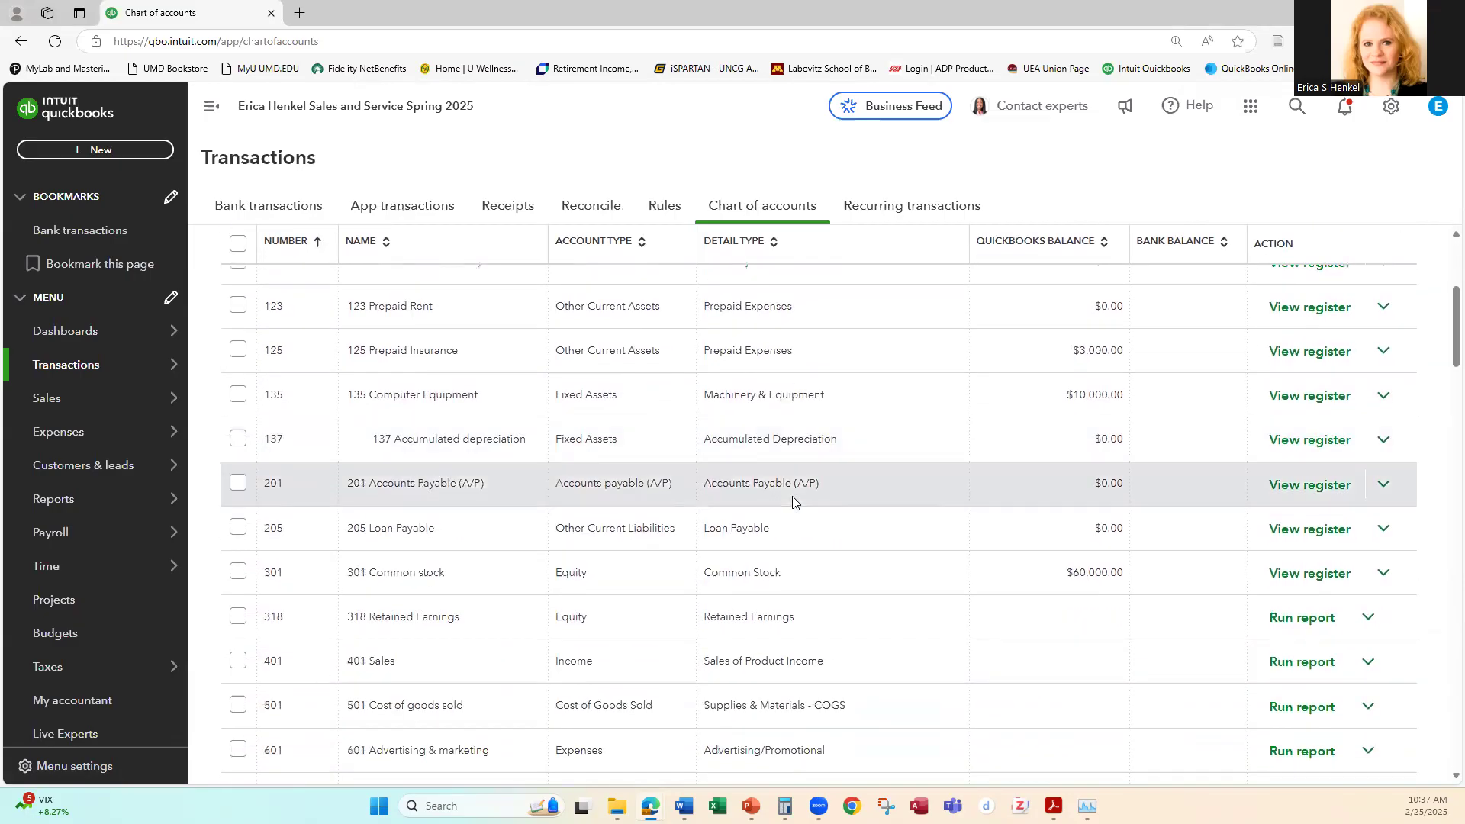
{"action": "scroll", "coordinate": [792, 501], "scroll_direction": "down", "scroll_amount": 10}
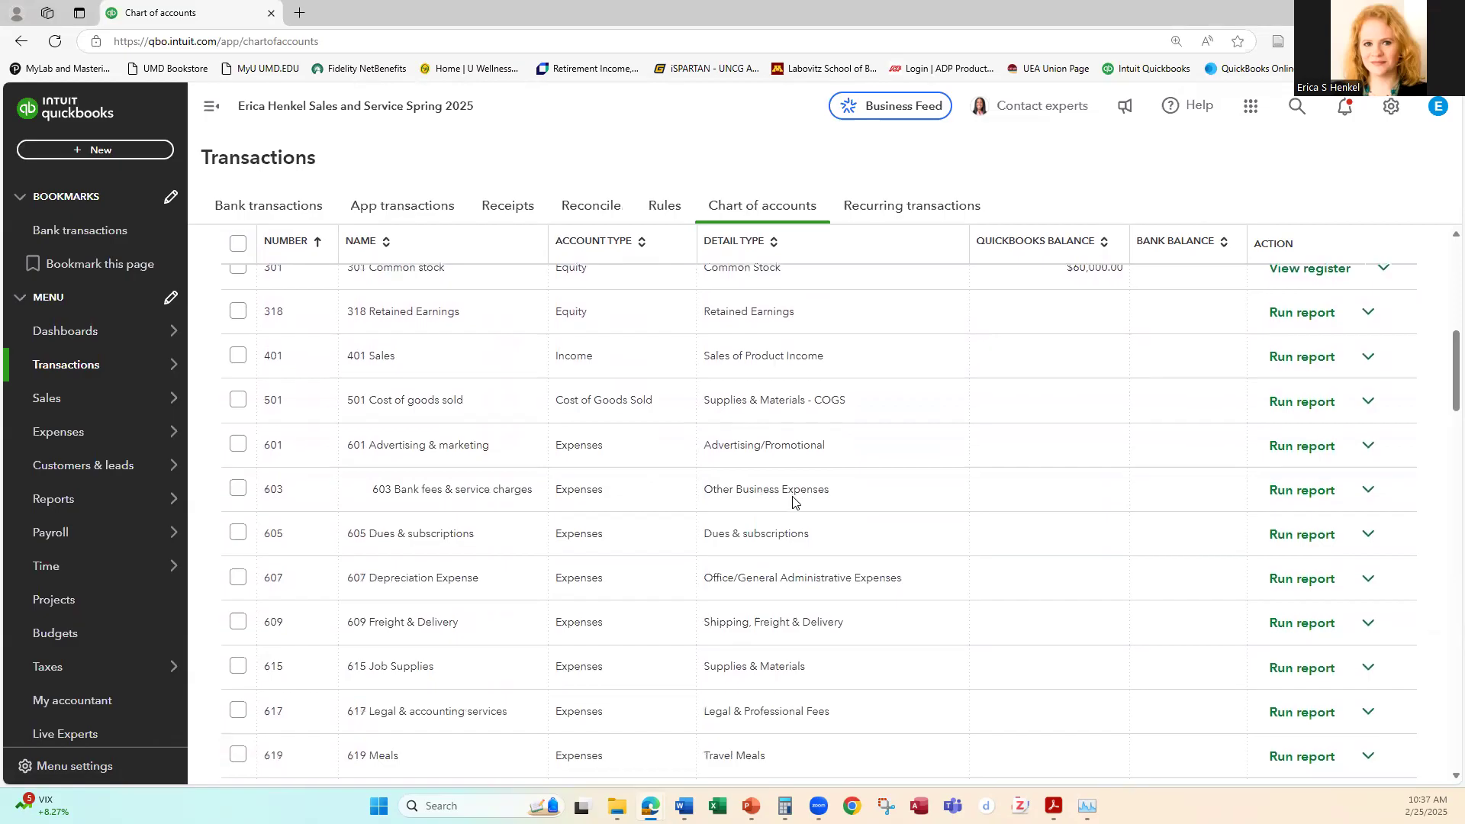
{"action": "scroll", "coordinate": [792, 501], "scroll_direction": "down", "scroll_amount": 8}
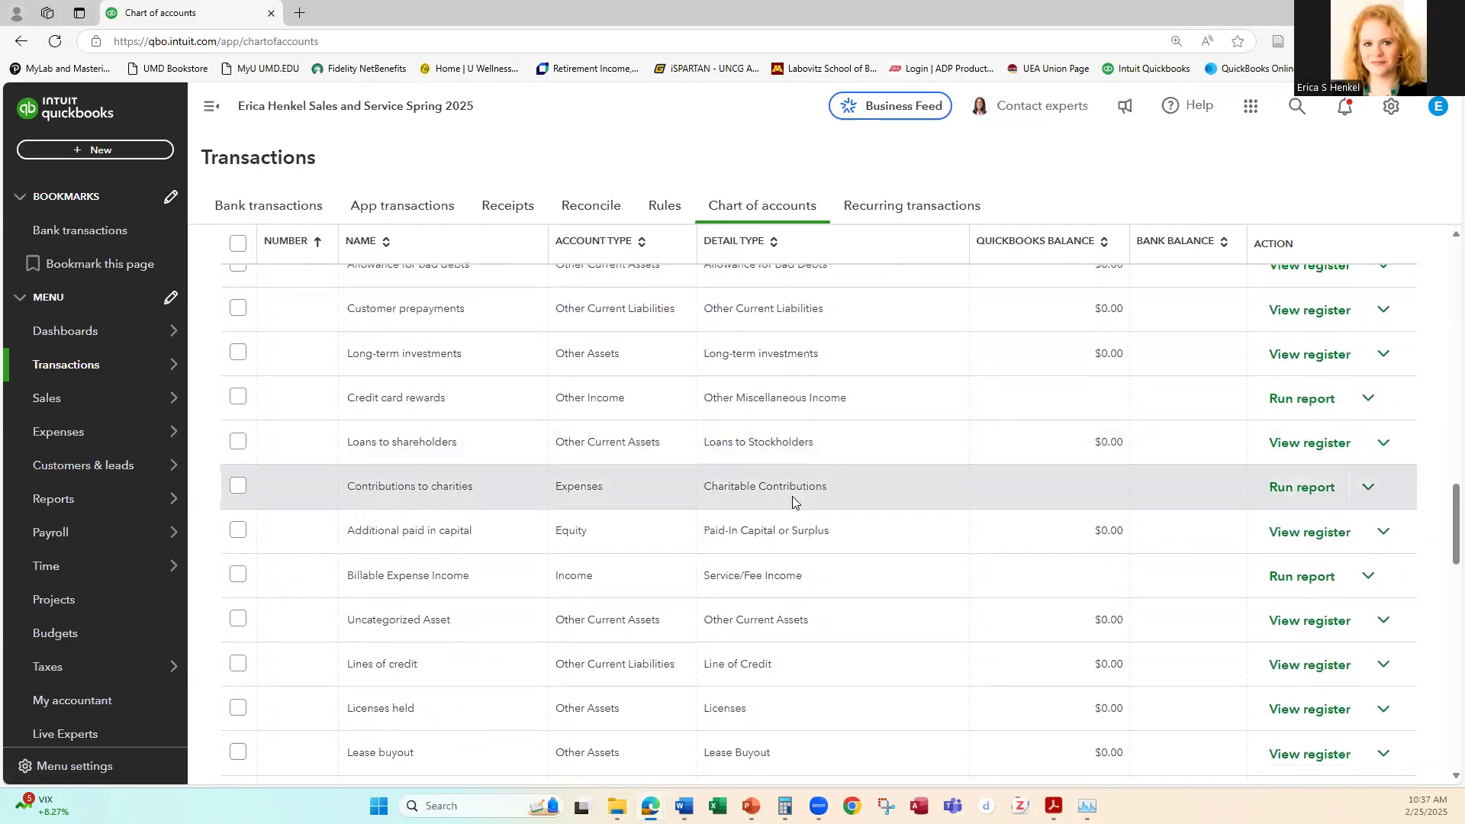
{"action": "scroll", "coordinate": [792, 500], "scroll_direction": "up", "scroll_amount": 1}
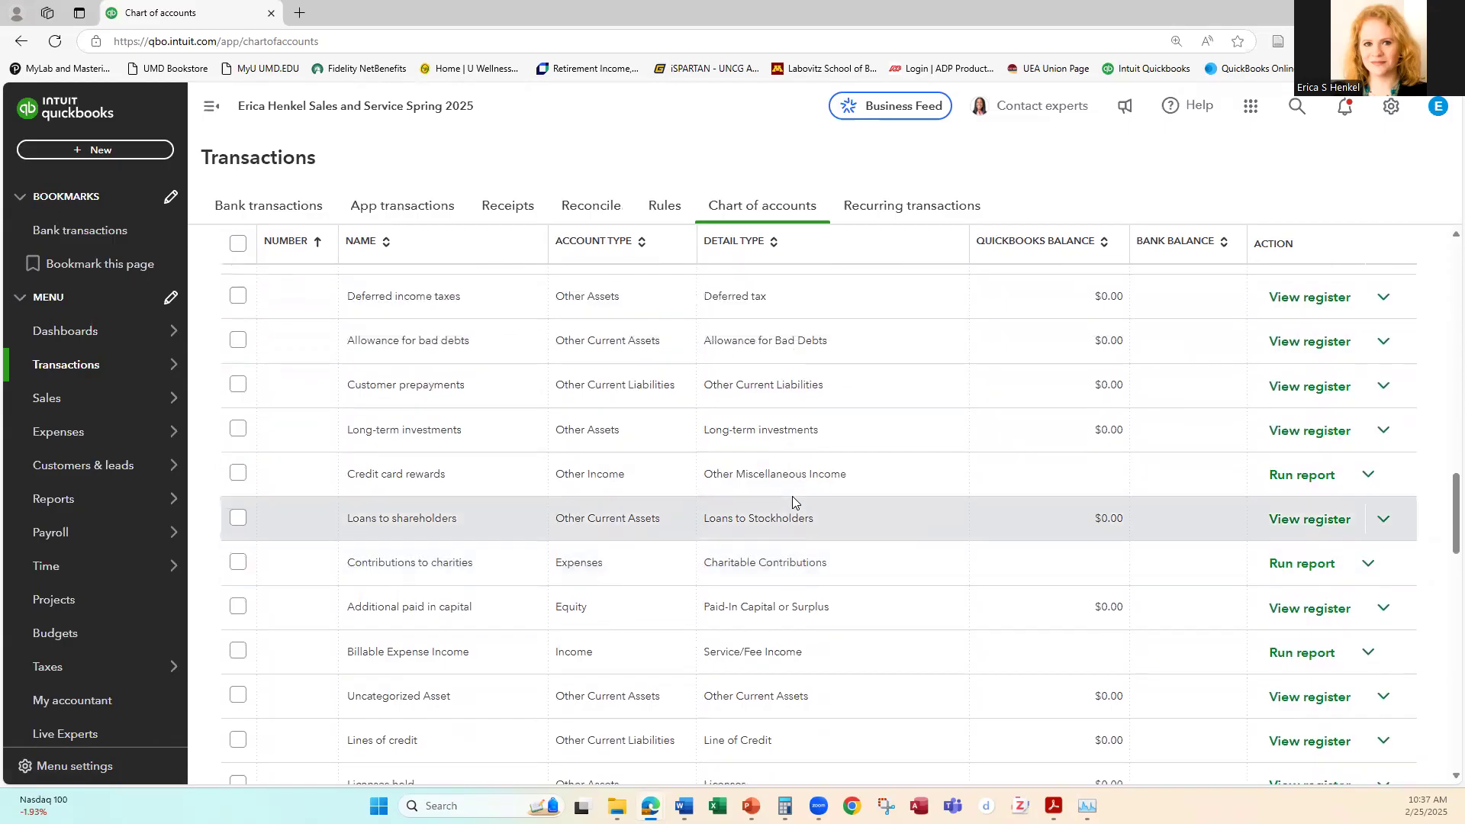
{"action": "scroll", "coordinate": [792, 500], "scroll_direction": "up", "scroll_amount": 1}
{"action": "scroll", "coordinate": [792, 500], "scroll_direction": "up", "scroll_amount": 4}
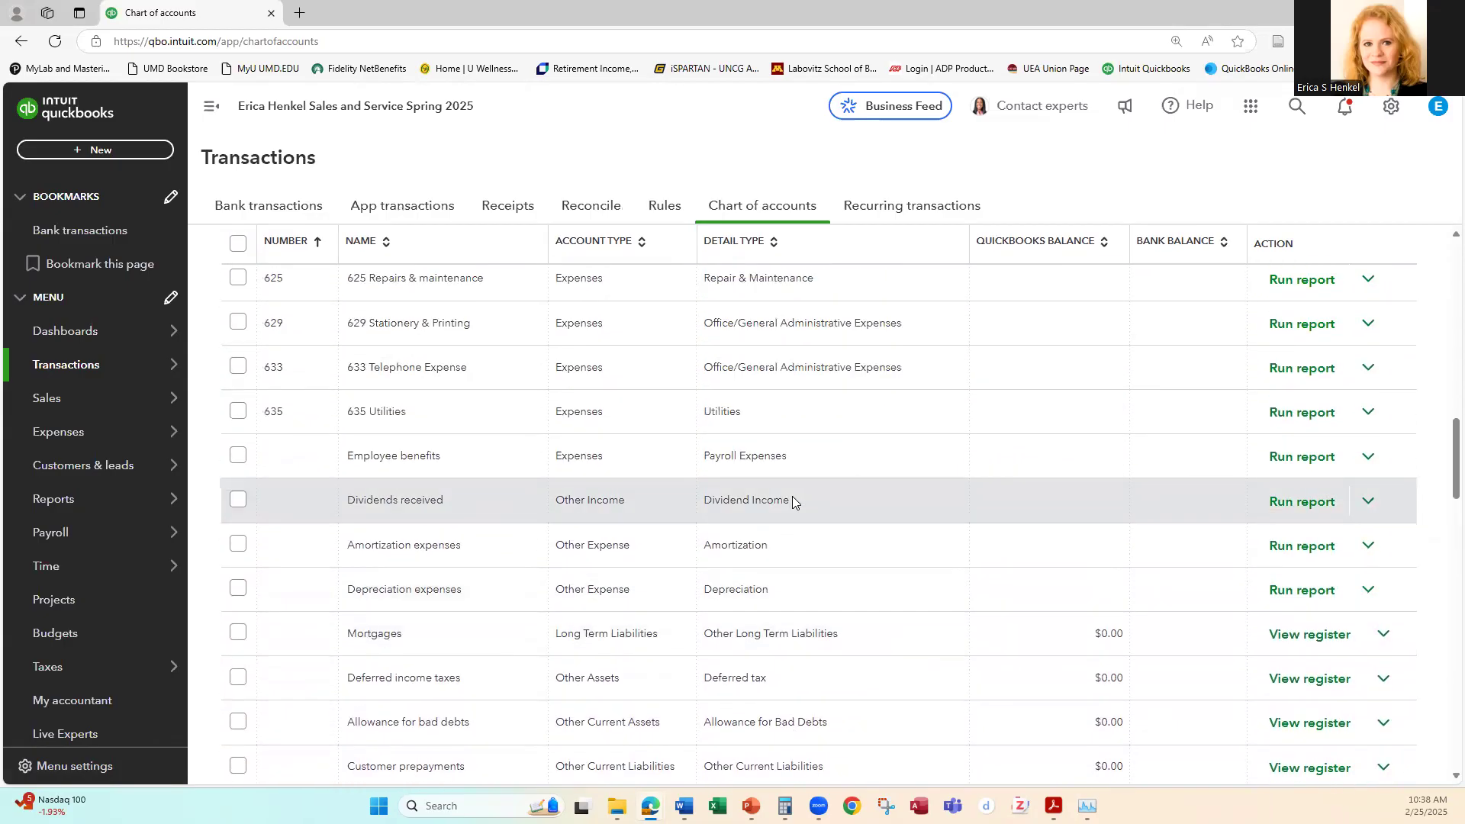
{"action": "scroll", "coordinate": [792, 499], "scroll_direction": "down", "scroll_amount": 2}
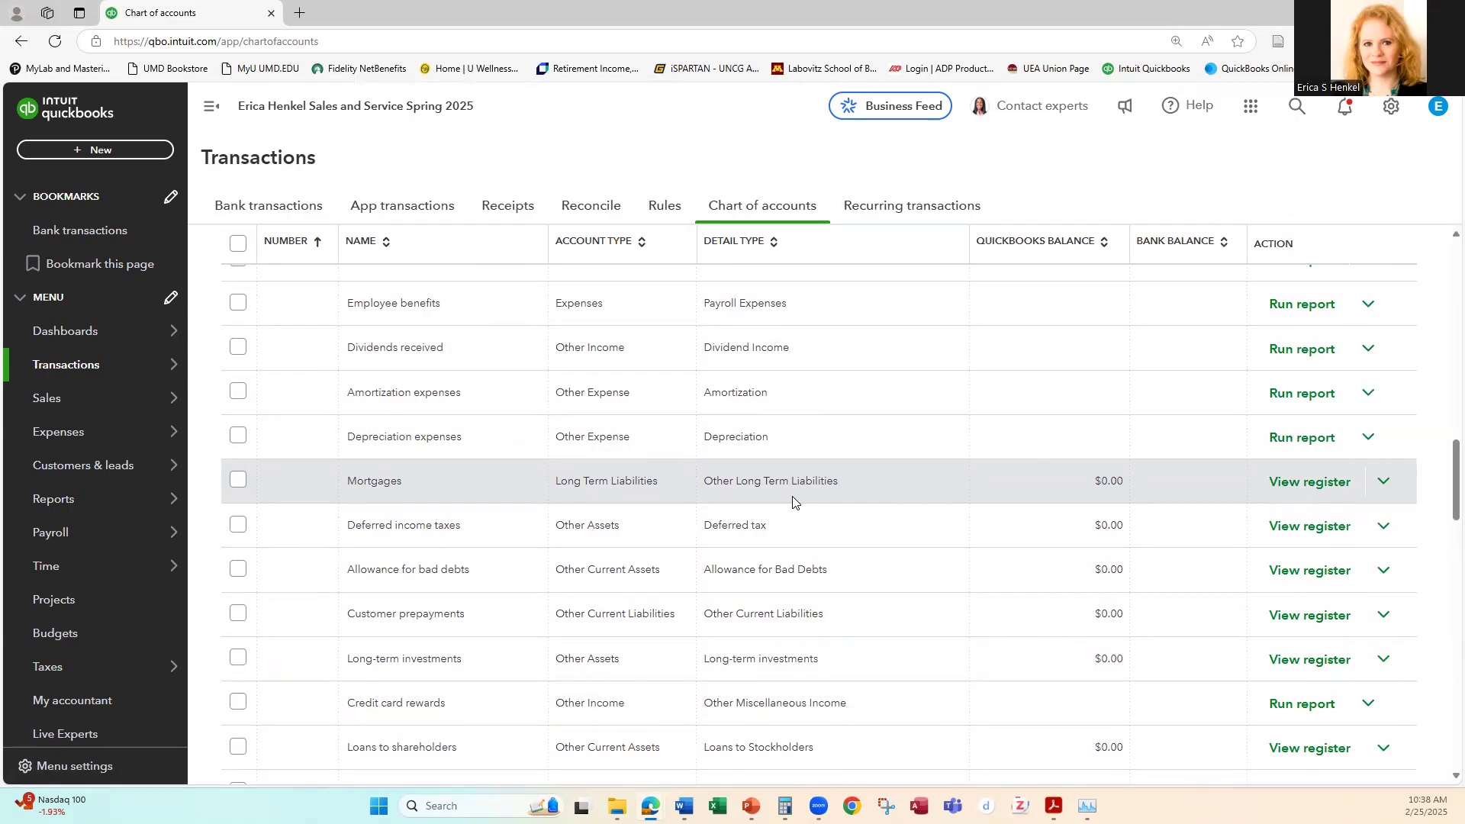
{"action": "scroll", "coordinate": [793, 500], "scroll_direction": "down", "scroll_amount": 1}
{"action": "scroll", "coordinate": [792, 500], "scroll_direction": "up", "scroll_amount": 10}
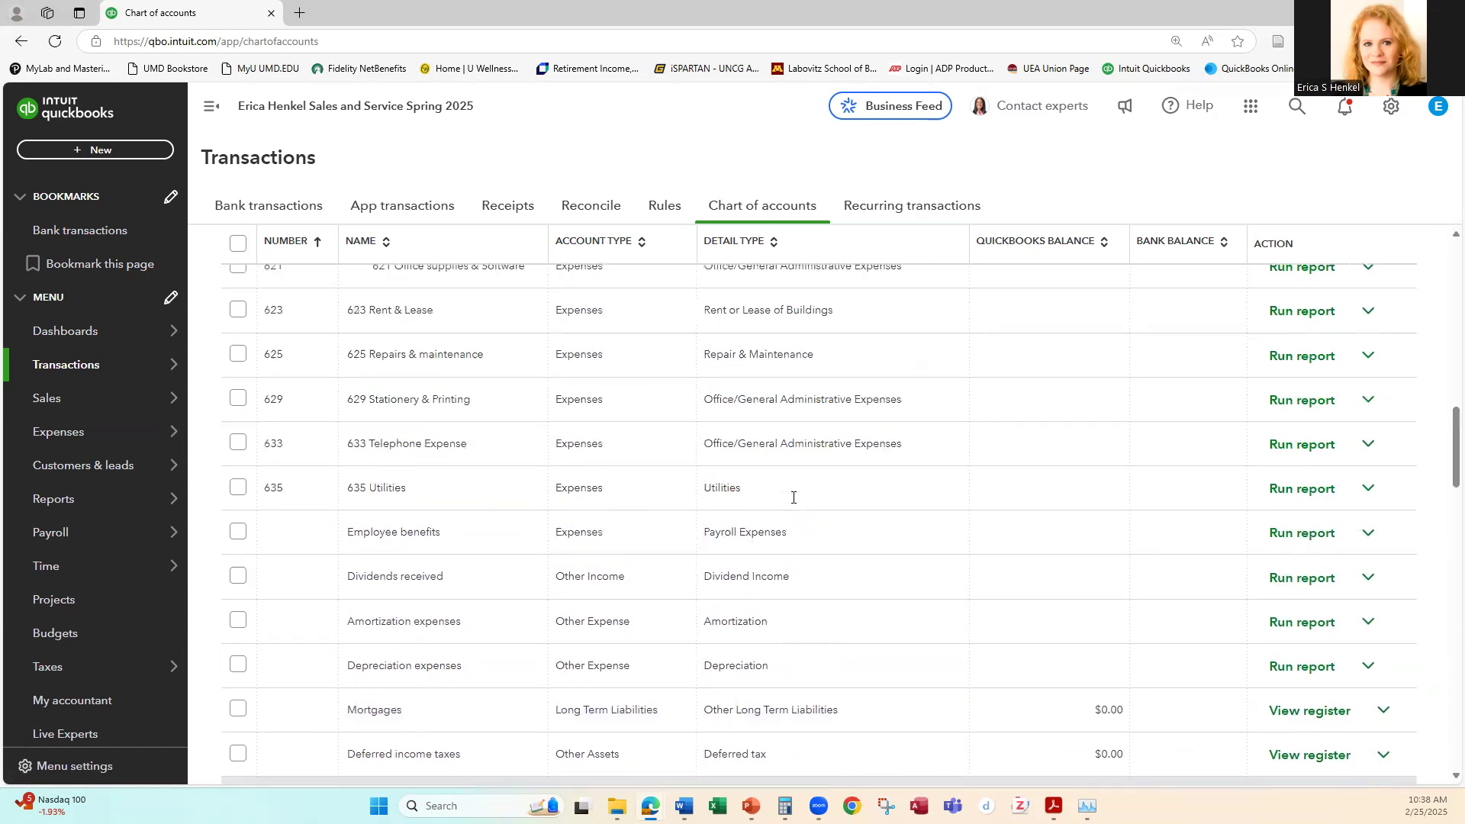
{"action": "scroll", "coordinate": [794, 504], "scroll_direction": "up", "scroll_amount": 15}
{"action": "scroll", "coordinate": [799, 512], "scroll_direction": "down", "scroll_amount": 3}
{"action": "scroll", "coordinate": [798, 513], "scroll_direction": "up", "scroll_amount": 3}
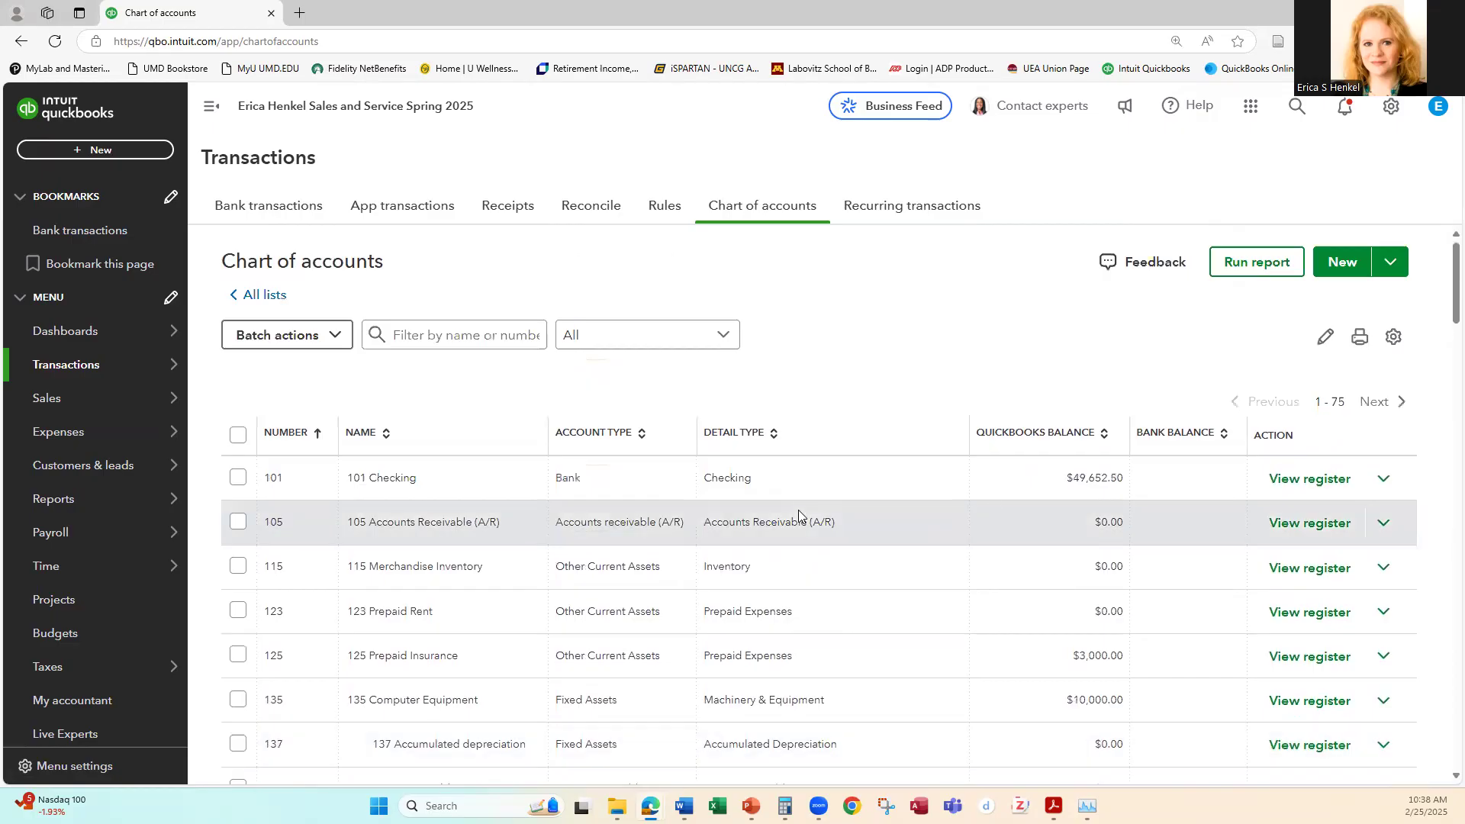
Step: Filter the chart of accounts by "arizon" and open the Arizona Department of Revenue Payable account for editing
{"action": "left_click", "coordinate": [452, 338]}
{"action": "type", "text": "arizon"}
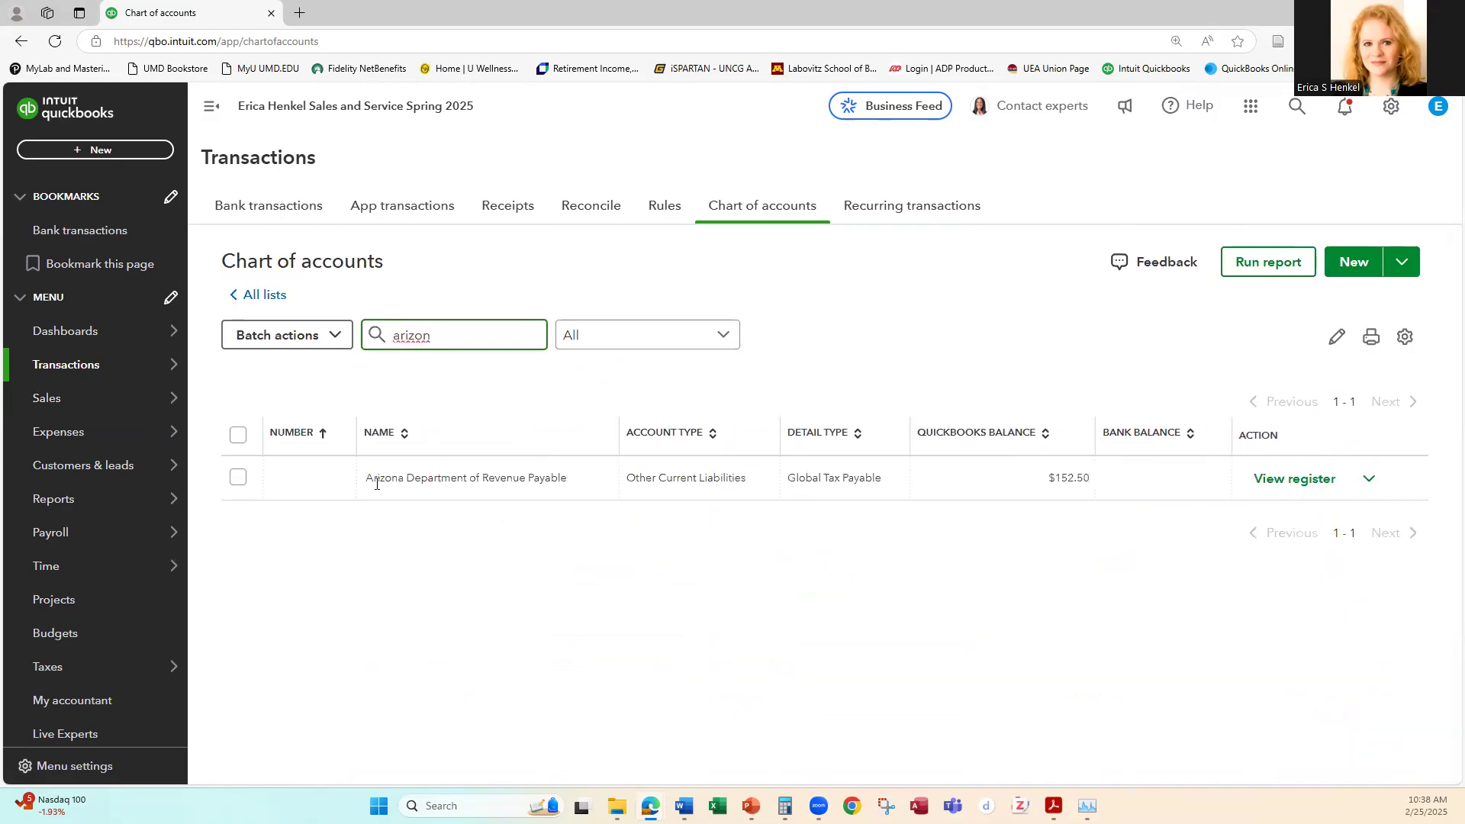
{"action": "left_click", "coordinate": [237, 480]}
{"action": "left_click", "coordinate": [237, 480]}
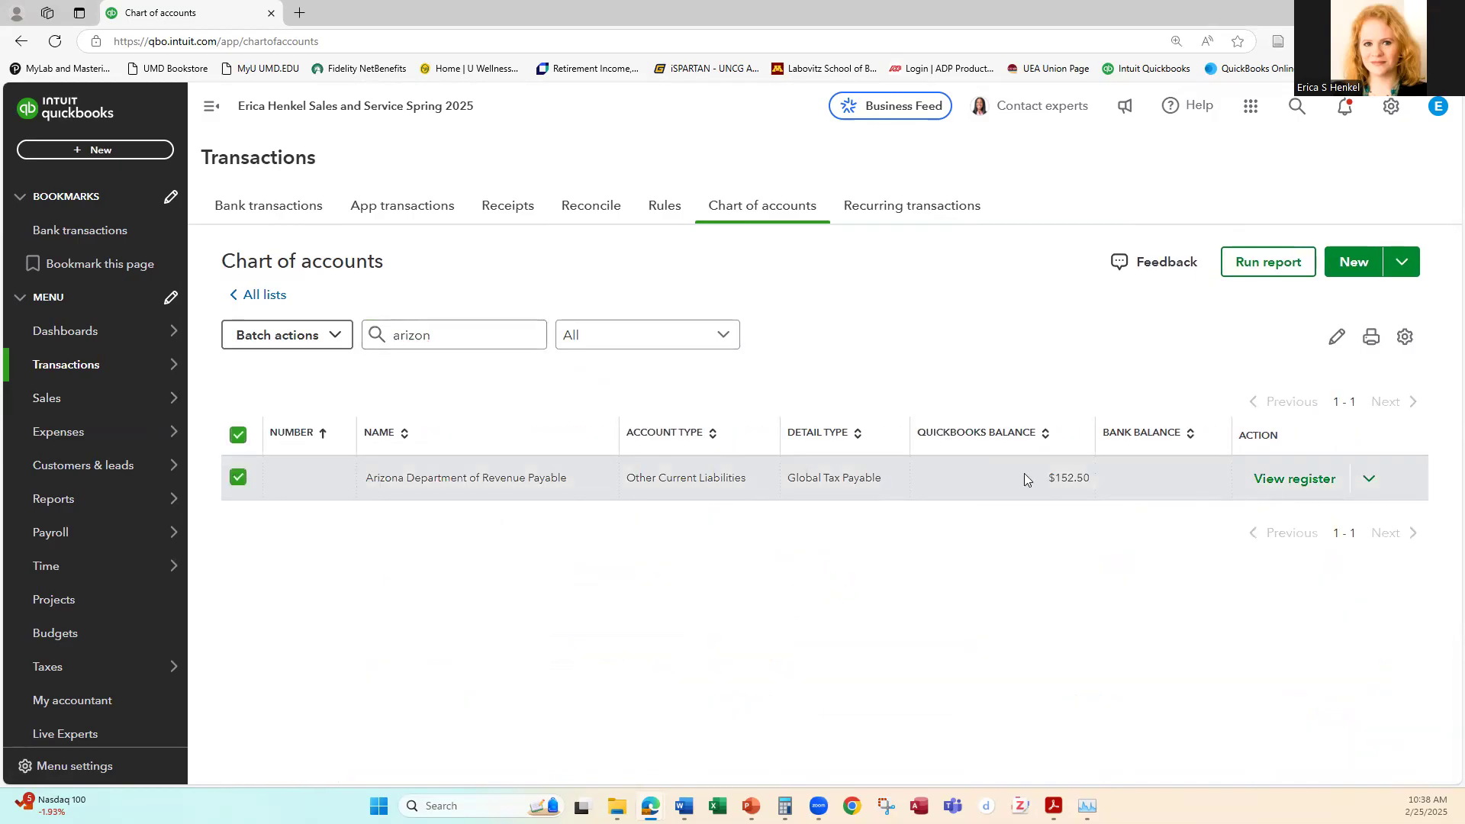
{"action": "left_click", "coordinate": [1370, 478]}
{"action": "left_click", "coordinate": [1213, 516]}
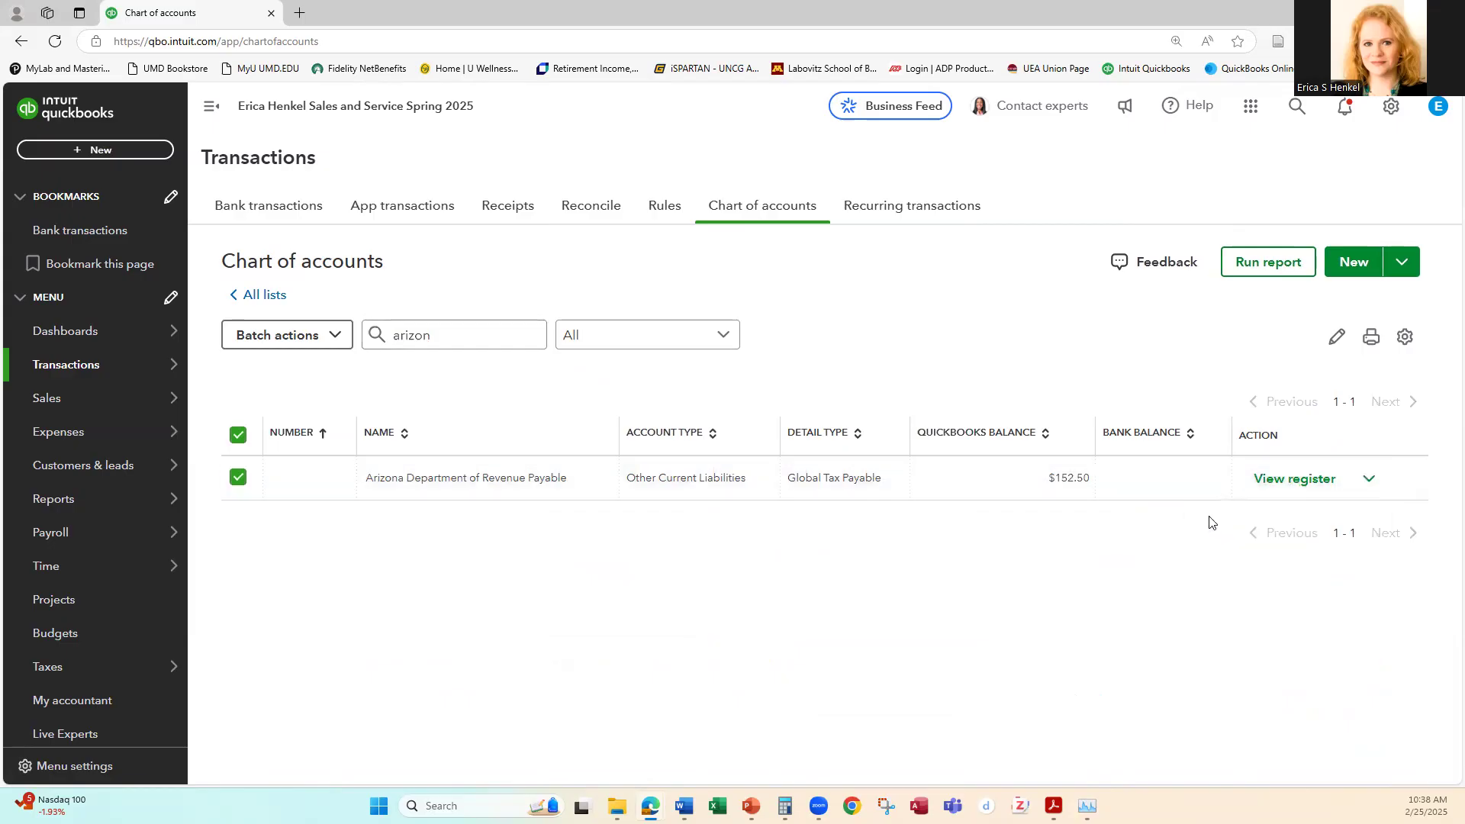
Step: Try to save the Arizona Department of Revenue Payable account with number 207 and detail type Sales Tax Payable
{"action": "left_click", "coordinate": [1351, 172]}
{"action": "type", "text": "207"}
{"action": "key", "text": "Tab"}
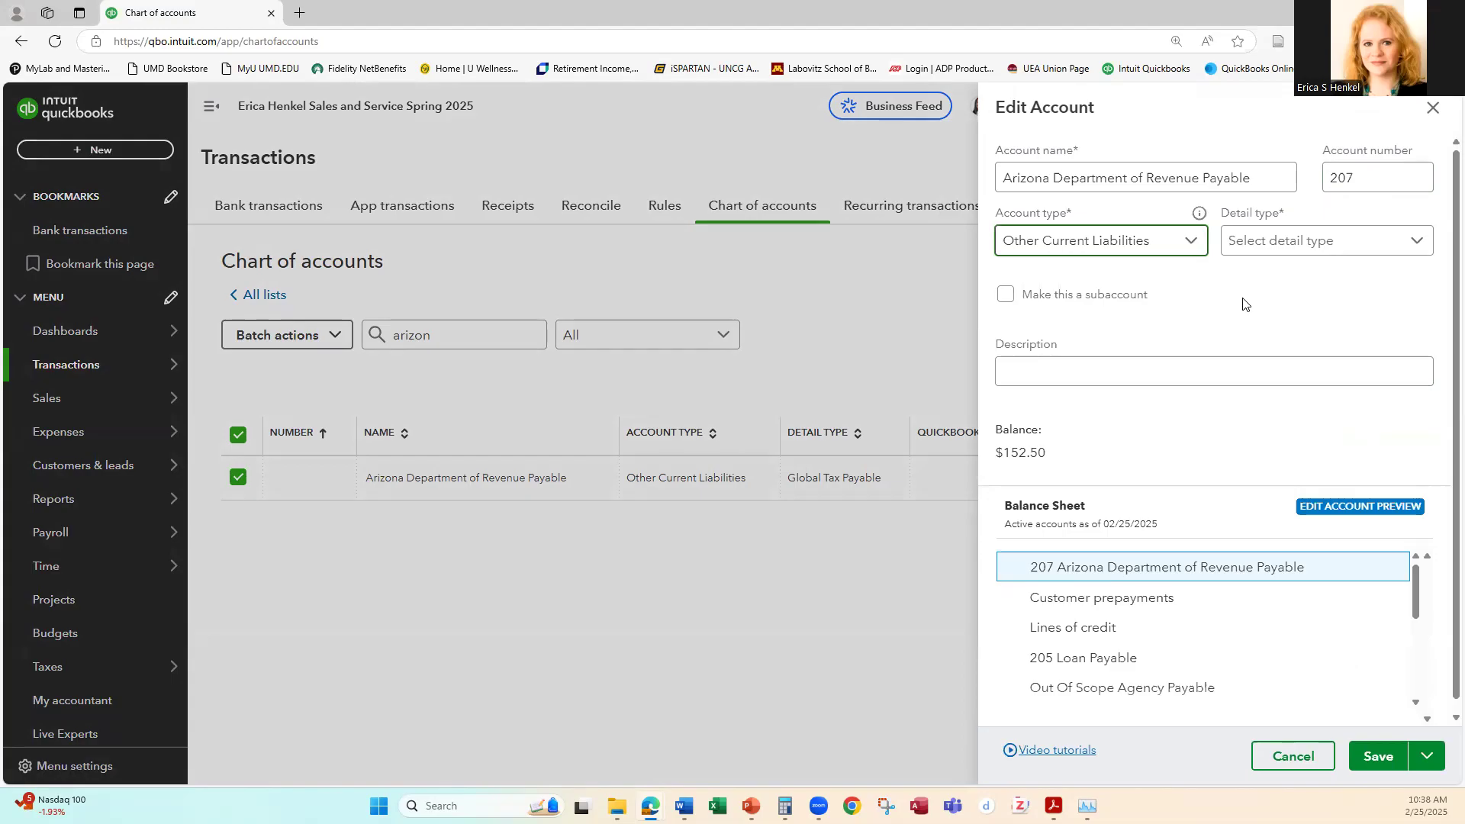
{"action": "left_click", "coordinate": [1275, 249]}
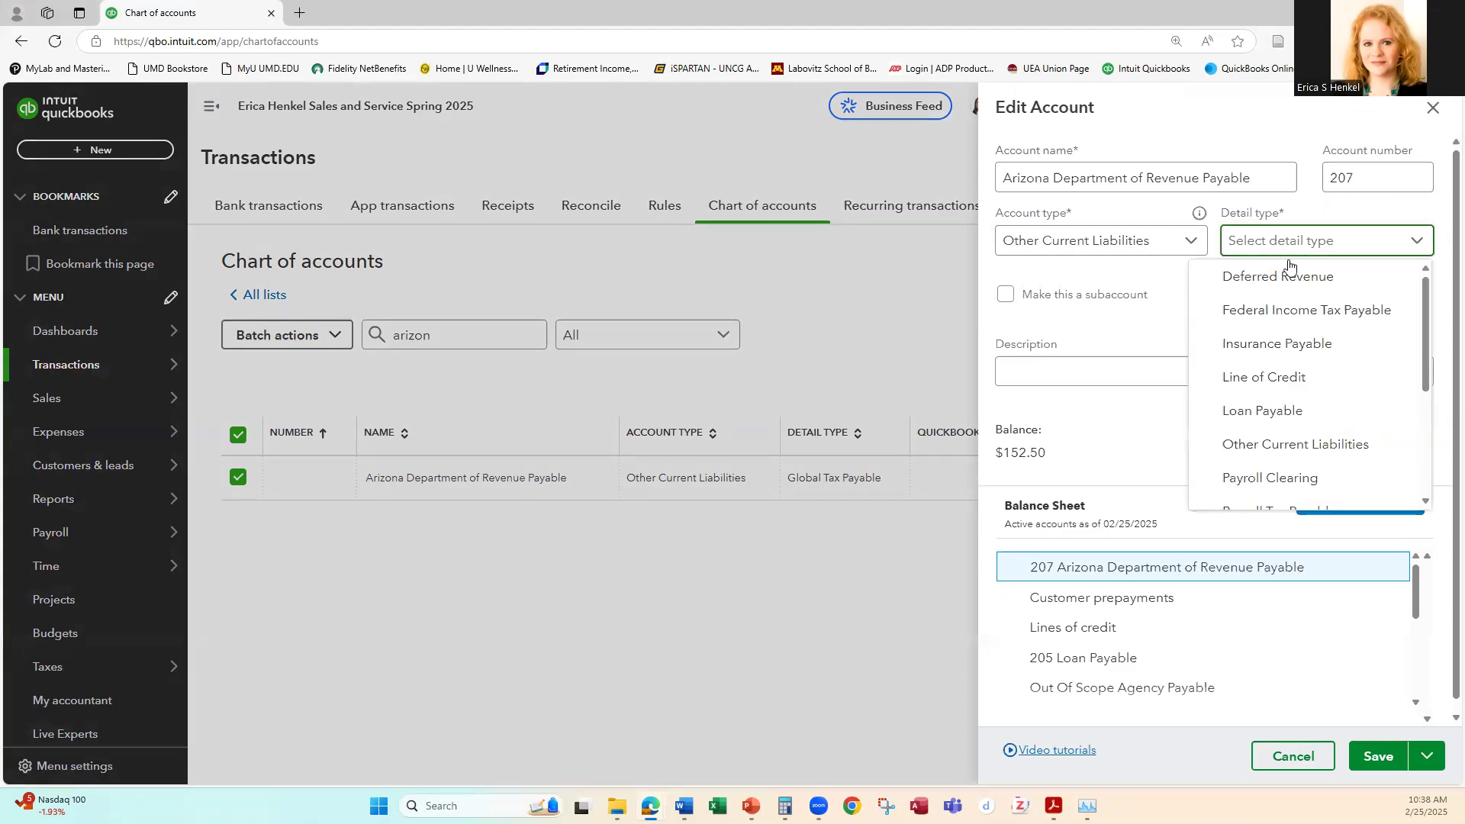
{"action": "left_click_drag", "start_coordinate": [1427, 313], "coordinate": [1423, 402]}
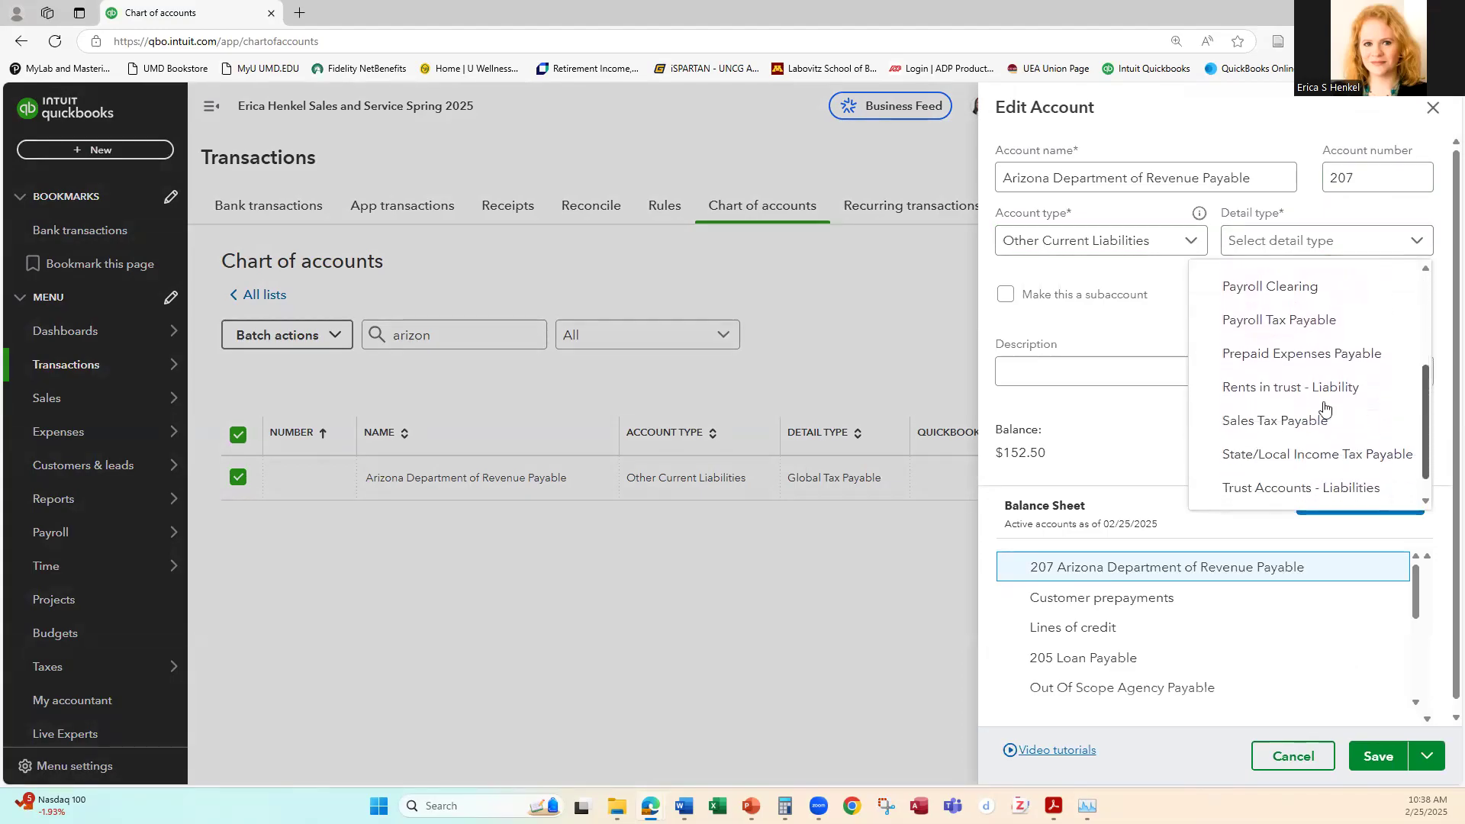
{"action": "left_click", "coordinate": [1289, 428]}
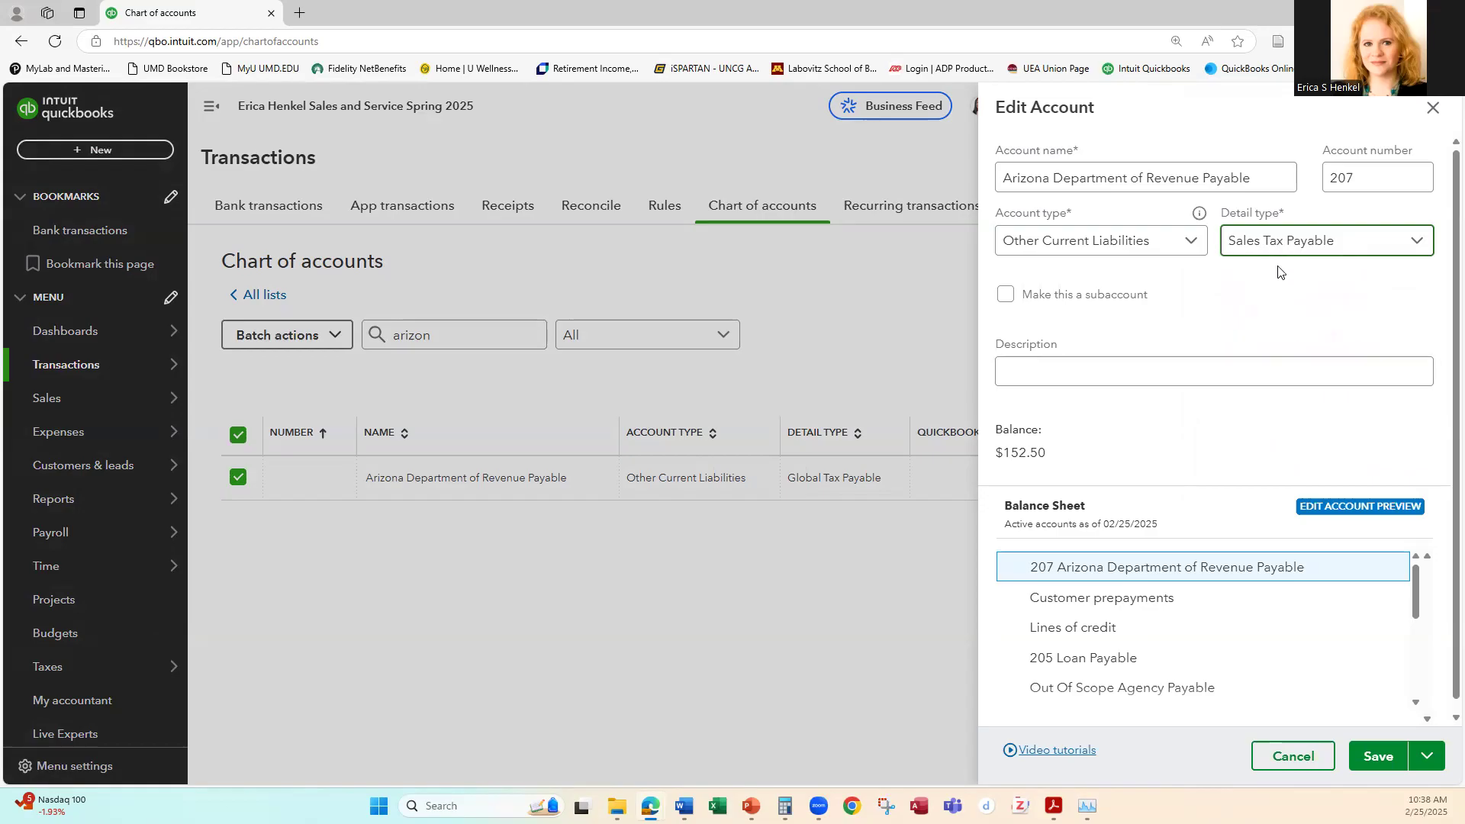
{"action": "left_click", "coordinate": [1288, 245]}
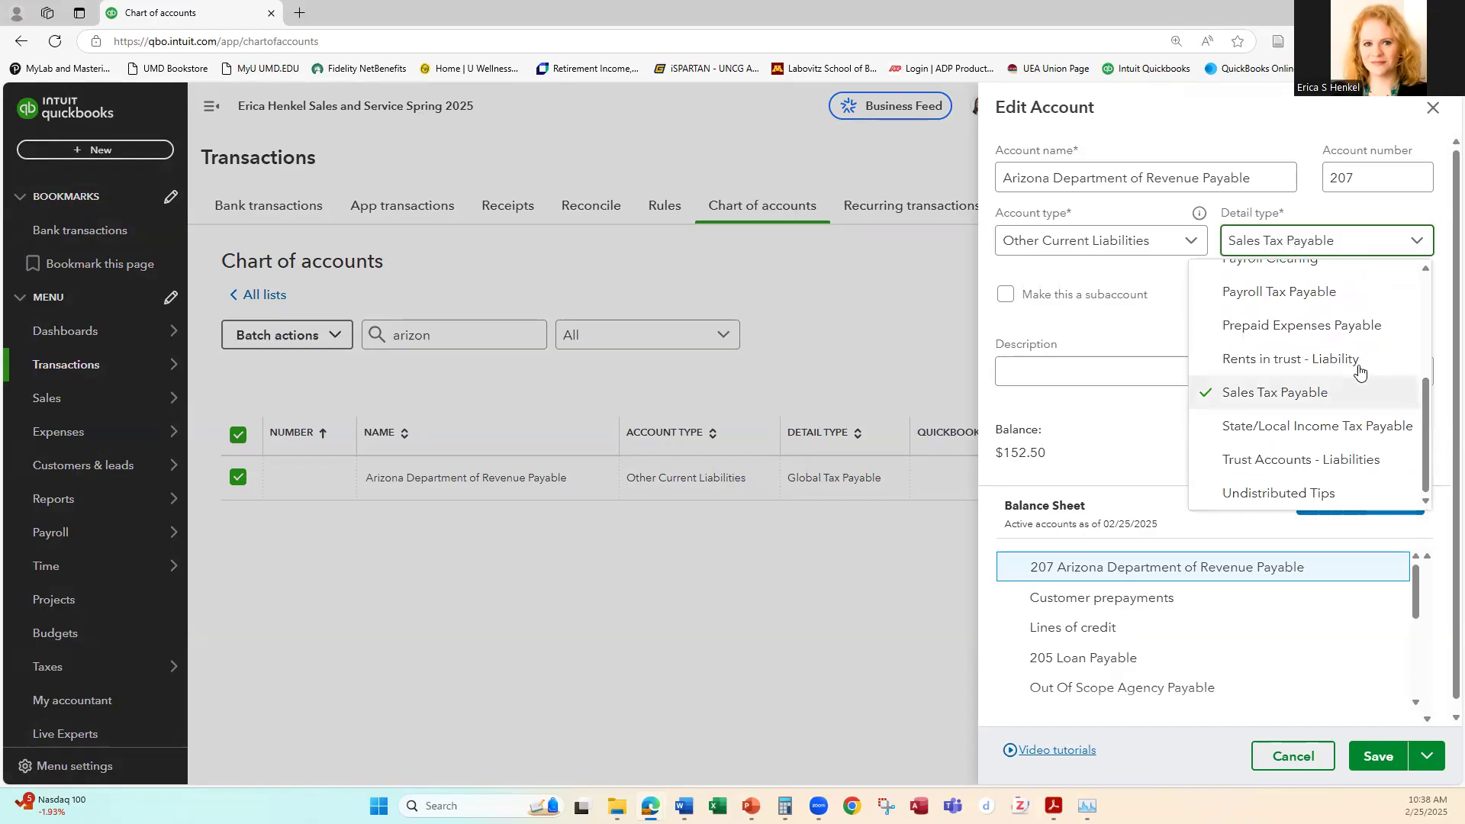
{"action": "scroll", "coordinate": [1359, 370], "scroll_direction": "up", "scroll_amount": 4}
{"action": "scroll", "coordinate": [1343, 374], "scroll_direction": "down", "scroll_amount": 4}
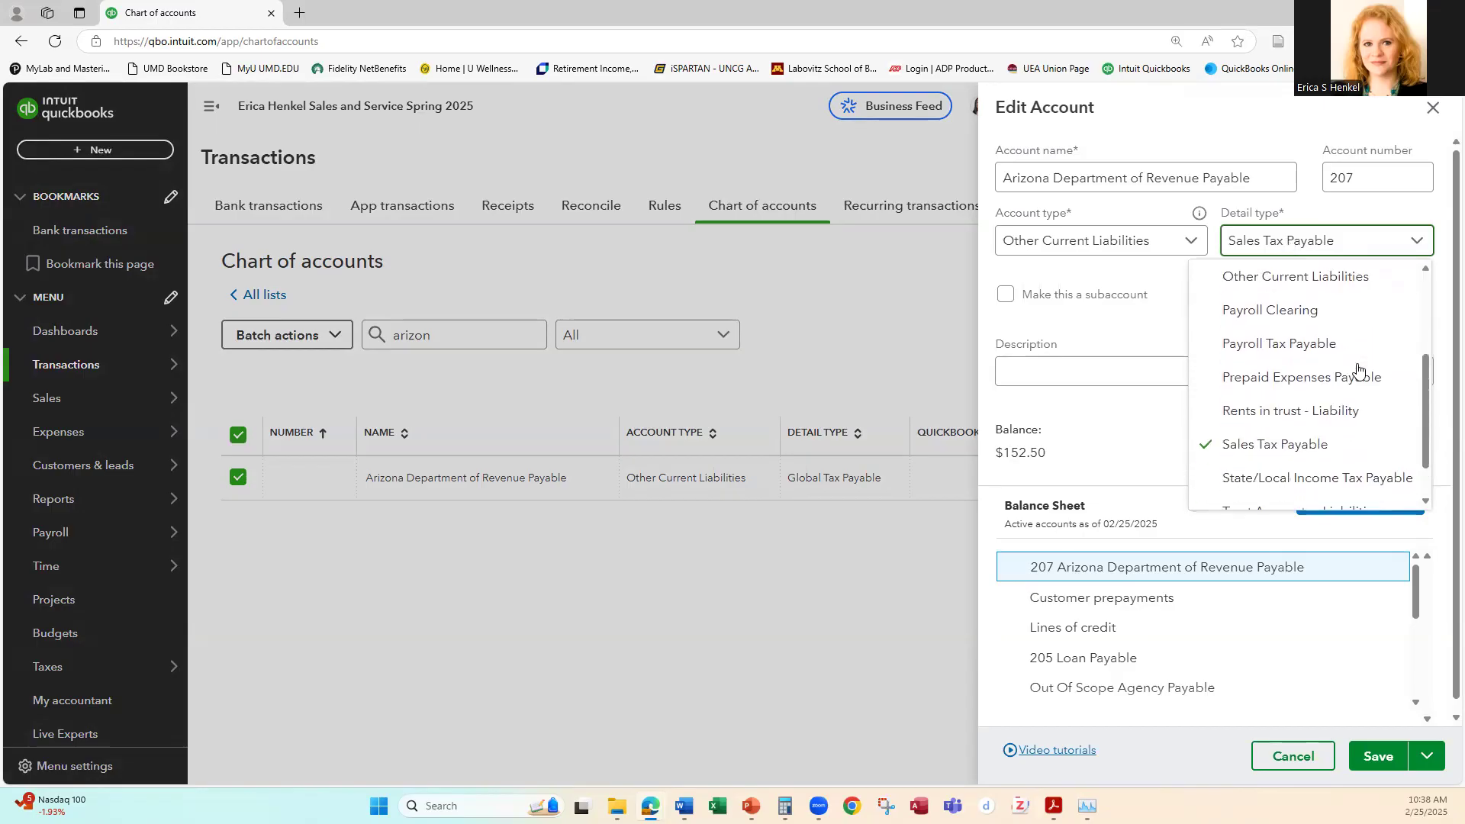
{"action": "left_click", "coordinate": [1209, 391]}
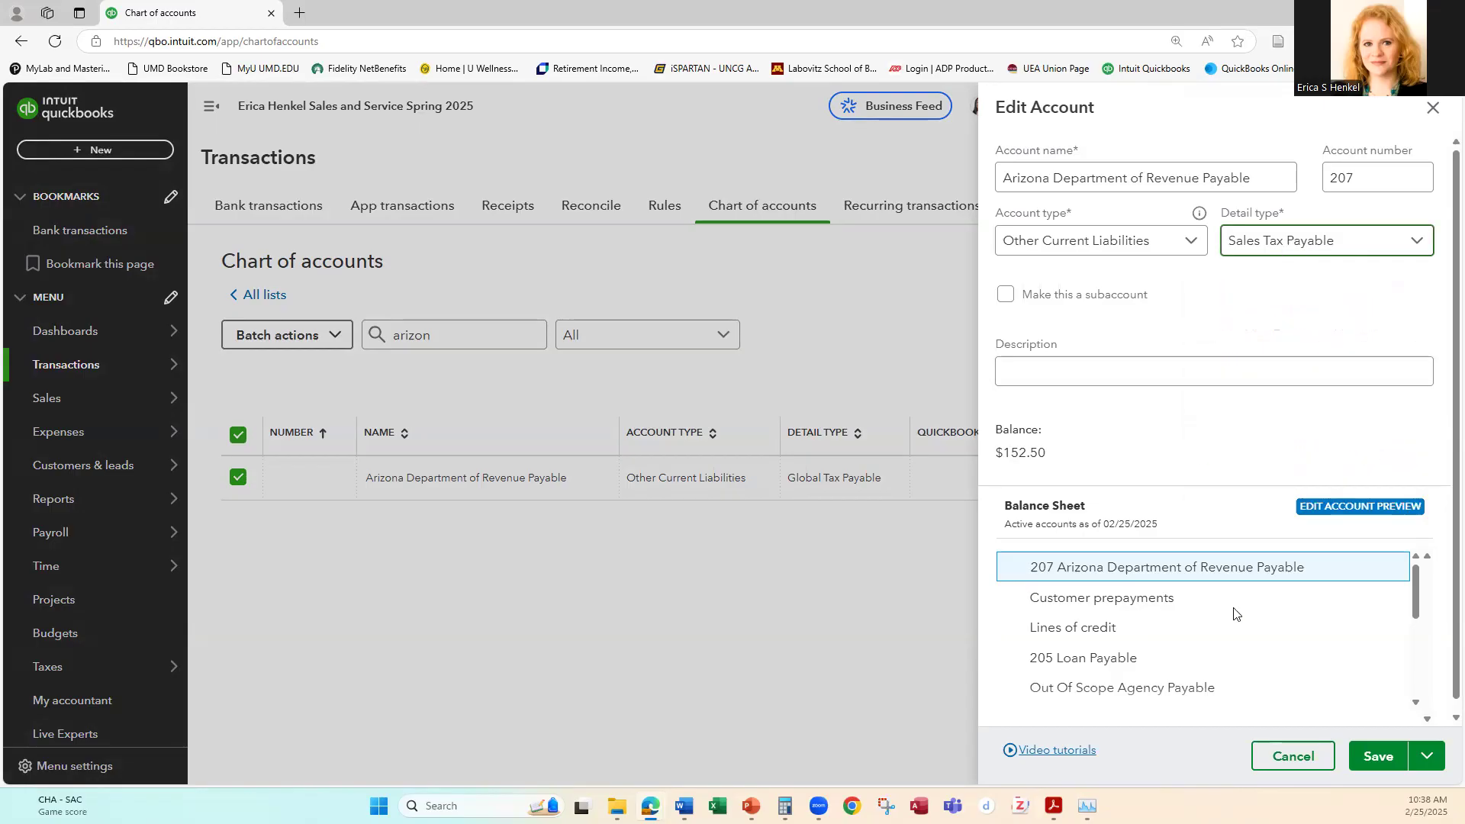
{"action": "left_click", "coordinate": [1375, 757]}
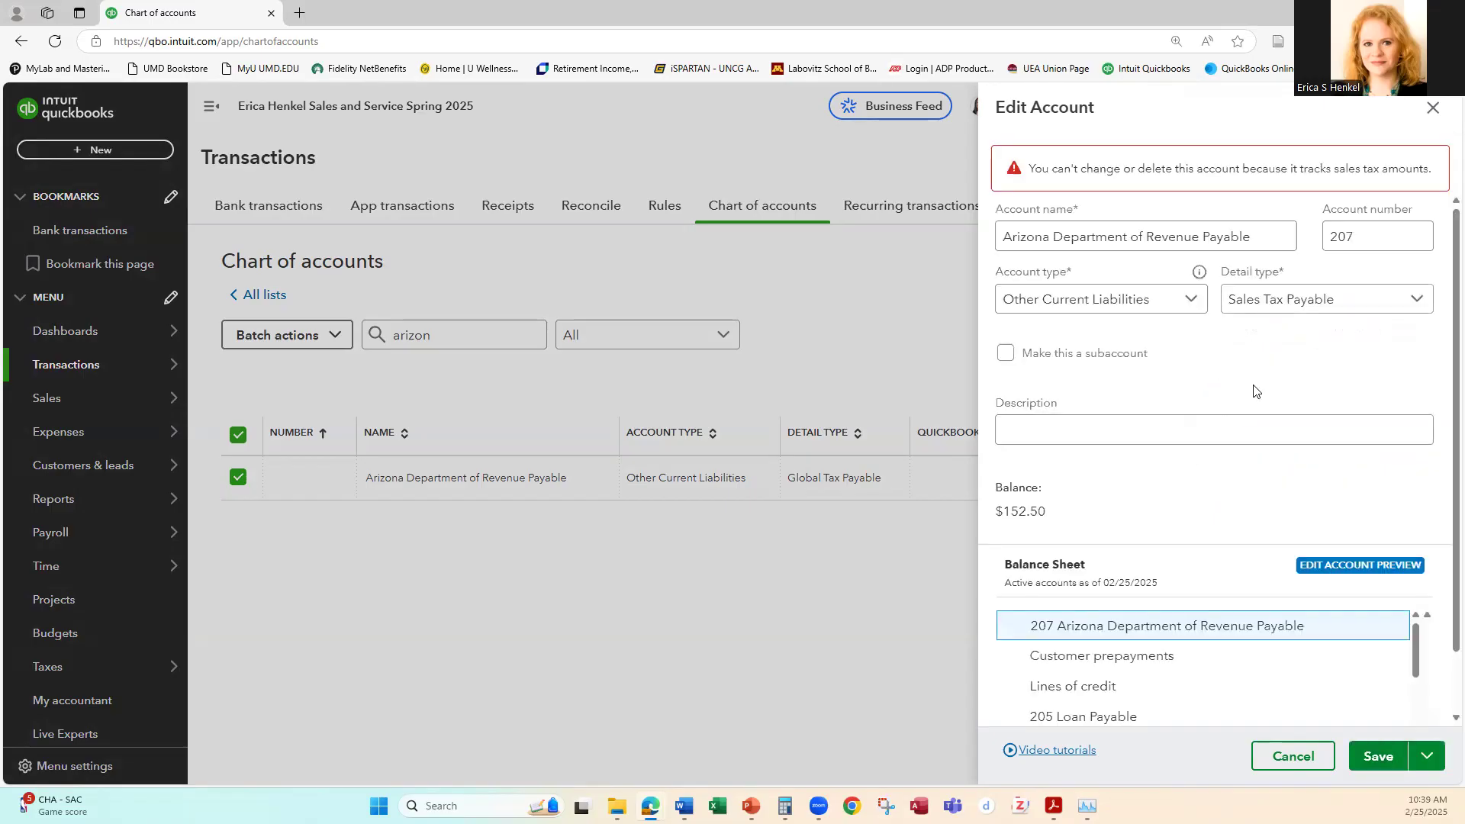
Step: Switch the account's detail type to Other Current Liabilities, and cancel the account edit
{"action": "left_click", "coordinate": [1274, 306]}
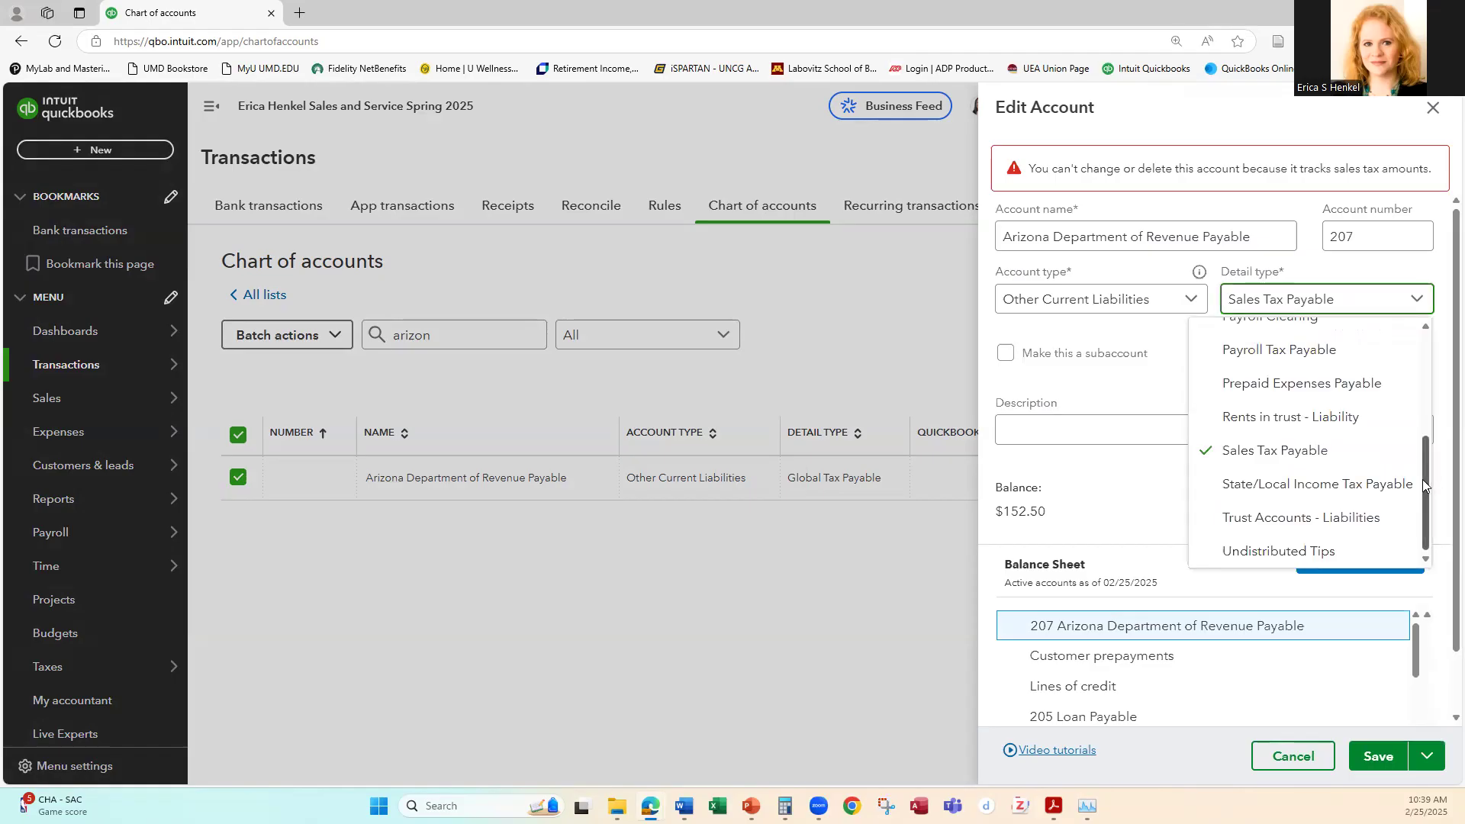
{"action": "scroll", "coordinate": [1204, 355], "scroll_direction": "up", "scroll_amount": 3}
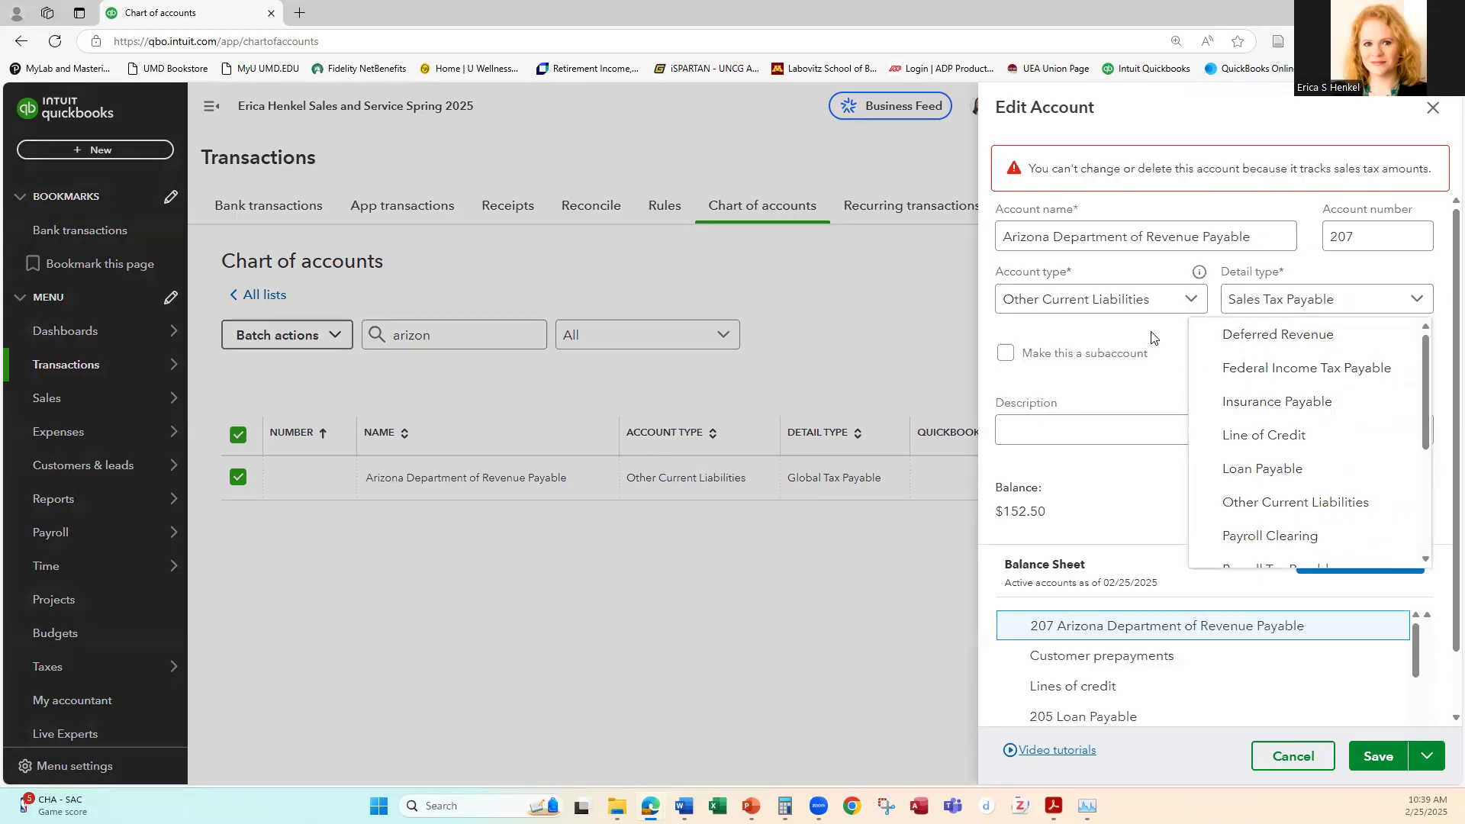
{"action": "left_click", "coordinate": [1339, 501]}
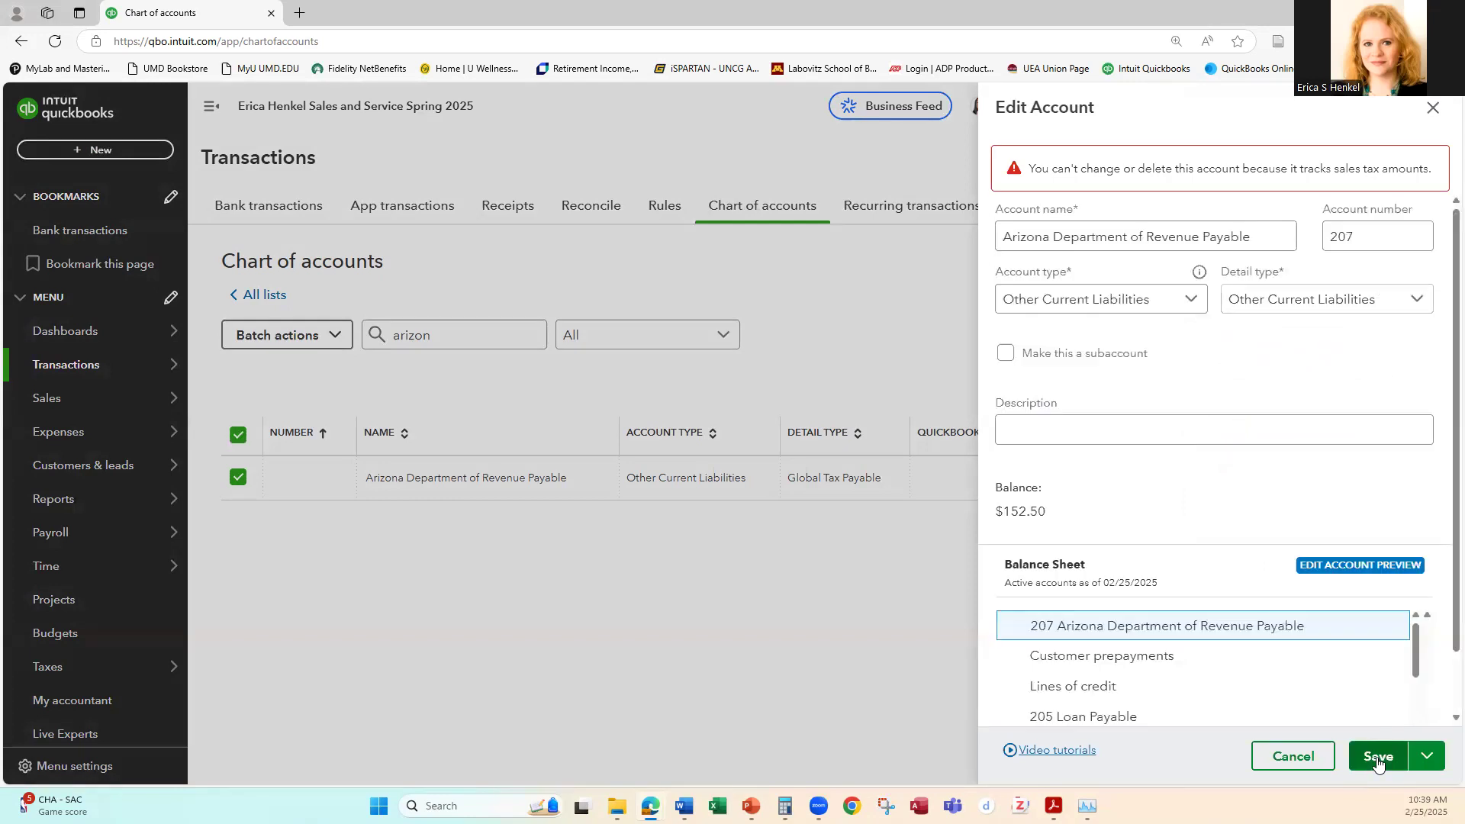
{"action": "left_click", "coordinate": [1293, 756]}
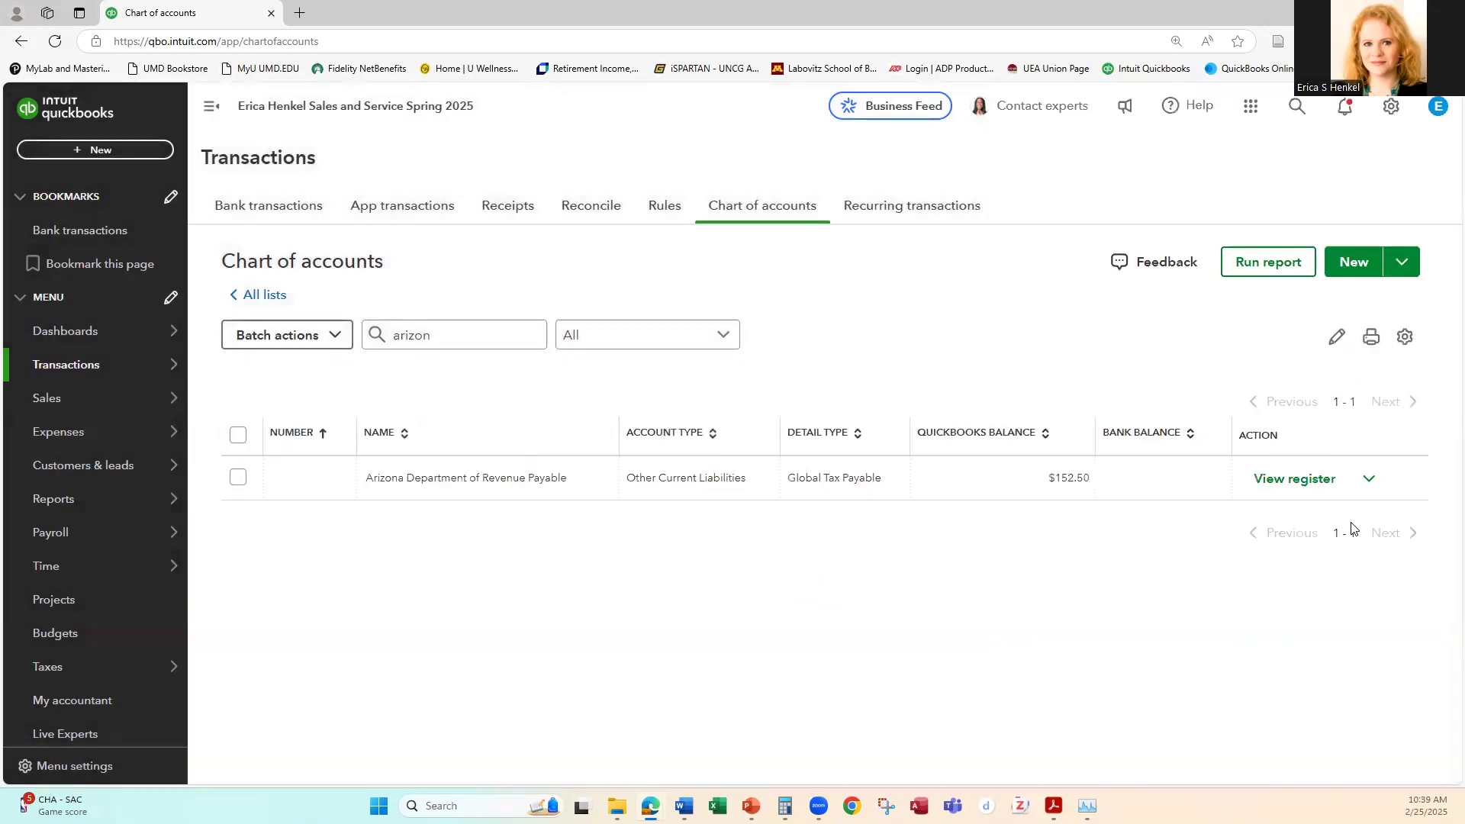
Step: Assign only the number 207 to the Arizona Department of Revenue Payable account and save it
{"action": "left_click", "coordinate": [1369, 478]}
{"action": "left_click", "coordinate": [1250, 517]}
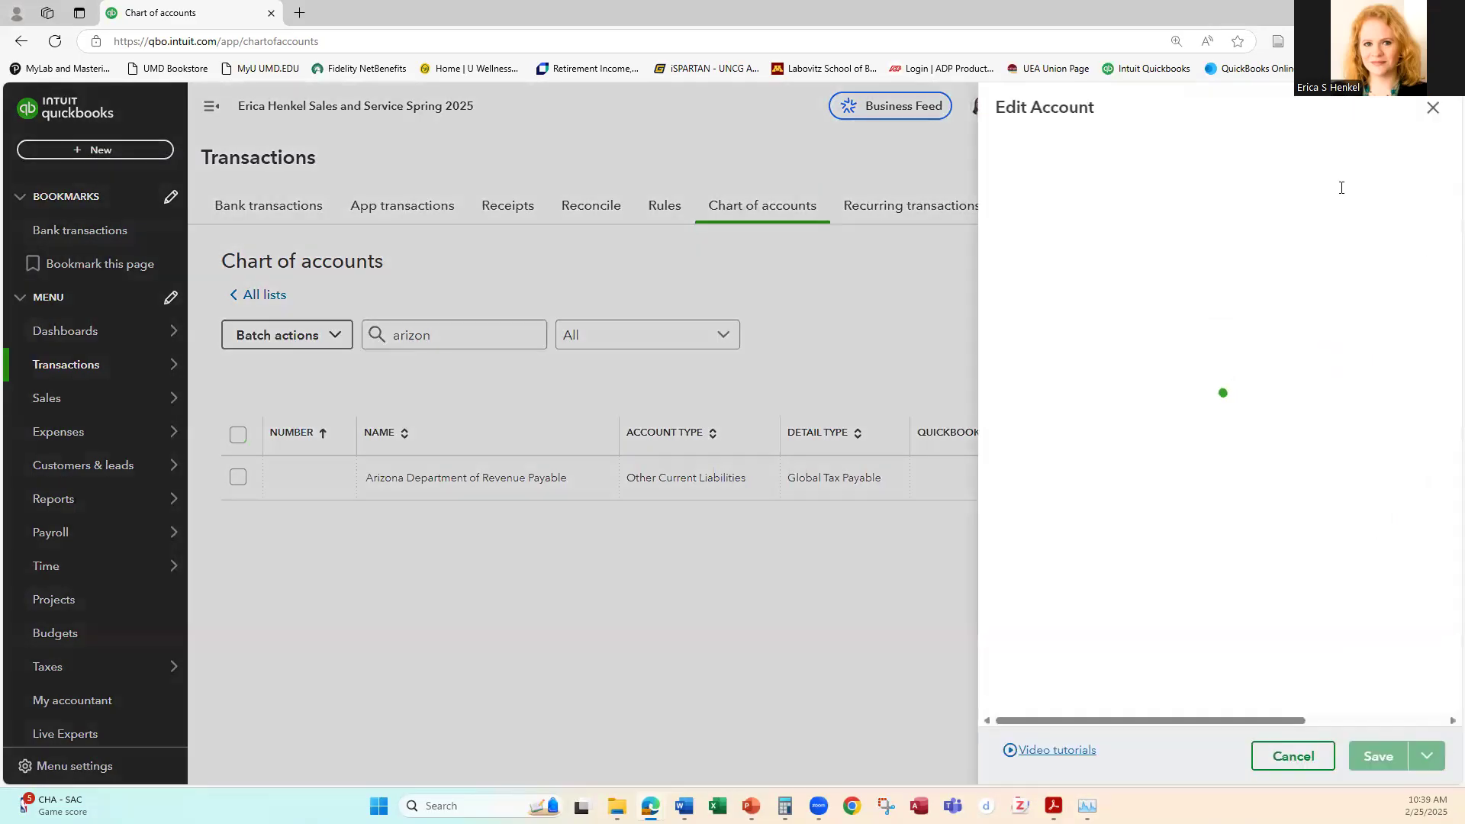
{"action": "left_click", "coordinate": [1359, 174]}
{"action": "type", "text": "207"}
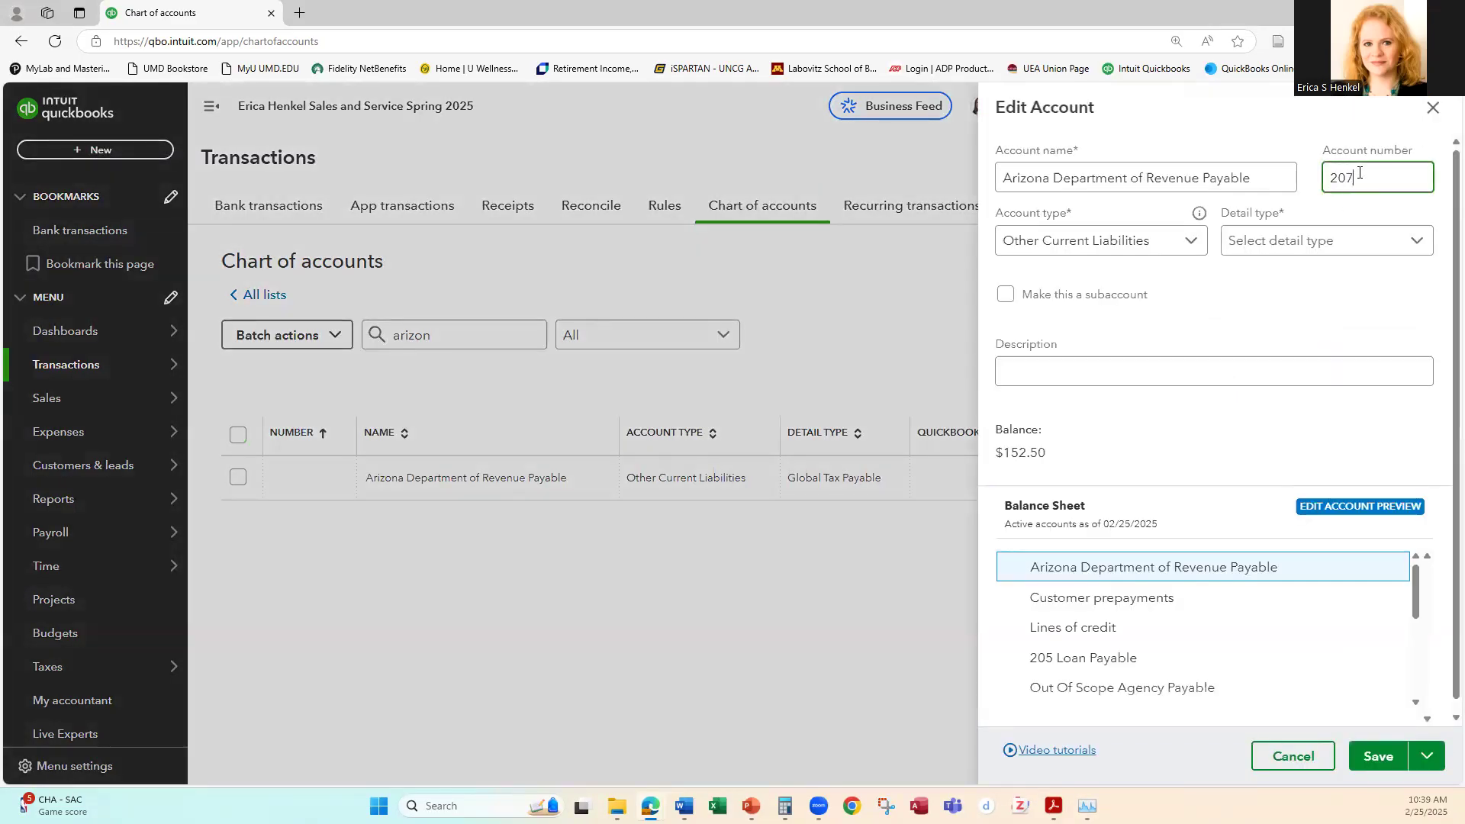
{"action": "left_click", "coordinate": [1390, 755]}
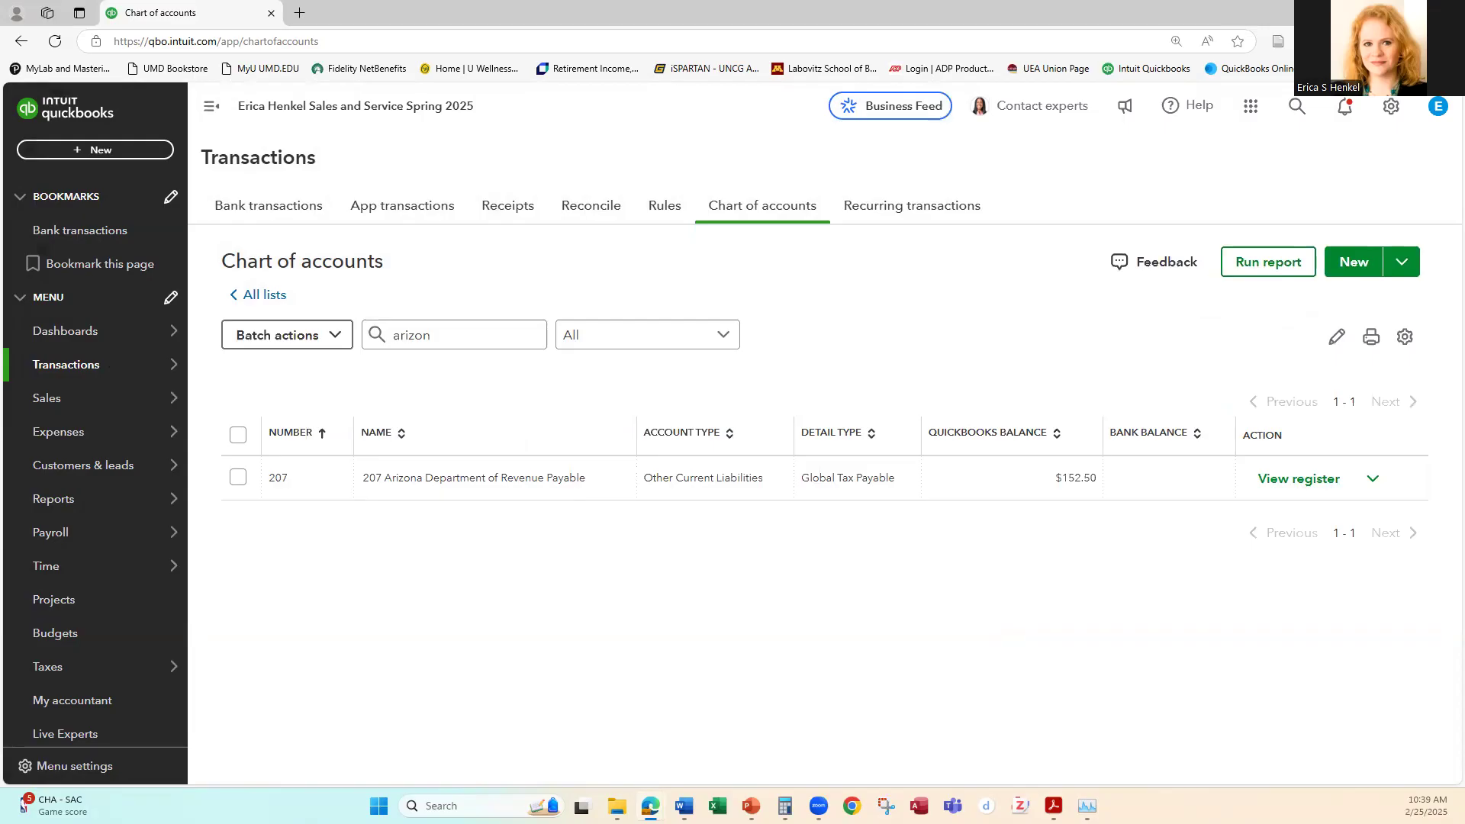
Step: Find the Journal report among the standard reports and open it
{"action": "left_click", "coordinate": [86, 508]}
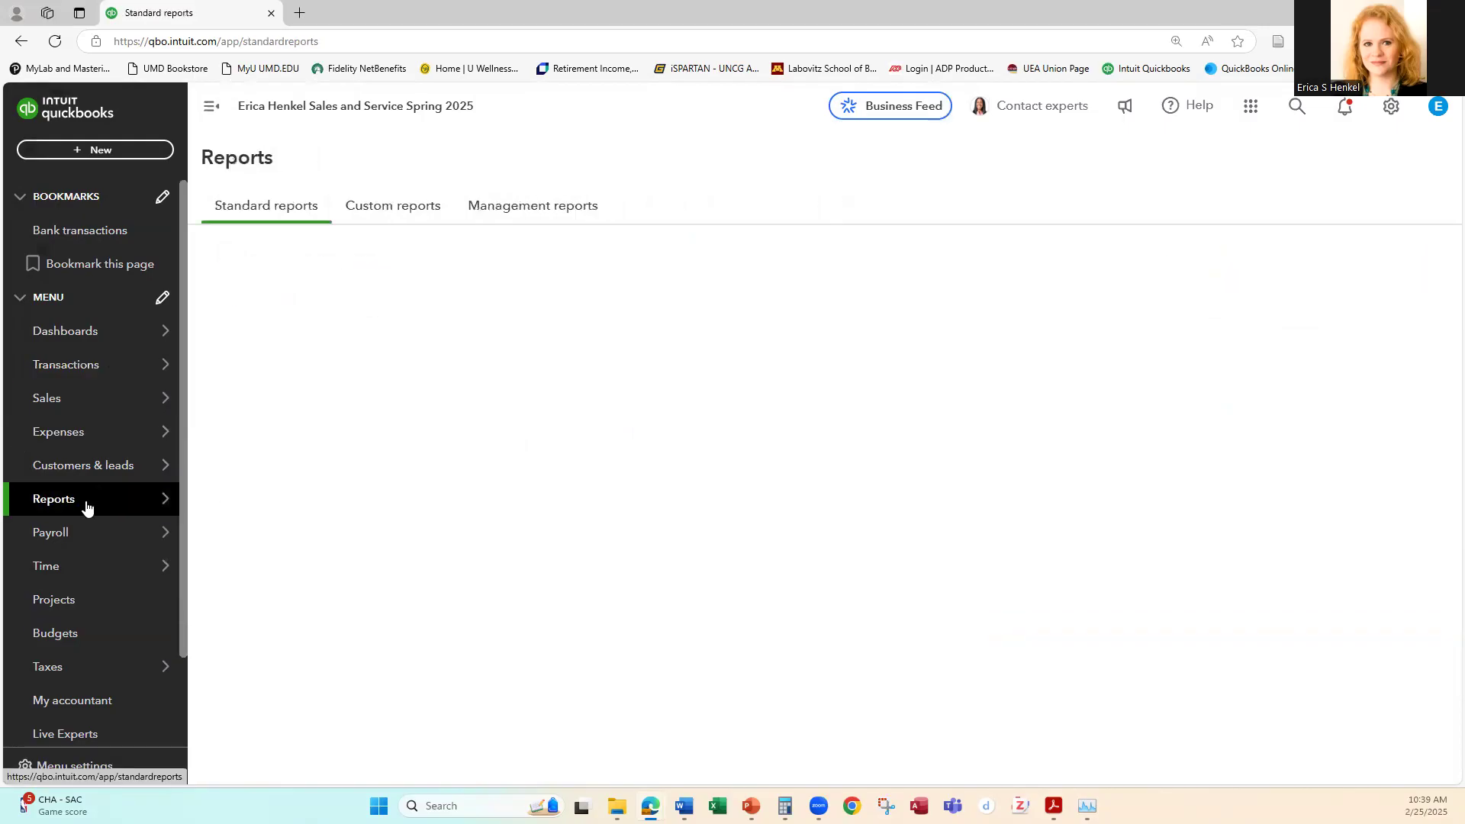
{"action": "type", "text": "journal"}
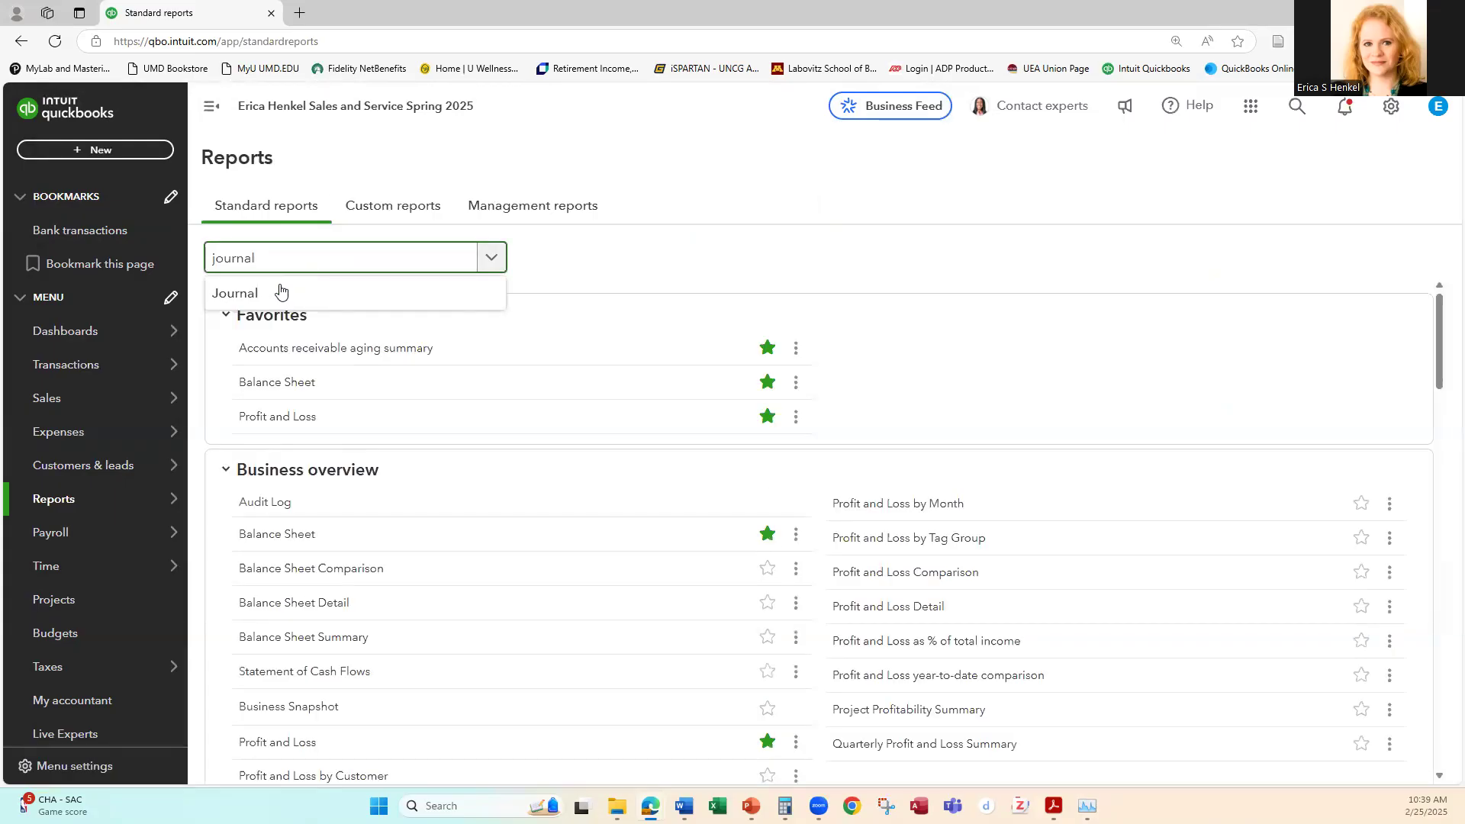
{"action": "left_click", "coordinate": [235, 294]}
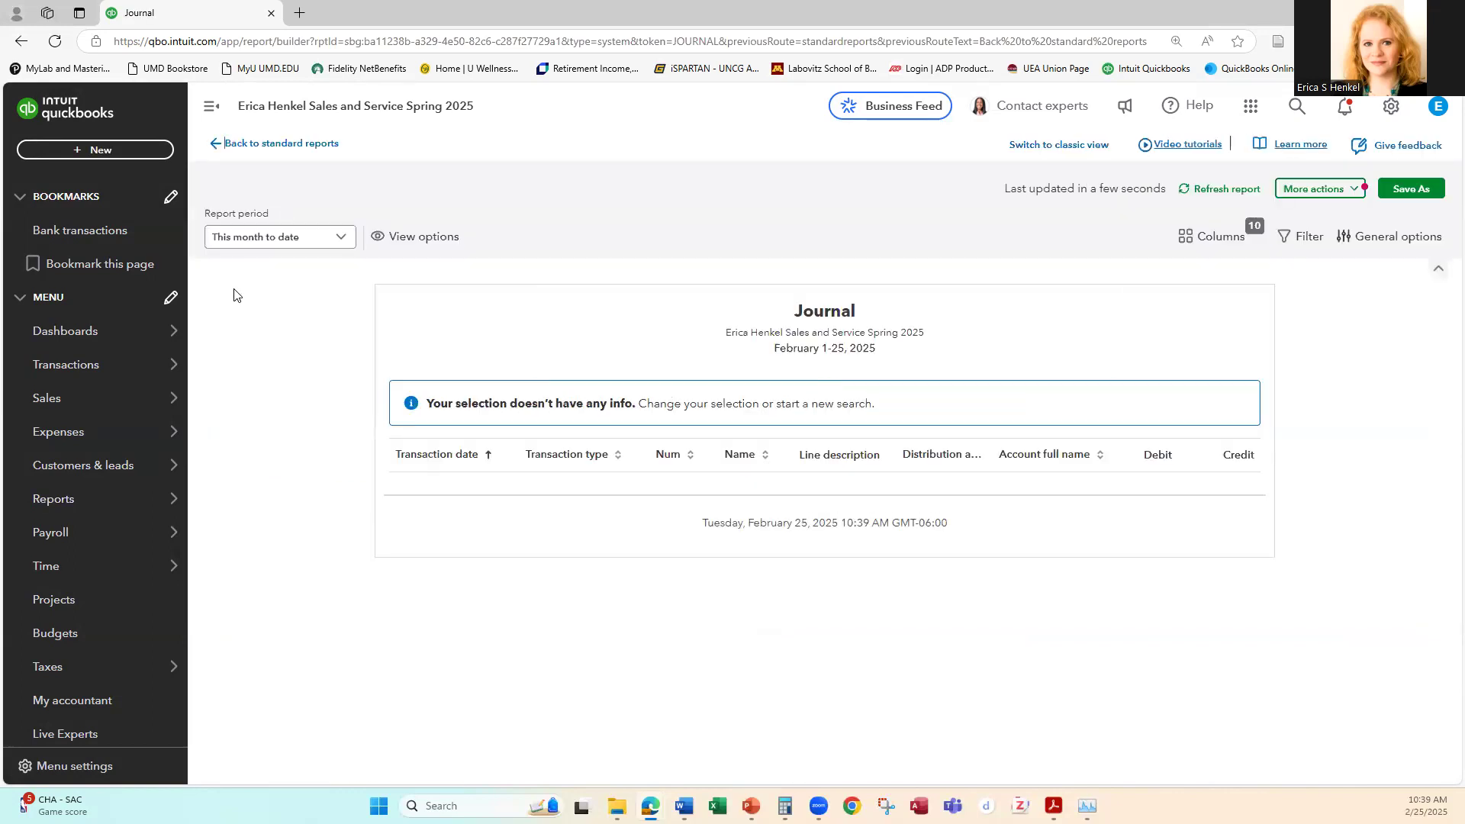
Step: Switch the Journal report to custom dates with a start date of 10/01/2024
{"action": "left_click", "coordinate": [340, 237]}
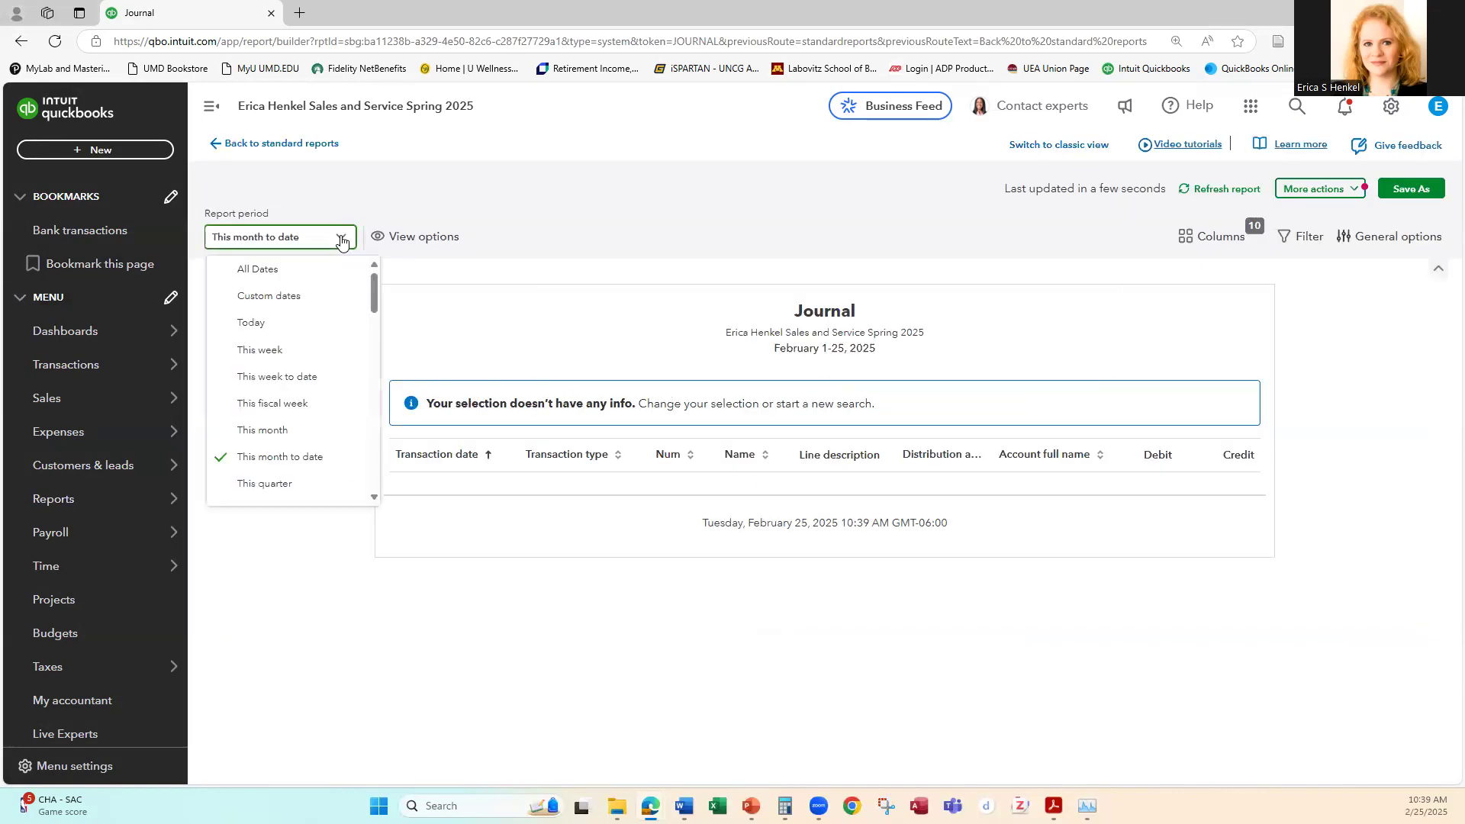
{"action": "left_click", "coordinate": [275, 297]}
{"action": "left_click", "coordinate": [476, 240]}
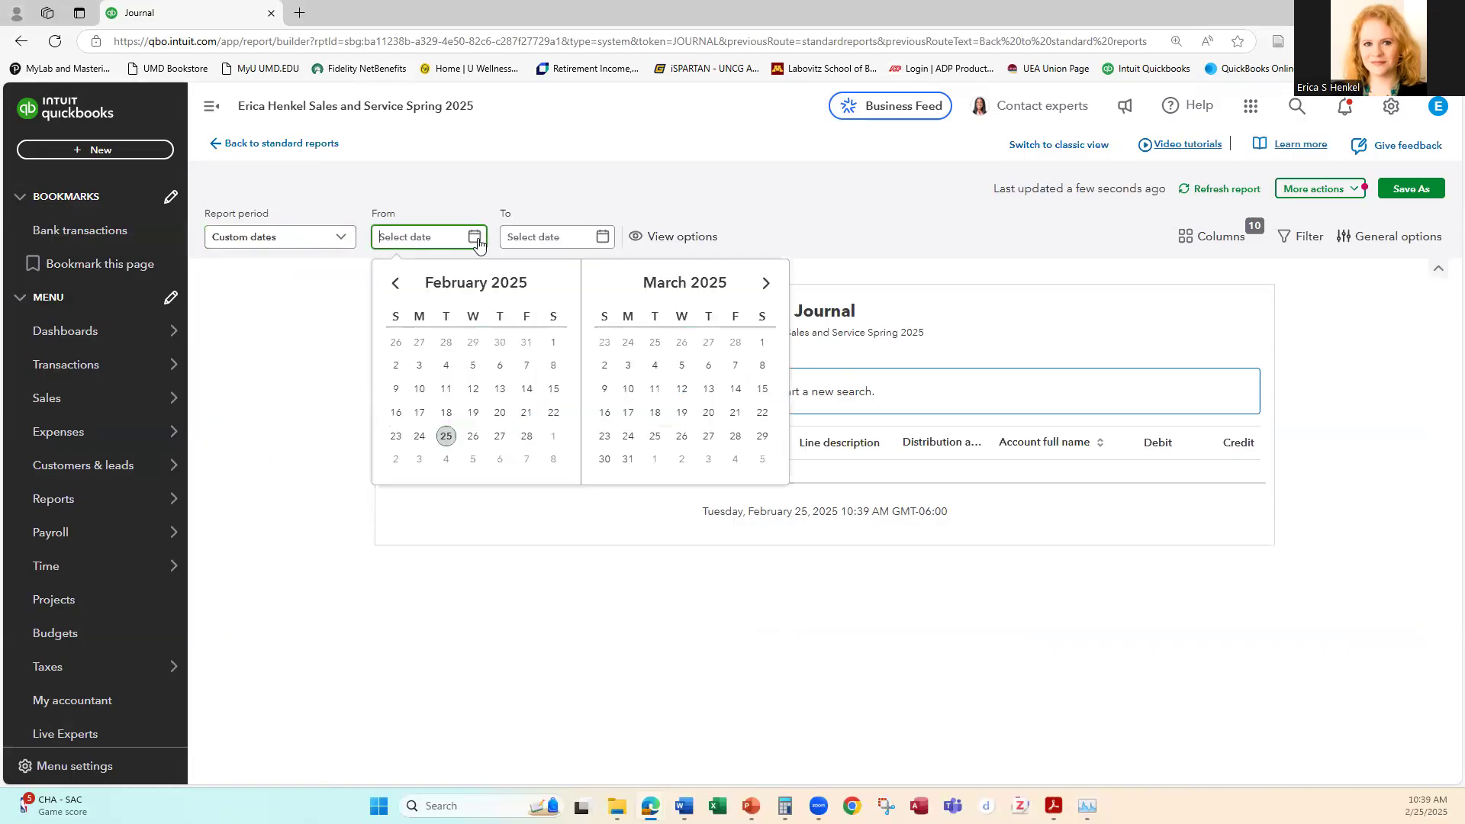
{"action": "left_click", "coordinate": [395, 283]}
{"action": "left_click", "coordinate": [396, 284]}
{"action": "left_click", "coordinate": [396, 283]}
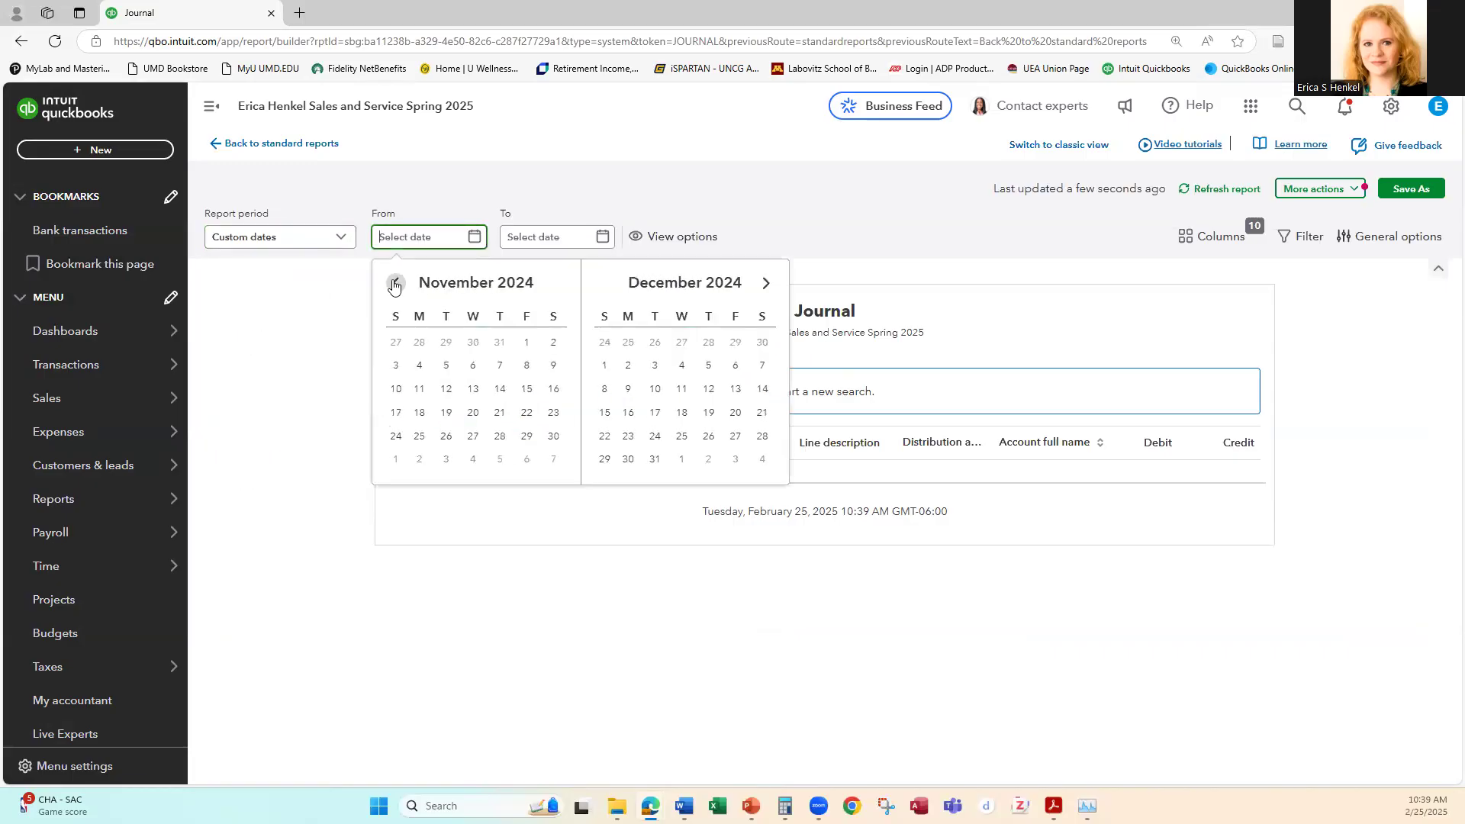
{"action": "left_click", "coordinate": [396, 283]}
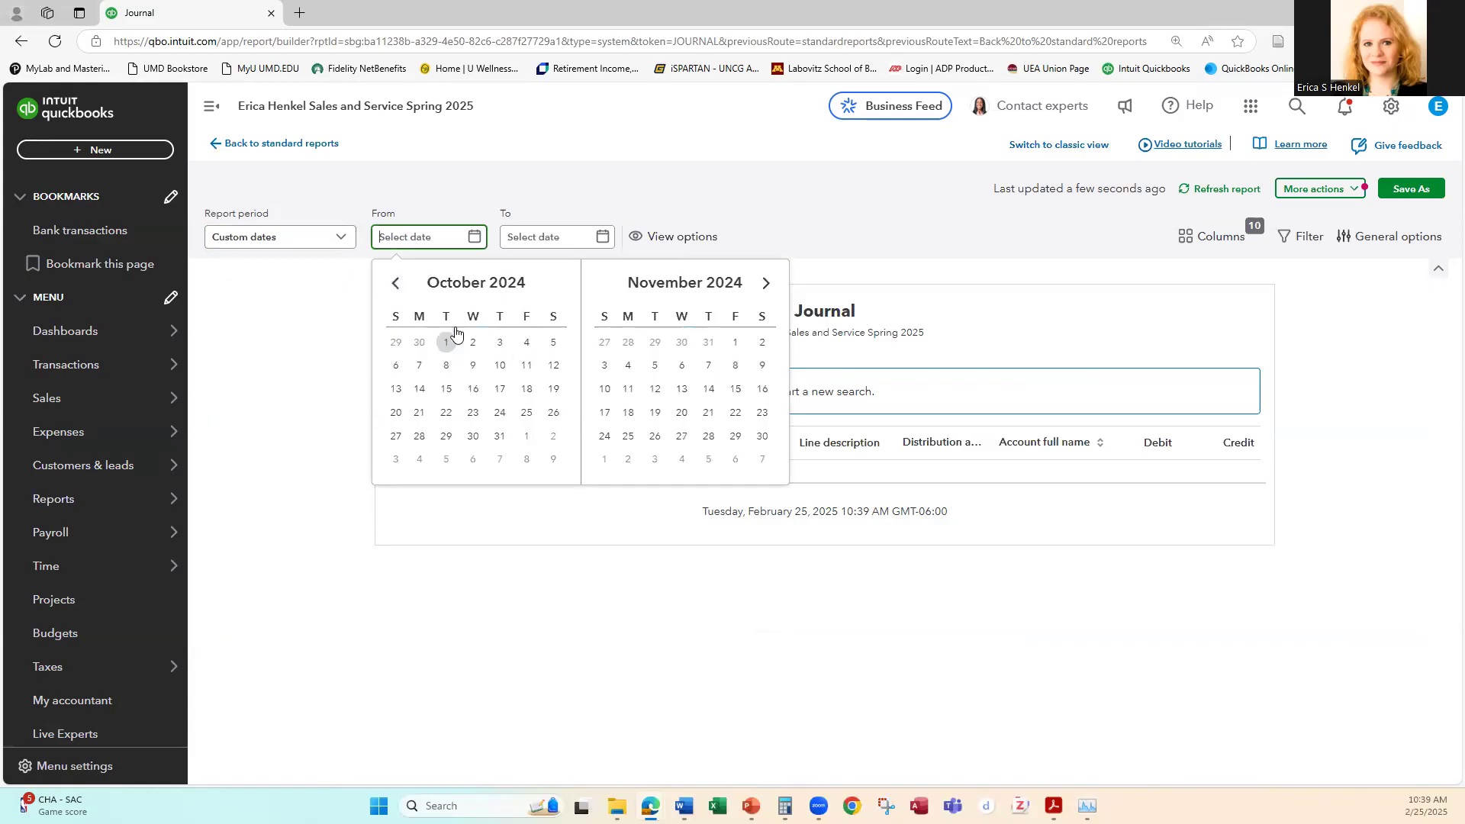
{"action": "left_click", "coordinate": [447, 342]}
Step: Set the Journal report's end date to 10/31/2024
{"action": "left_click", "coordinate": [602, 238]}
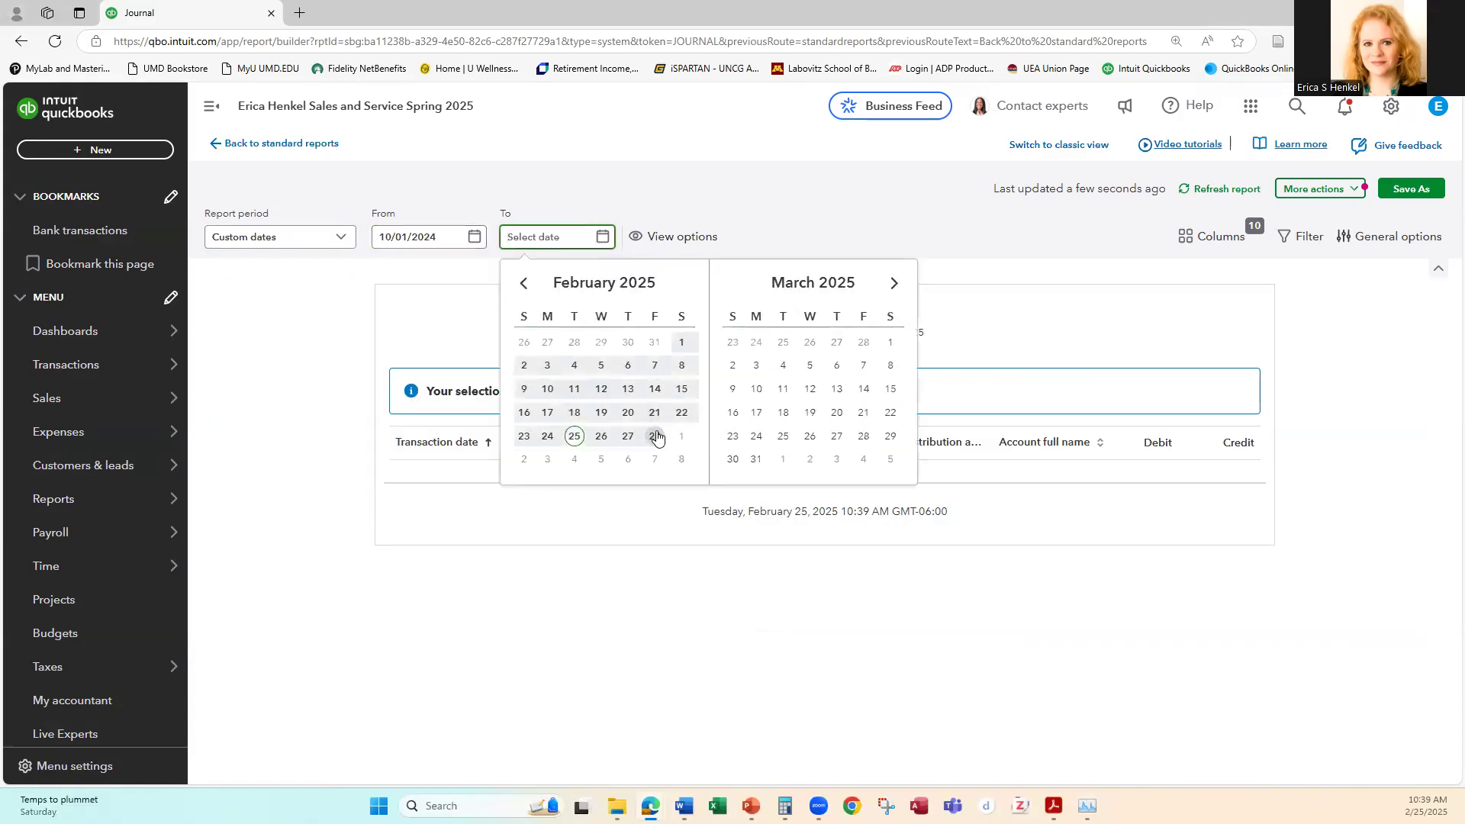
{"action": "left_click", "coordinate": [525, 284]}
{"action": "left_click", "coordinate": [524, 284]}
{"action": "left_click", "coordinate": [524, 284]}
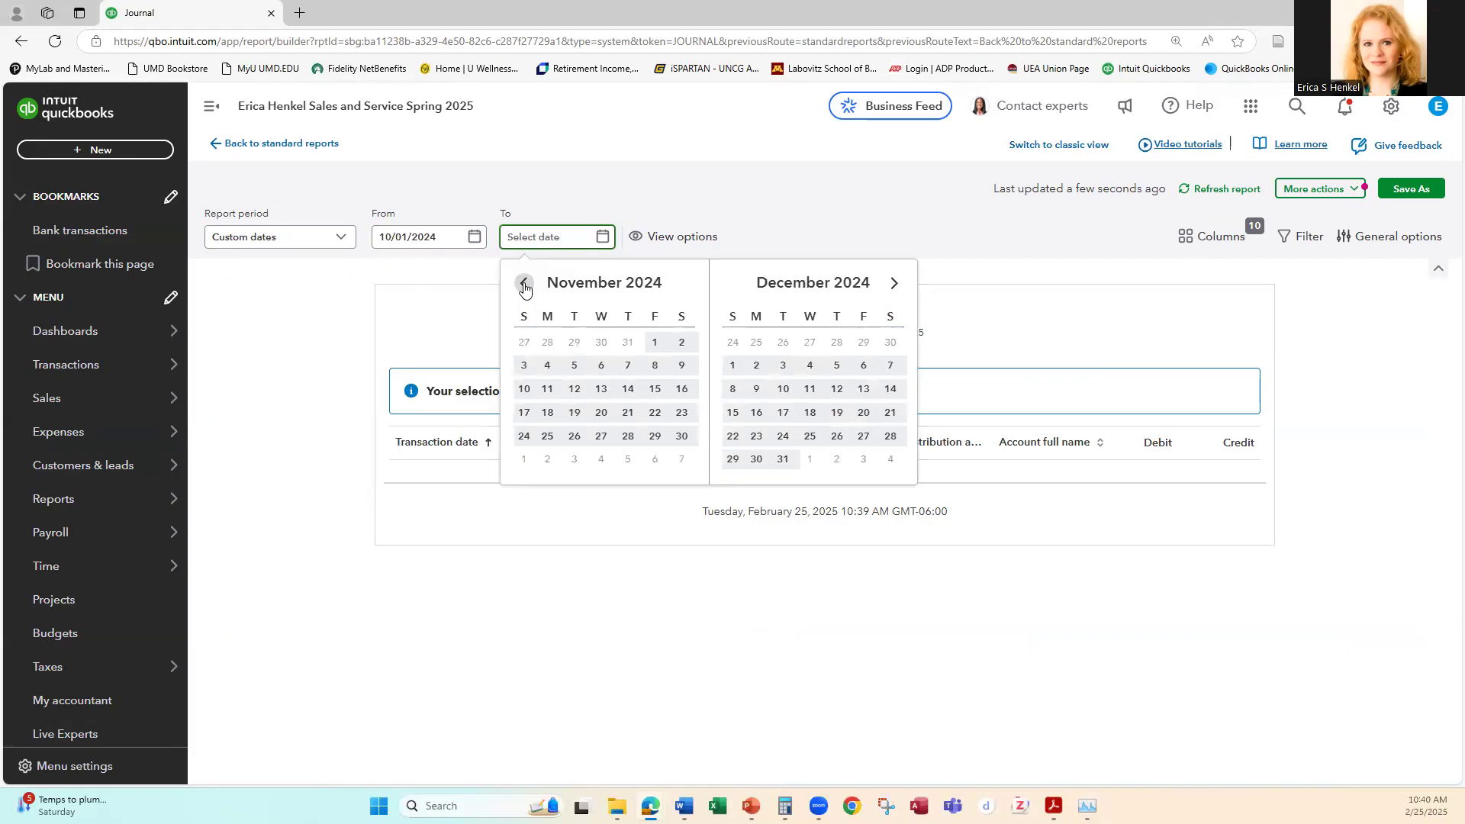
{"action": "left_click", "coordinate": [524, 284]}
{"action": "left_click", "coordinate": [628, 436]}
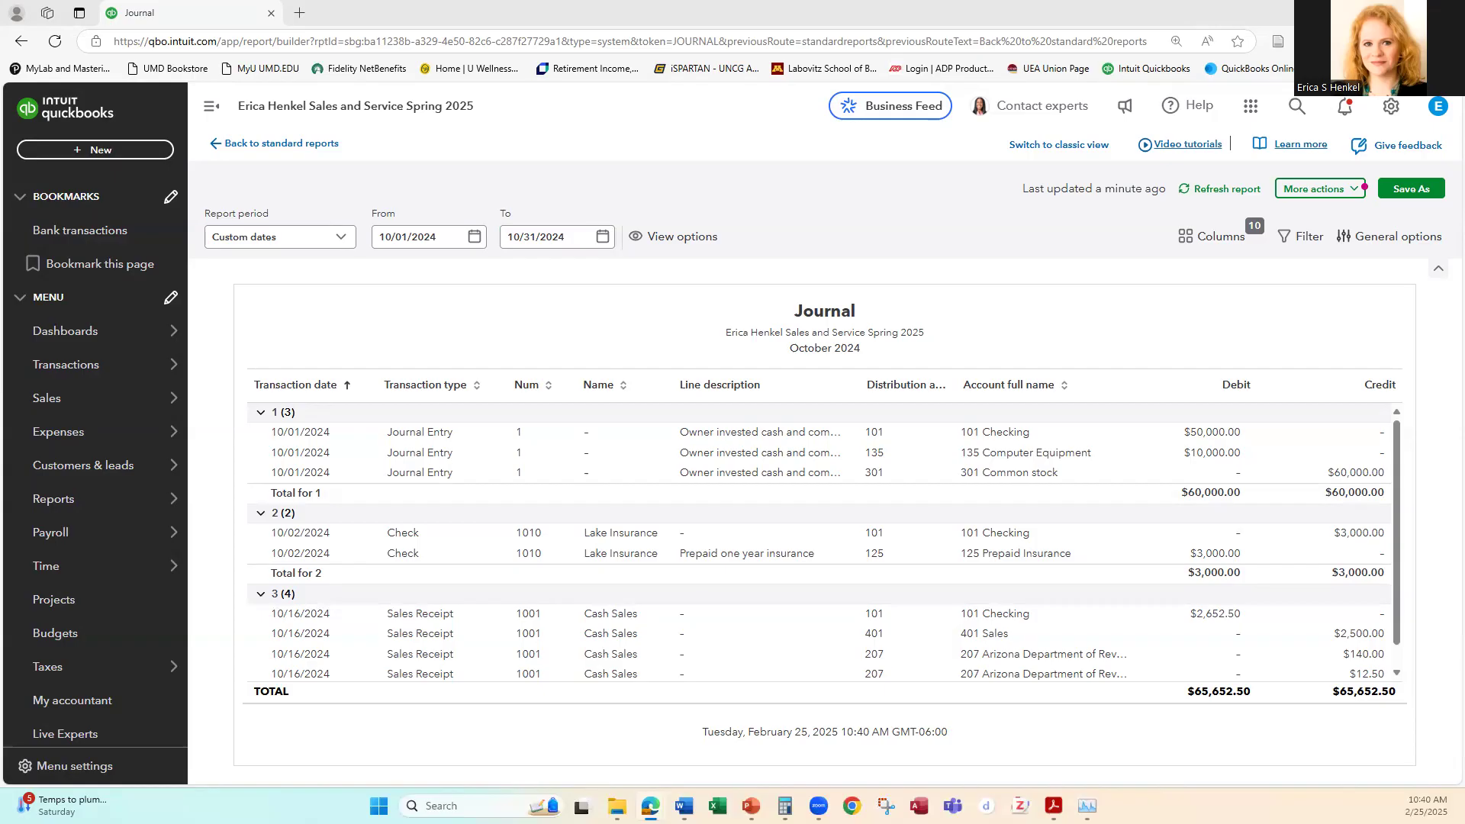
Step: Switch to the QuickBooks Resources and Activities e-book and examine the Exercise 3-1 instructions, its transaction table and the Check Figures list
{"action": "left_click_drag", "start_coordinate": [450, 141], "coordinate": [960, 137]}
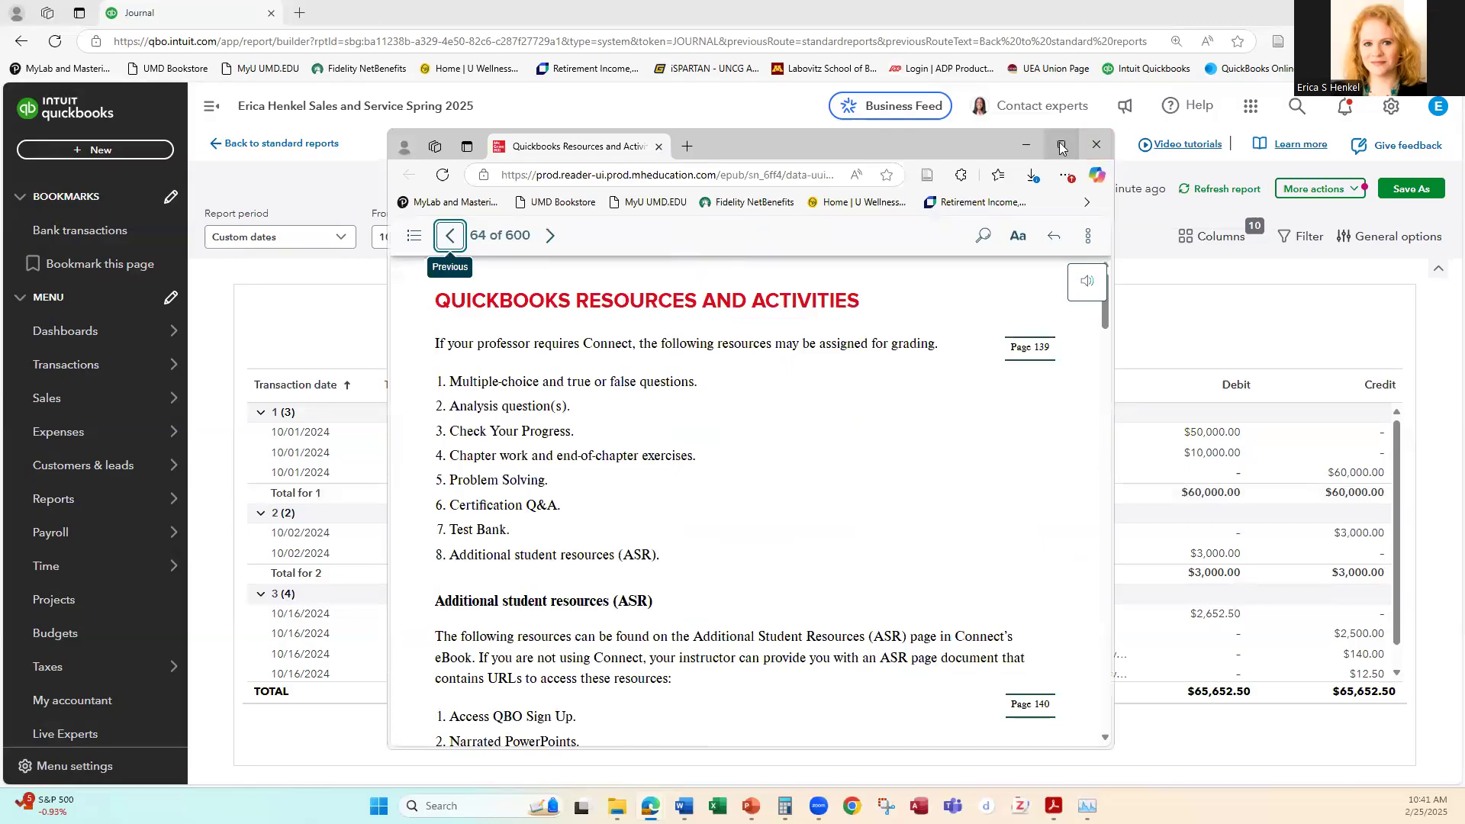
{"action": "left_click", "coordinate": [1060, 144]}
{"action": "scroll", "coordinate": [730, 397], "scroll_direction": "down", "scroll_amount": 5}
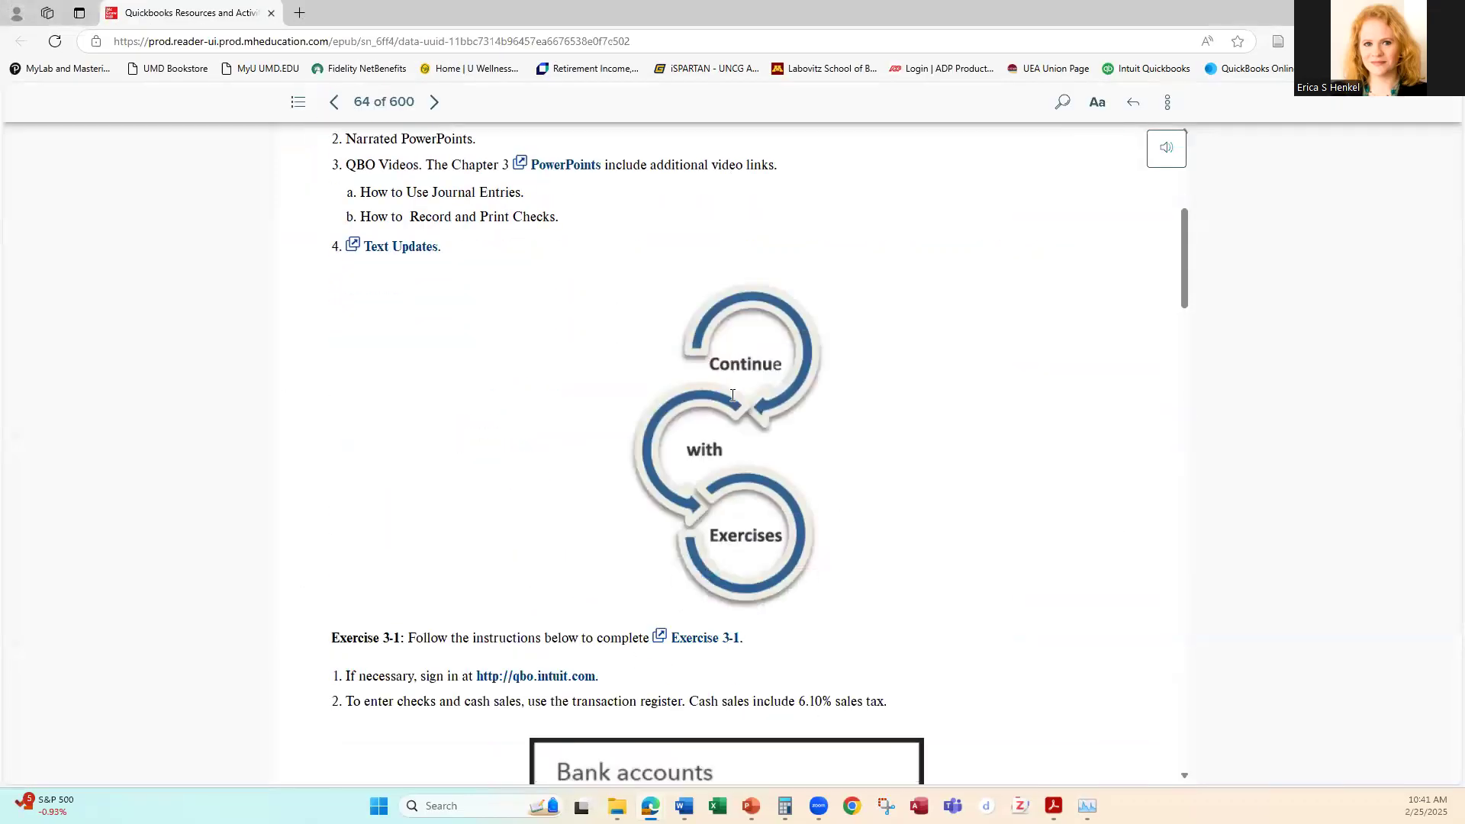
{"action": "scroll", "coordinate": [731, 402], "scroll_direction": "down", "scroll_amount": 7}
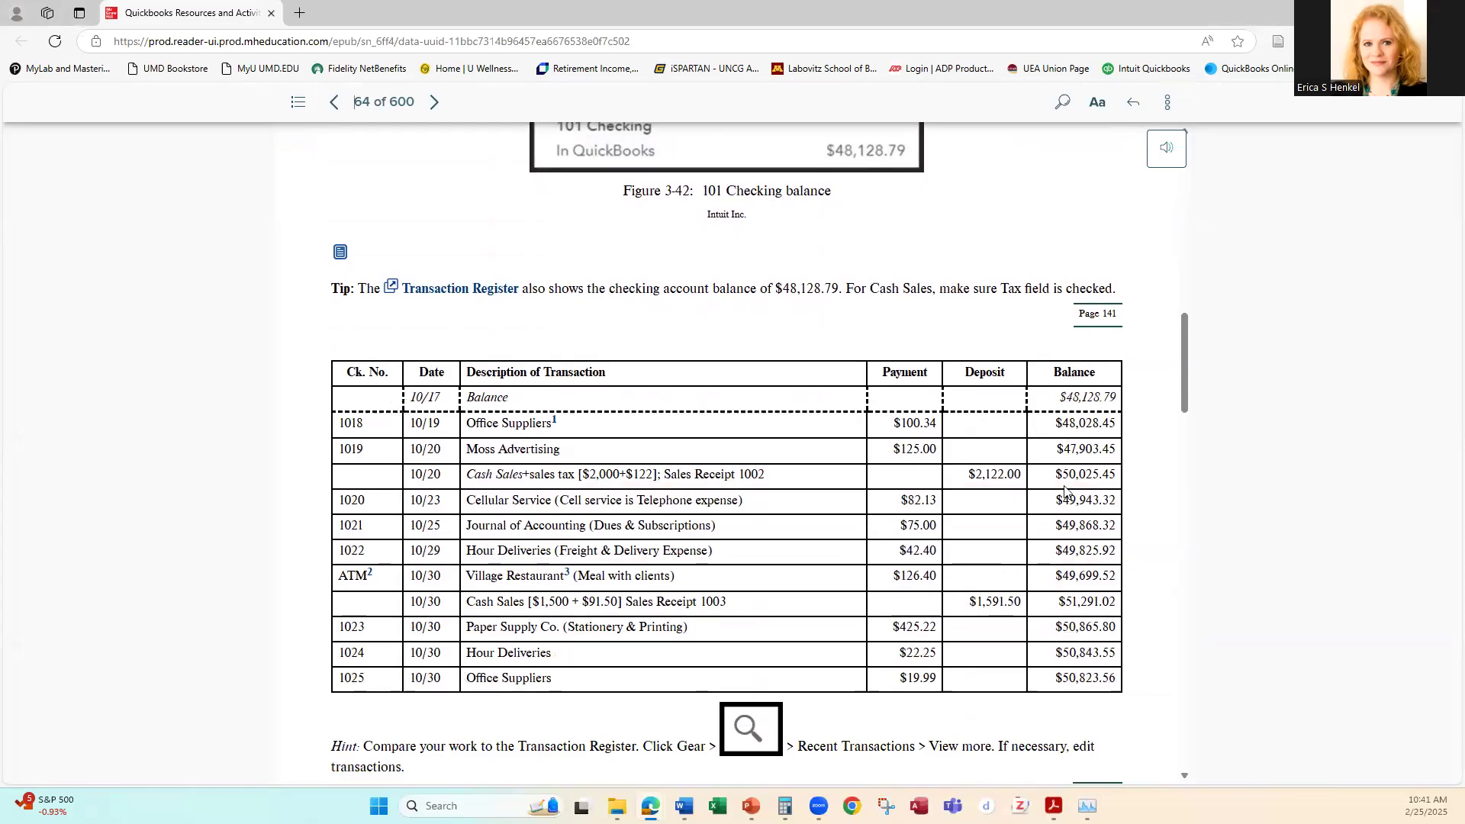
{"action": "scroll", "coordinate": [1112, 466], "scroll_direction": "down", "scroll_amount": 5}
{"action": "scroll", "coordinate": [1112, 466], "scroll_direction": "down", "scroll_amount": 2}
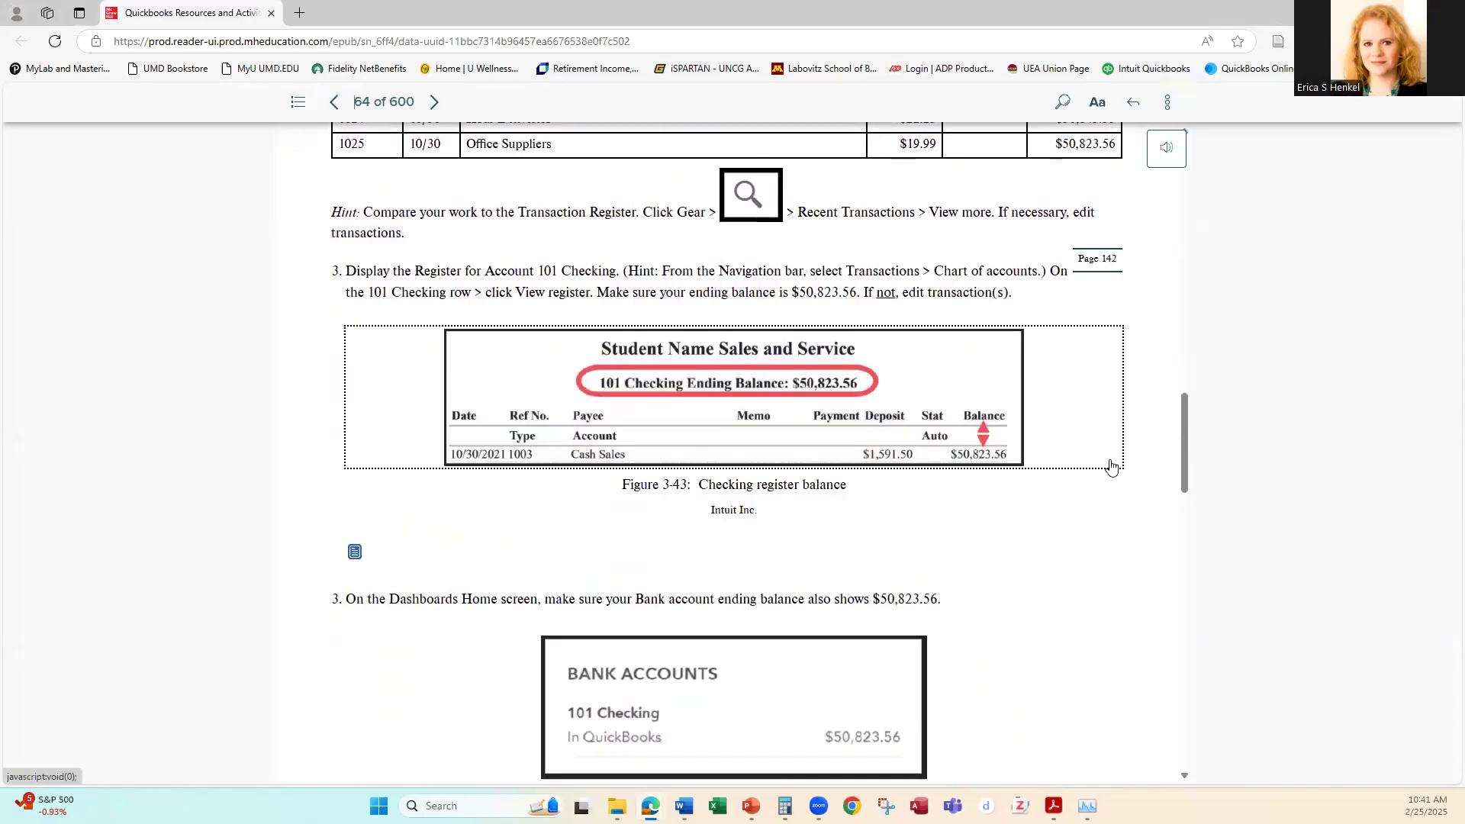
{"action": "left_click_drag", "start_coordinate": [1183, 461], "coordinate": [1186, 578]}
{"action": "left_click_drag", "start_coordinate": [335, 301], "coordinate": [609, 579]}
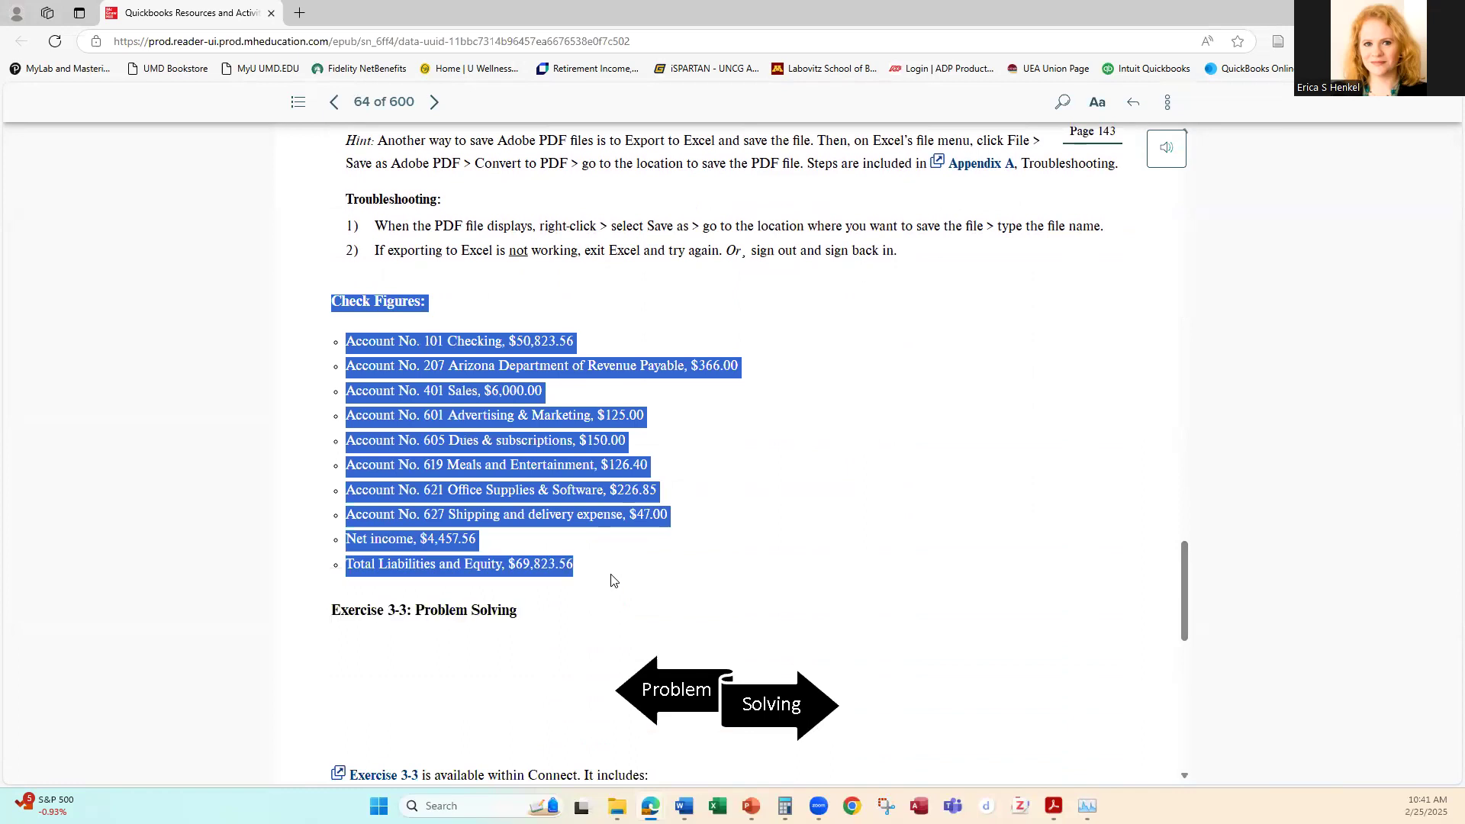
{"action": "left_click", "coordinate": [763, 480]}
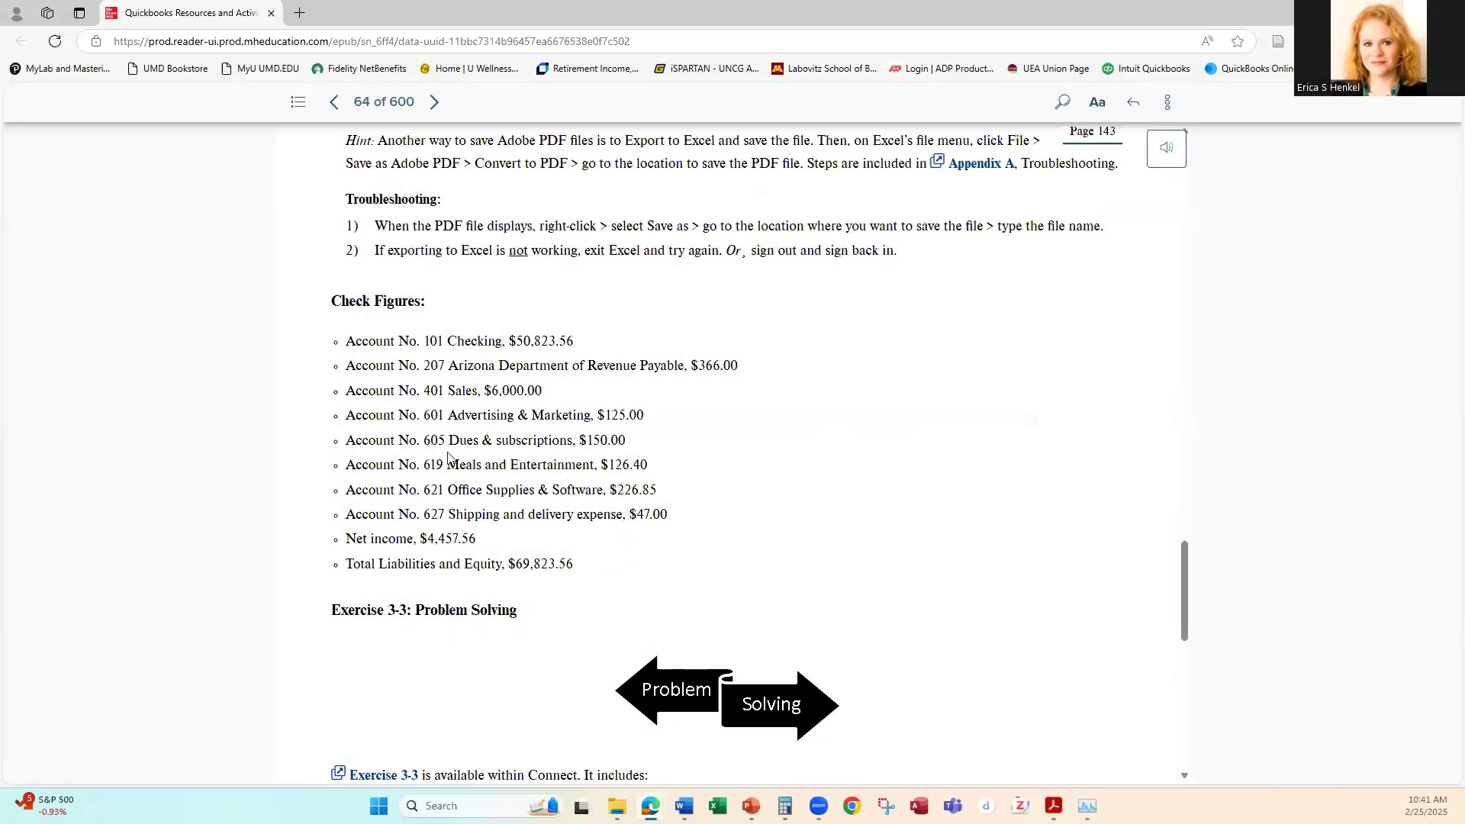